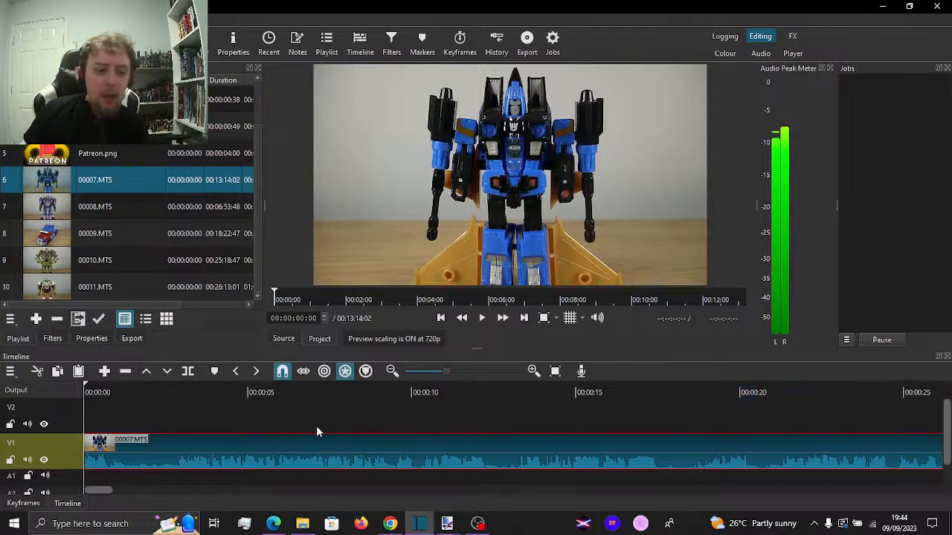
Review the opening of the 00007.MTS clip on V1 and trim its start to 00:00:02:42
key("space")
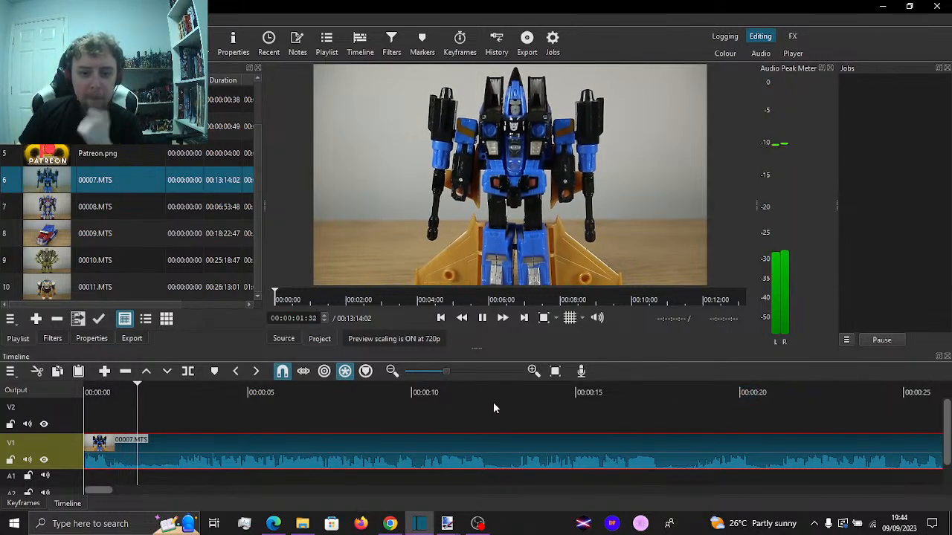
key("space")
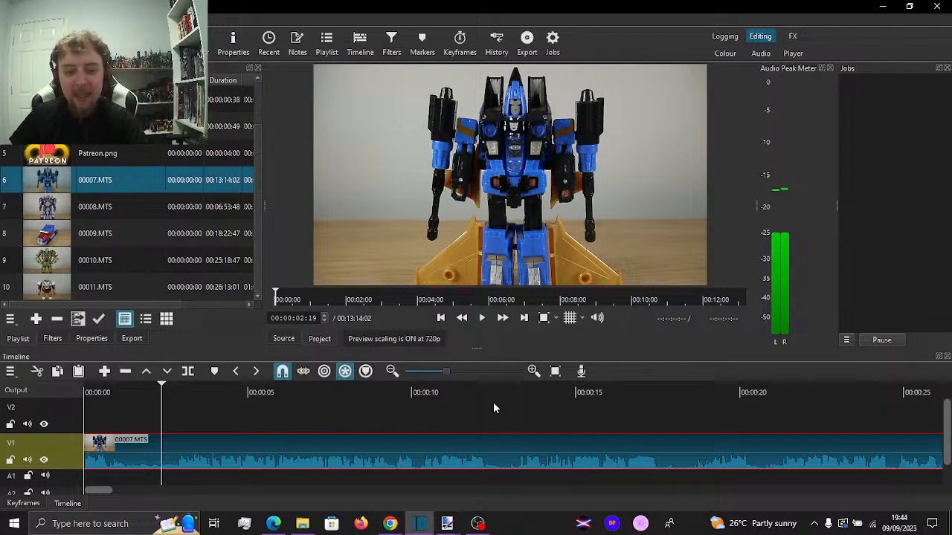
key("space")
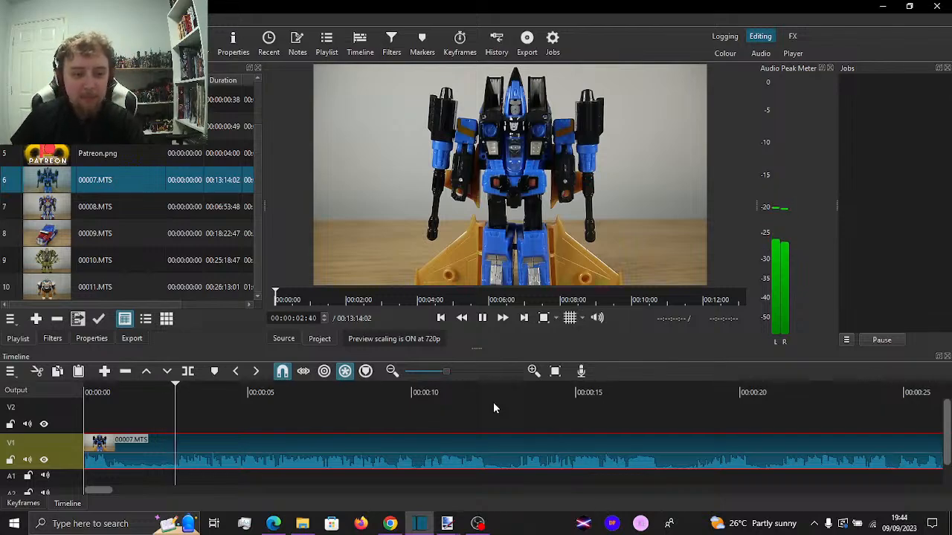
key("space")
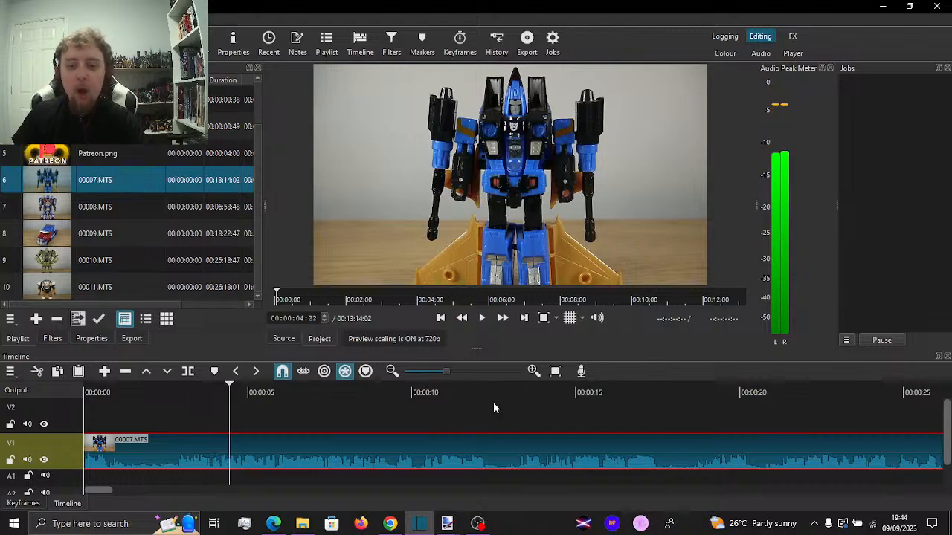
left_click_drag(173, 412, 176, 415)
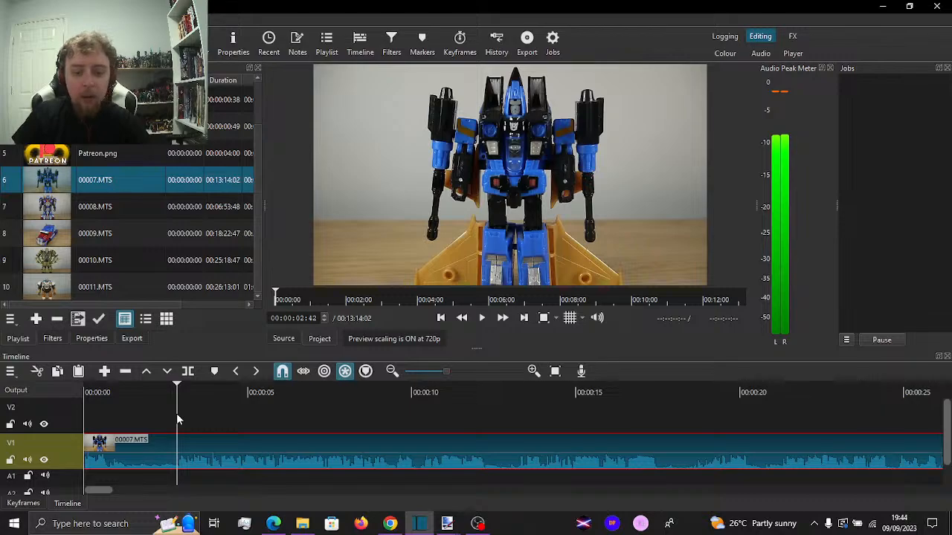
key("i")
Find the end of the first shot and split the V1 clip at 00:01:07:03
left_click(268, 418)
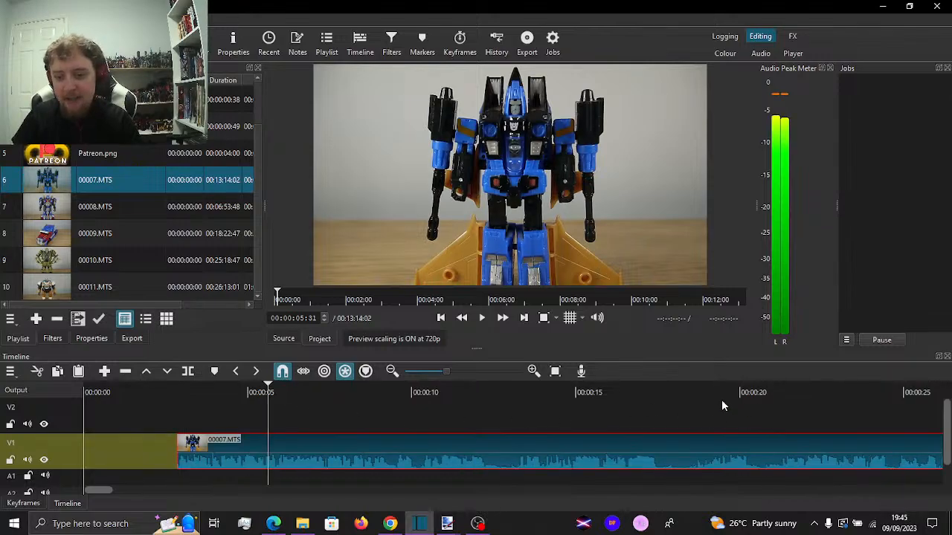
left_click(731, 413)
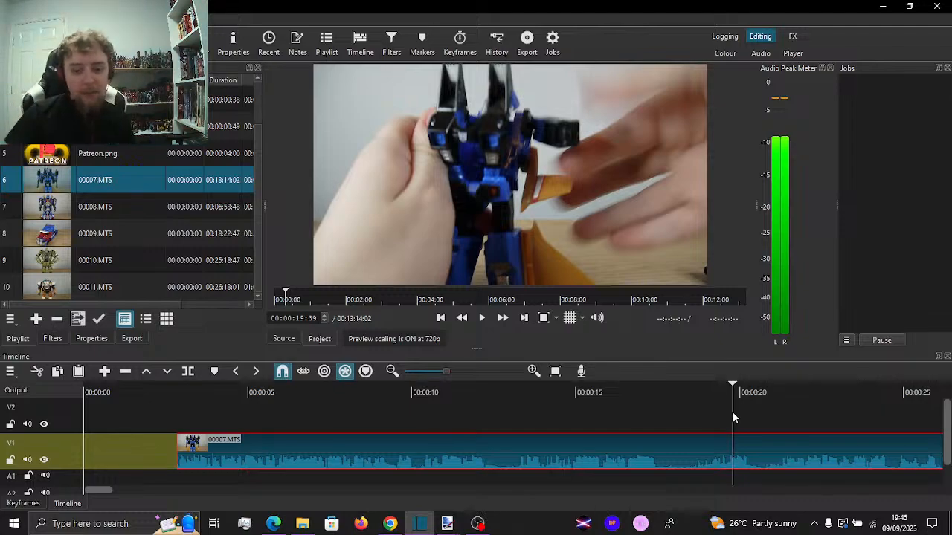
left_click_drag(904, 421, 540, 421)
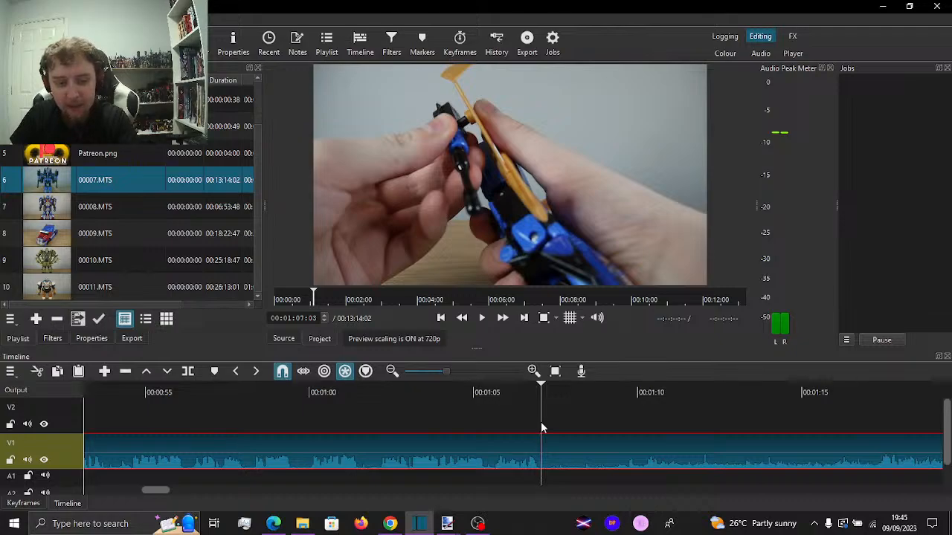
key("s")
Split the clip at 00:01:22:49, delete the section before that cut and ripple delete the gap it leaves
left_click_drag(754, 416, 813, 407)
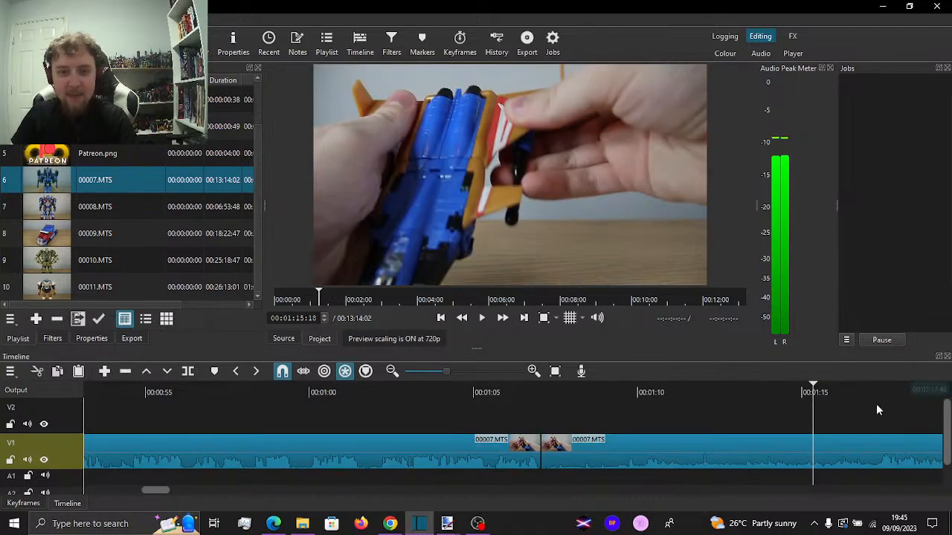
left_click_drag(876, 403, 692, 408)
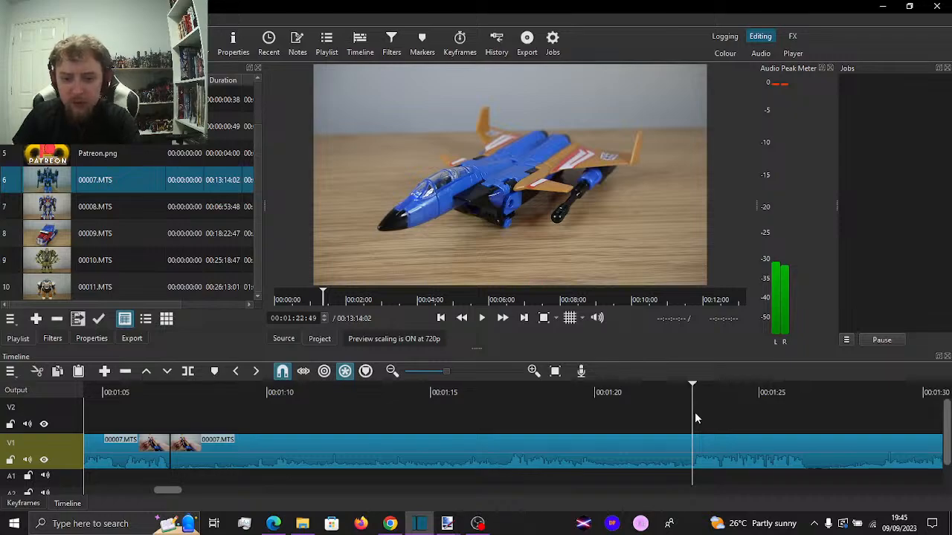
key("s")
left_click(610, 440)
key("Delete")
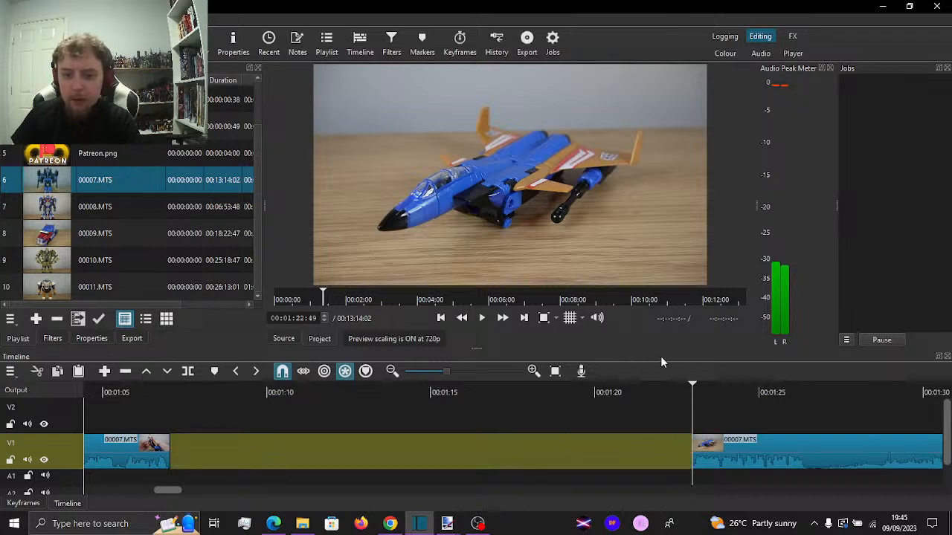
right_click(540, 446)
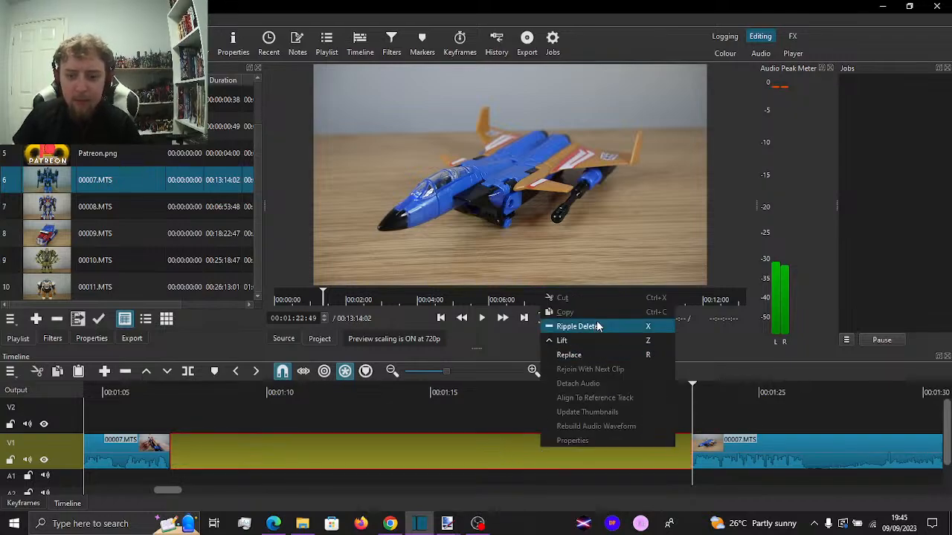
left_click(569, 326)
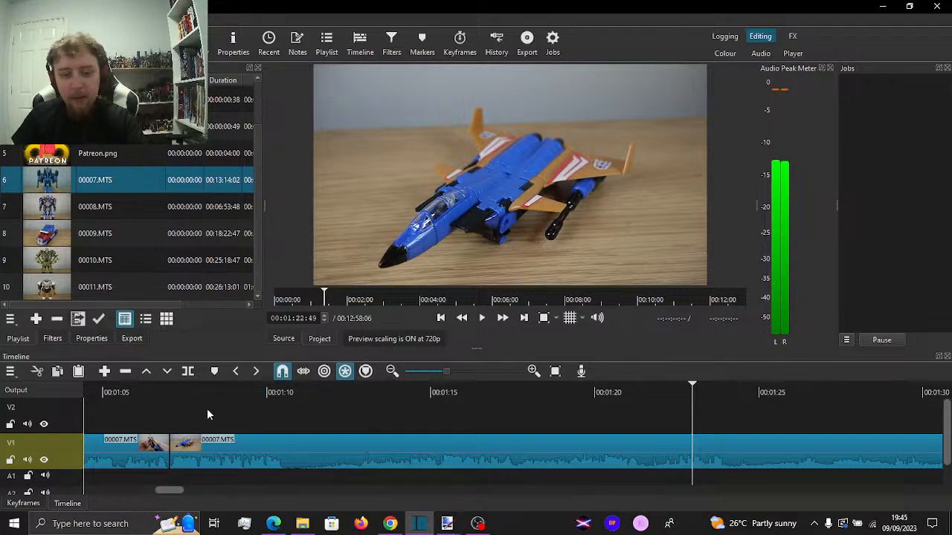
Split the jet footage at about 00:01:10:25 and 00:01:44:27 and remove the section between the two cuts
left_click(282, 425)
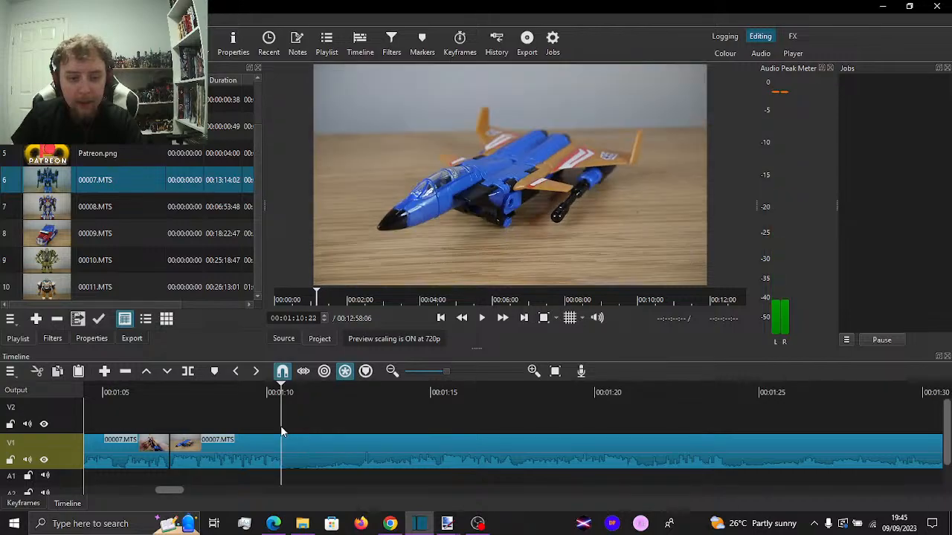
key("s")
left_click(472, 416)
key("space")
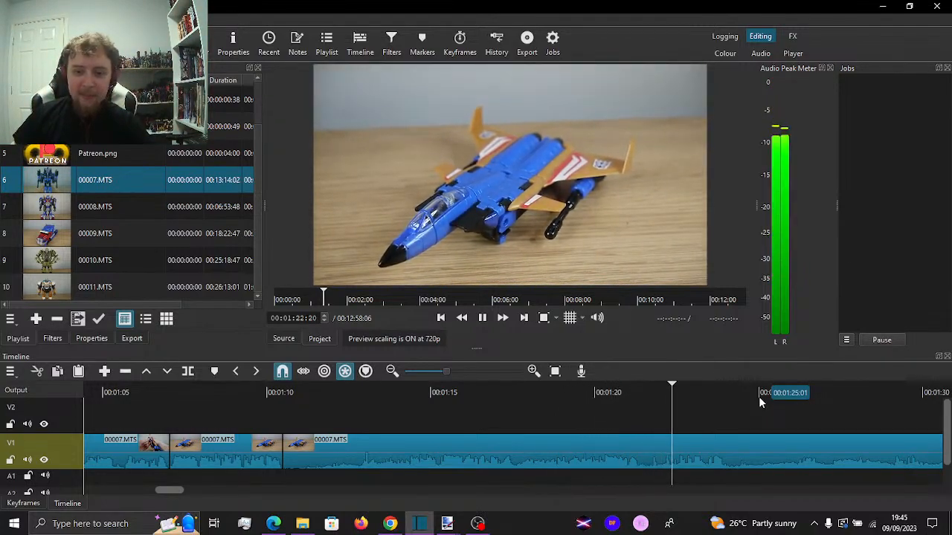
mouse_move(759, 397)
left_mouse_down()
mouse_move(920, 417)
mouse_move(791, 424)
mouse_move(914, 431)
mouse_move(579, 435)
mouse_move(629, 435)
mouse_move(633, 422)
left_mouse_up()
key("space")
key("s")
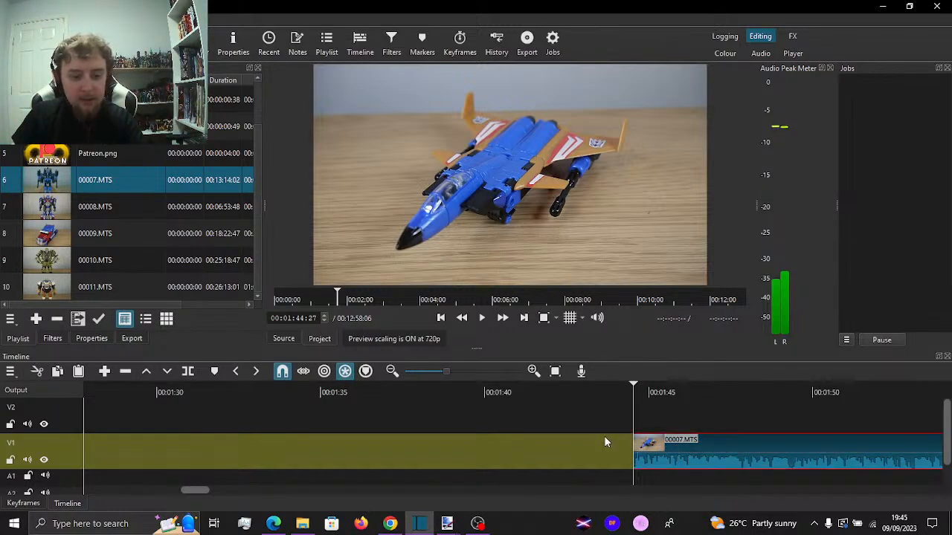
Cut the remaining footage after 00:01:44:27 from the timeline and paste it at the start of V1
key("Delete")
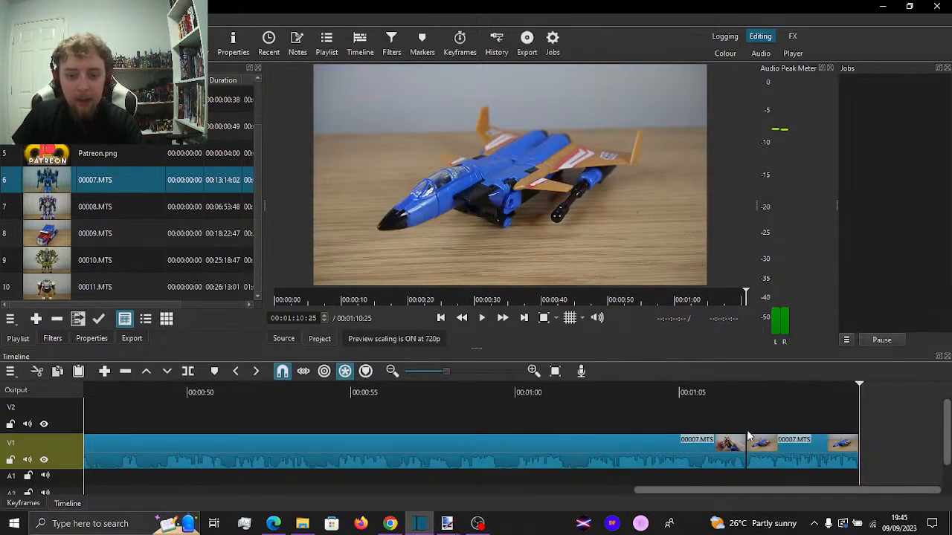
key("Home")
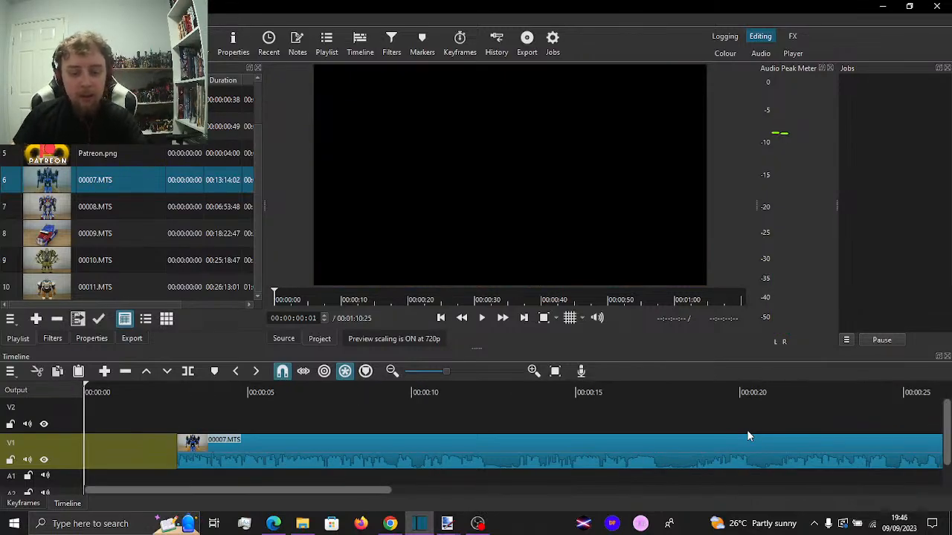
key("ctrl+v")
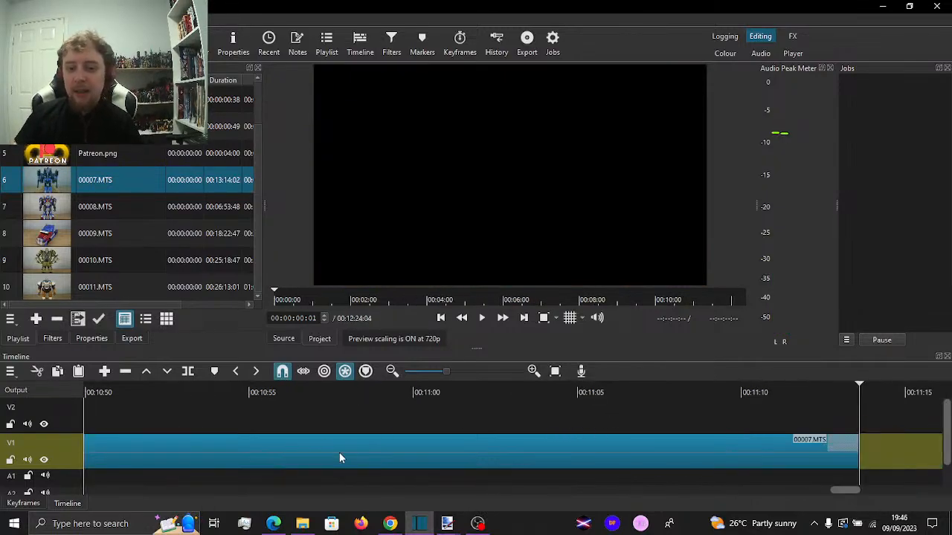
Play the pasted footage from the start and split it at 00:00:14:44
key("space")
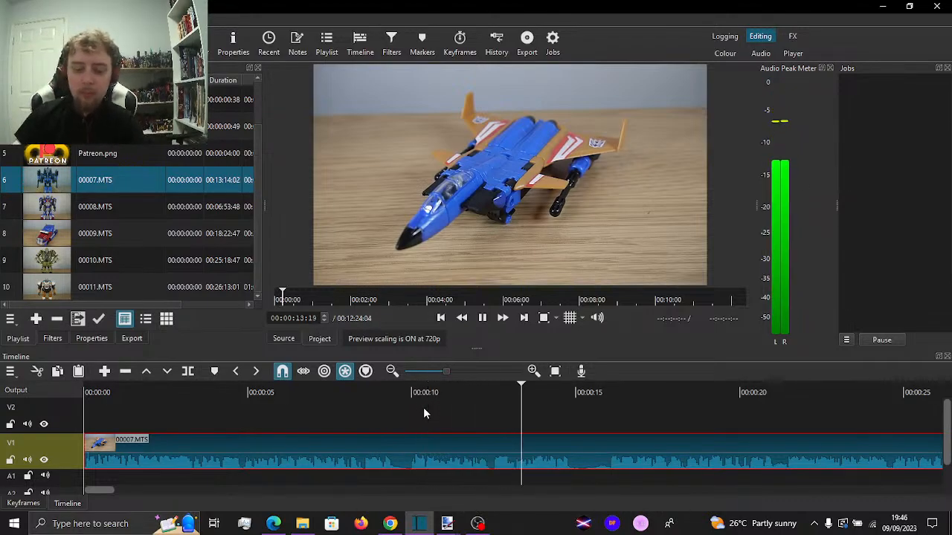
key("space")
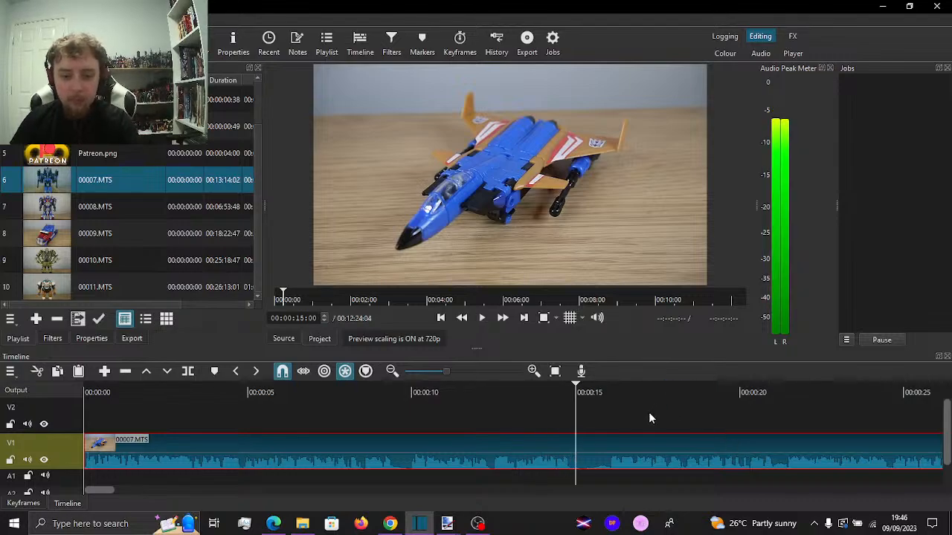
left_click(570, 424)
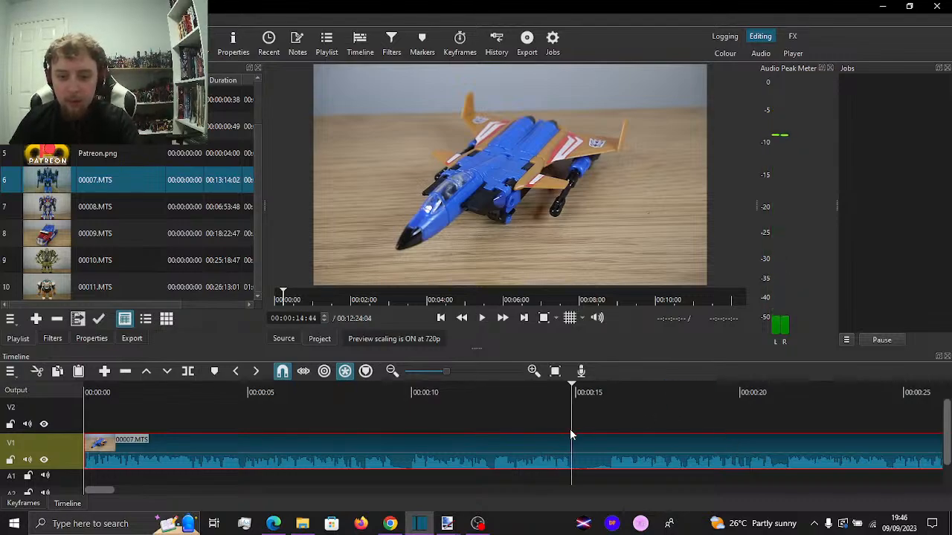
key("s")
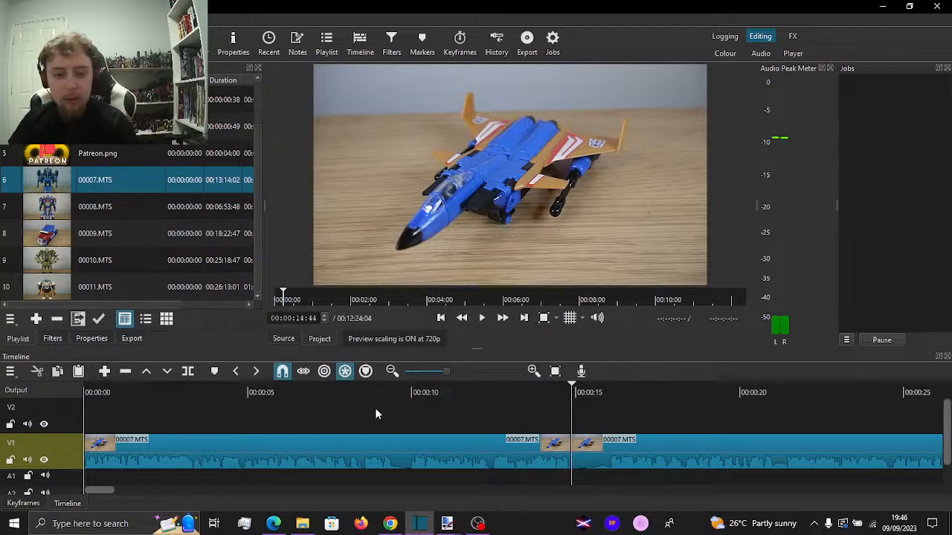
Replay the section before the 00:00:14:44 cut and split it at 00:00:09:47 and 00:00:12:27
left_click(374, 416)
key("space")
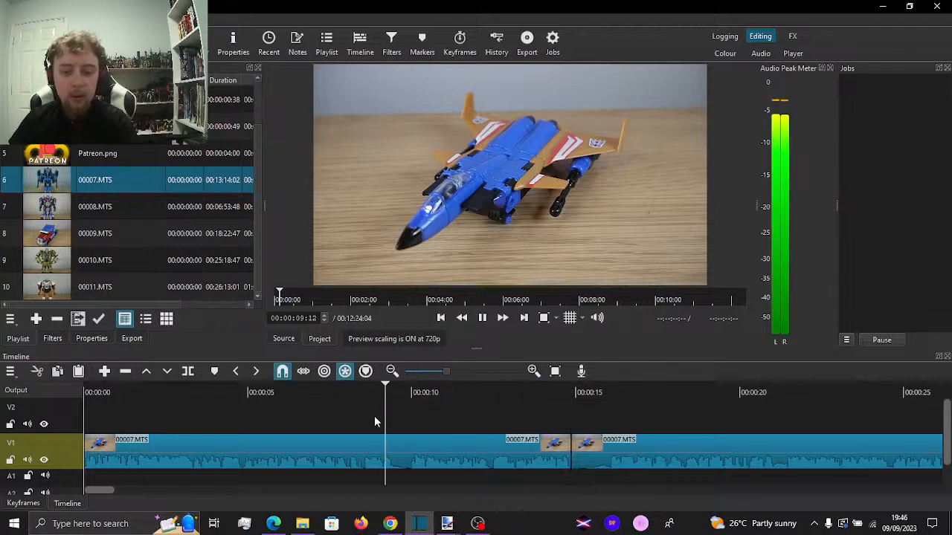
left_click(413, 425)
left_click(410, 426)
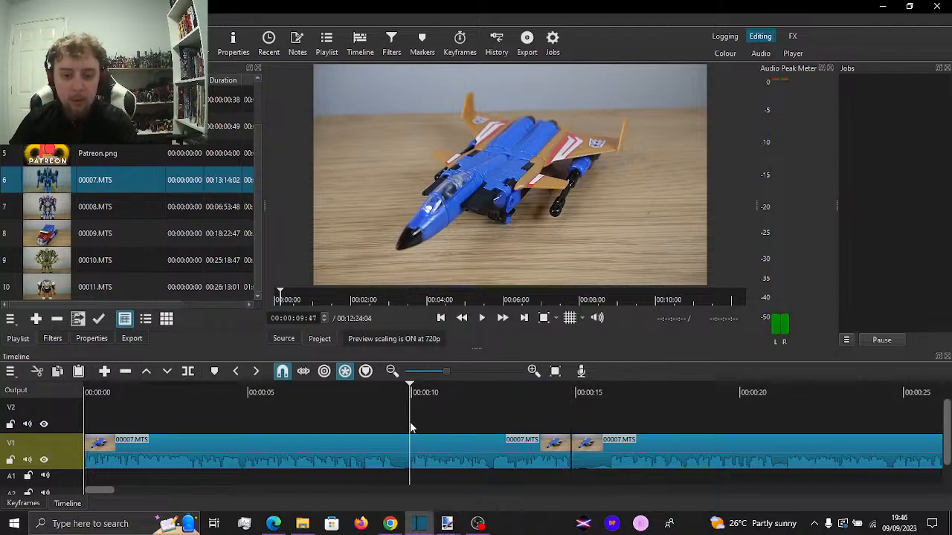
key("s")
key("space")
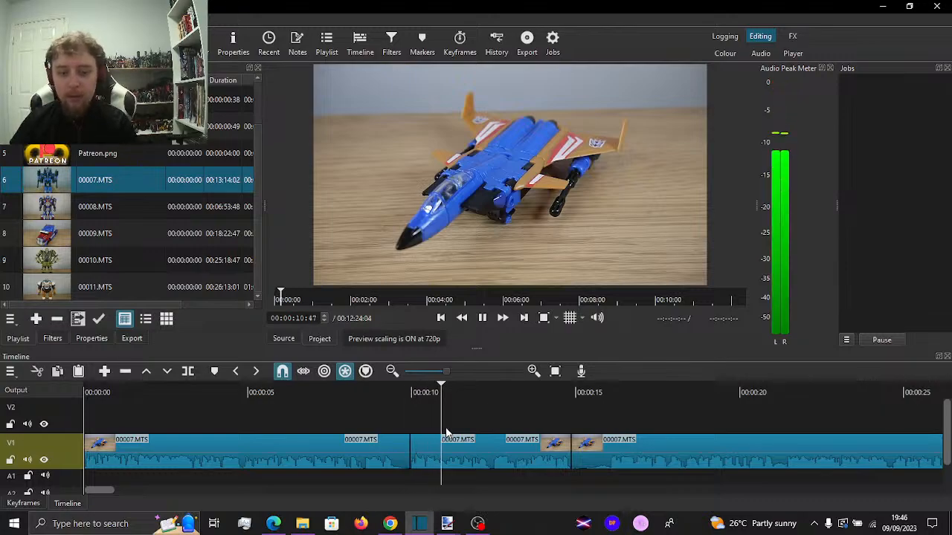
key("space")
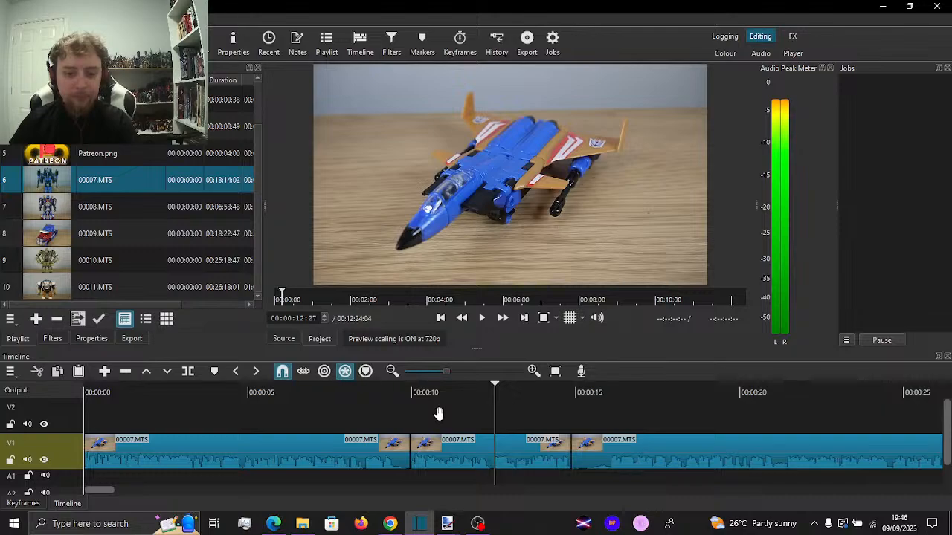
Add a Size, Position & Rotate filter to the section between 00:00:09:47 and 00:00:12:27
left_click(439, 446)
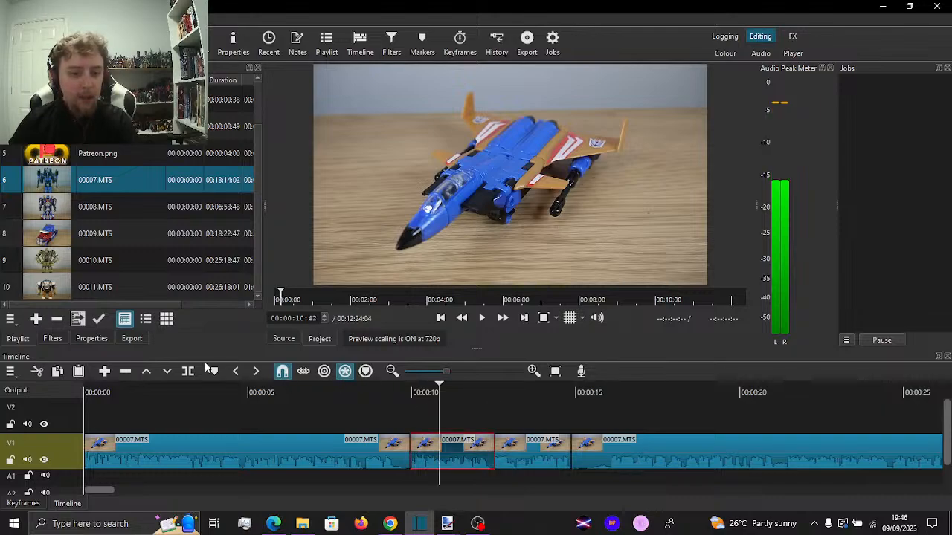
left_click(52, 339)
left_click(16, 185)
scroll(74, 191, "down", 6)
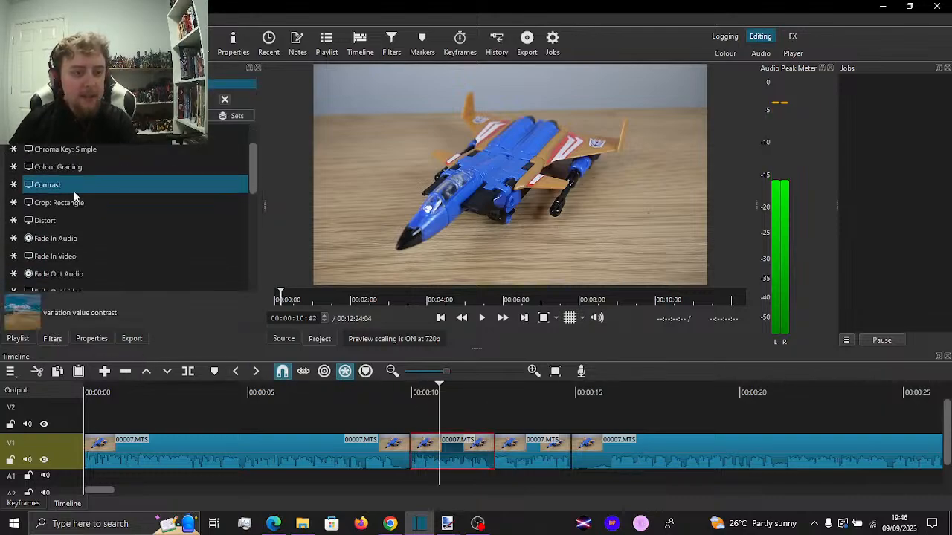
scroll(107, 224, "down", 3)
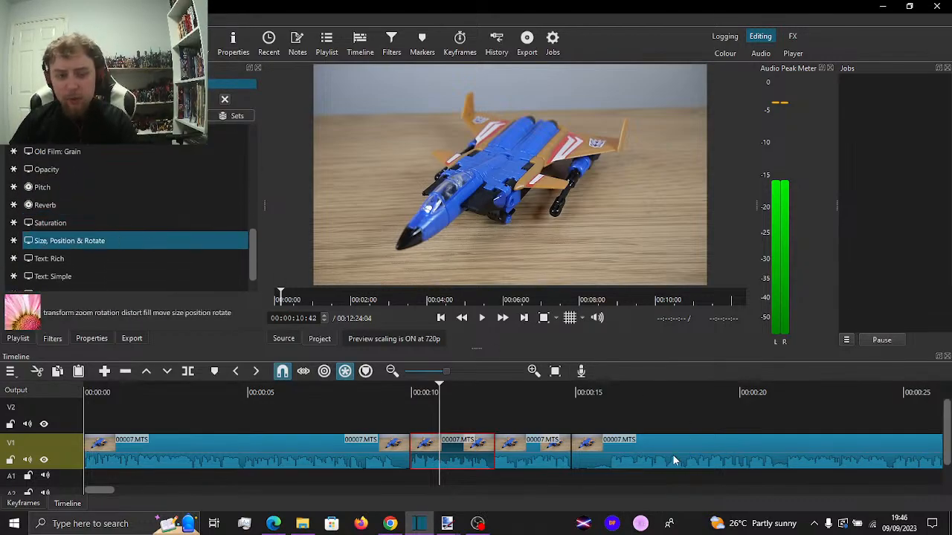
key("Return")
Add a Size, Position & Rotate filter to the V1 section that starts at 00:00:14:44
left_click(620, 451)
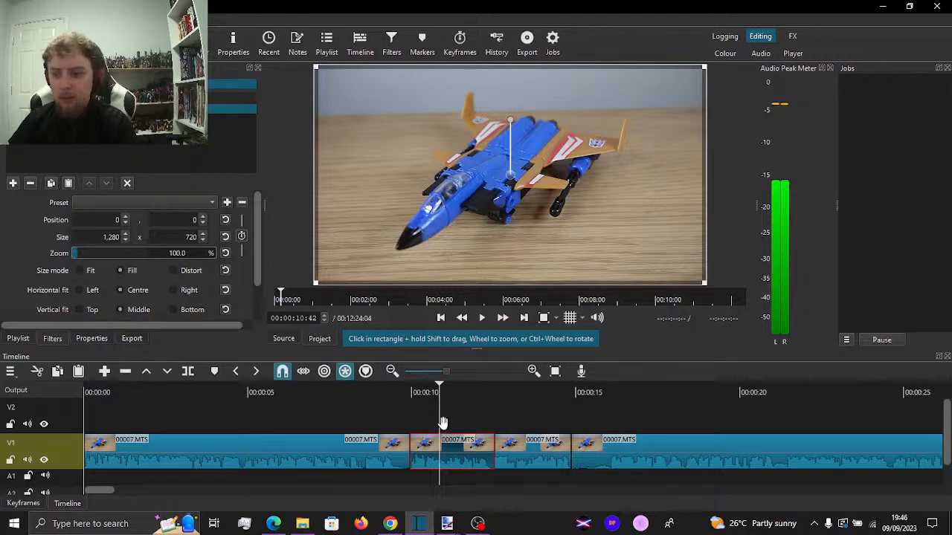
left_click(12, 183)
scroll(113, 239, "down", 6)
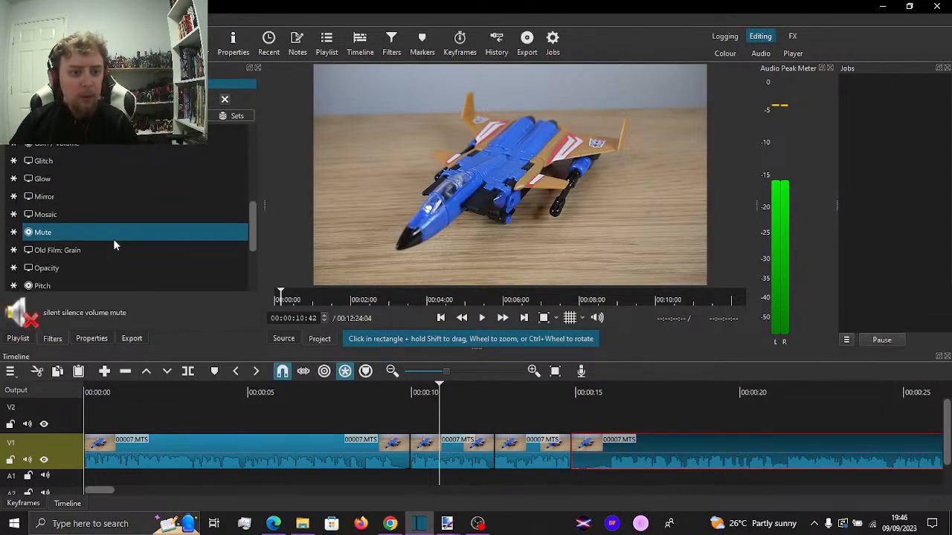
scroll(113, 239, "up", 5)
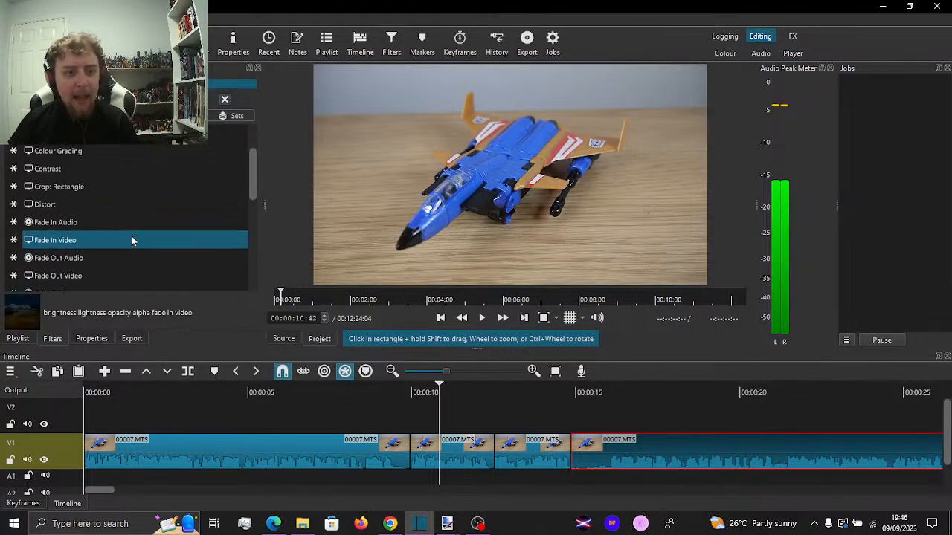
scroll(131, 240, "down", 8)
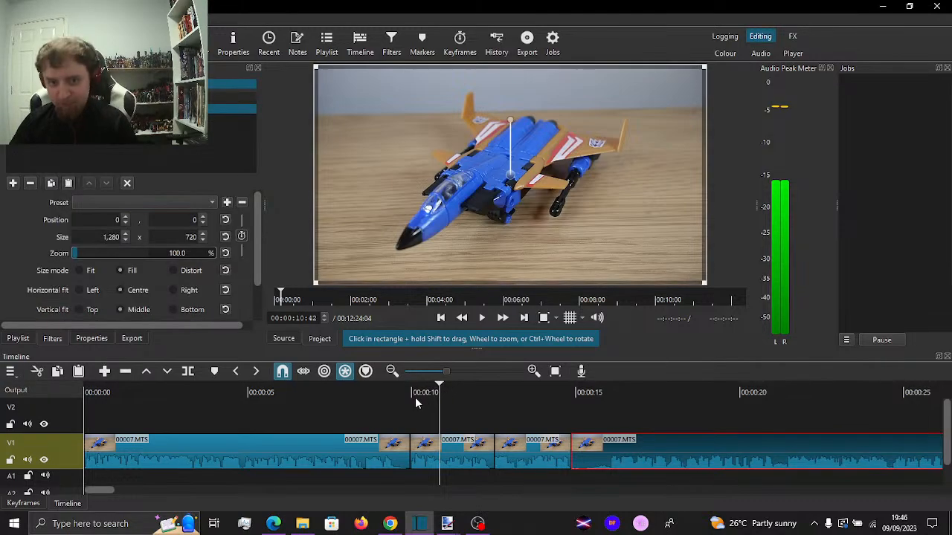
left_click_drag(591, 409, 611, 409)
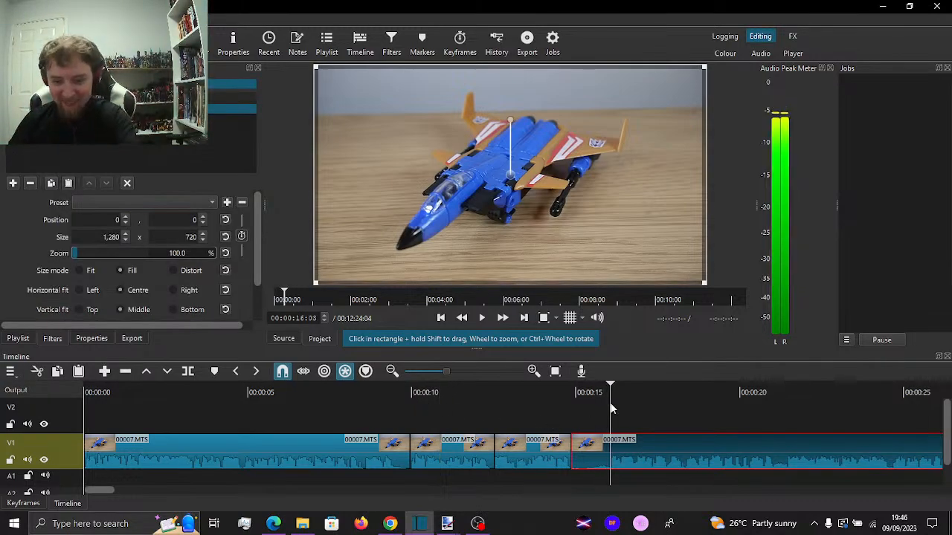
Ripple-delete the V1 section between 00:00:12:27 and 00:00:14:44 and play the footage across the join
mouse_move(686, 454)
left_mouse_down()
mouse_move(725, 451)
mouse_move(697, 465)
left_mouse_up()
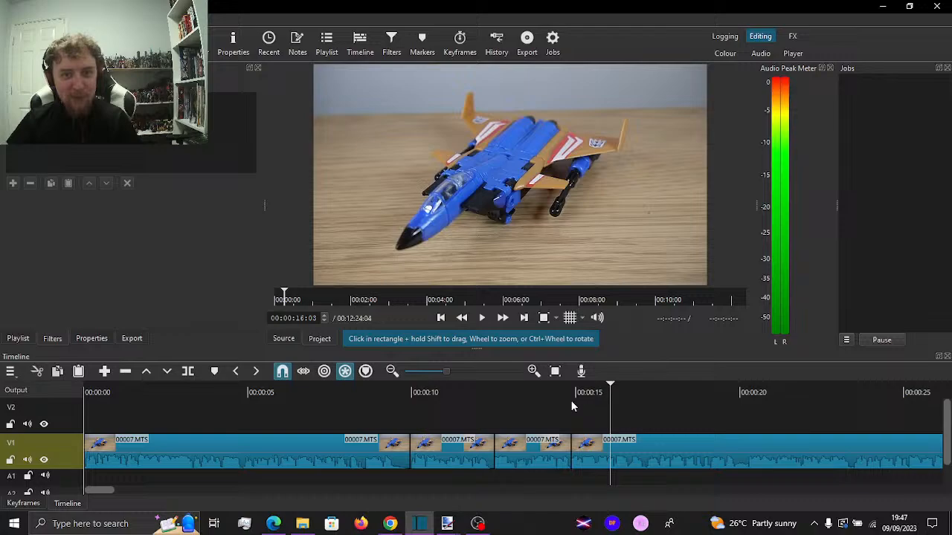
left_click(525, 407)
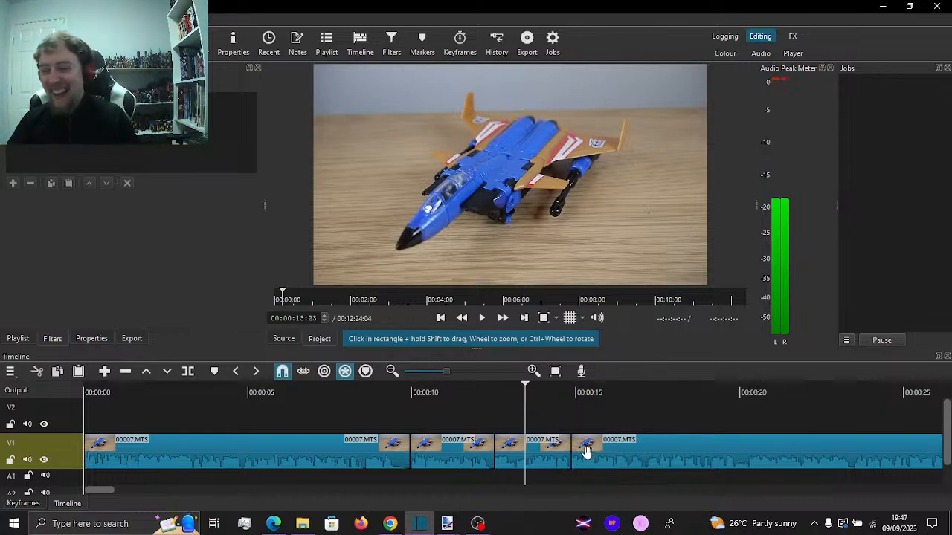
left_click(518, 459)
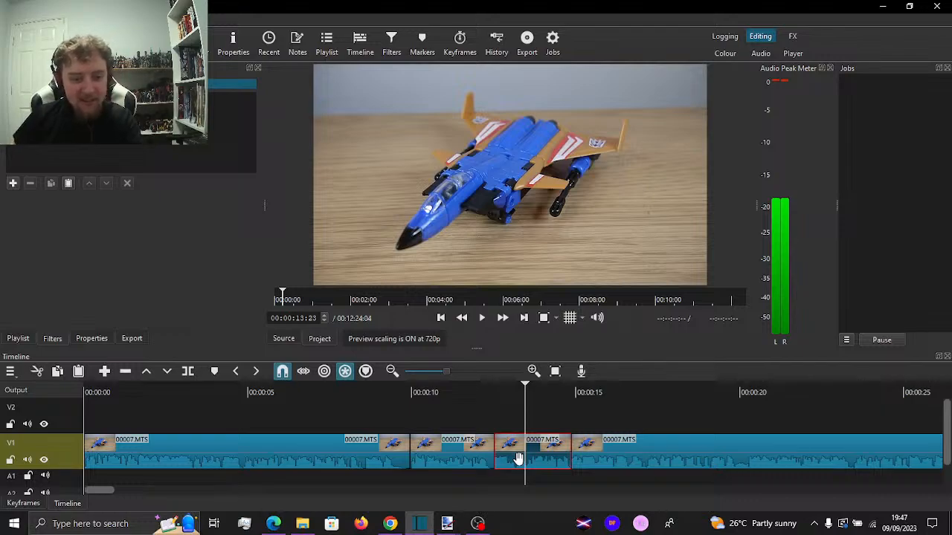
key("Delete")
left_click(370, 414)
key("space")
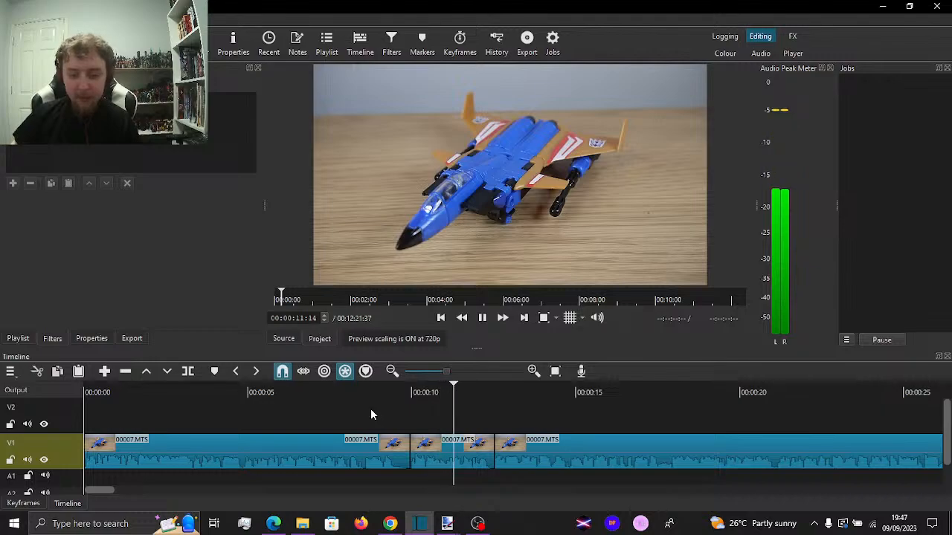
Set the zoom to 53% on the V1 section between 00:00:09:47 and 00:00:12:27 and play it past its end
left_click(481, 412)
left_click(464, 443)
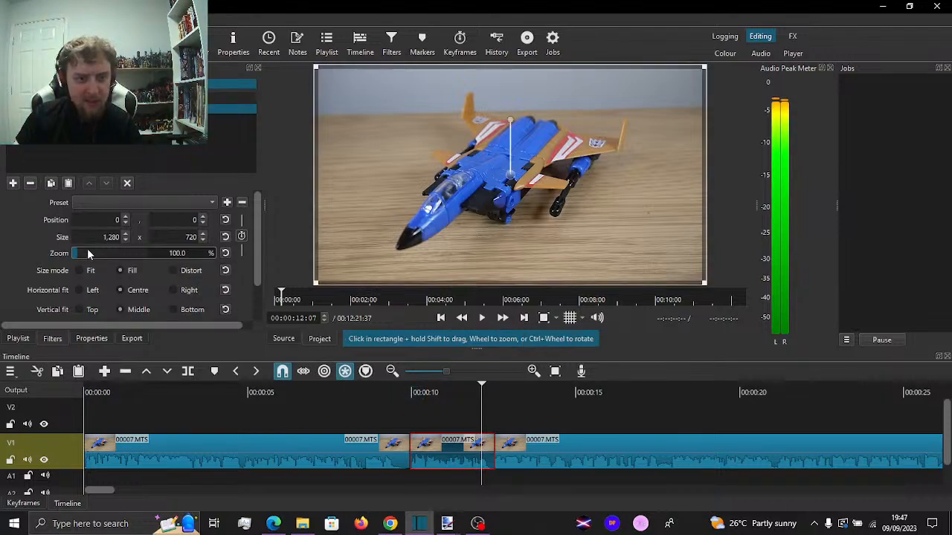
left_click_drag(87, 254, 75, 256)
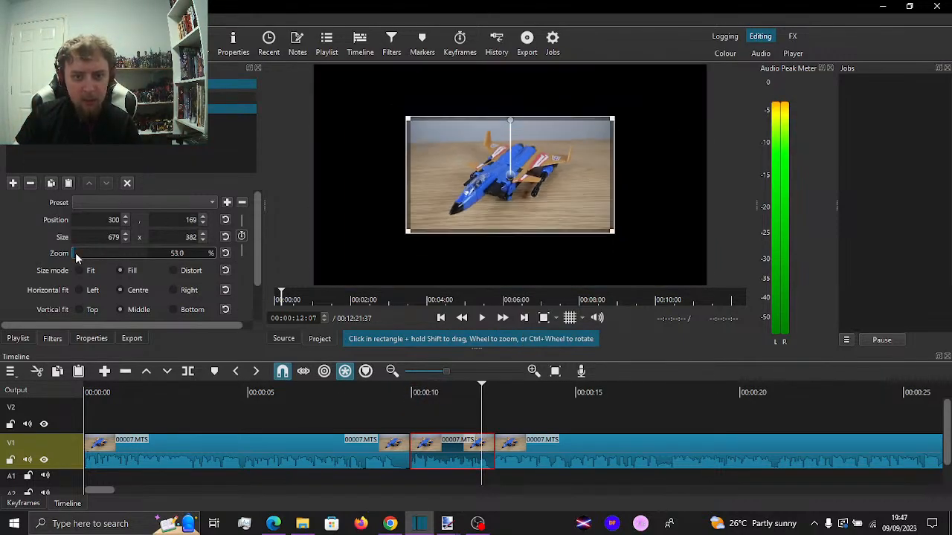
left_click(366, 415)
key("space")
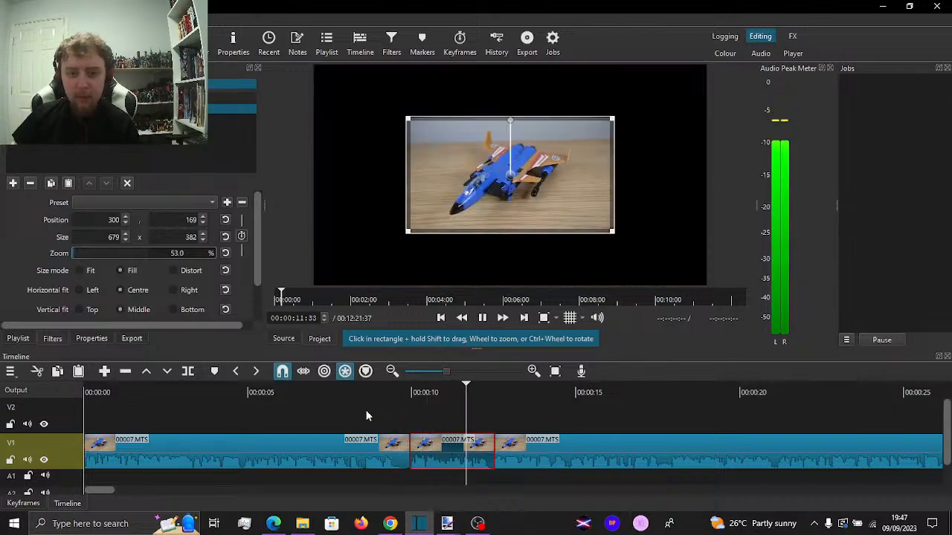
key("space")
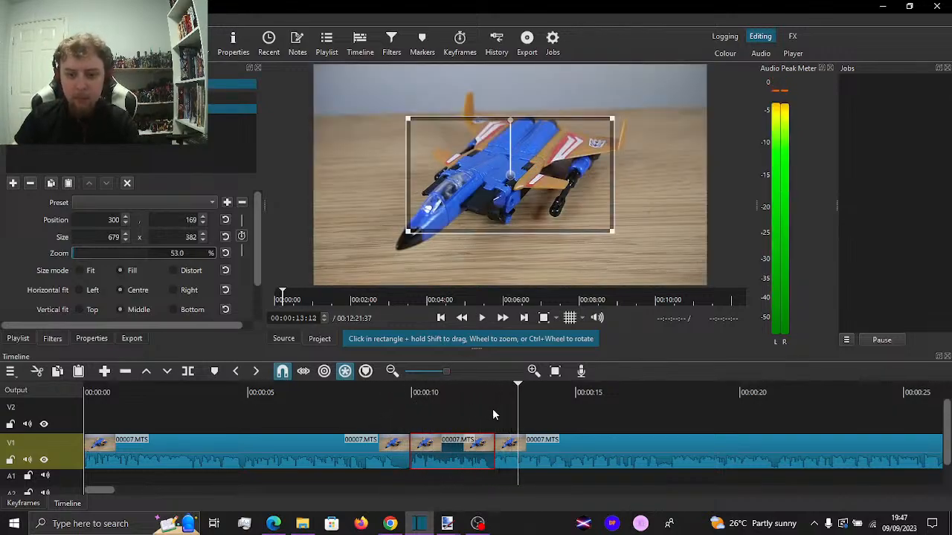
Move the clip that follows the shrunken section up to V2 and trim the section's end to 00:00:12:19
left_click(495, 409)
key("space")
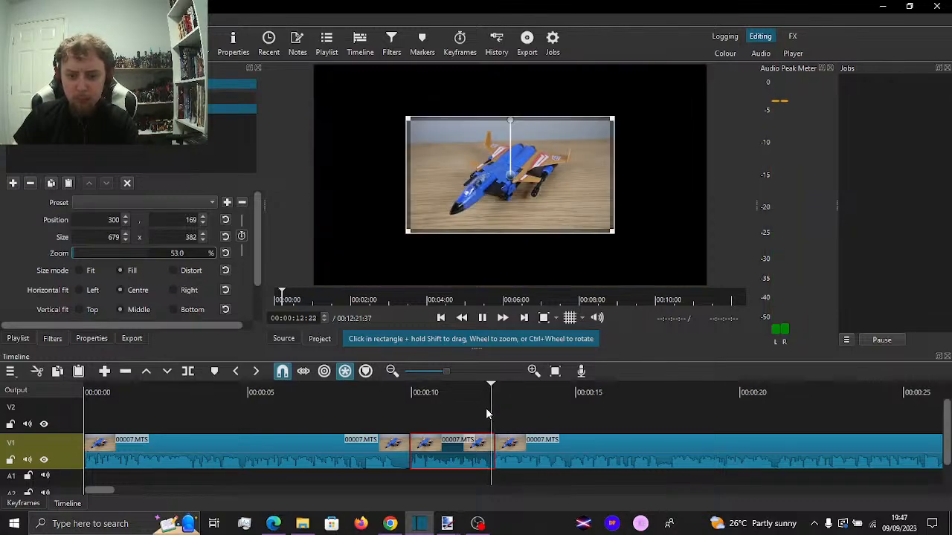
key("space")
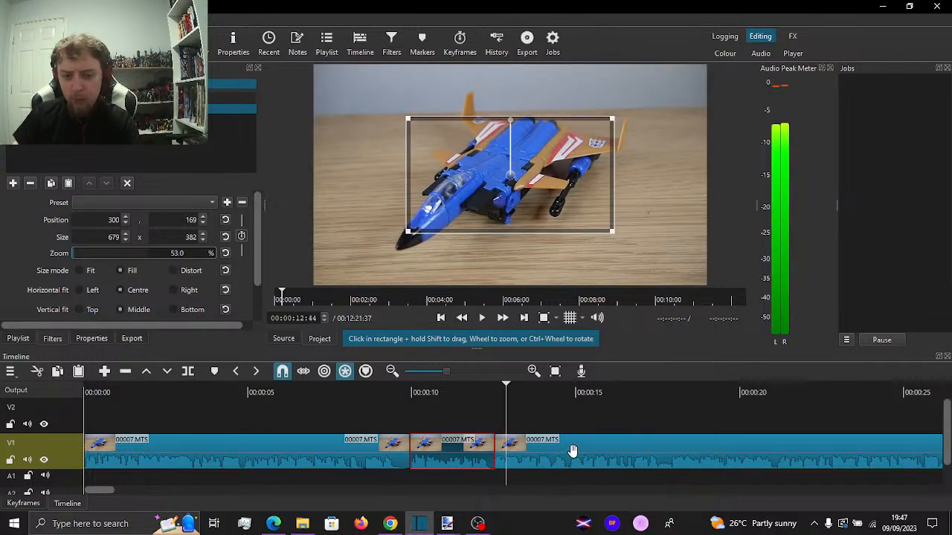
left_click_drag(645, 446, 660, 408)
left_click(487, 395)
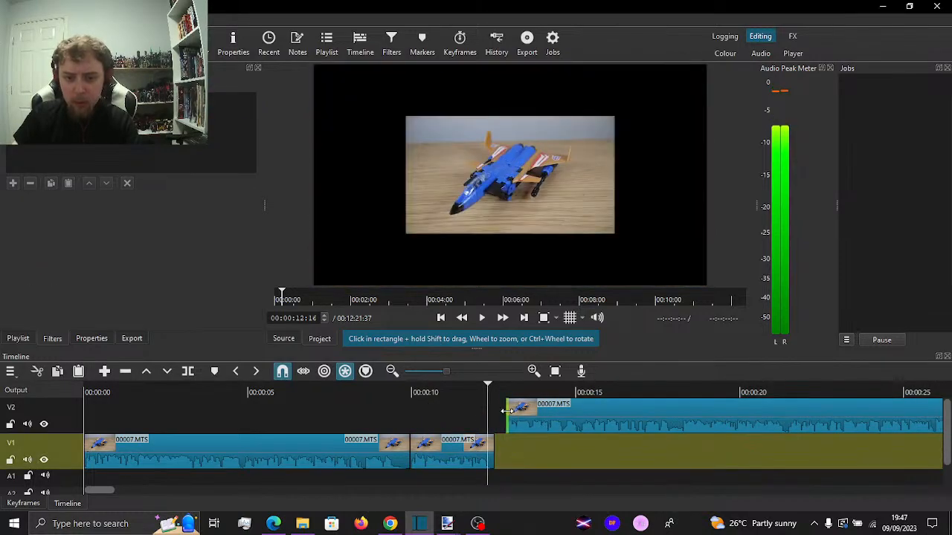
mouse_move(504, 410)
left_mouse_down()
mouse_move(485, 404)
mouse_move(490, 411)
left_mouse_up()
key("space")
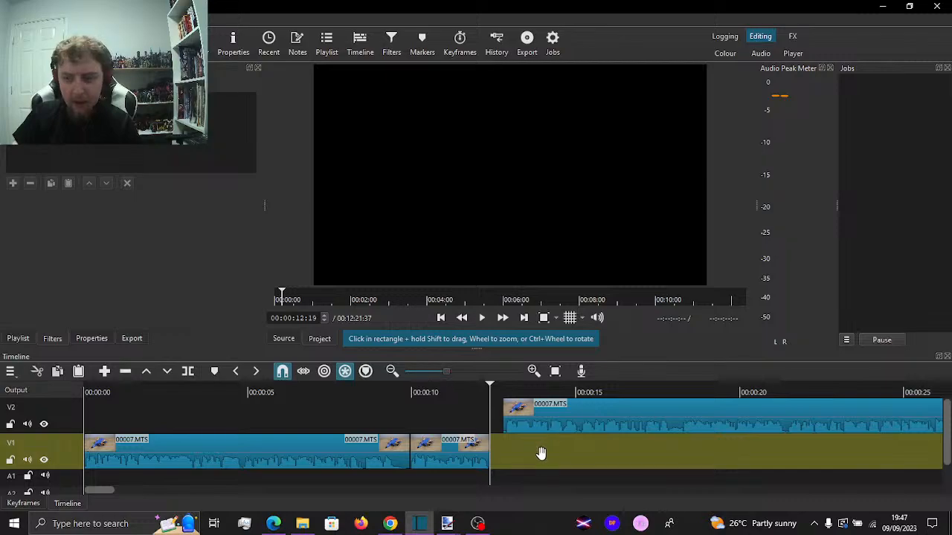
Put the V2 clip back on V1 against the trimmed section and play the footage to about 00:01:14
left_click_drag(541, 454, 520, 439)
left_click(443, 395)
key("space")
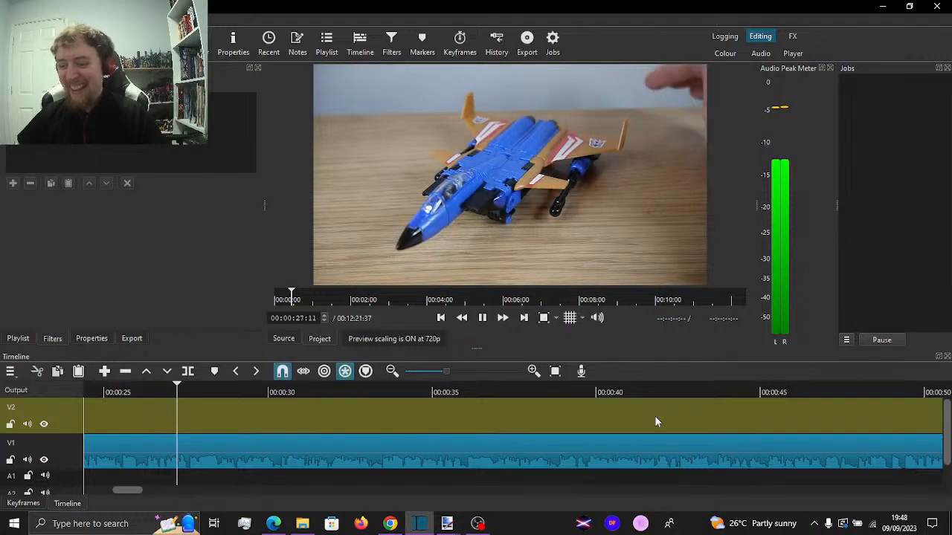
key("space")
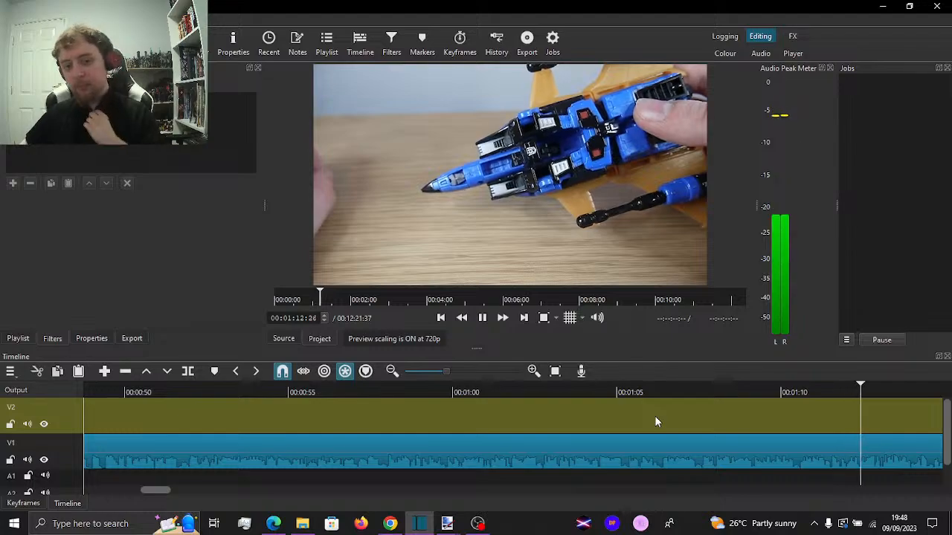
key("space")
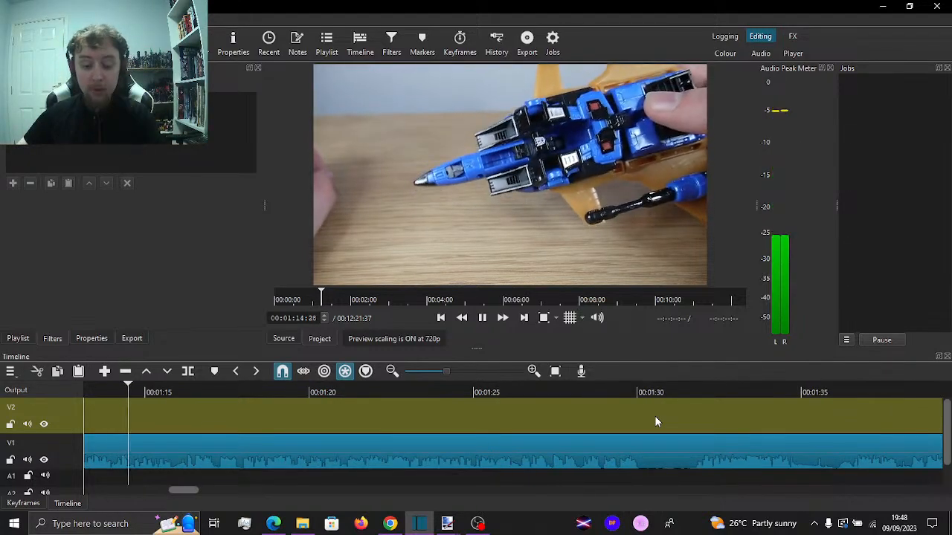
Replay the footage leading up to 00:01:14 and split the V1 clip at 00:01:10:29
left_click_drag(118, 420, 133, 433)
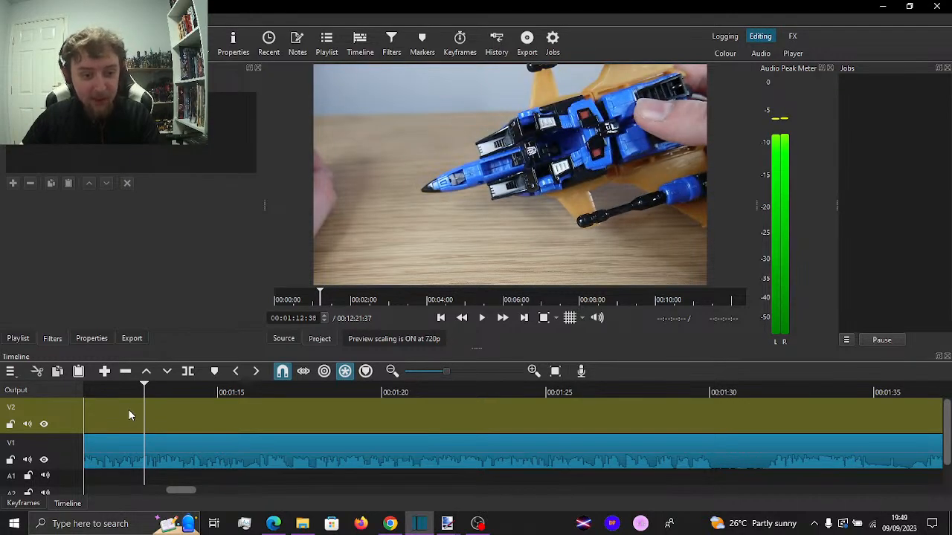
key("space")
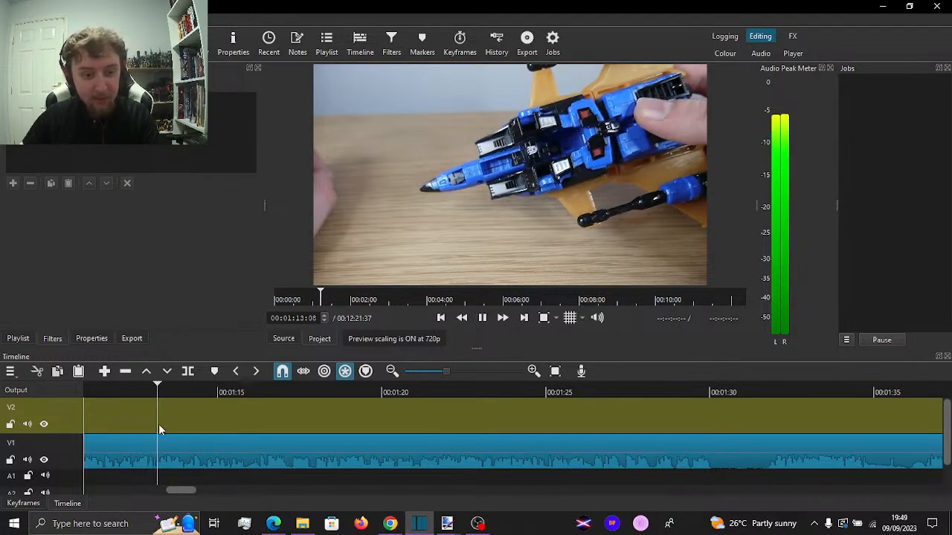
mouse_move(130, 421)
left_mouse_down()
mouse_move(108, 426)
mouse_move(139, 431)
left_mouse_up()
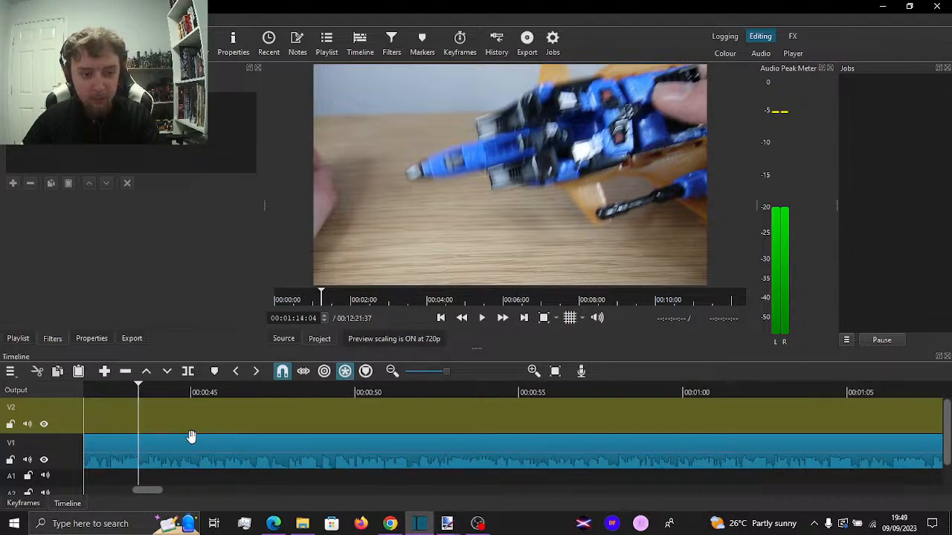
left_click(269, 428)
key("space")
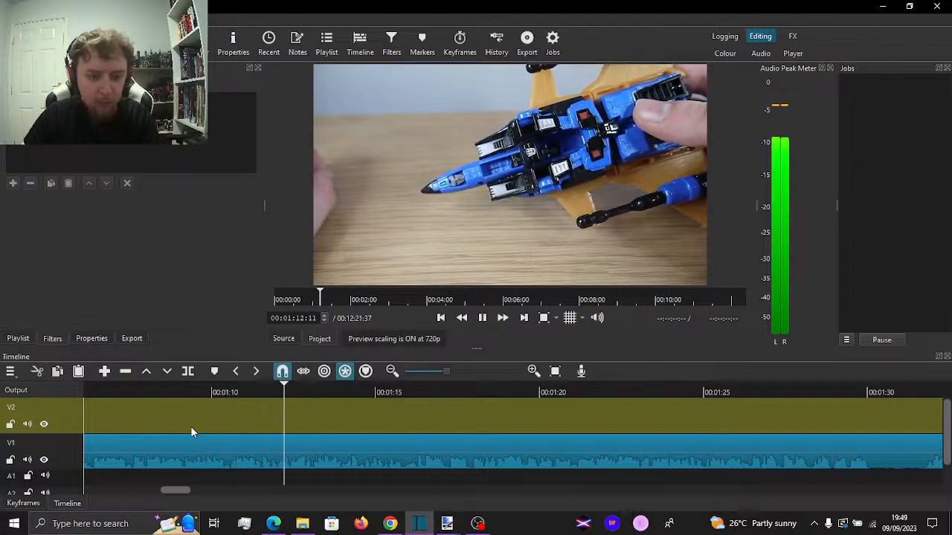
left_click(224, 428)
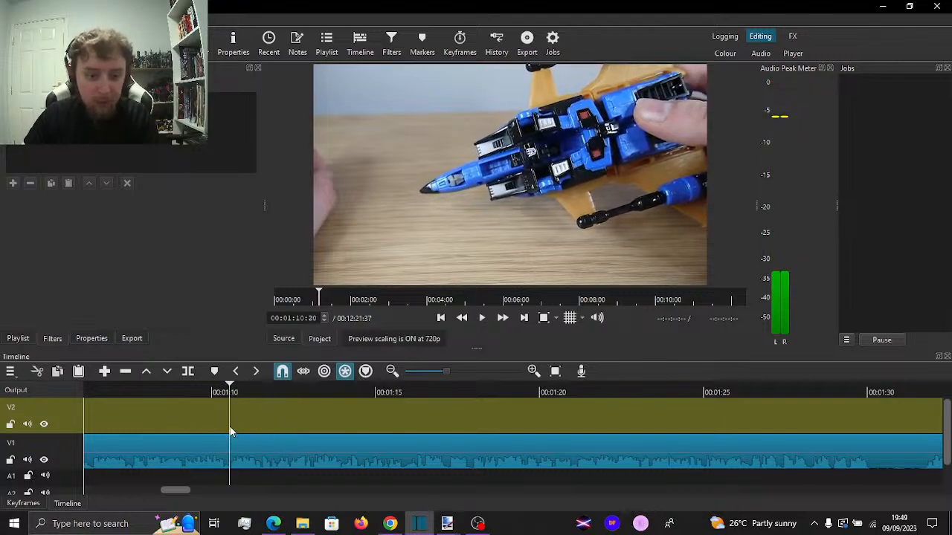
left_click_drag(228, 426, 230, 426)
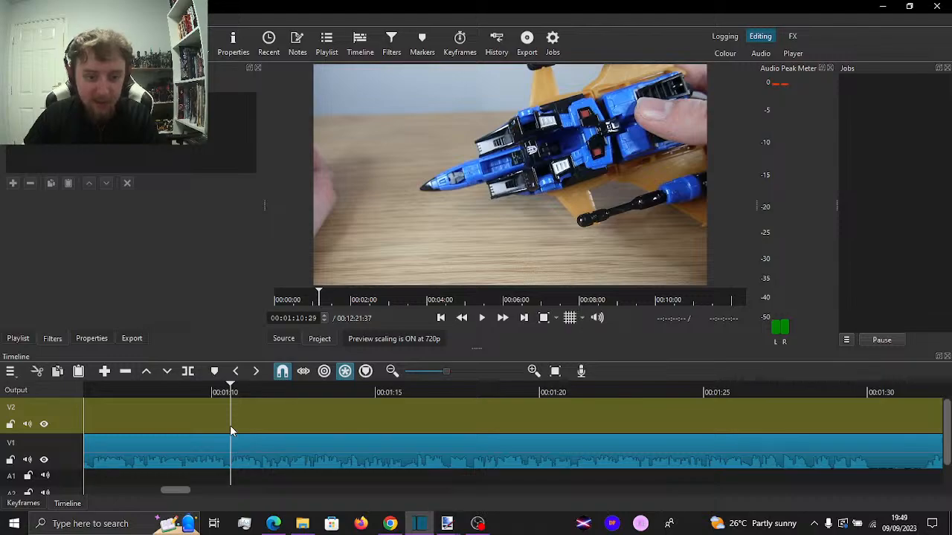
key("ctrl+Down")
key("s")
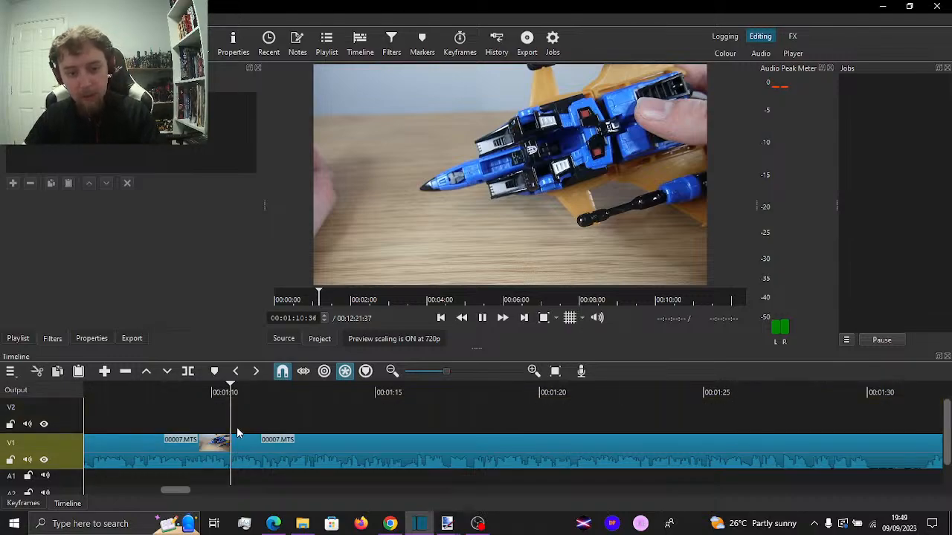
Split V1 at 00:01:16:12, ripple-delete the section from 00:01:10:29 up to it, and play the join from 00:01:08:25
key("space")
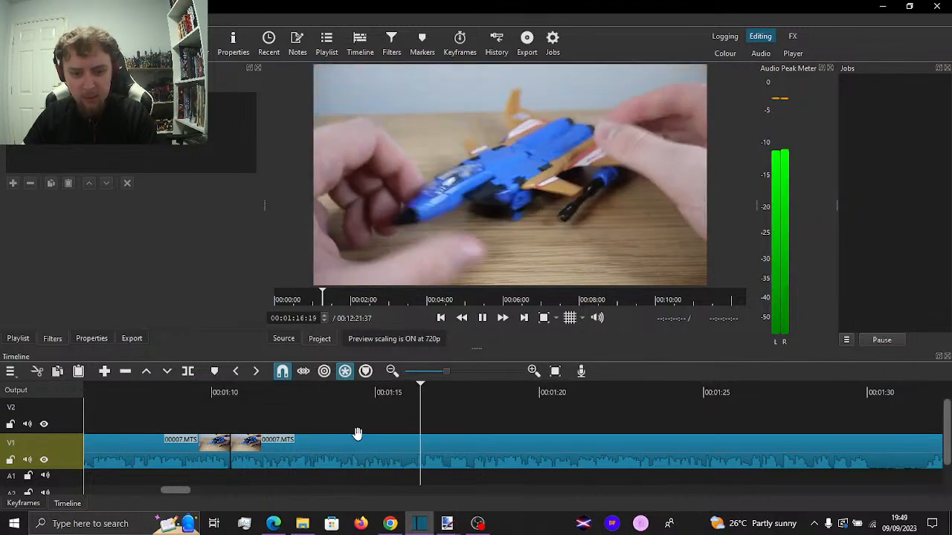
left_click_drag(399, 425, 415, 427)
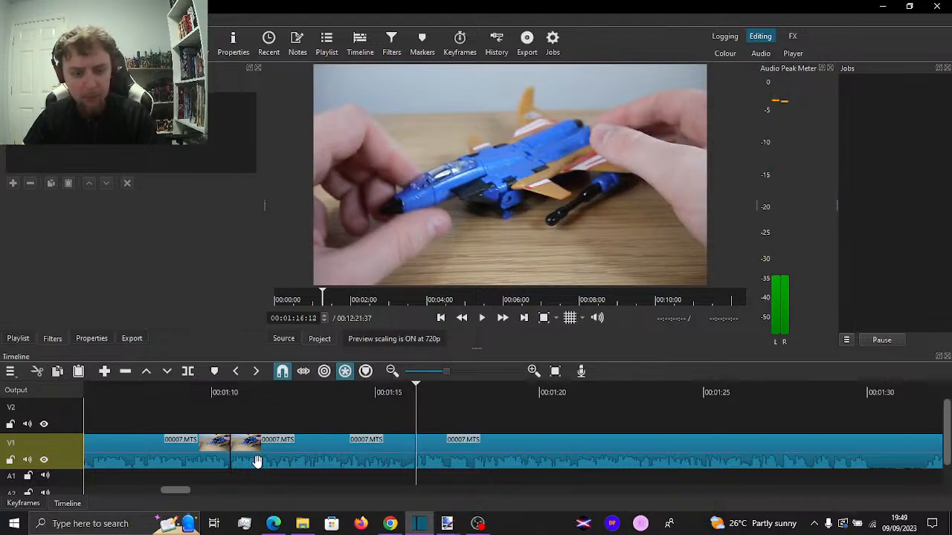
key("x")
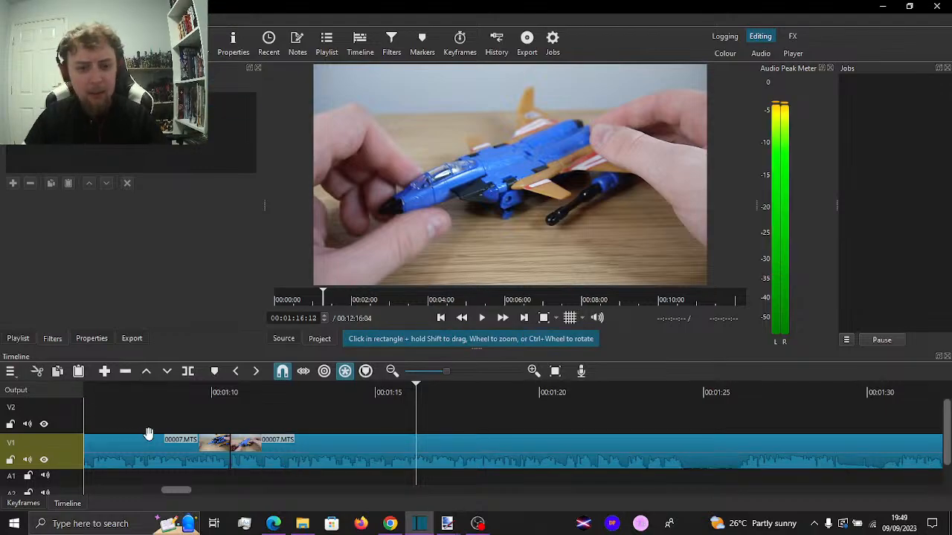
left_click(162, 411)
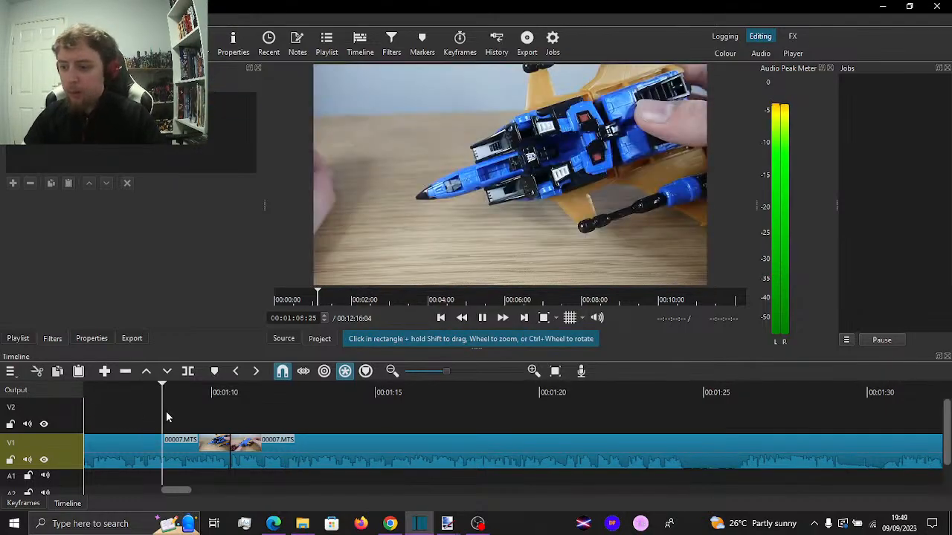
key("space")
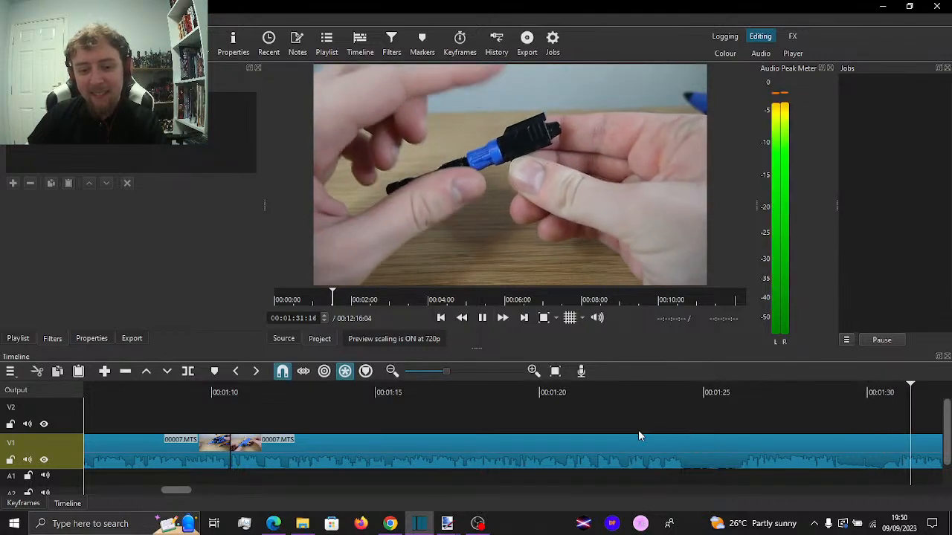
Replay the footage after the 00:01:10:29 join and split the V1 clip at 00:01:20:39
key("space")
scroll(162, 427, "up", 5)
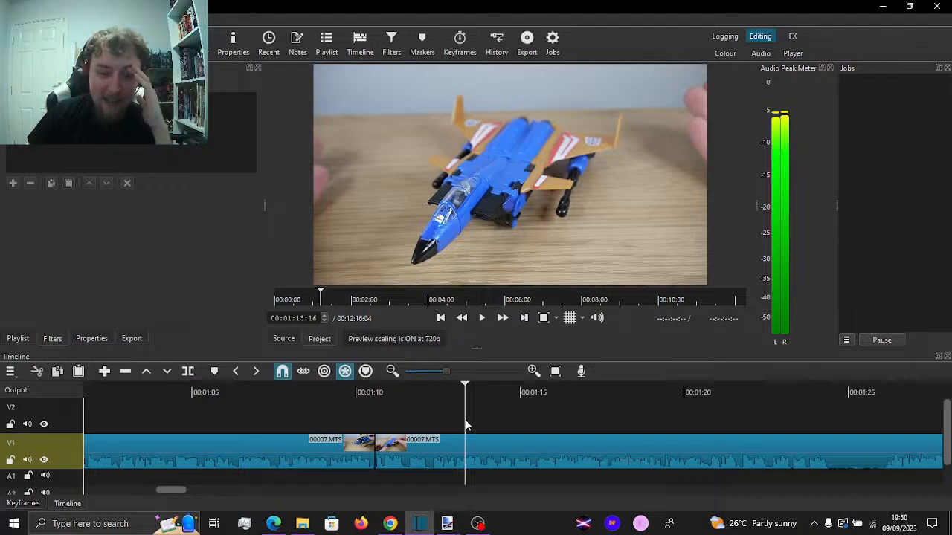
left_click(621, 437)
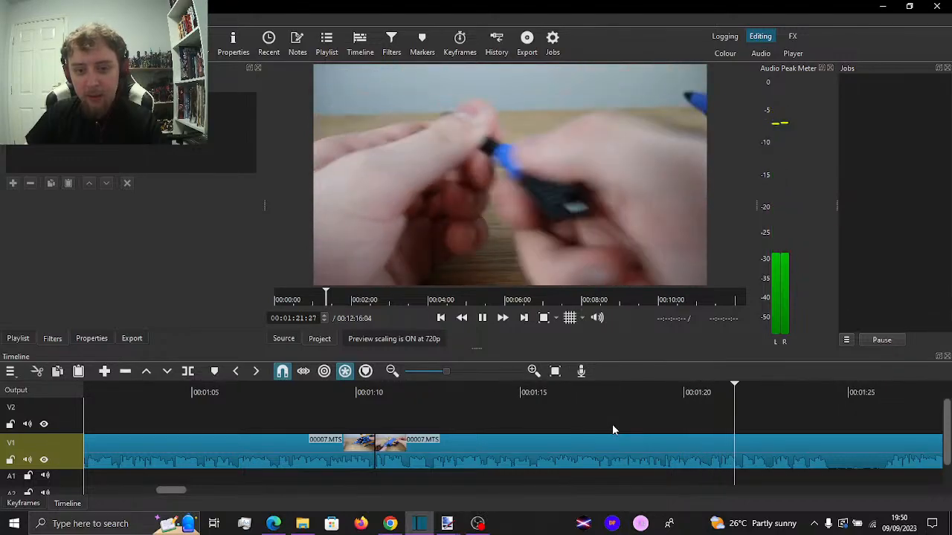
key("space")
left_click(707, 417)
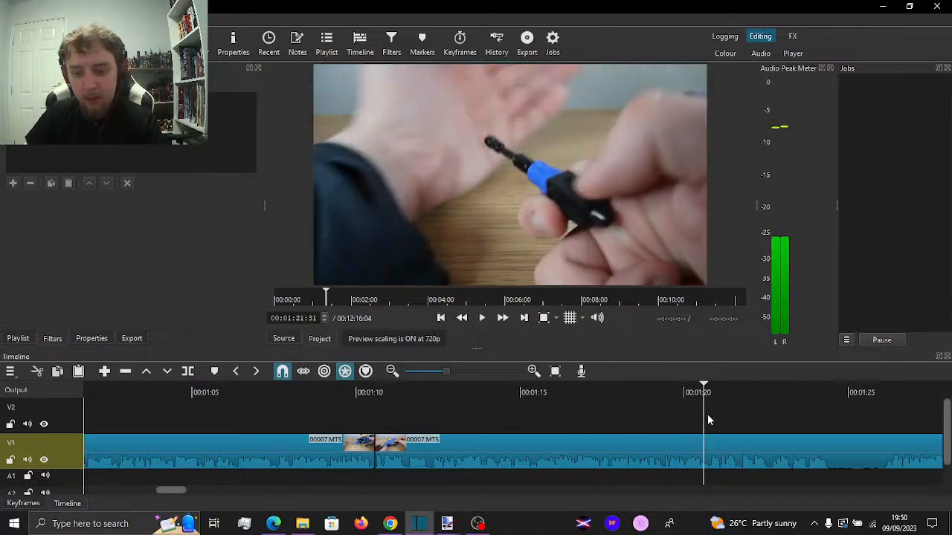
left_click(709, 420)
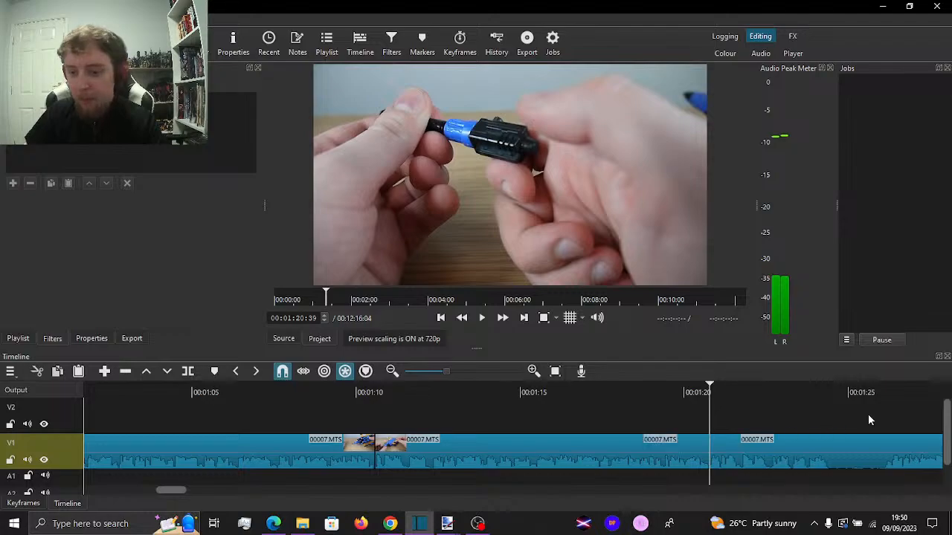
Split V1 at about 00:01:31, remove the section from 00:01:20:39 up to it, and close the gap
left_click_drag(899, 411, 723, 421)
key("space")
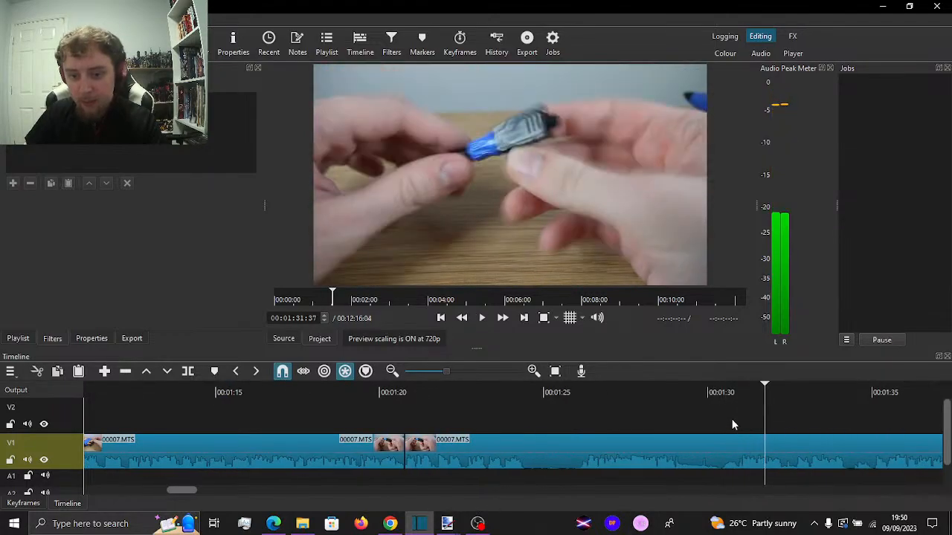
left_click(739, 424)
key("i")
left_click(634, 453)
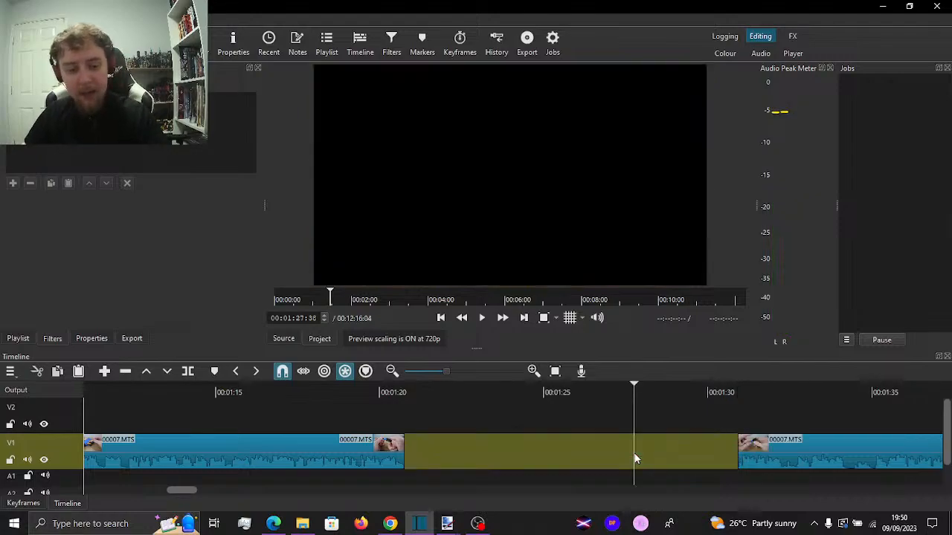
key("Delete")
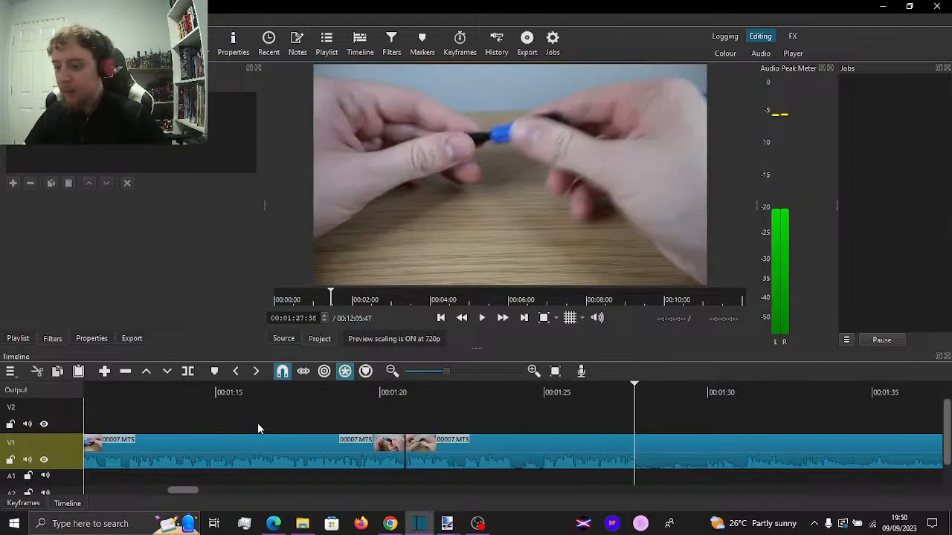
left_click(260, 414)
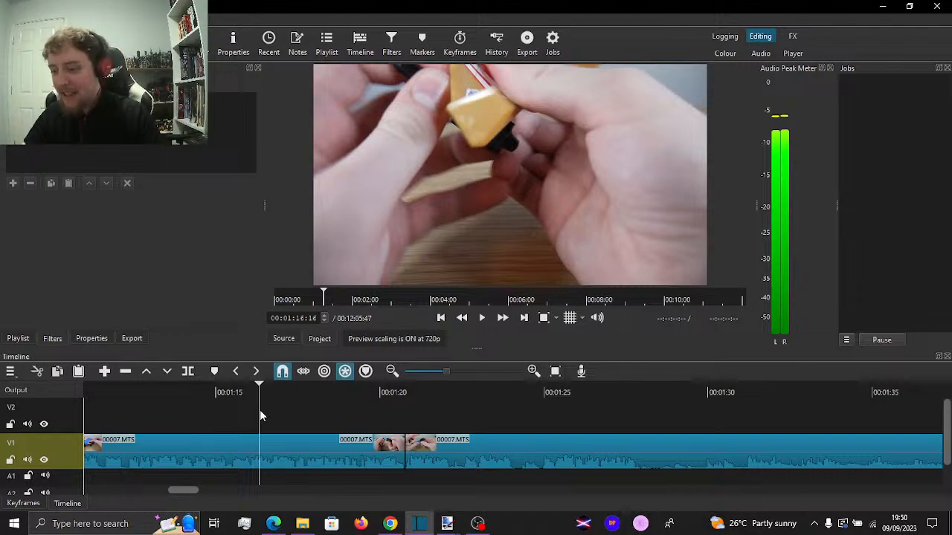
Replay the footage across the 00:01:20:39 join and split the V1 clip at 00:01:27:49
key("space")
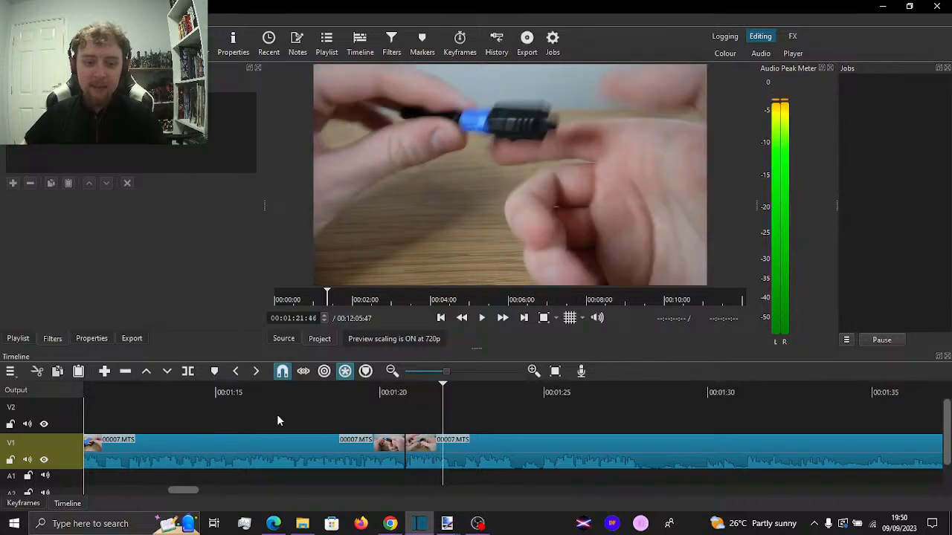
left_click(390, 402)
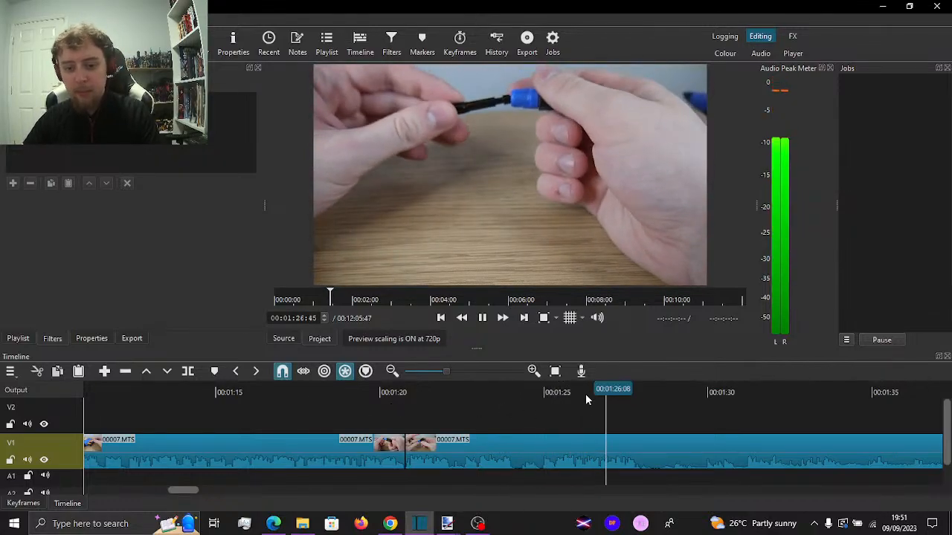
key("s")
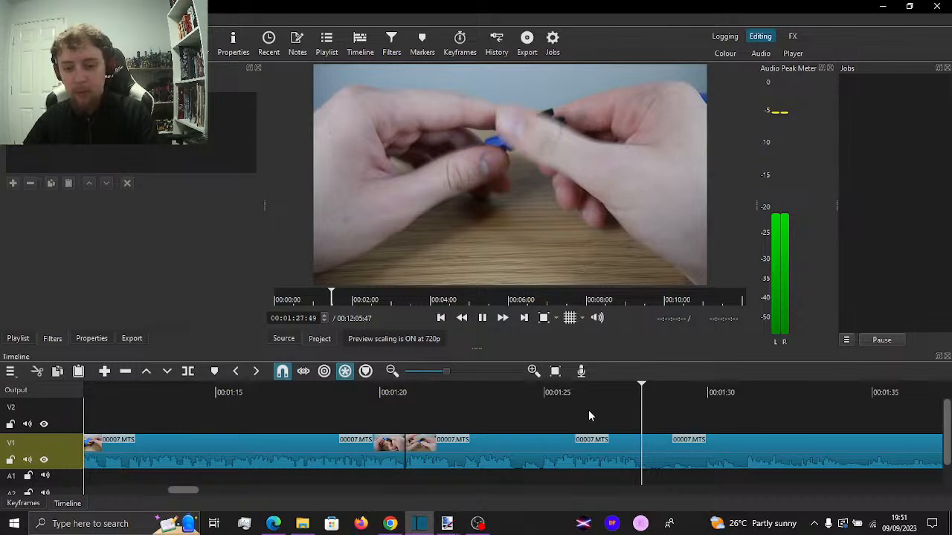
key("space")
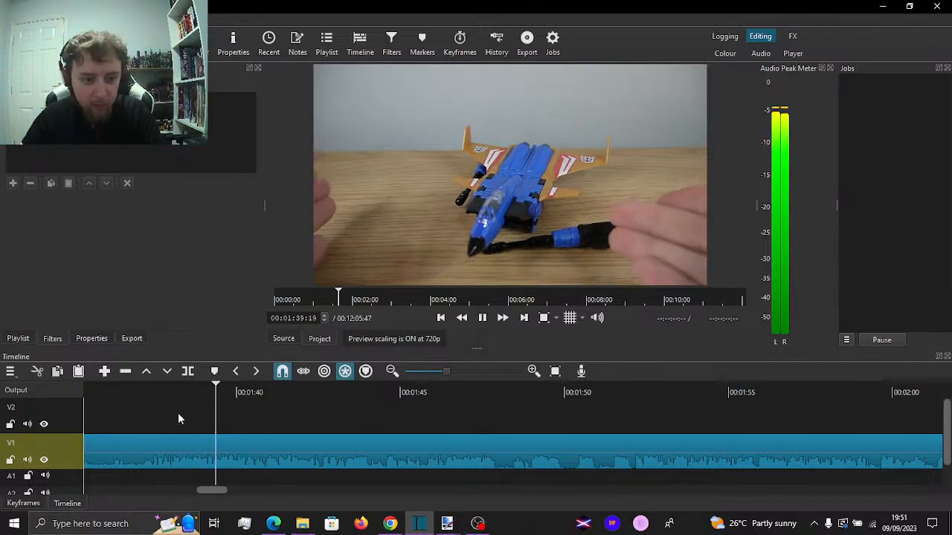
Split V1 at 00:01:37:22, remove the section from 00:01:27:49 up to it, close the gap, and resume playback
left_click_drag(133, 416, 153, 423)
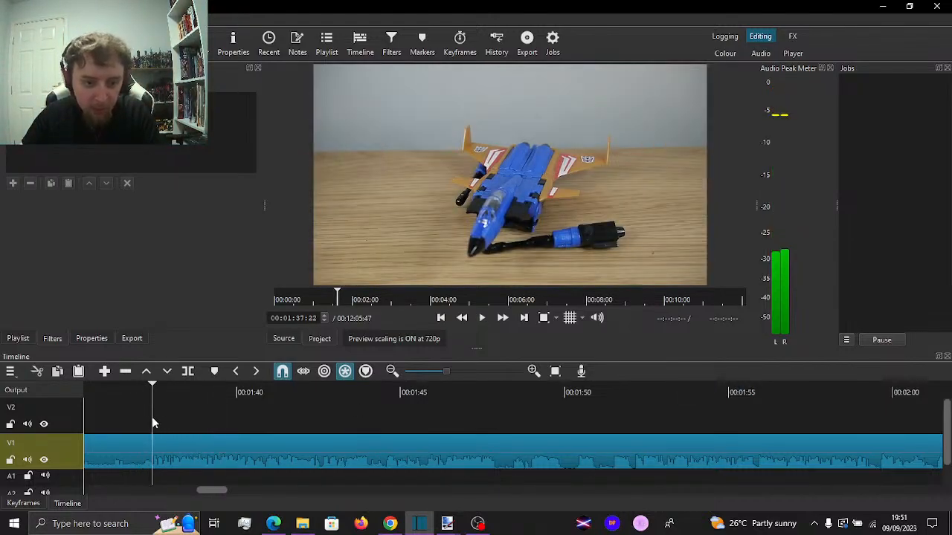
key("i")
left_click(122, 451)
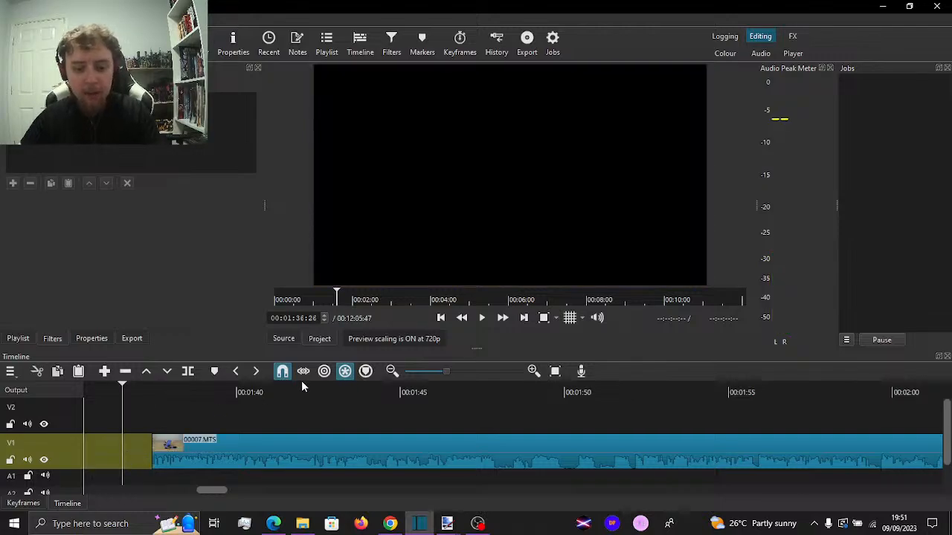
key("Delete")
key("space")
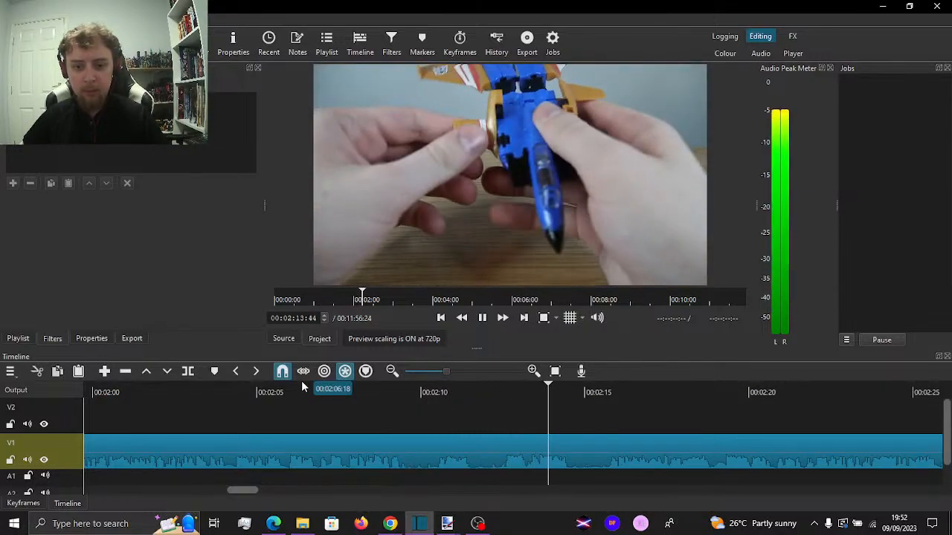
Try a split in the V1 clip at 00:02:11:34, play on from about 00:02:15, and undo the split
key("space")
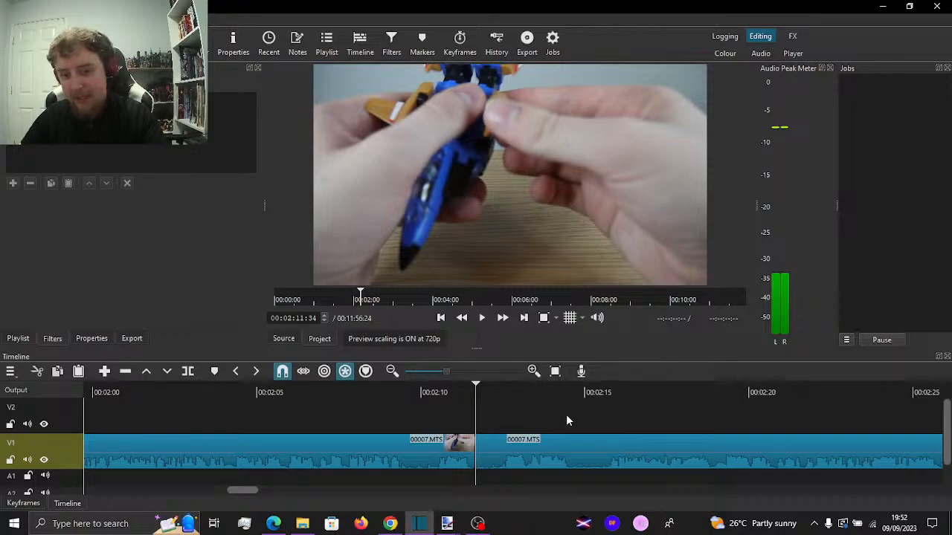
left_click(601, 413)
key("space")
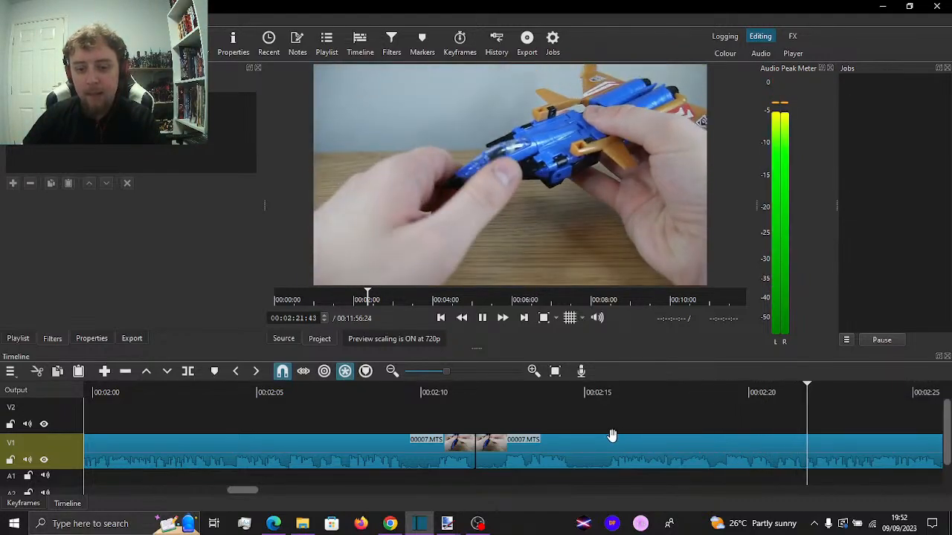
key("space")
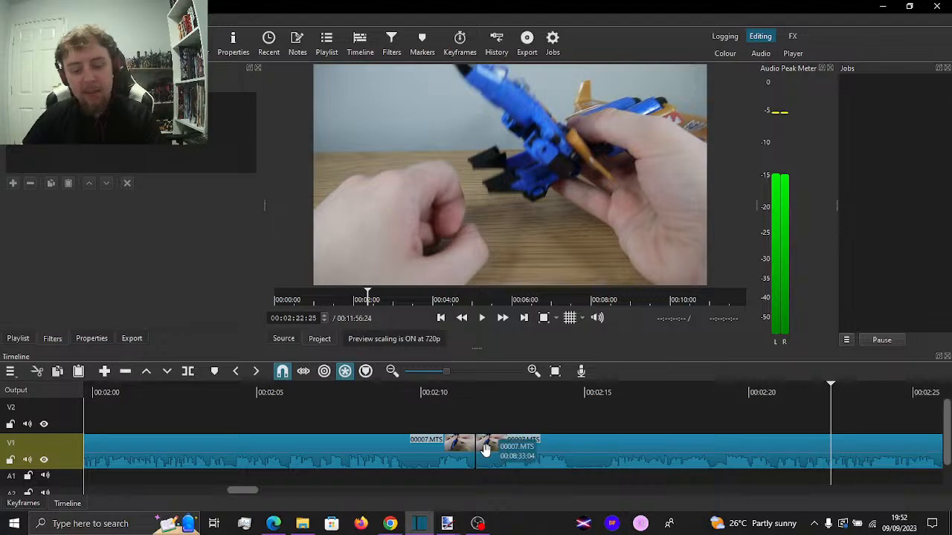
Replay the footage between about 00:02:05 and 00:02:16 to examine the wing handling, stopping at 00:02:11:29
left_click(445, 407)
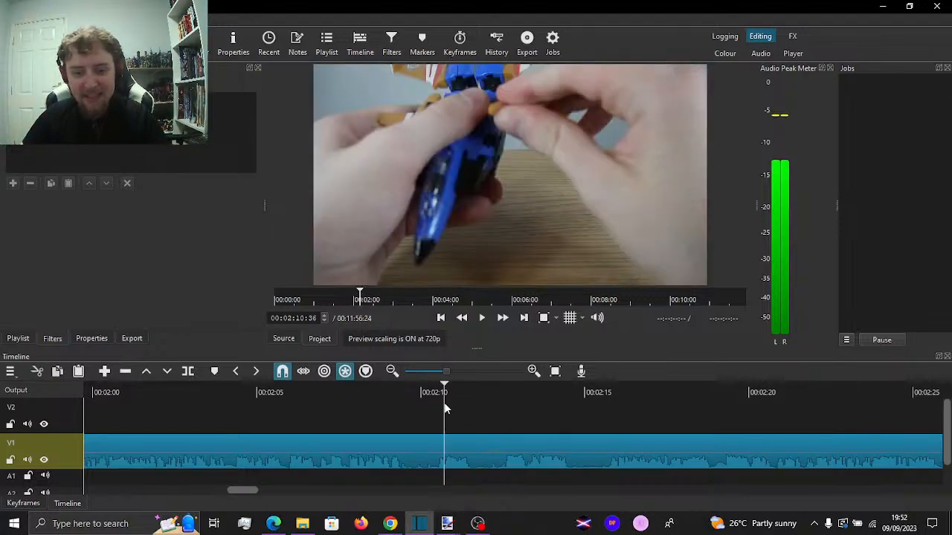
key("space")
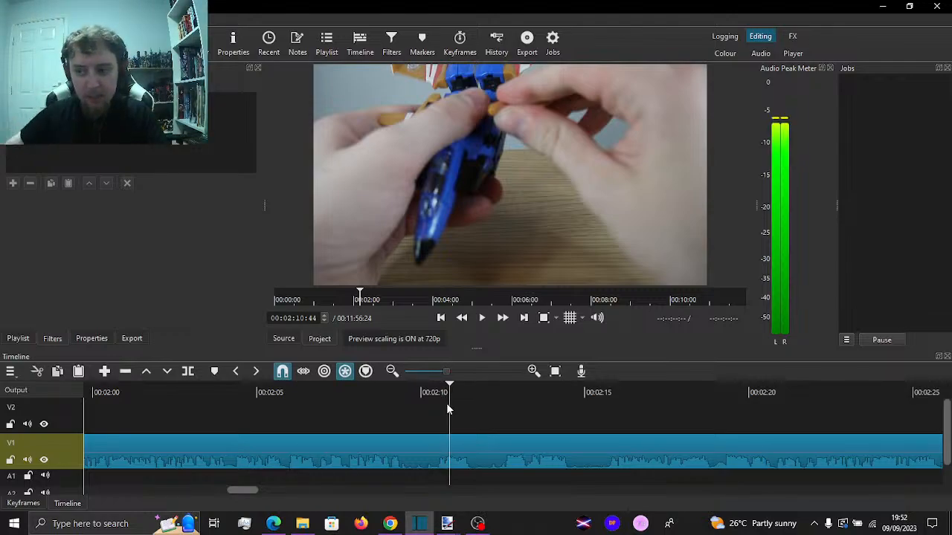
key("space")
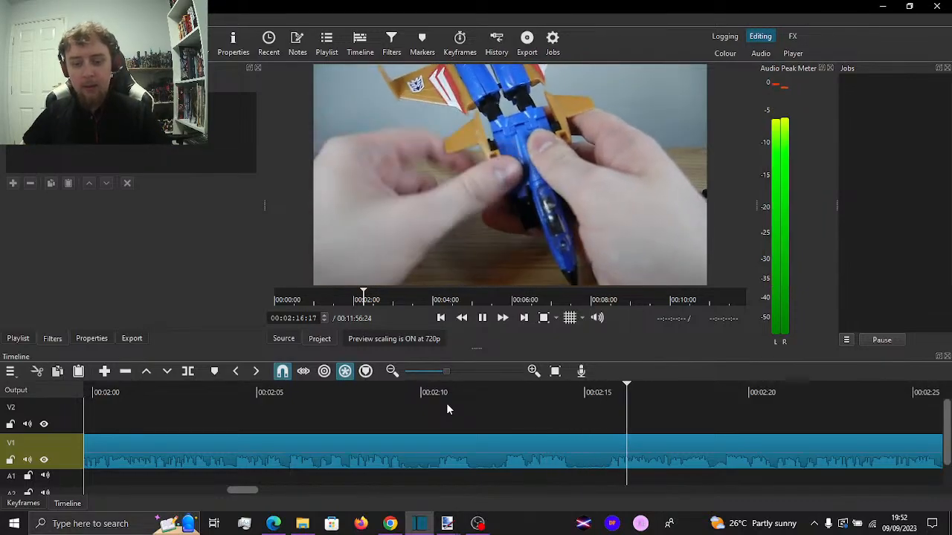
left_click(383, 418)
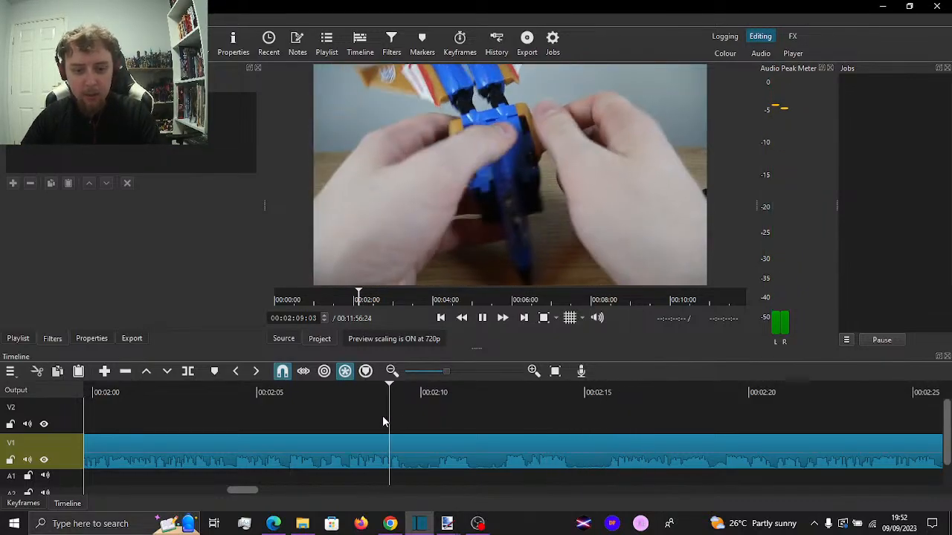
key("space")
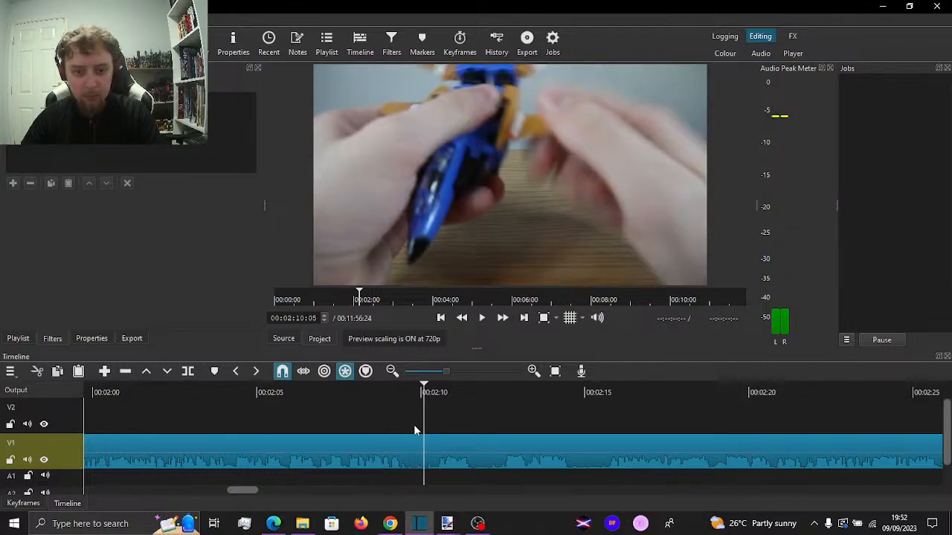
key("space")
key("space")
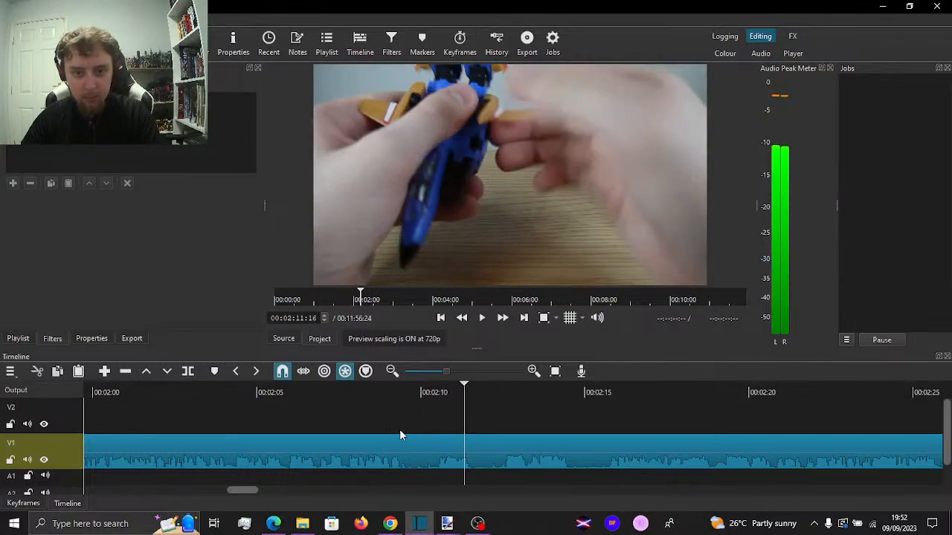
left_click(355, 422)
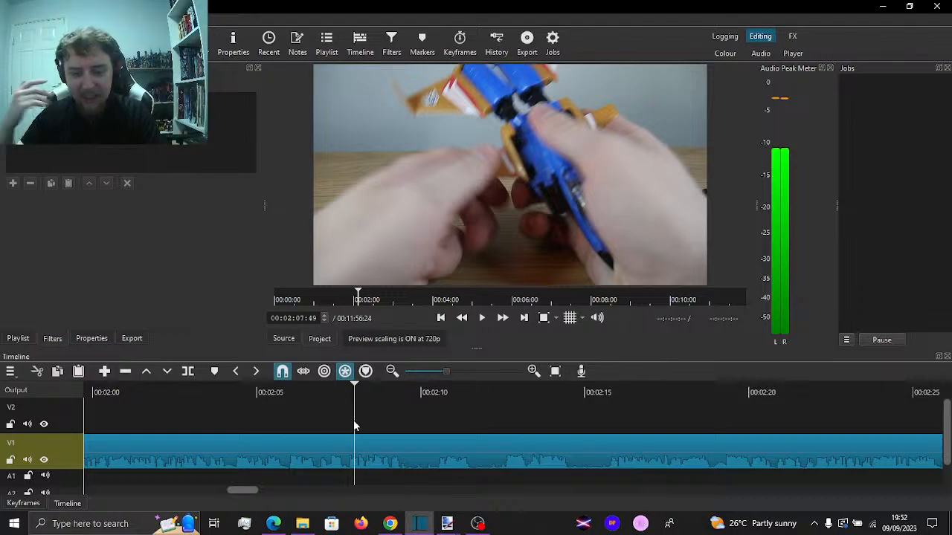
left_click(281, 420)
key("space")
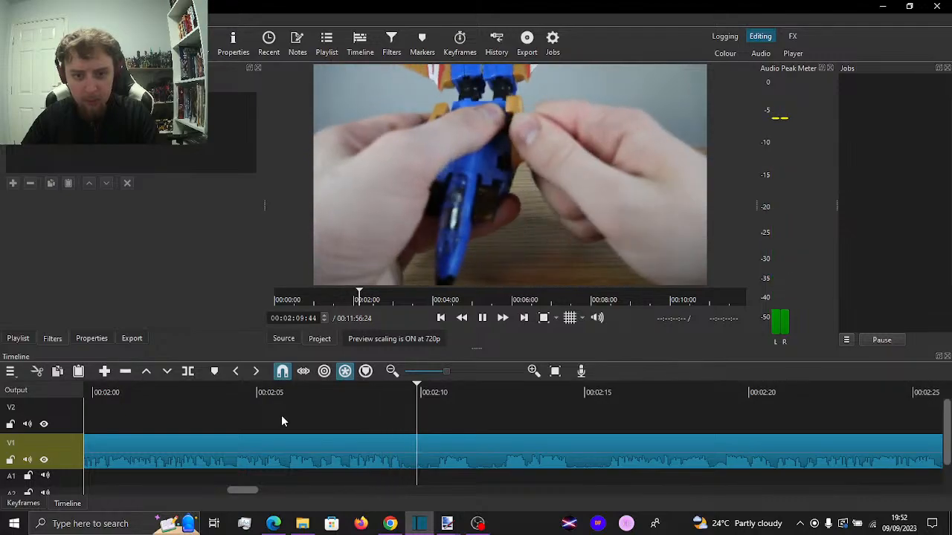
key("space")
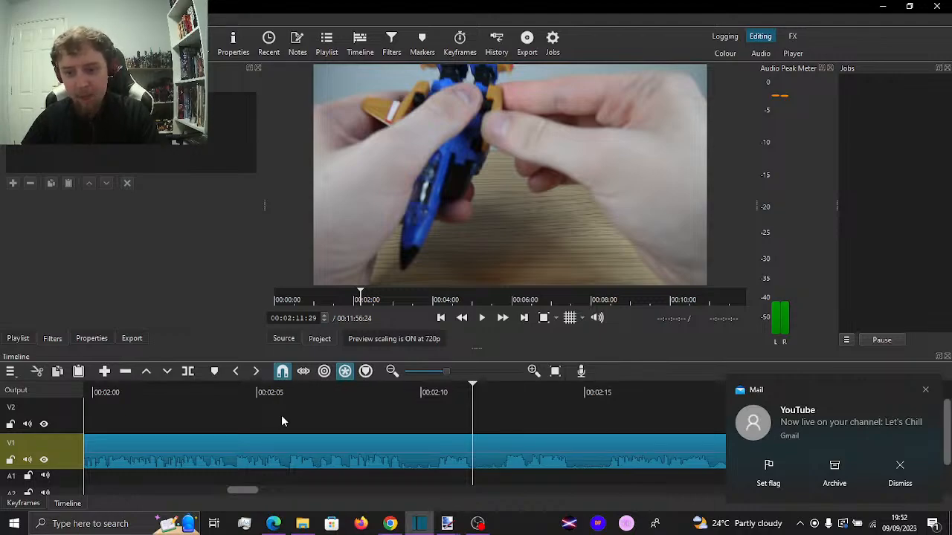
Place Full Green Screen.png from the playlist on track V2, starting at 00:02:11:29
left_click(20, 343)
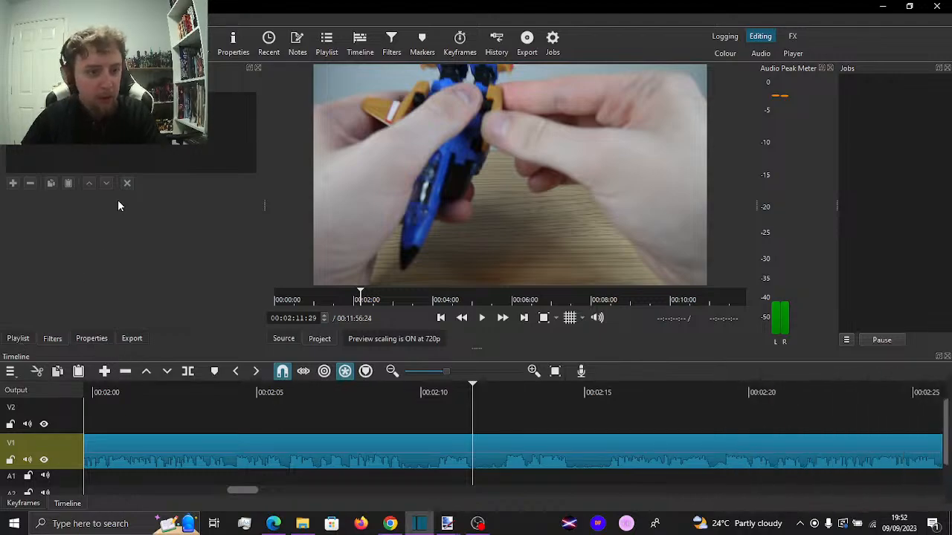
scroll(159, 207, "up", 1)
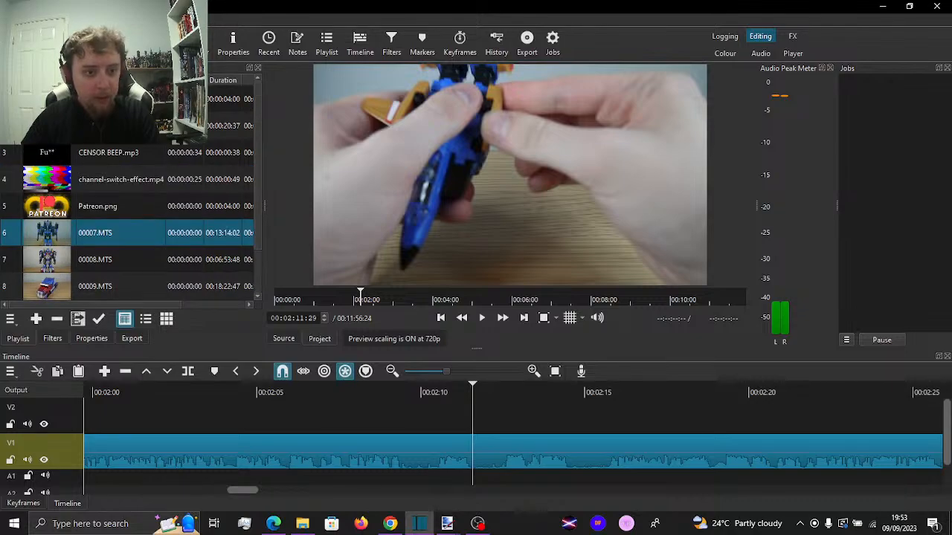
left_click_drag(148, 99, 486, 408)
left_click_drag(570, 378, 576, 375)
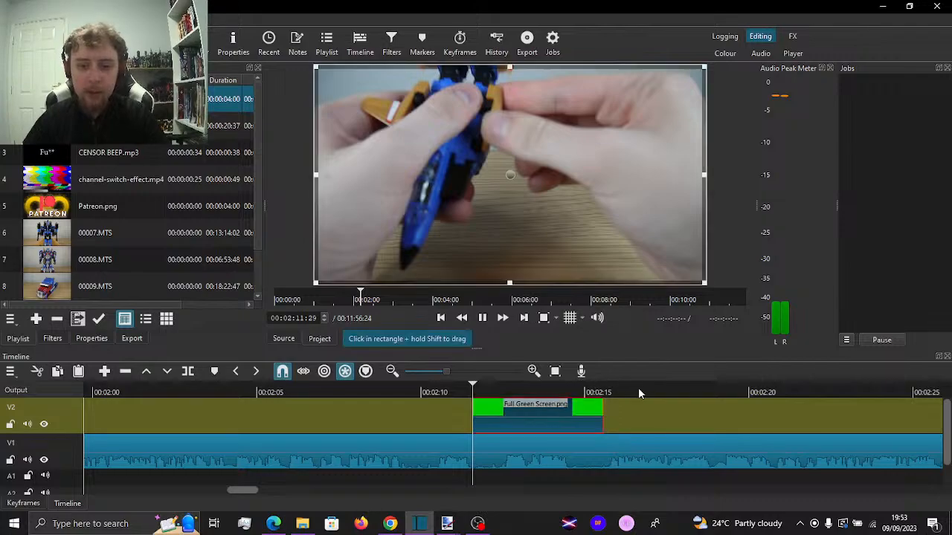
Move the Full Green Screen.png clip on V2 to start at 00:02:12:30 and play through it
key("space")
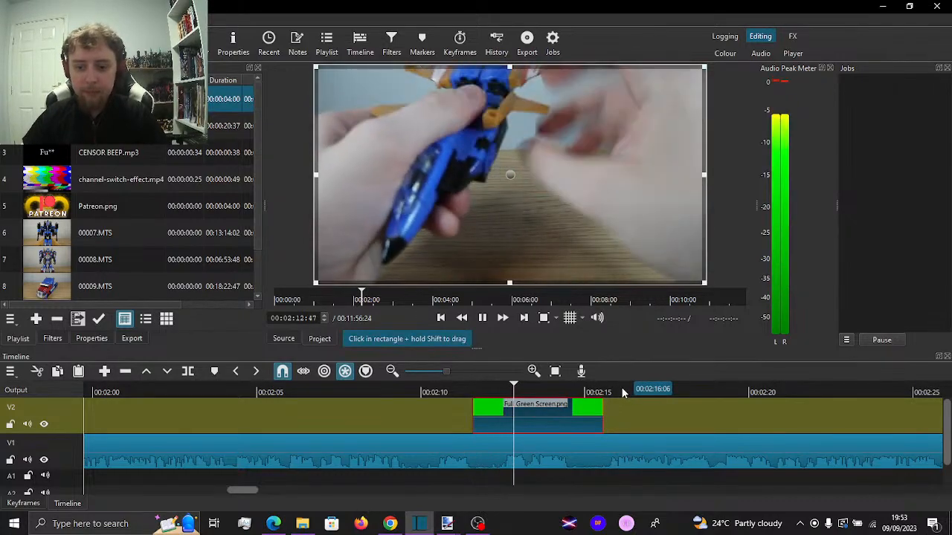
key("space")
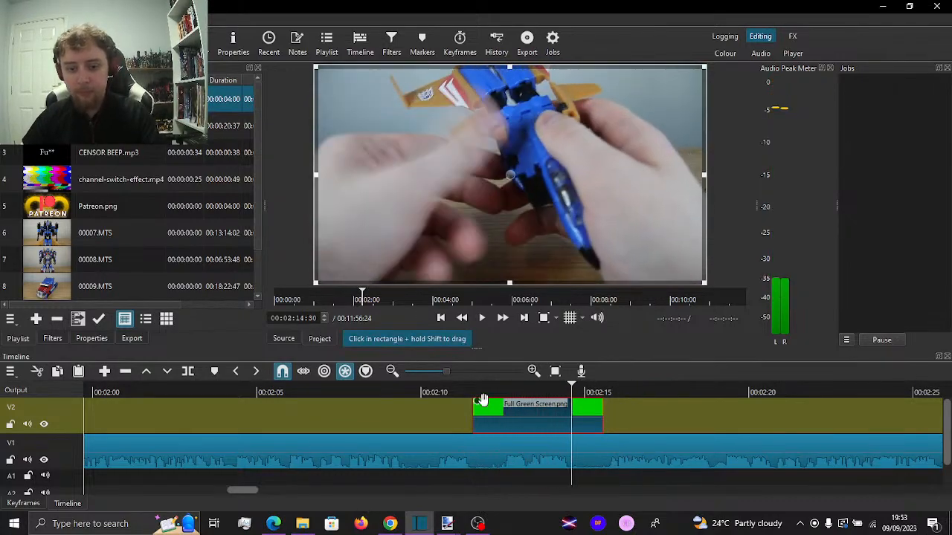
left_click_drag(464, 394, 505, 388)
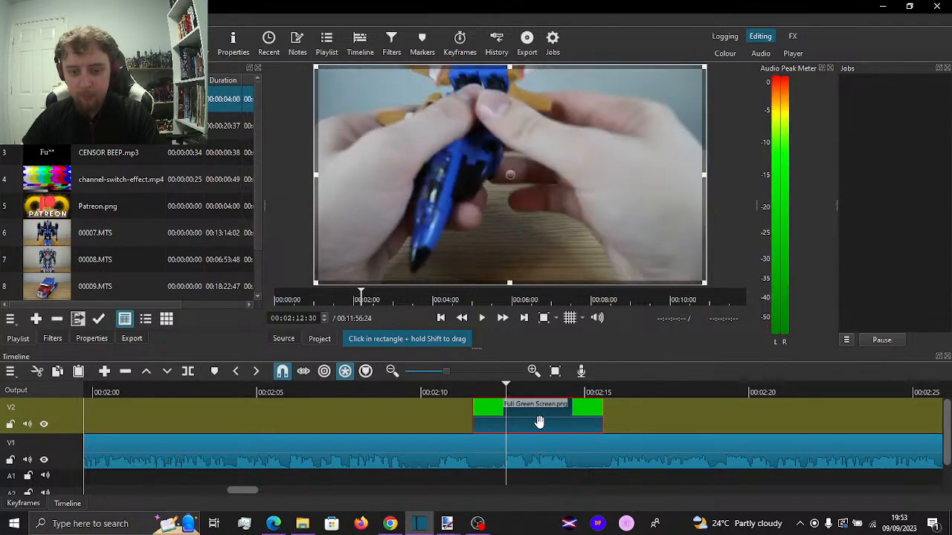
left_click_drag(539, 421, 583, 420)
key("space")
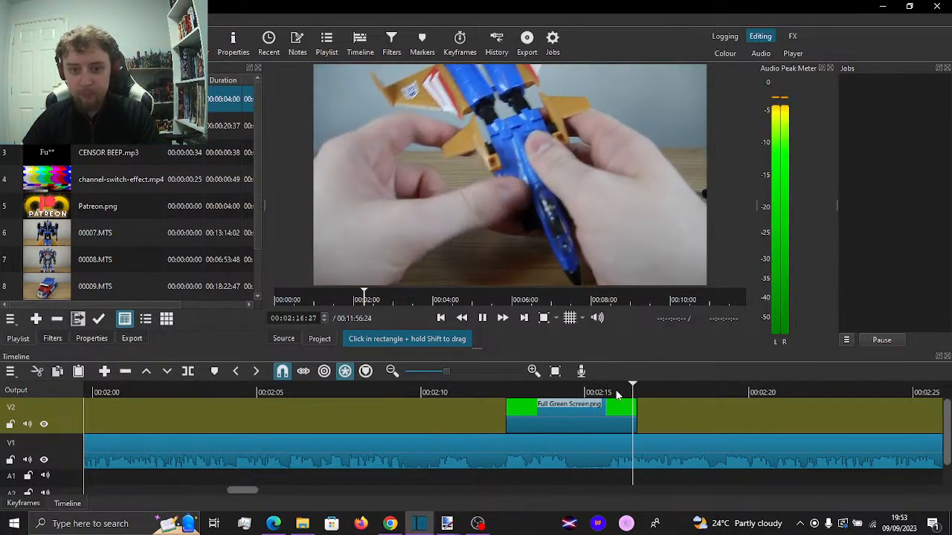
key("space")
Give the green screen clip a text filter caption reading "Stupid me", "did this wrong", a blank line, and "as you'll see in a bit"
left_click(528, 401)
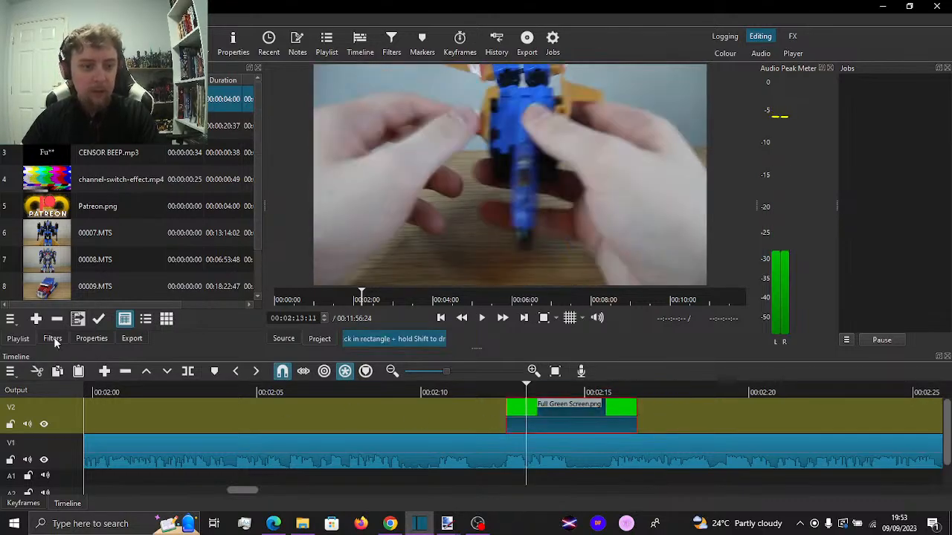
left_click(54, 340)
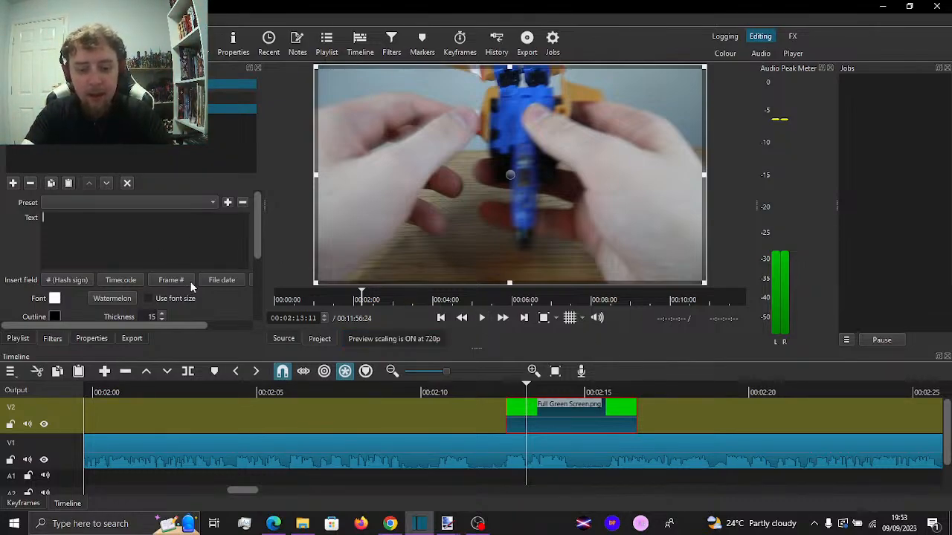
type("tupid me")
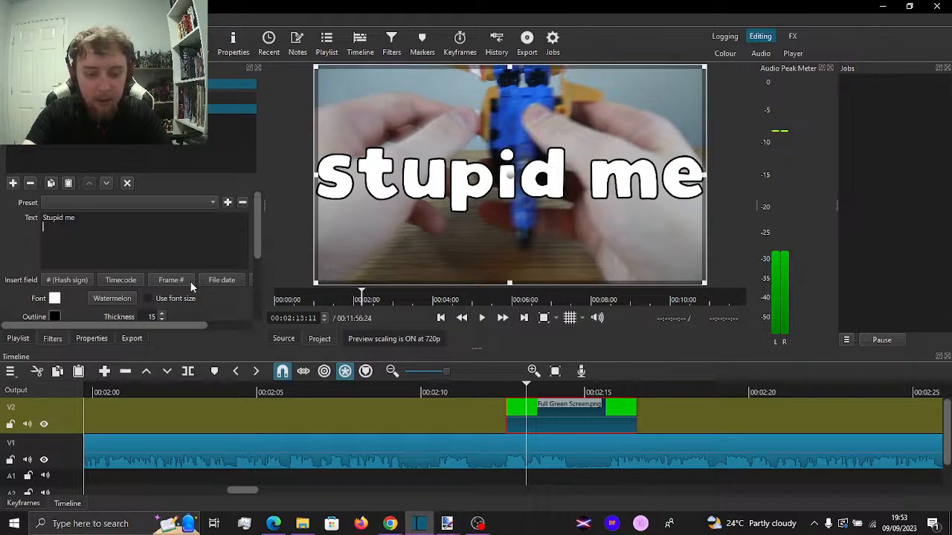
key("Return")
type("d")
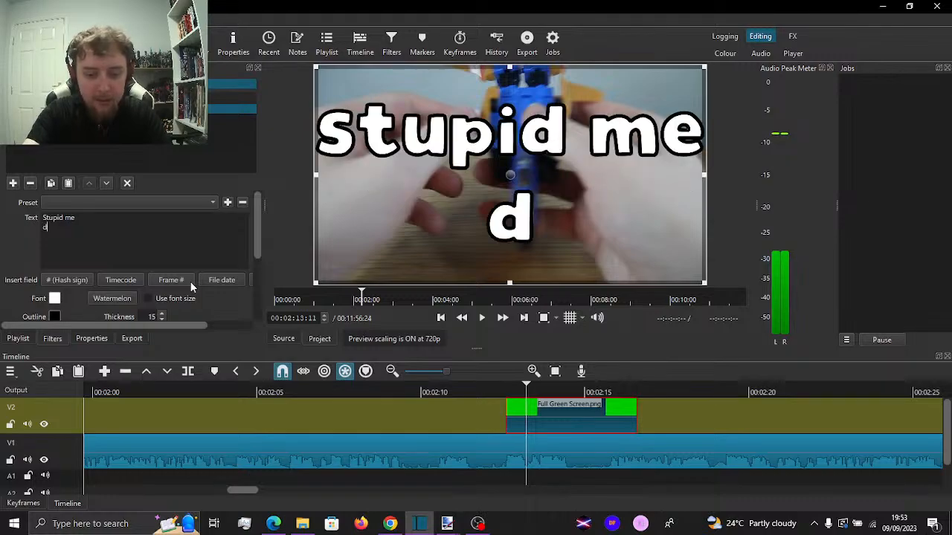
type("id this wrong")
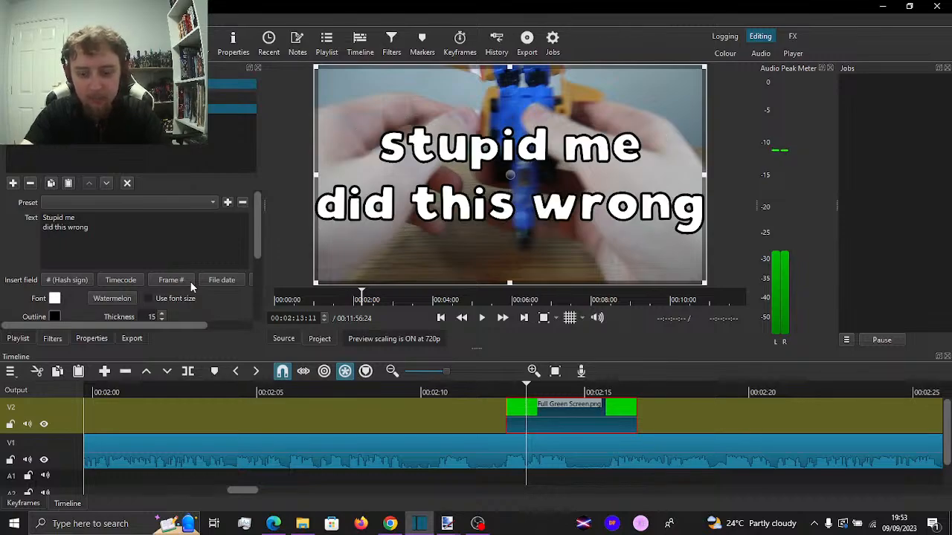
key("Return")
type("as")
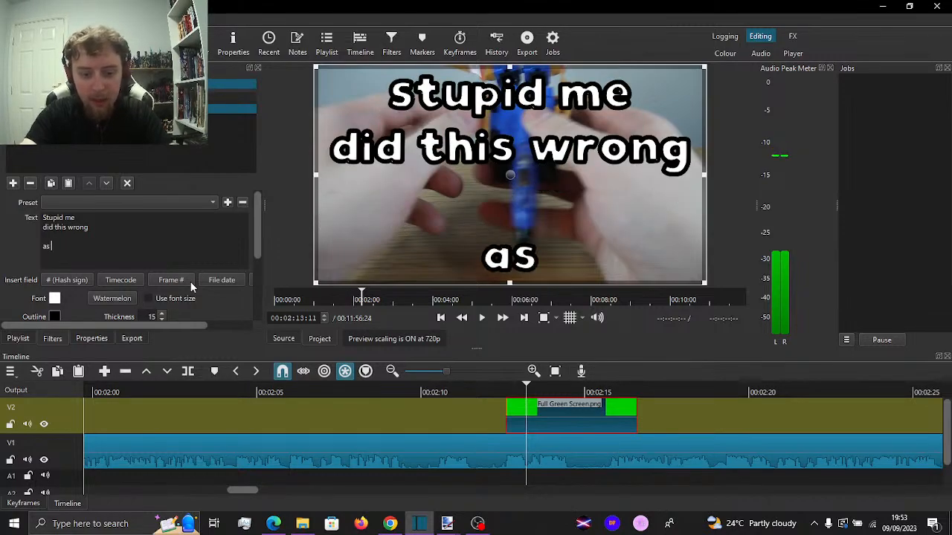
type(" you'll see in a bit")
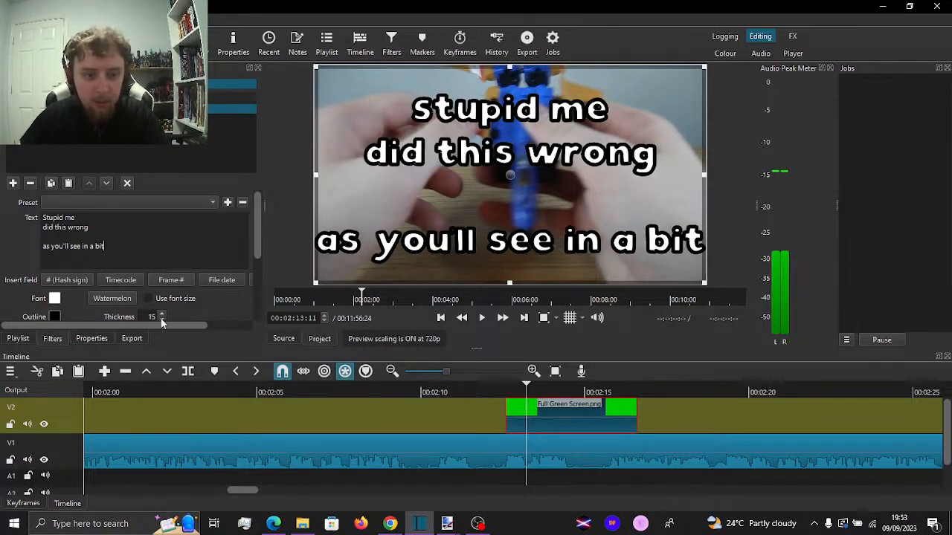
Set the caption's outline thickness to 6 and shrink its text box to the lower third of the frame
scroll(161, 321, "down", 9)
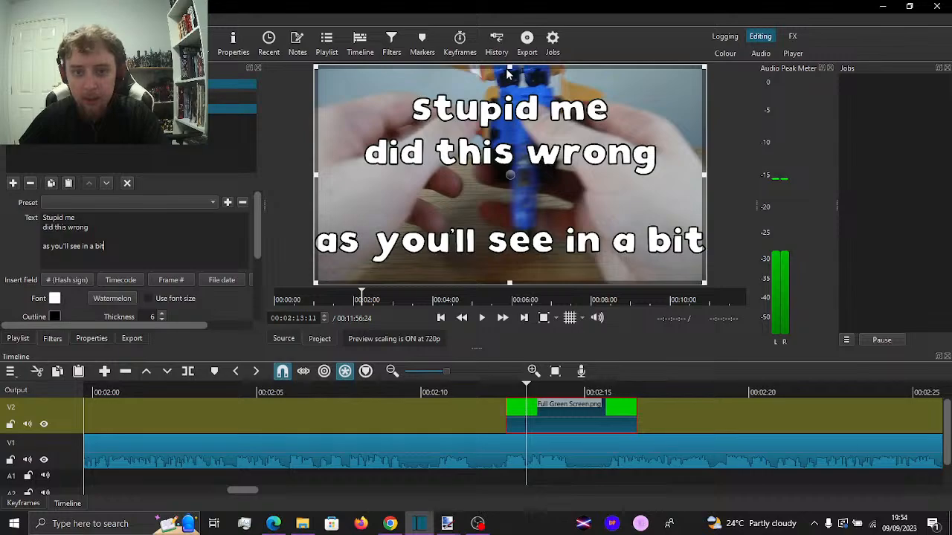
left_click_drag(509, 68, 515, 229)
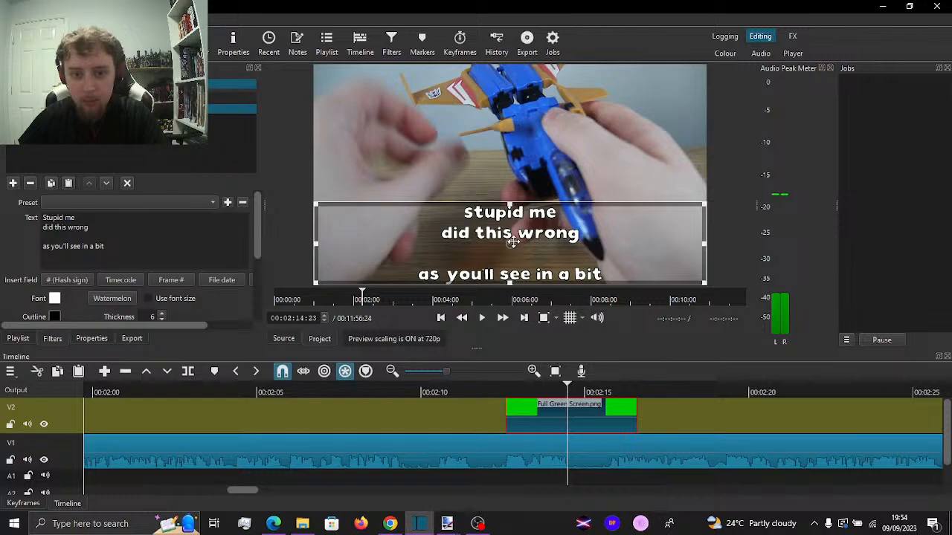
Left-align the green screen clip's caption, remove its blank line, and add "..." after "did this wrong"
left_click_drag(259, 227, 261, 305)
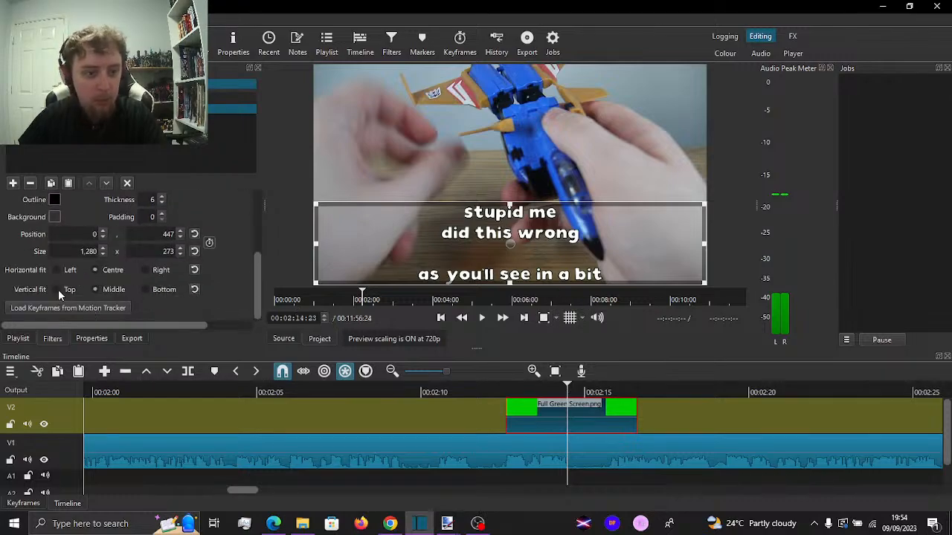
left_click(57, 270)
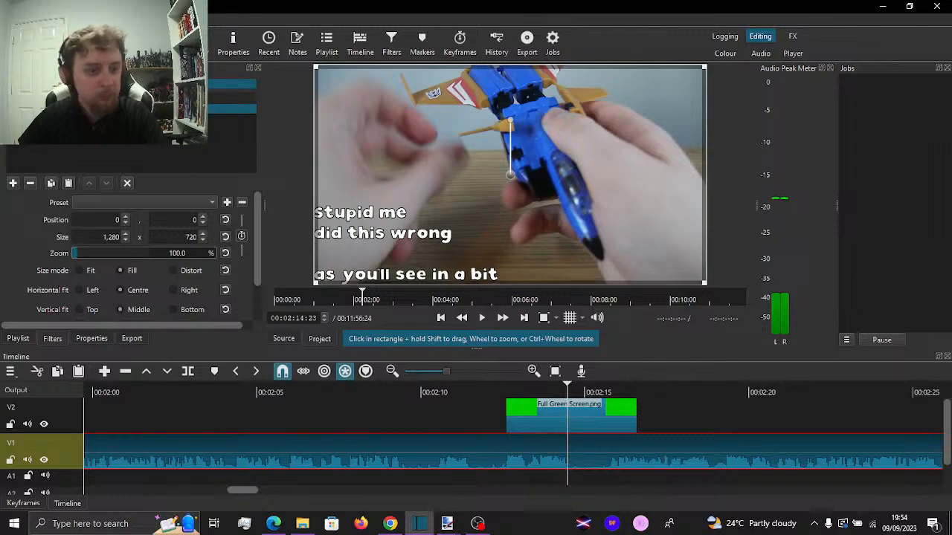
left_click(571, 419)
left_click(44, 244)
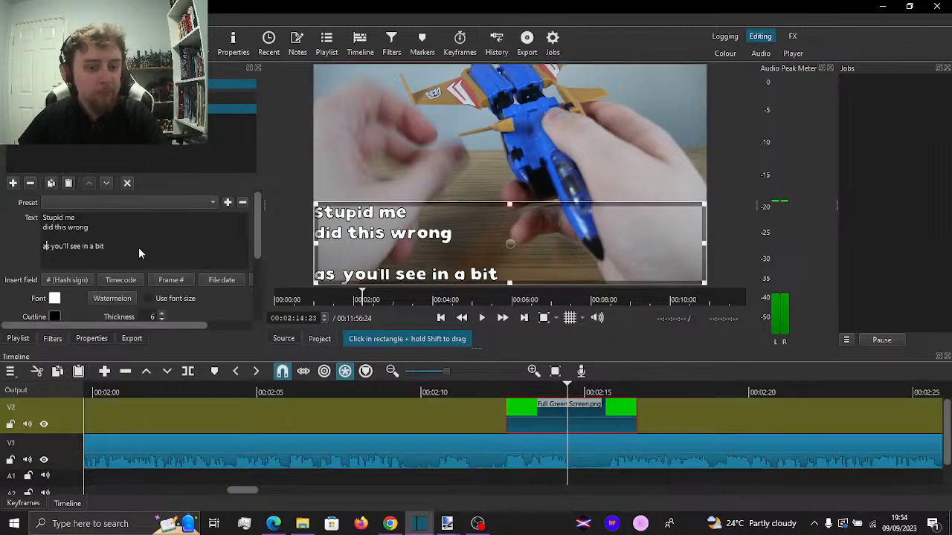
key("BackSpace")
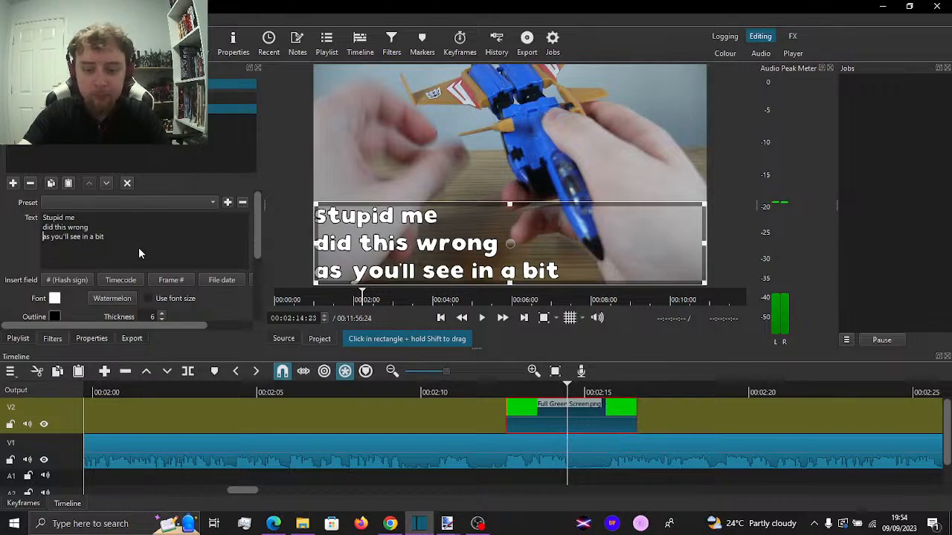
key("BackSpace")
type("...as you'll see in a bit")
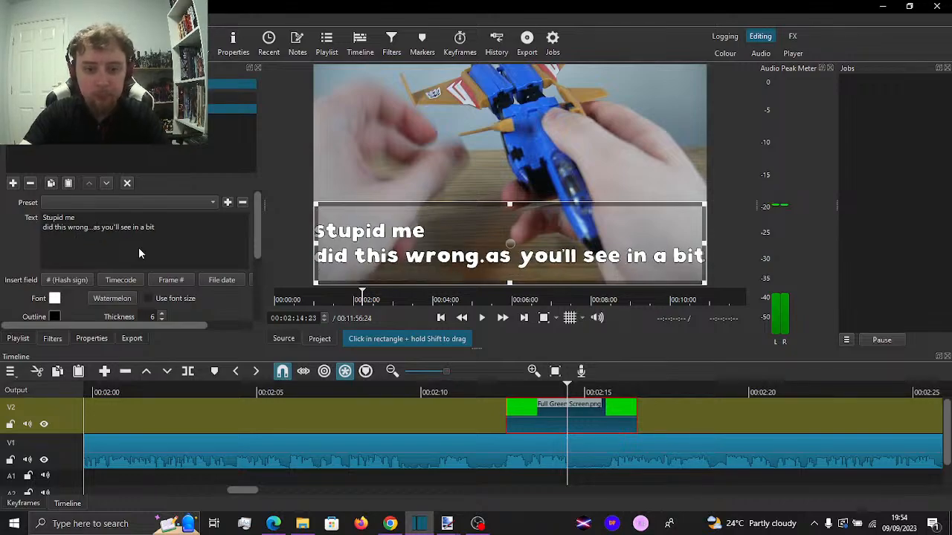
key("Return")
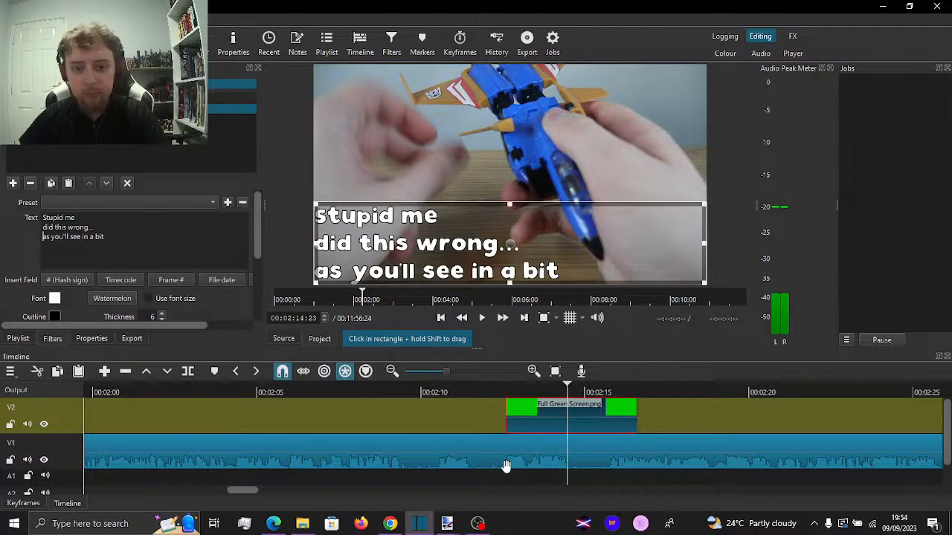
Play the footage from before the caption onward and split the V1 clip at 00:03:03:23
left_click(449, 392)
key("space")
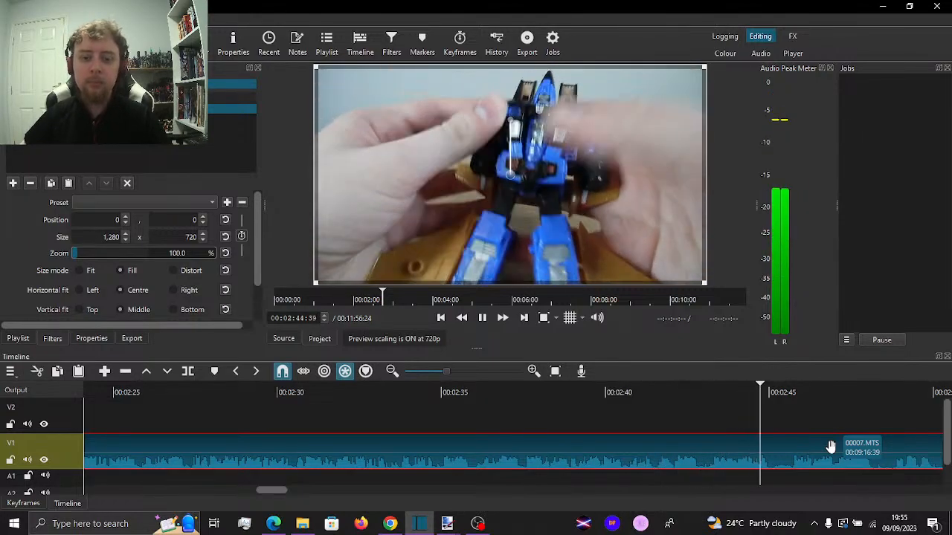
key("space")
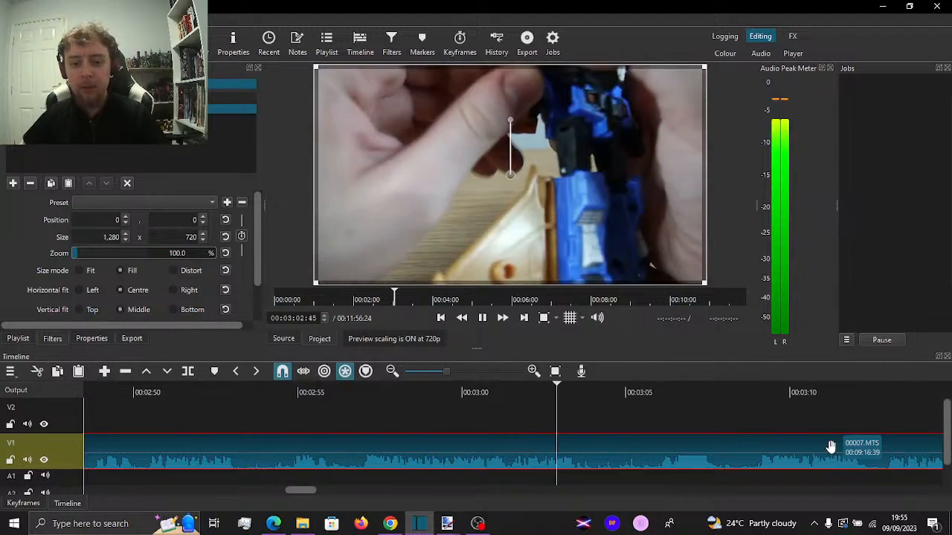
key("space")
key("s")
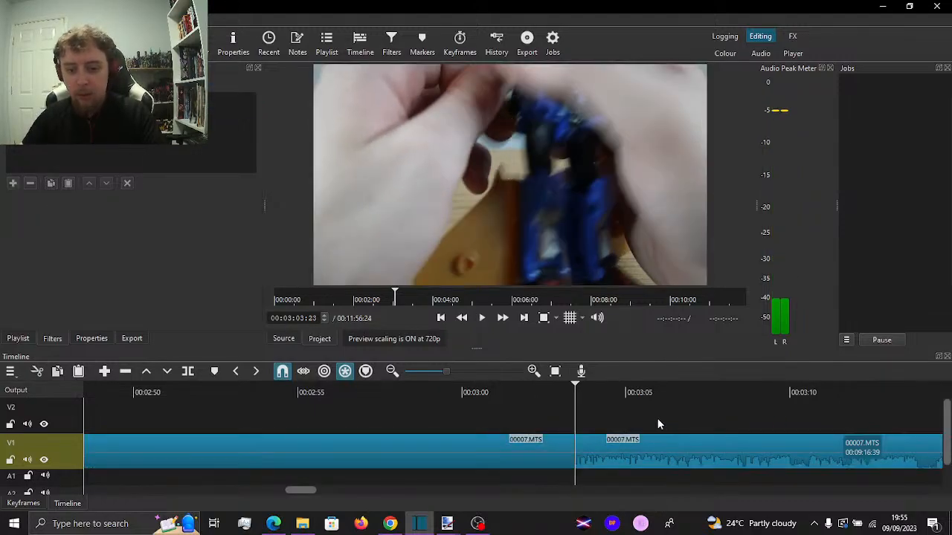
Continue playing past the new cut and split the V1 clip again at 00:03:18:32
left_click(662, 397)
key("space")
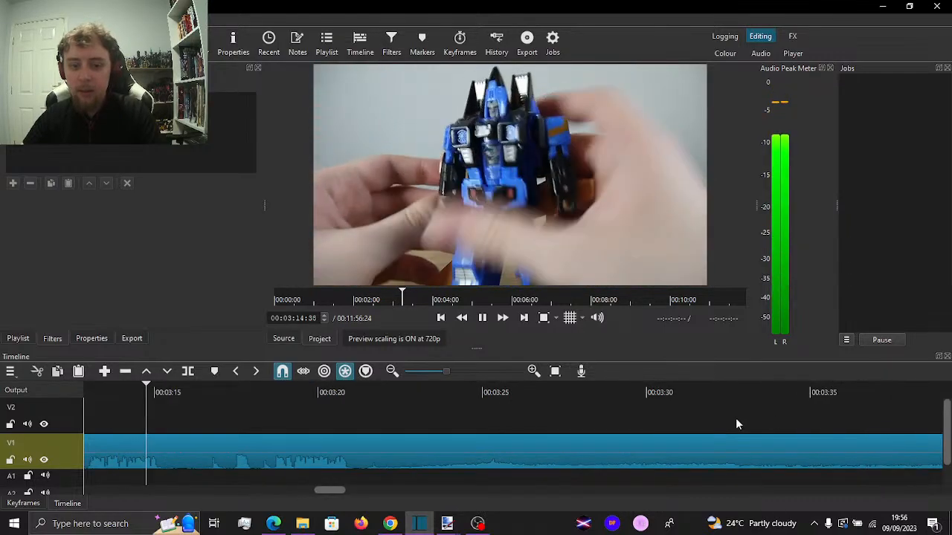
left_click(273, 429)
key("s")
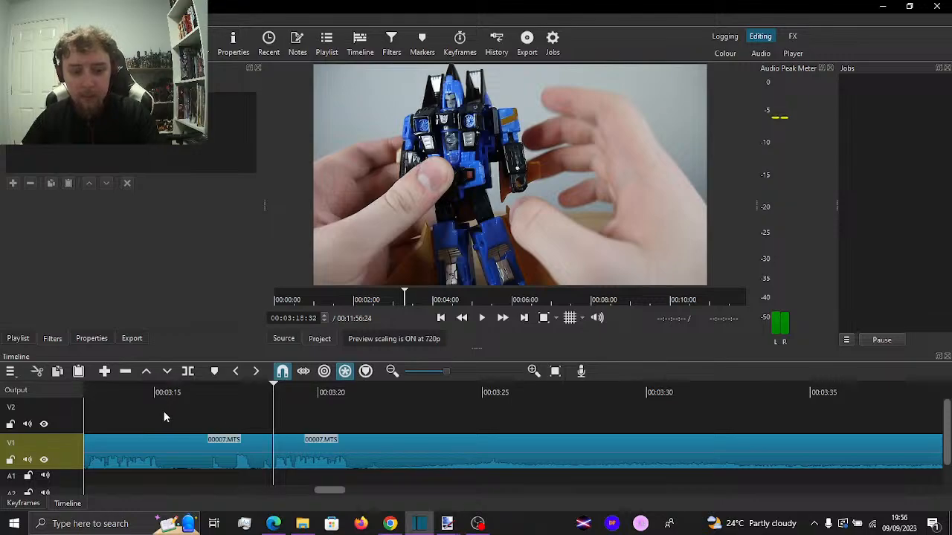
Review the lead-up to the 00:03:03:23 cut and ripple delete the V1 section between the two new cuts
left_click_drag(216, 390, 530, 404)
scroll(546, 428, "down", 2)
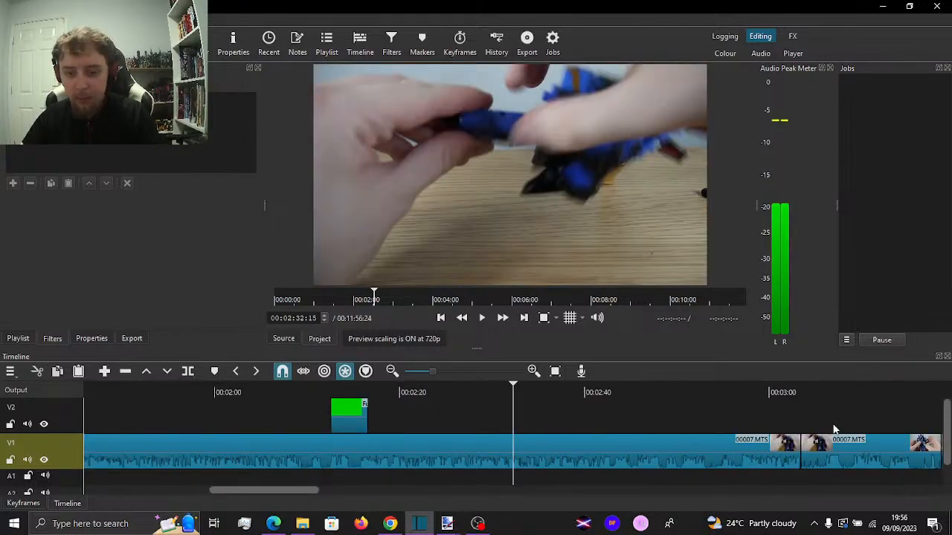
left_click_drag(869, 417, 410, 459)
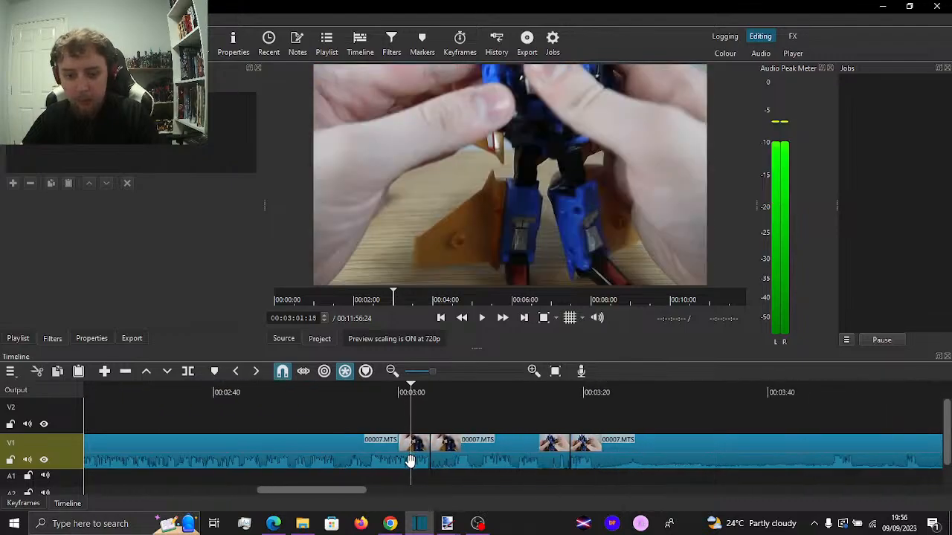
key("space")
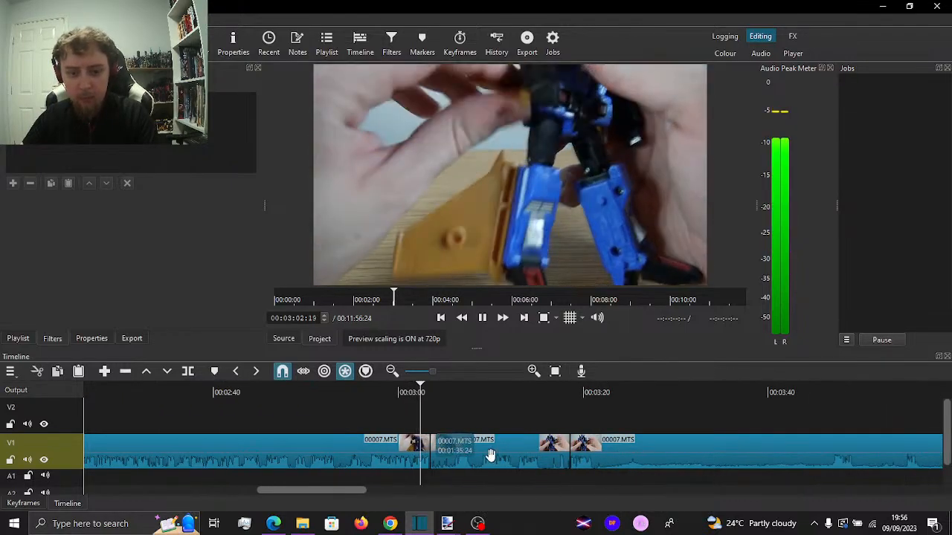
key("space")
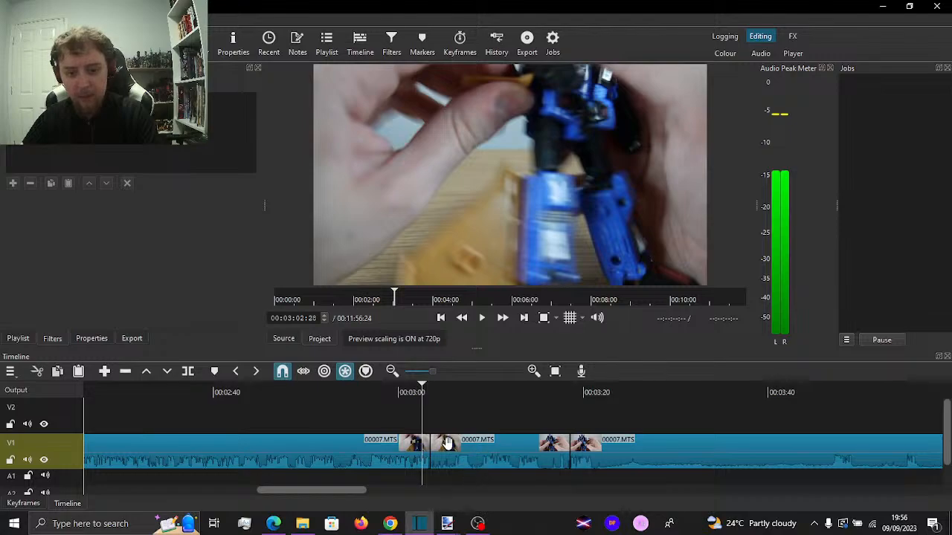
left_click(447, 443)
key("Delete")
Split the V1 clip at 00:03:05:34 and trim the following clip's start to 00:03:50:23, leaving a gap between them
key("space")
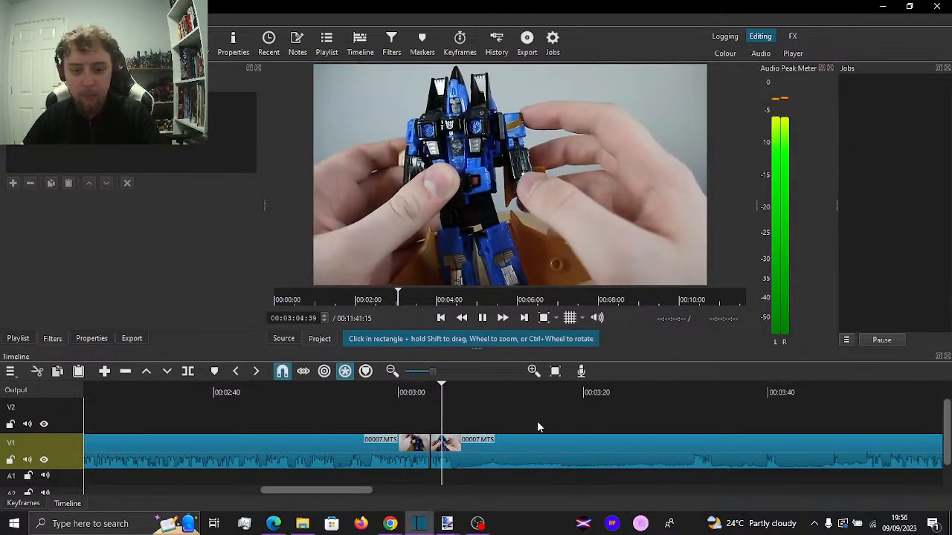
key("space")
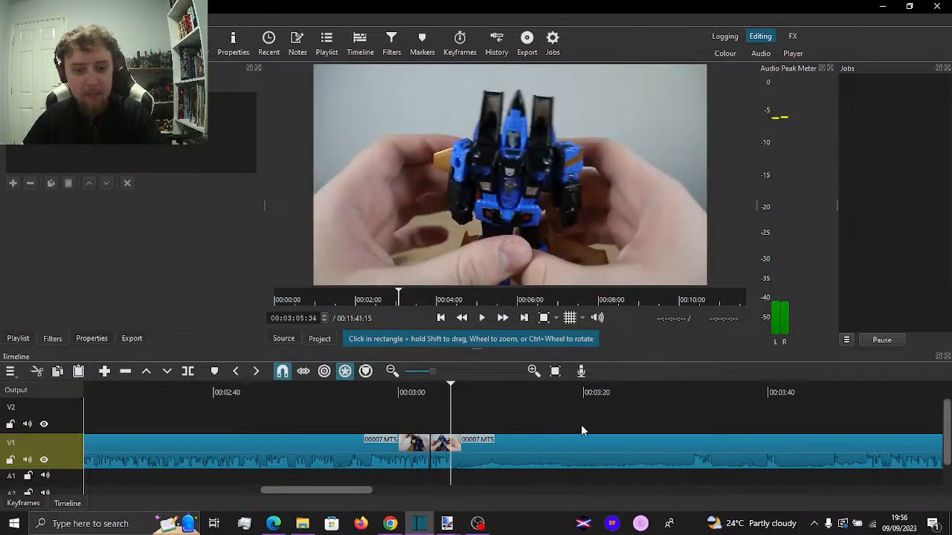
left_click(710, 411)
key("space")
left_click(697, 413)
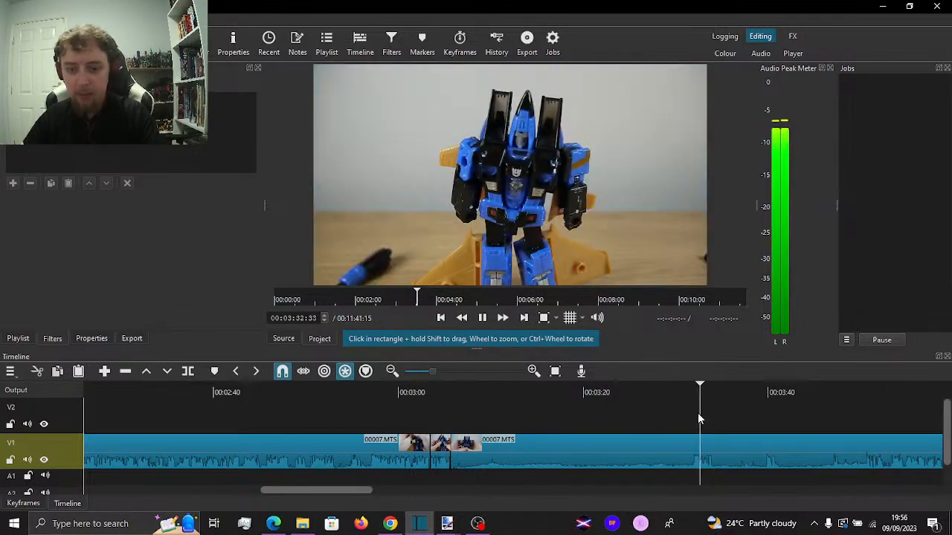
left_click(860, 424)
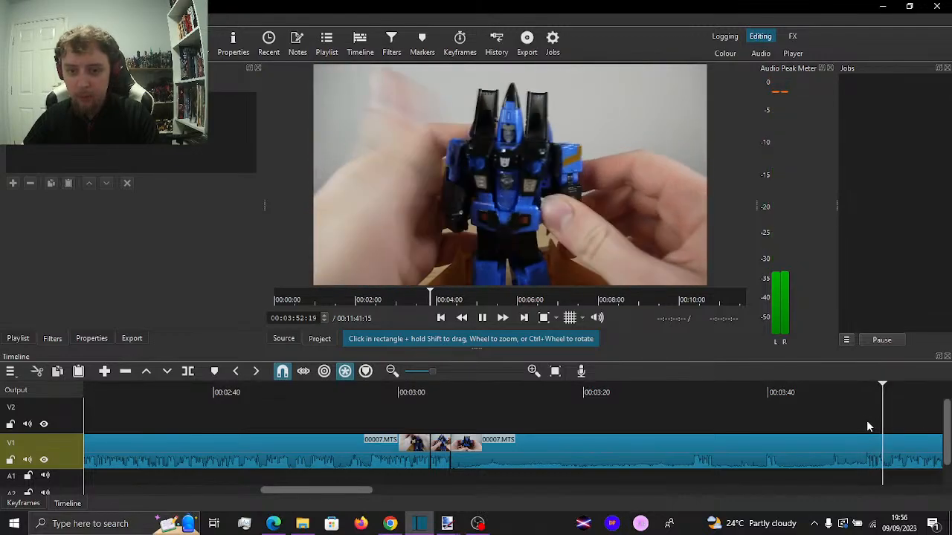
left_click(860, 426)
key("space")
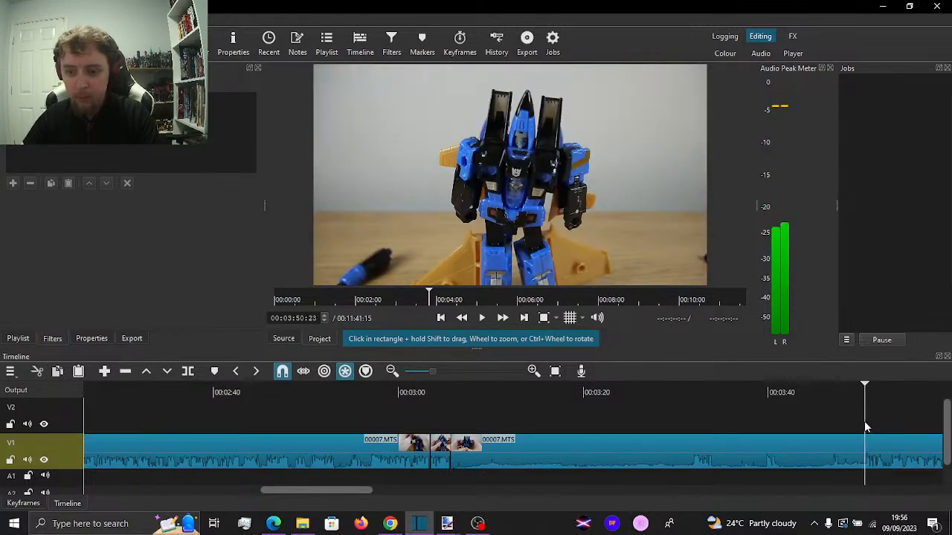
key("i")
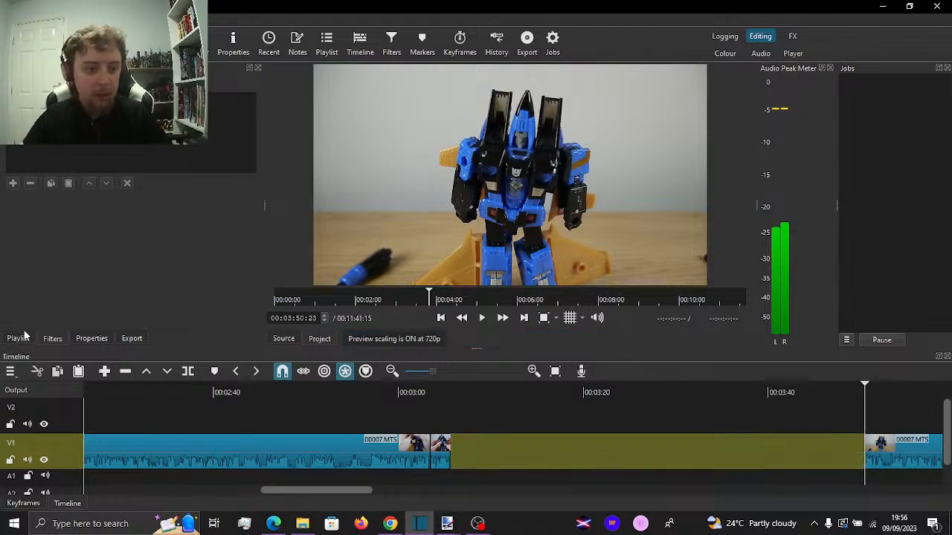
Switch to File Explorer, search the Resources folder for a suitable media file, and preview RAGE Music - Smooth Talker Game Show
left_click(20, 338)
left_click(302, 524)
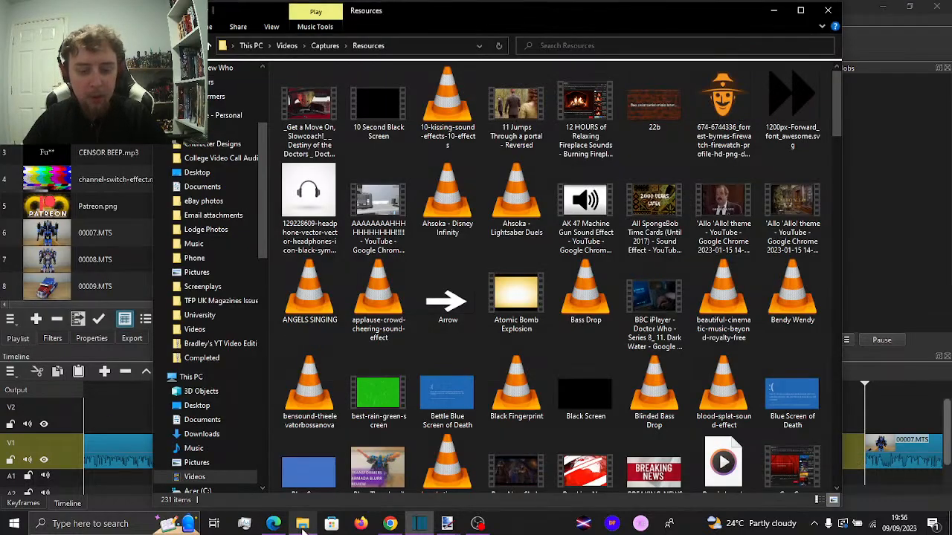
scroll(446, 245, "down", 10)
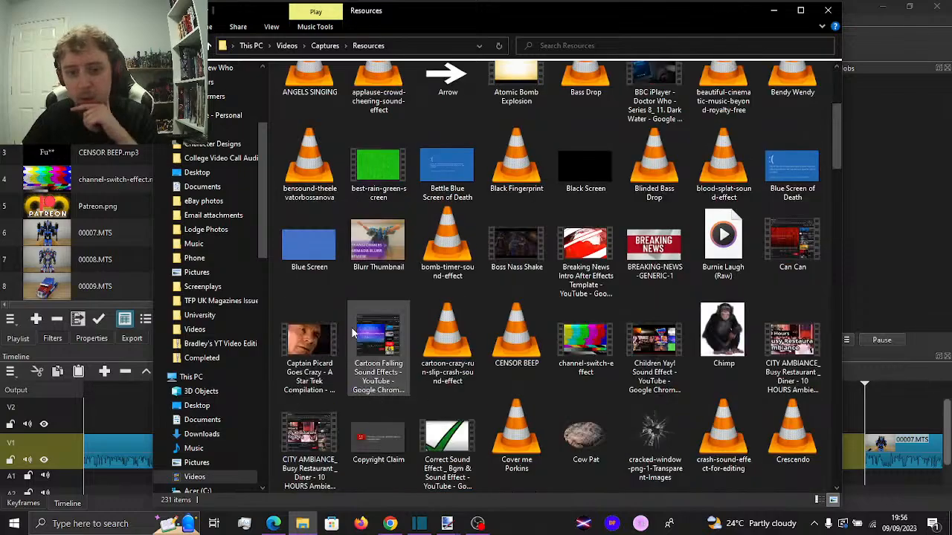
scroll(459, 272, "down", 10)
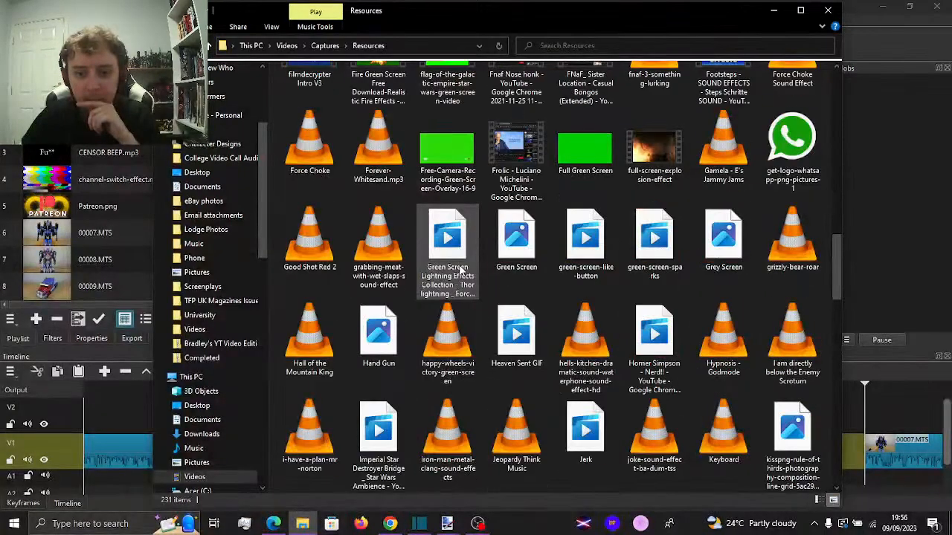
scroll(459, 271, "down", 10)
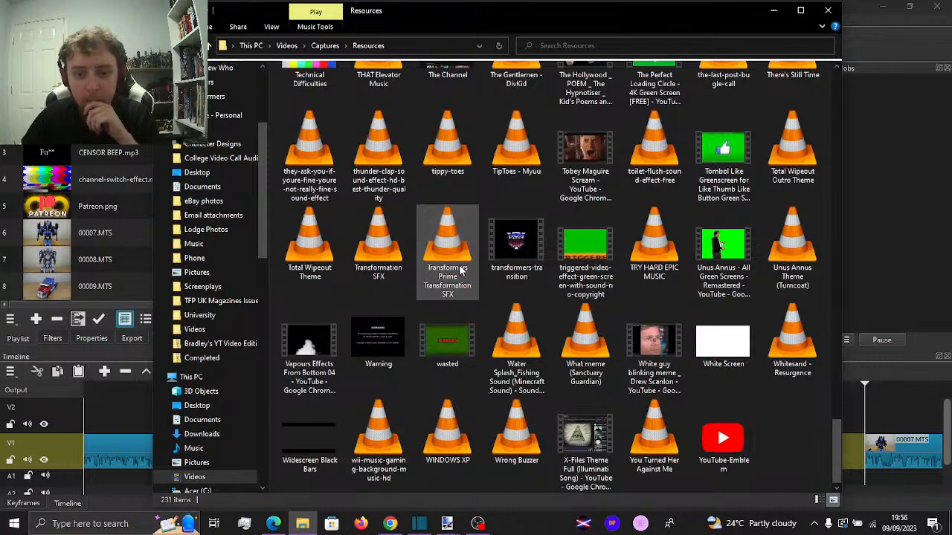
scroll(459, 269, "up", 15)
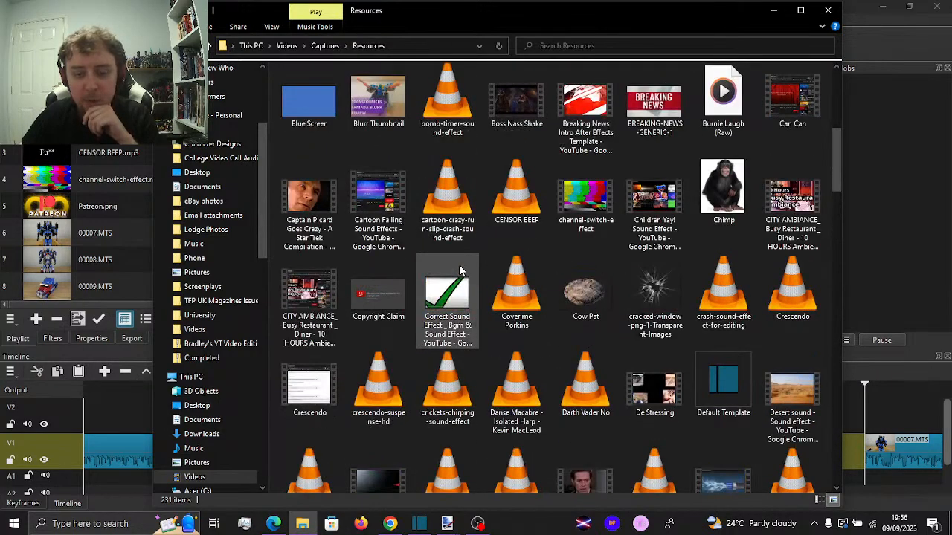
scroll(459, 264, "up", 5)
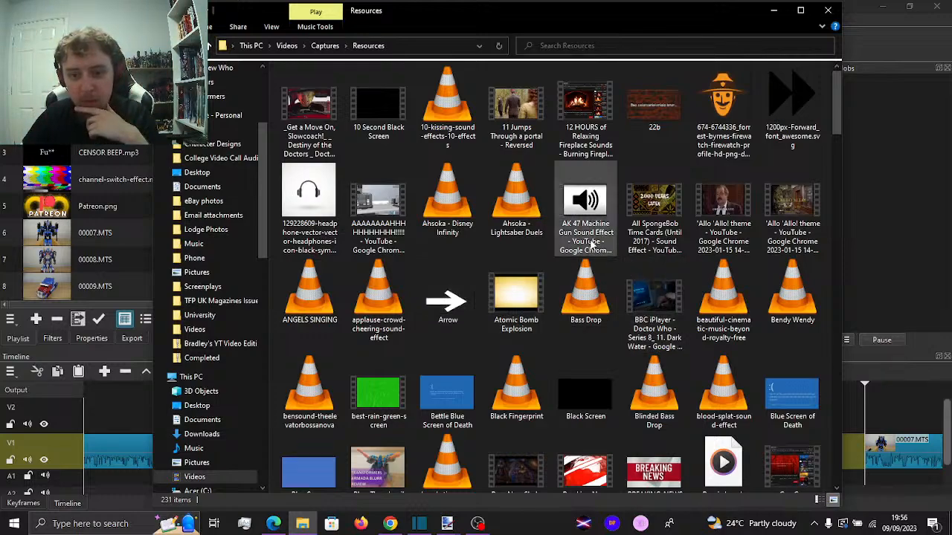
scroll(592, 245, "down", 3)
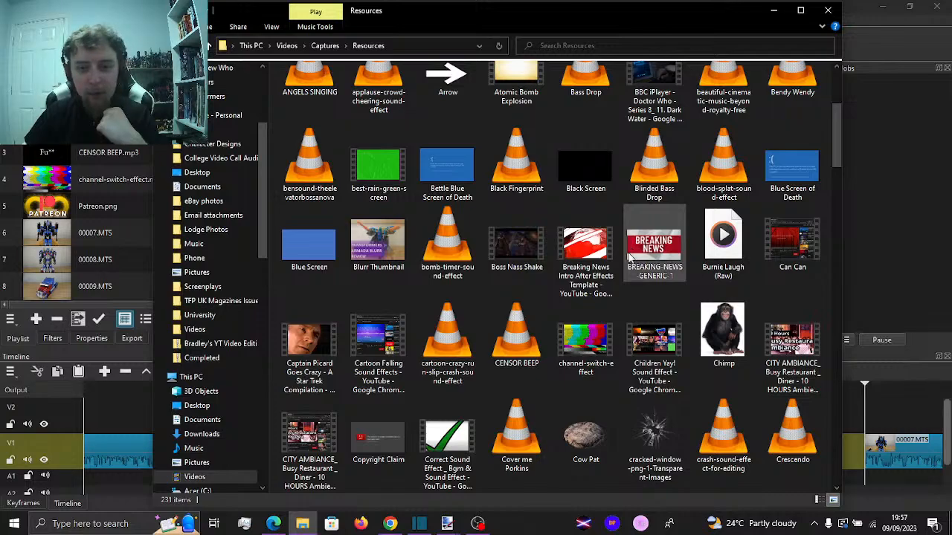
scroll(628, 264, "up", 3)
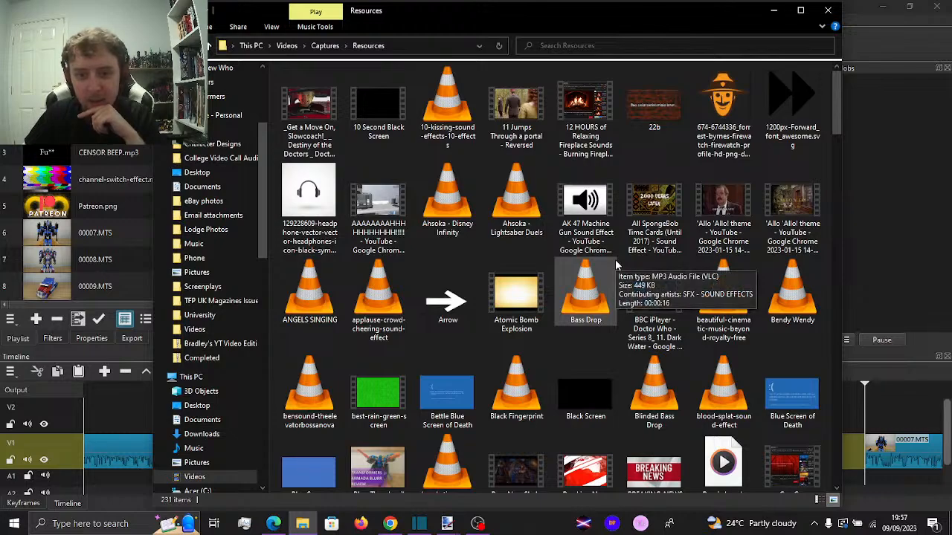
left_click(527, 312)
scroll(528, 312, "down", 15)
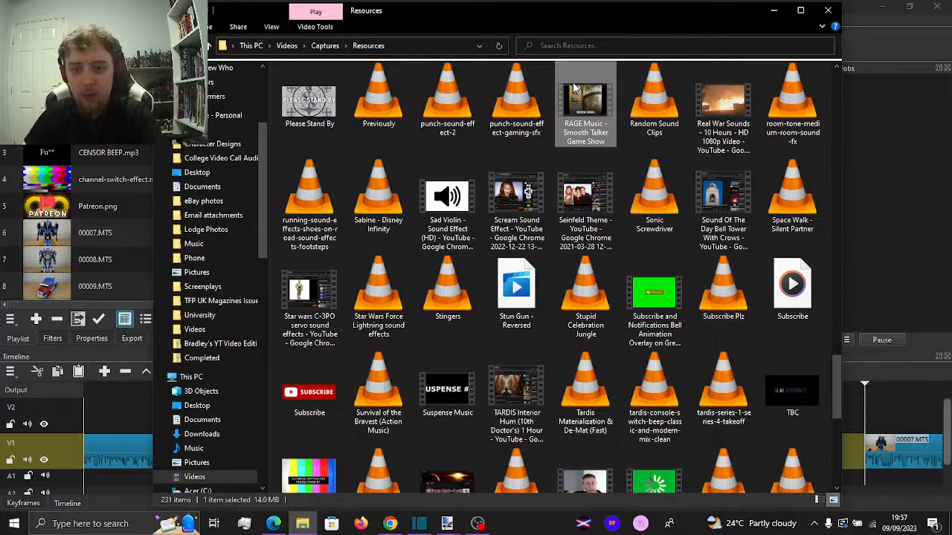
double_click(592, 106)
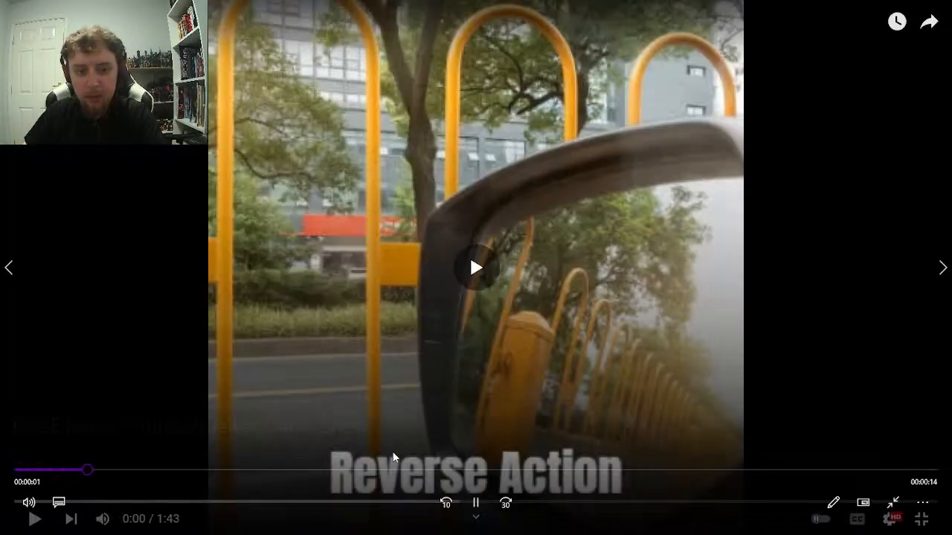
left_click(947, 5)
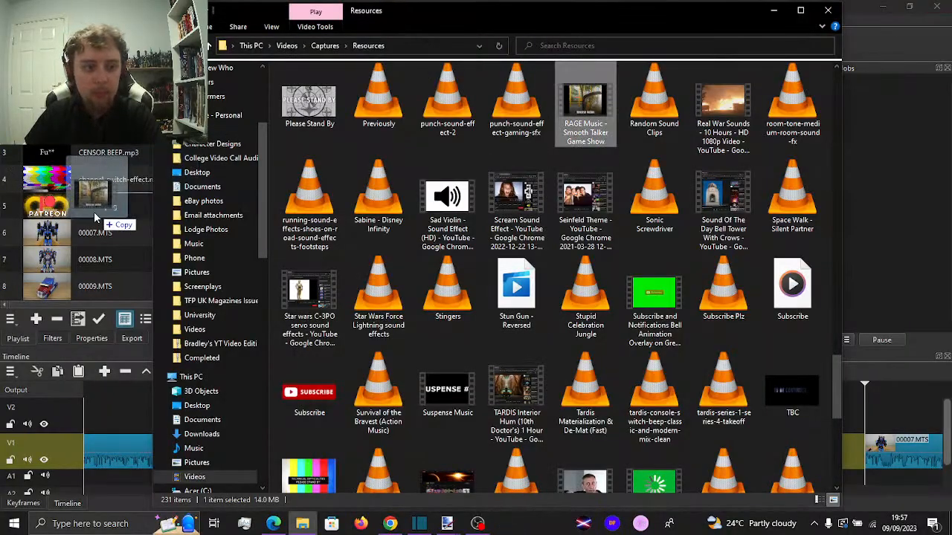
Add RAGE Music - Smooth Talker Game Show.mp4 to the playlist and place it on track A1 at the start of the V1 gap
left_click_drag(89, 273, 492, 473)
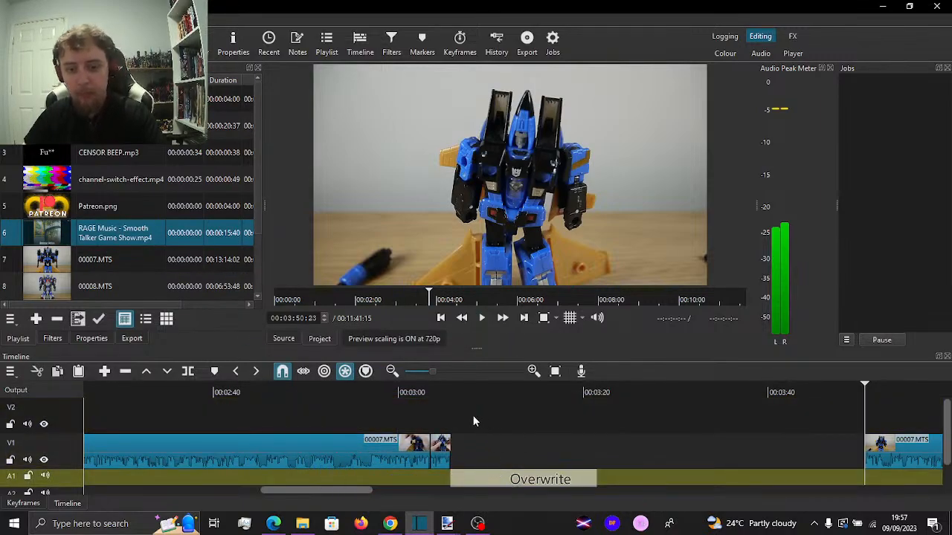
left_click_drag(490, 429, 487, 424)
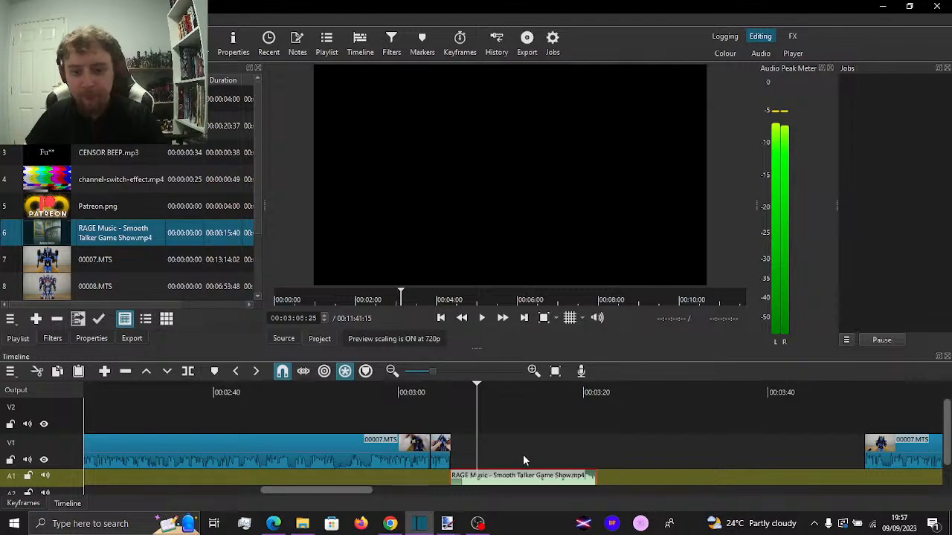
scroll(520, 450, "up", 2)
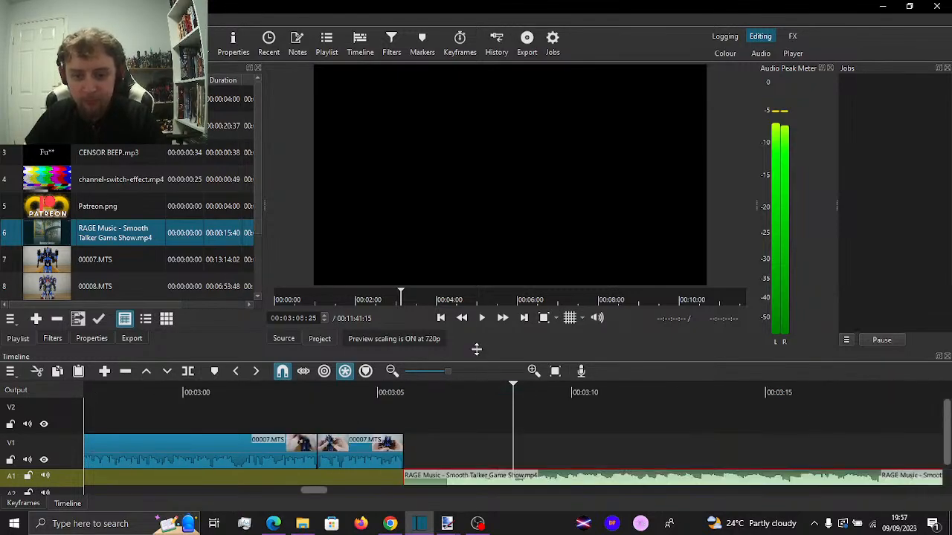
Move the A1 music clip to start about one second before the V1 gap and trim its end to 00:03:11:03
left_click_drag(476, 349, 476, 282)
left_click_drag(583, 417, 532, 407)
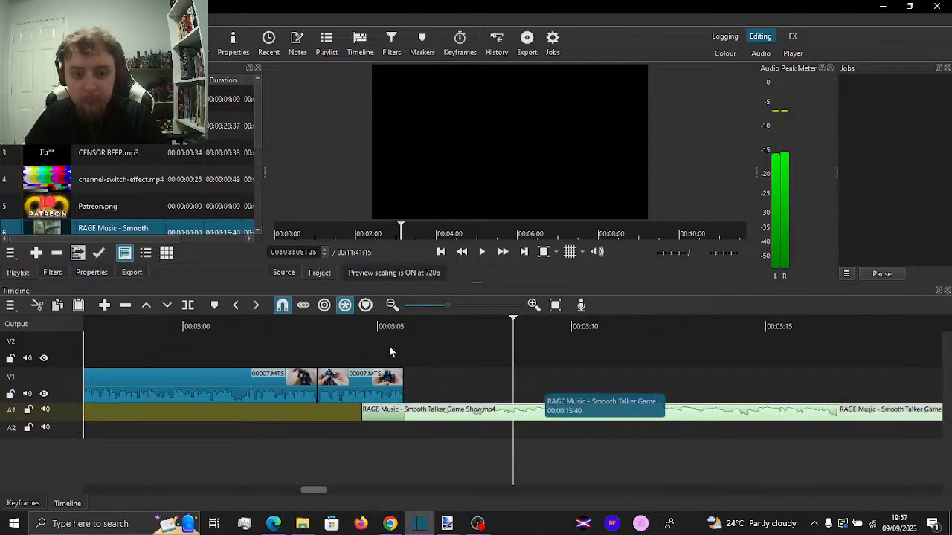
left_click(362, 336)
key("space")
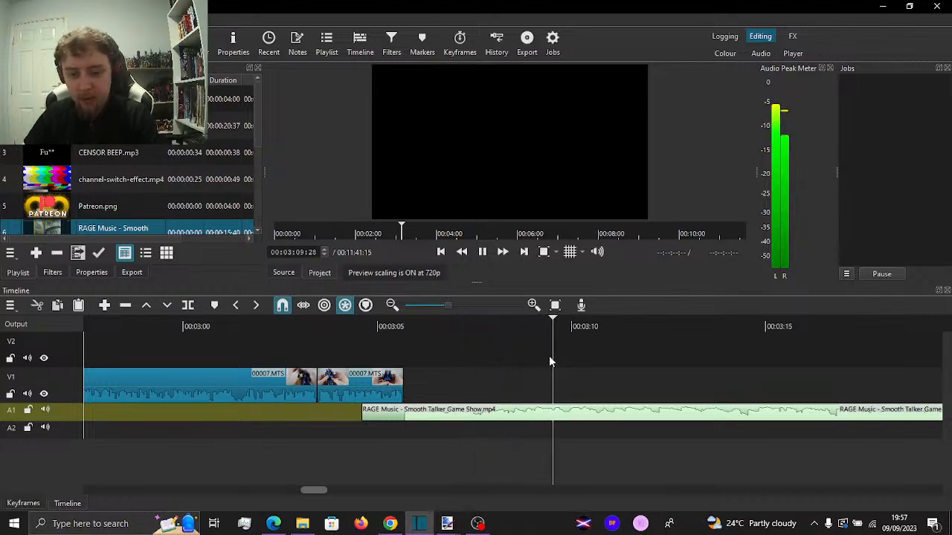
key("space")
key("o")
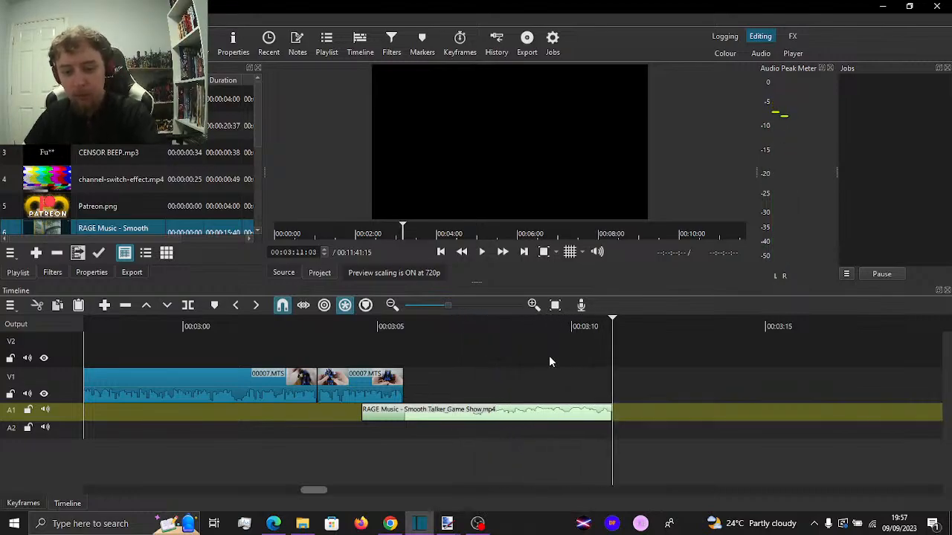
Move the 00007.MTS clip after the V1 gap back to start at the music clip's end, 00:03:11:03
scroll(640, 378, "down", 15)
scroll(640, 378, "down", 1)
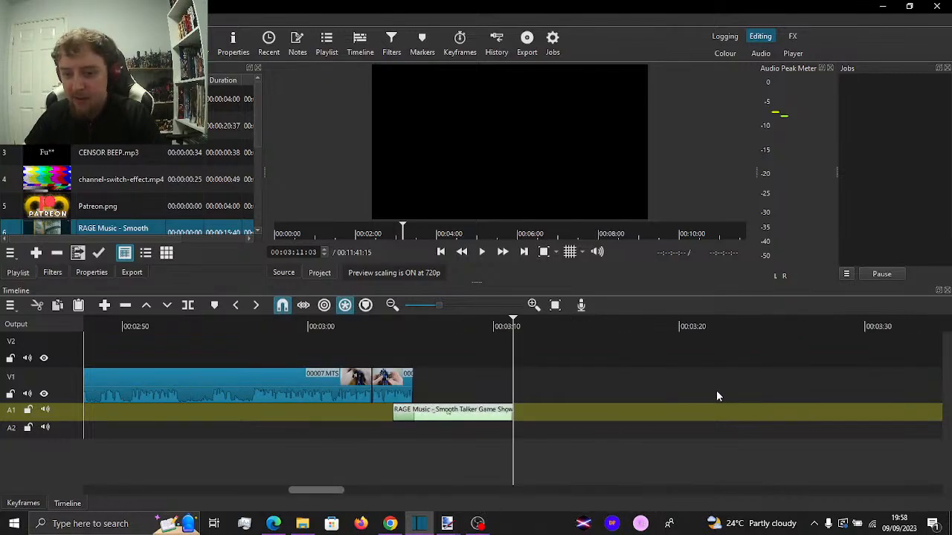
scroll(713, 391, "down", 5)
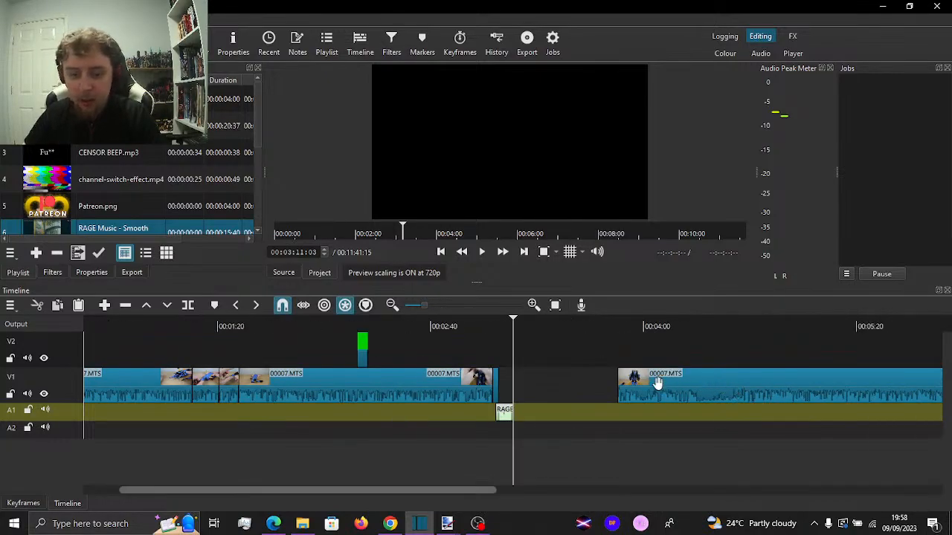
left_click_drag(606, 384, 502, 391)
scroll(553, 372, "up", 3)
scroll(553, 372, "up", 3)
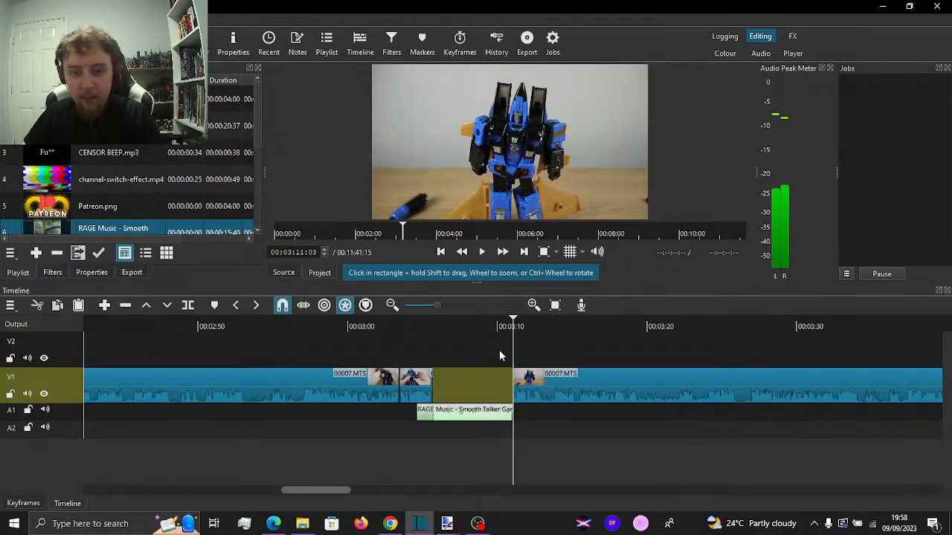
Place the Full Green Screen clip on V2 across the gap and set its text to "One / TFWiki search / later..." on three lines
left_click_drag(231, 98, 517, 353)
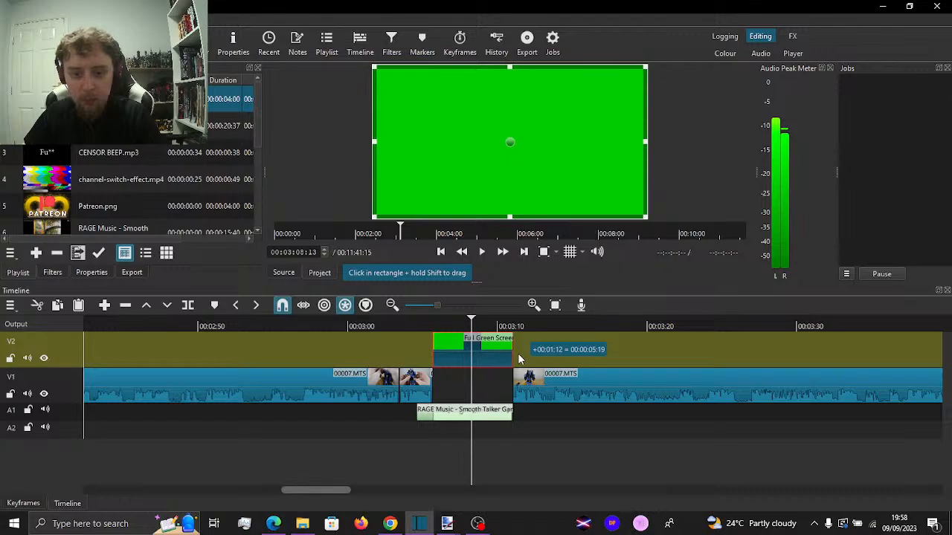
left_click(49, 274)
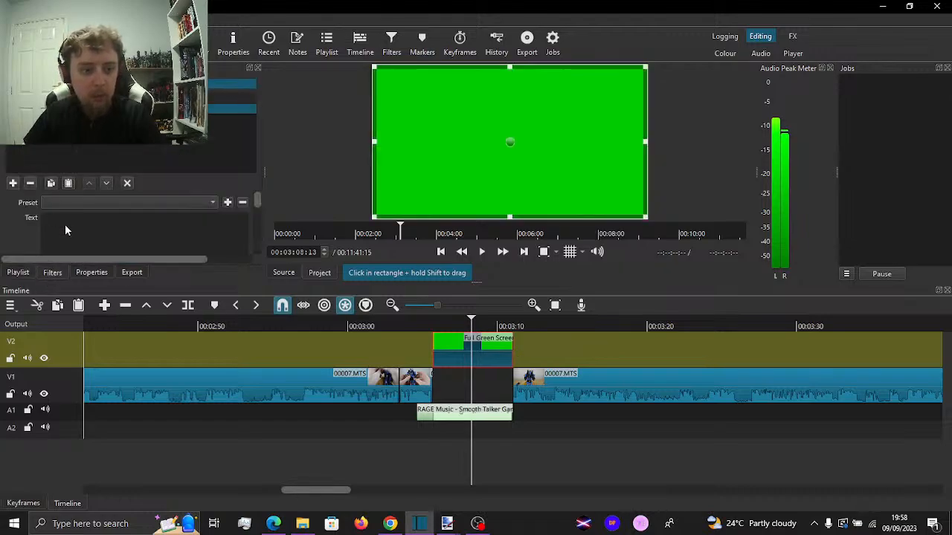
type("One")
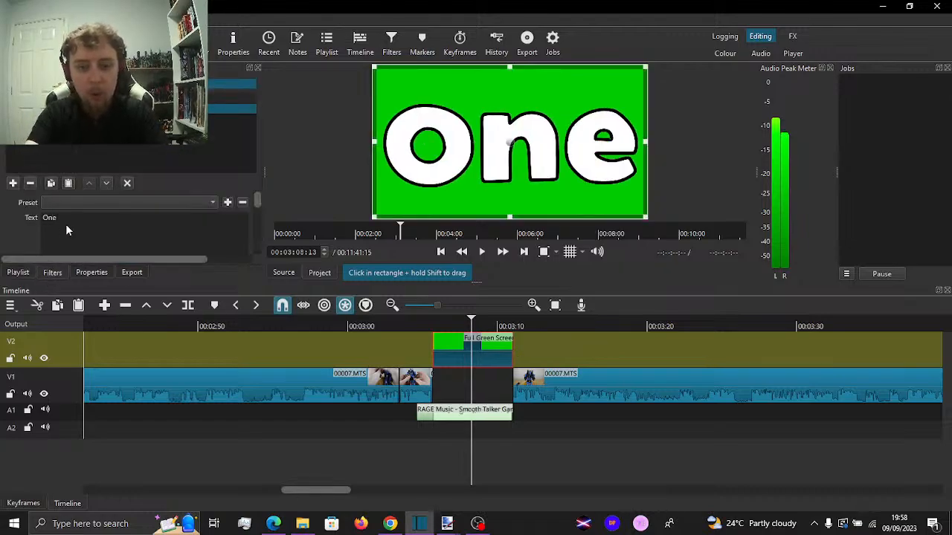
key("Return")
type("TFW")
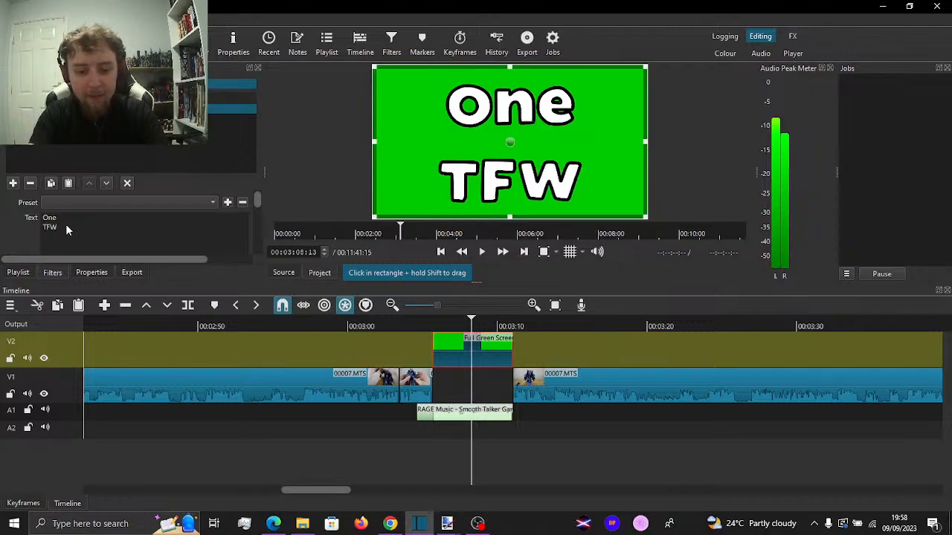
type("iki")
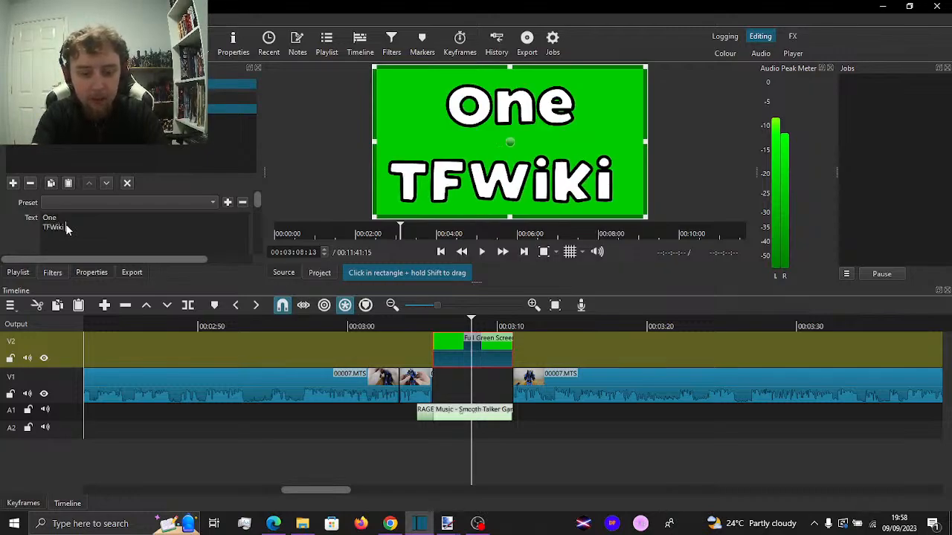
type(" search")
key("Return")
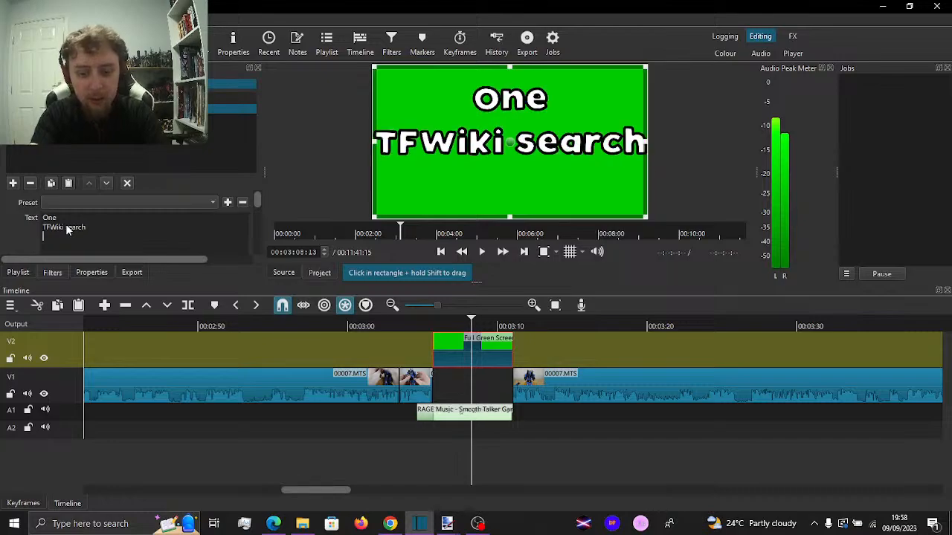
type("later...")
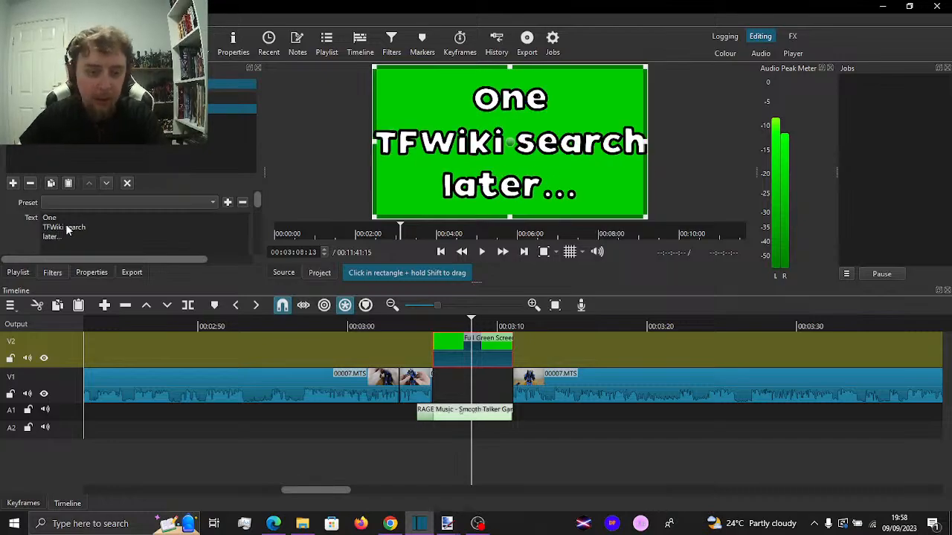
left_click_drag(257, 208, 256, 223)
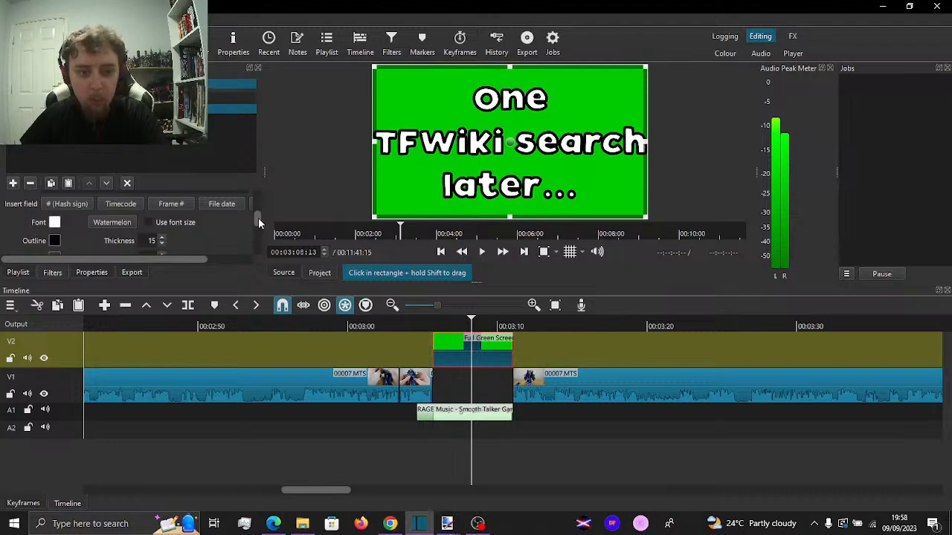
left_click(171, 120)
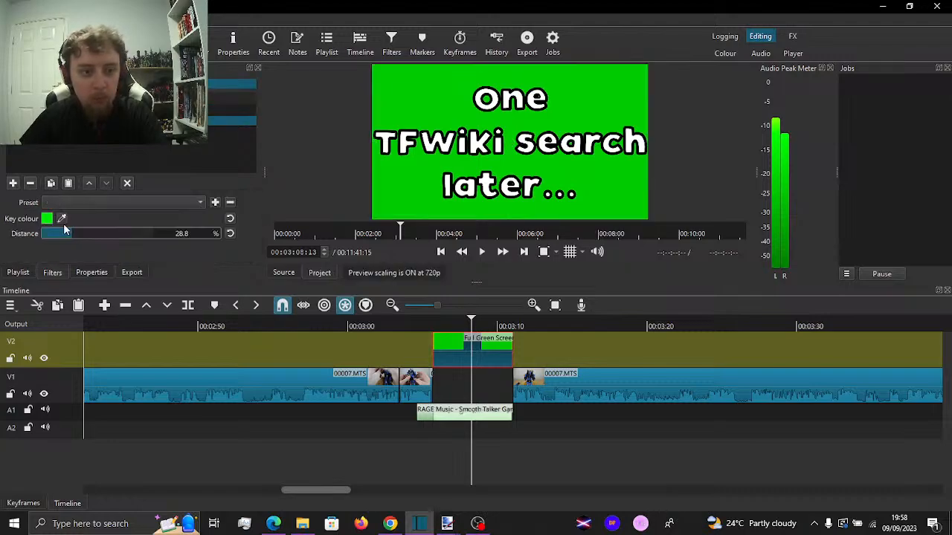
left_click(47, 221)
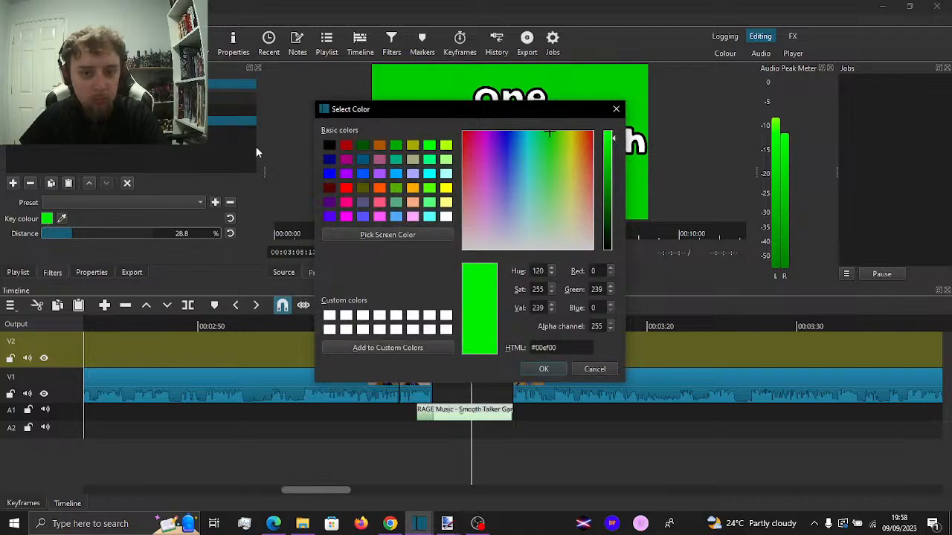
left_click(616, 109)
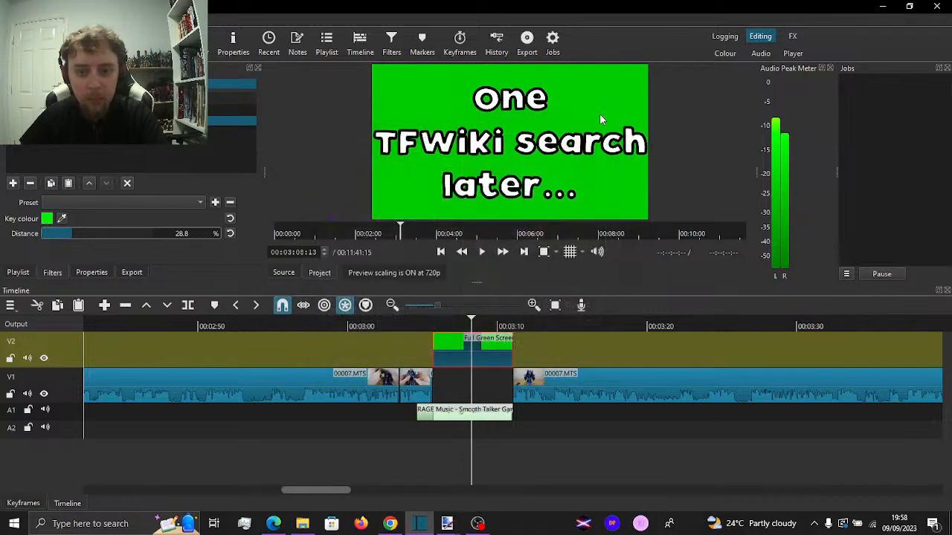
Add a Colour Grading filter to the green title clip, lowering shadows to -88.1% and midtones to -91.7% to blacken its background
left_click(13, 184)
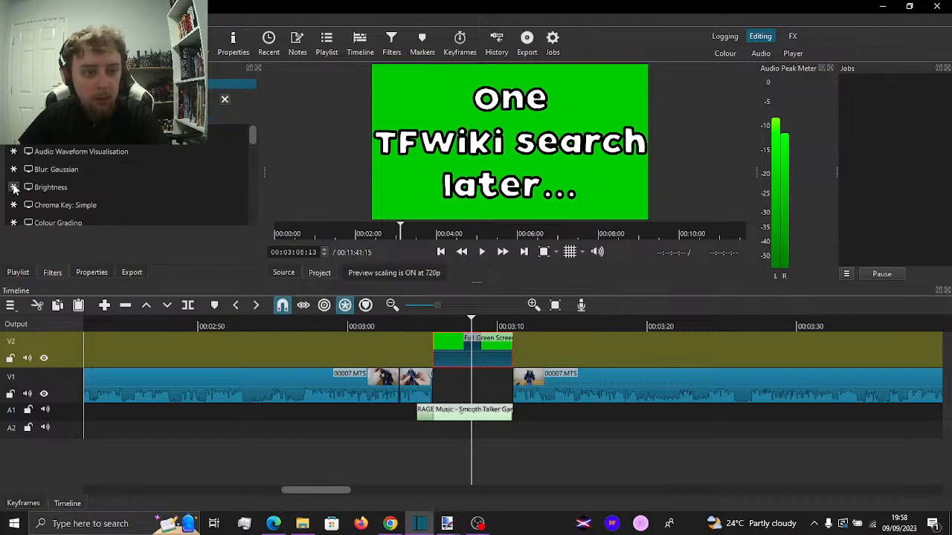
left_click(84, 217)
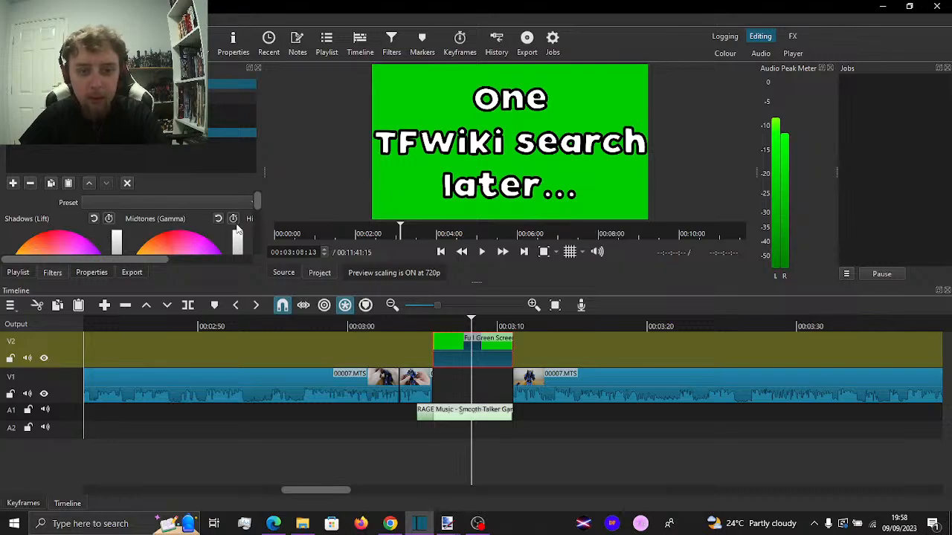
left_click_drag(478, 288, 431, 357)
left_click_drag(117, 282, 107, 336)
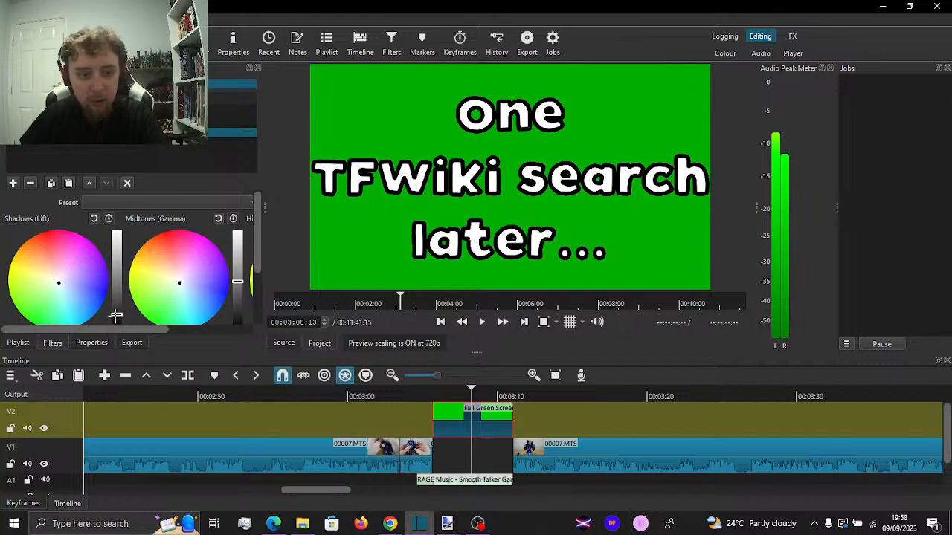
left_click_drag(119, 330, 123, 345)
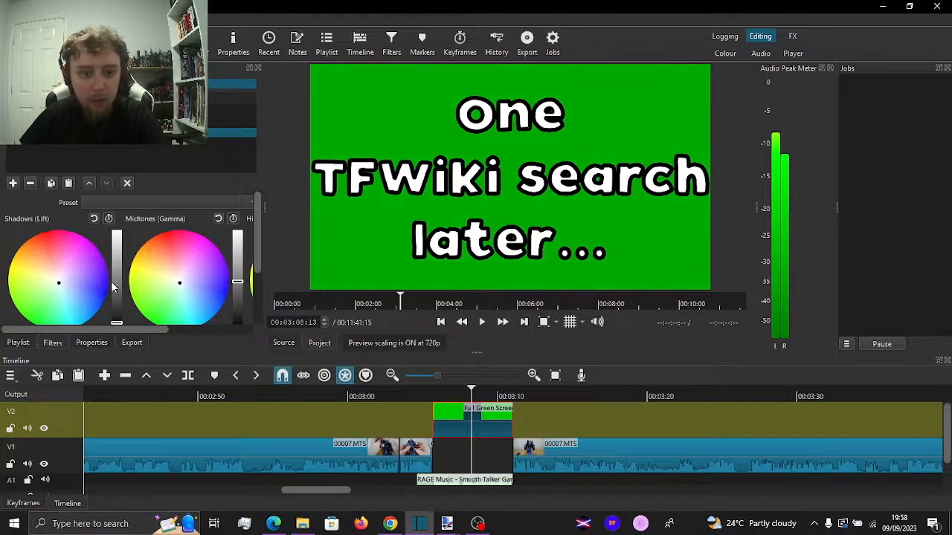
left_click_drag(260, 238, 113, 290)
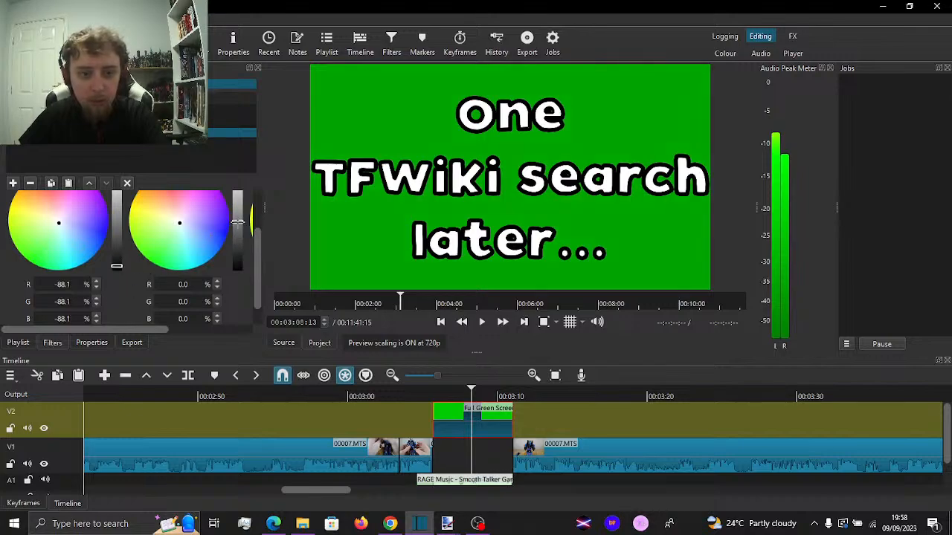
left_click_drag(237, 221, 238, 273)
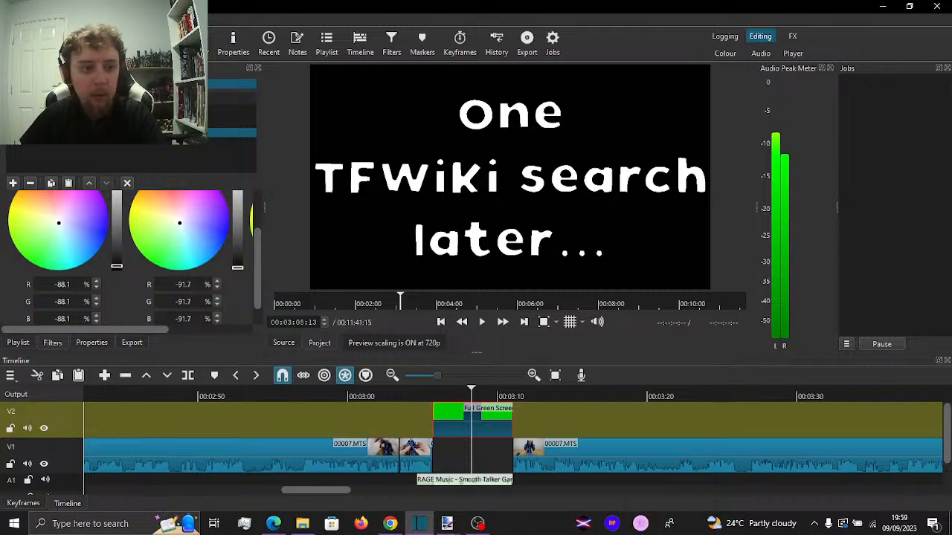
Set the title text's outline thickness to 1 and play the gag through to the following clip
left_click(63, 110)
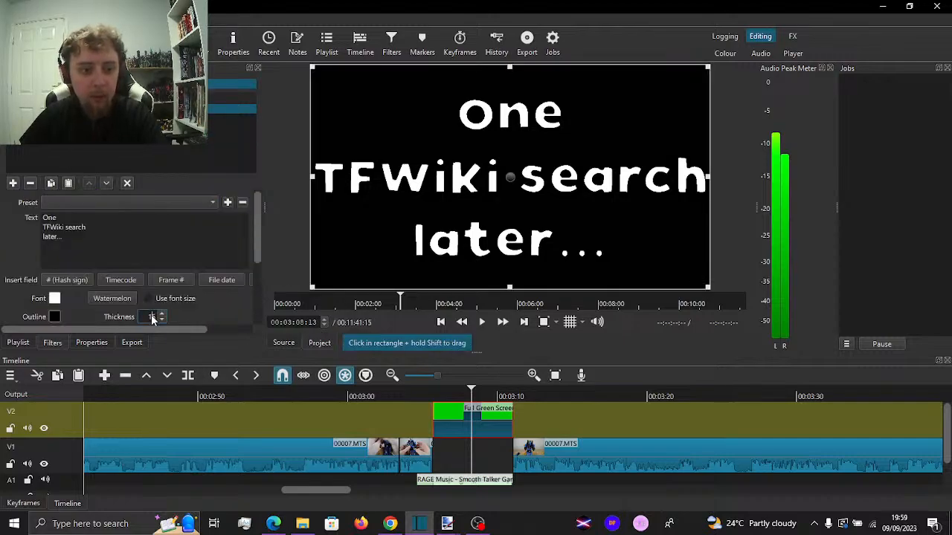
type("1")
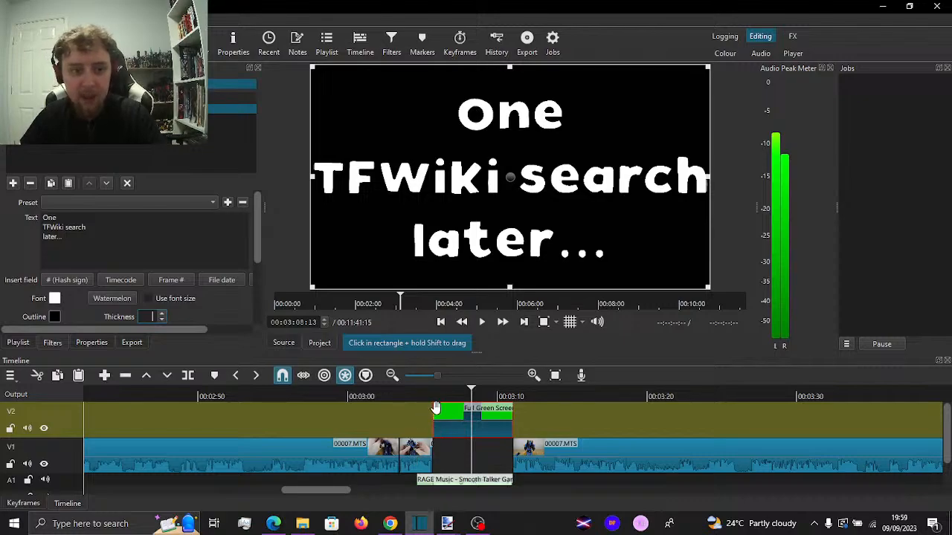
left_click(401, 392)
key("space")
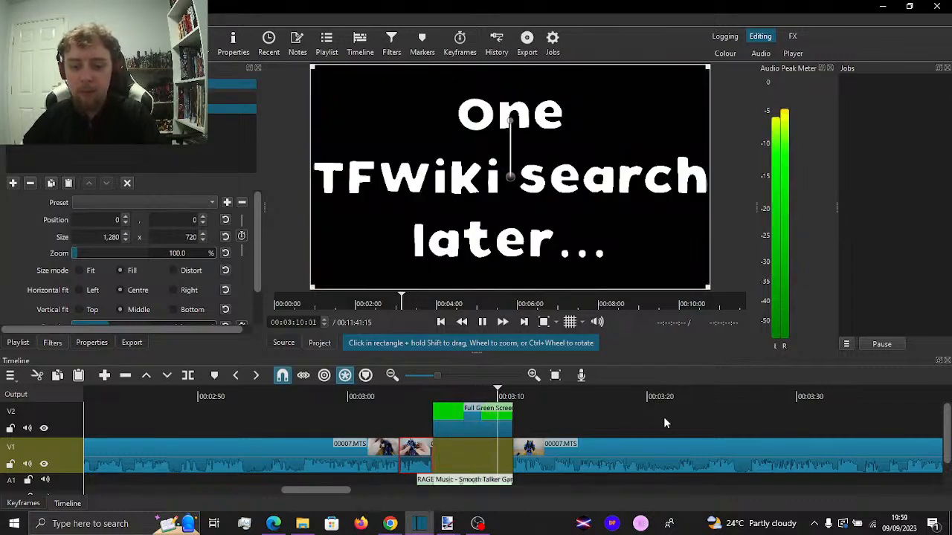
key("space")
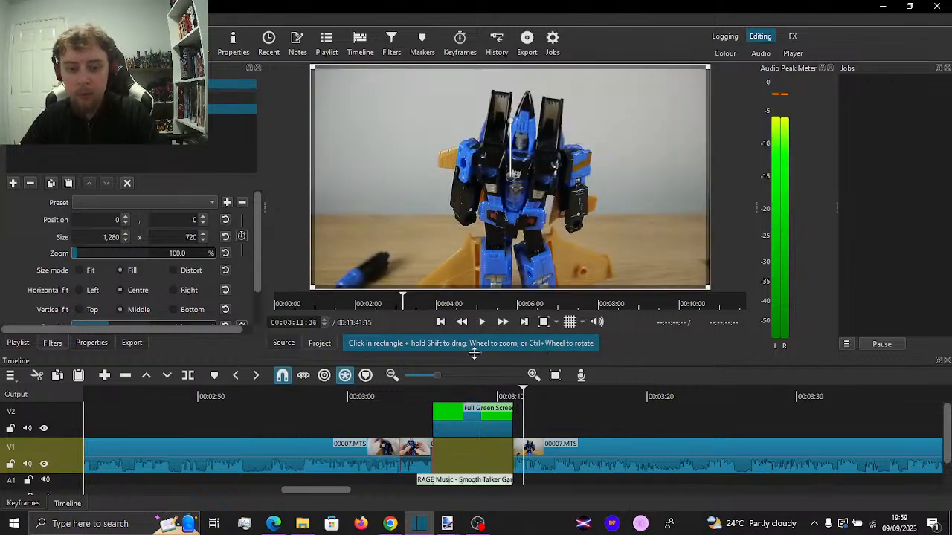
Extend the V1 clip before the gap to 00:03:11:03 and split it at 00:03:05:34
left_click_drag(476, 355, 487, 304)
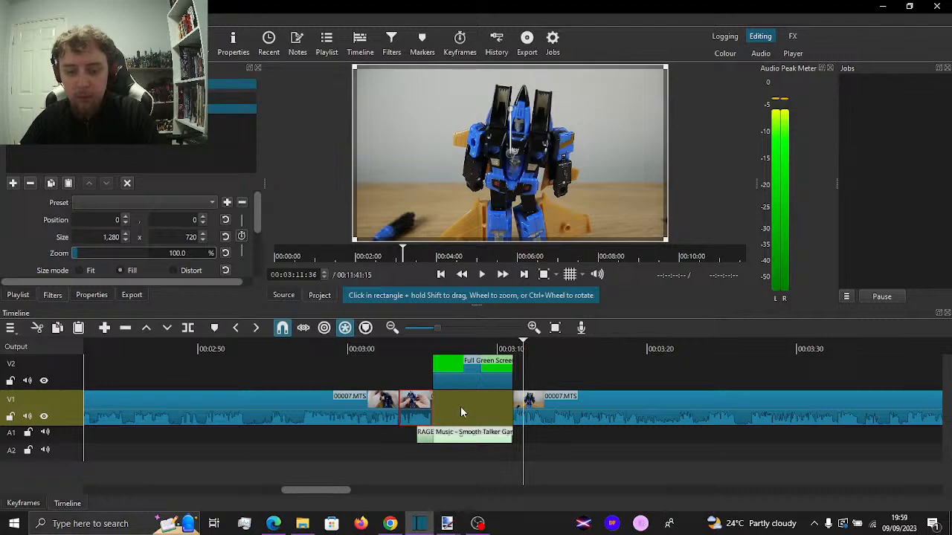
left_click_drag(432, 407, 515, 410)
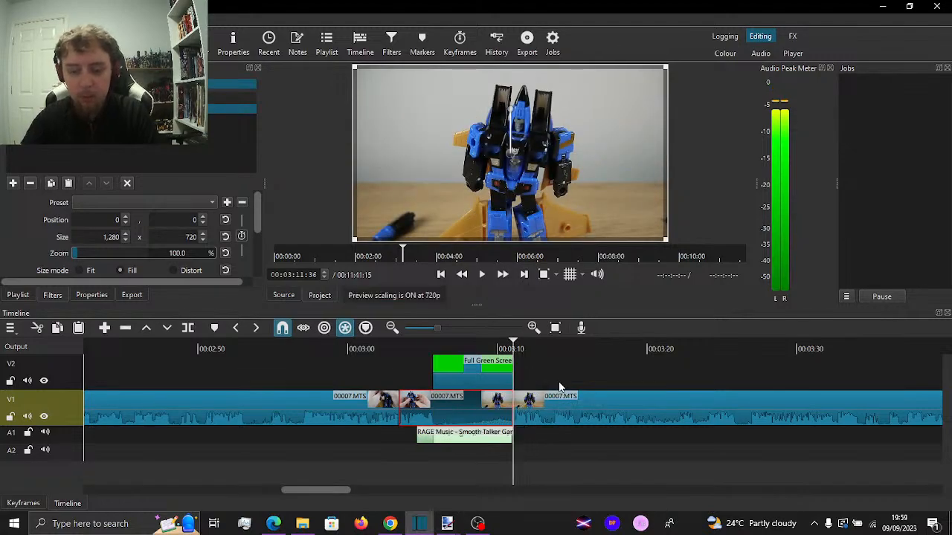
key("Up")
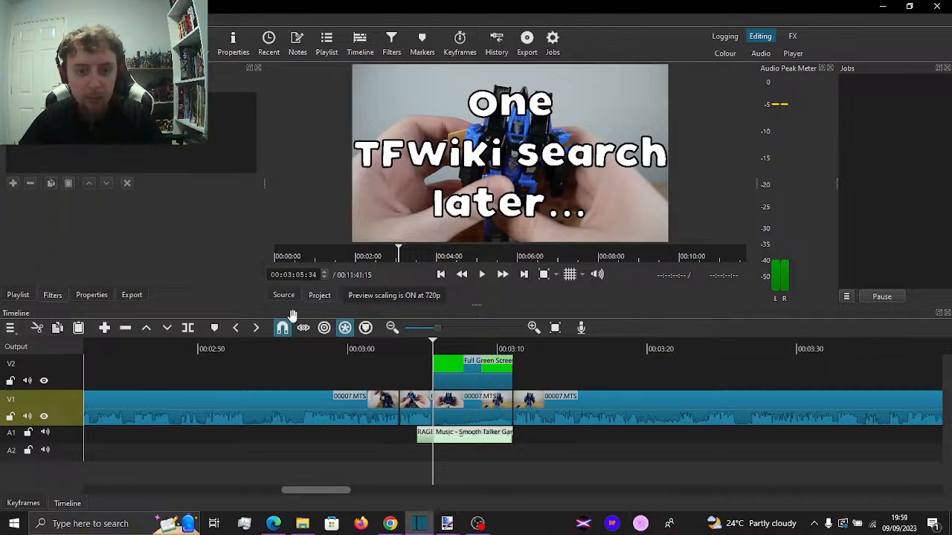
Add a Blur: Gaussian filter to the V1 segment under the title and set its amount to 15.6%
left_click(476, 400)
left_click(14, 185)
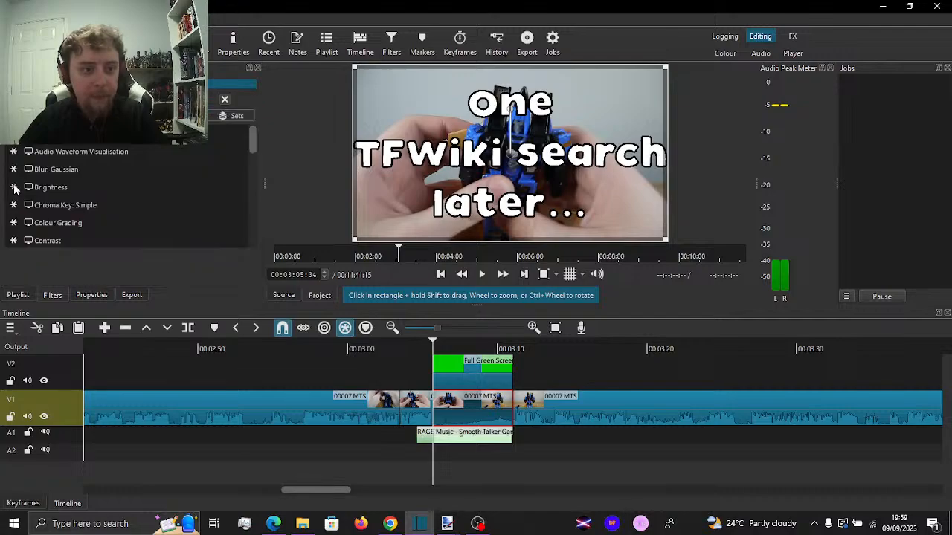
left_click(89, 171)
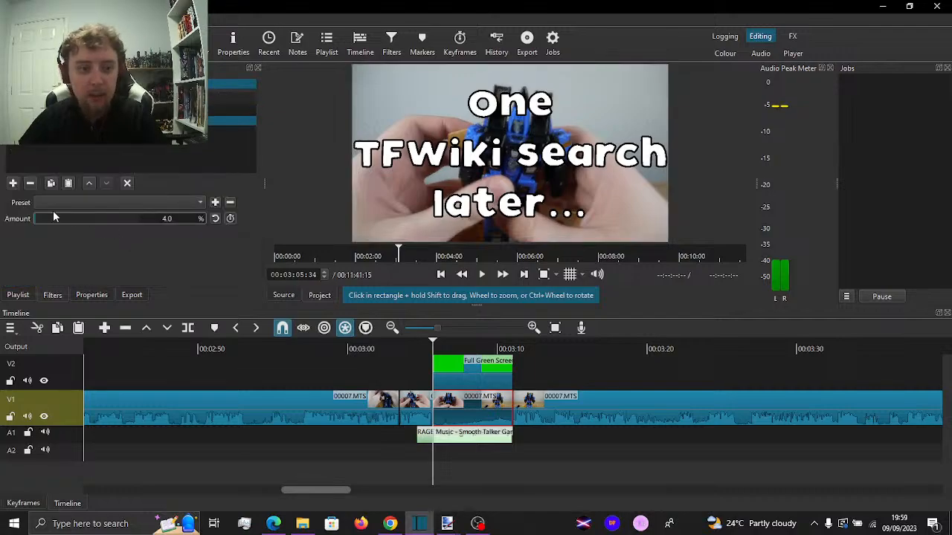
left_click_drag(42, 219, 51, 219)
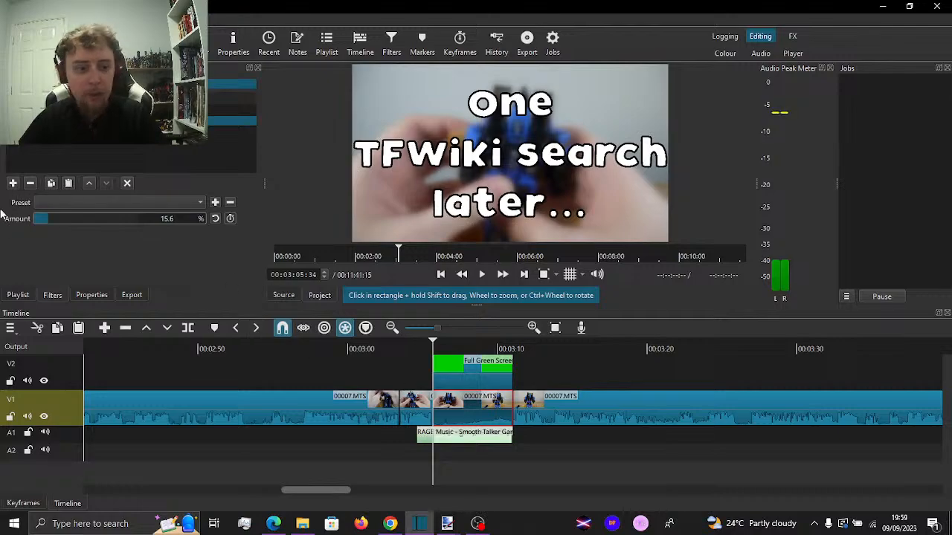
Add a Mute filter to the blurred V1 segment under the title and play the gag through into the following footage
left_click(15, 183)
scroll(67, 231, "down", 4)
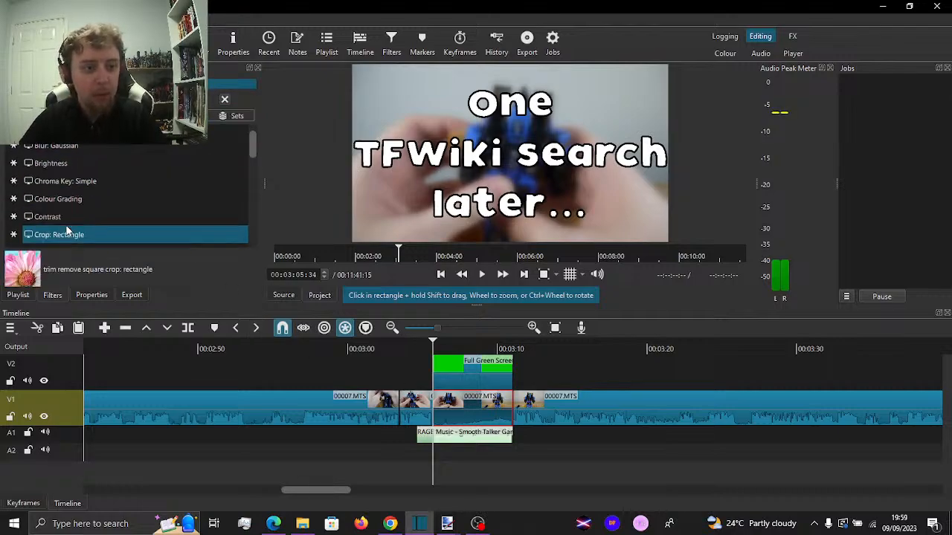
scroll(65, 227, "down", 6)
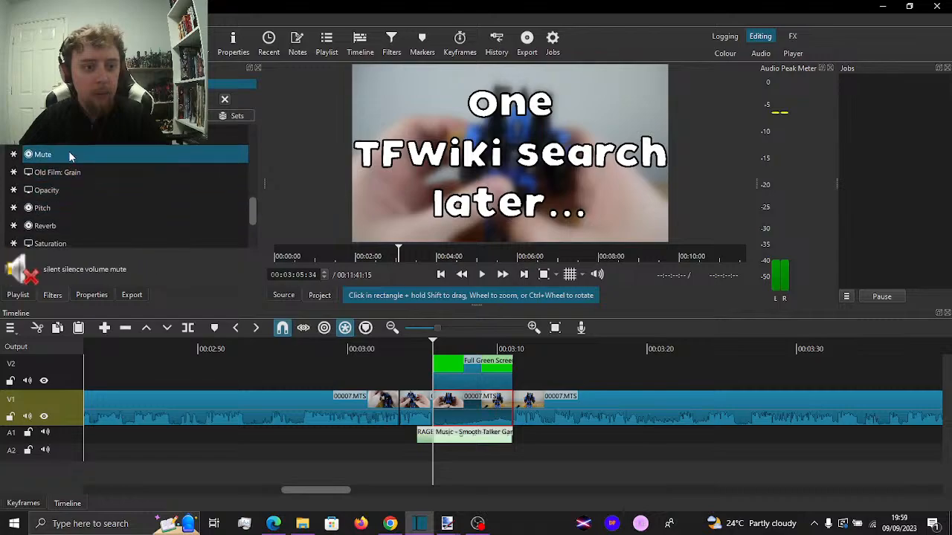
left_click(68, 154)
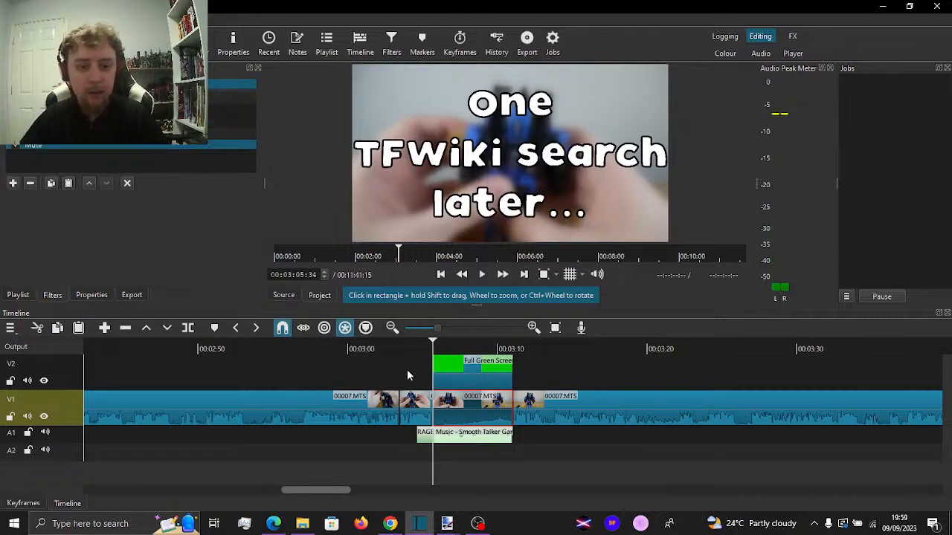
left_click(350, 355)
key("space")
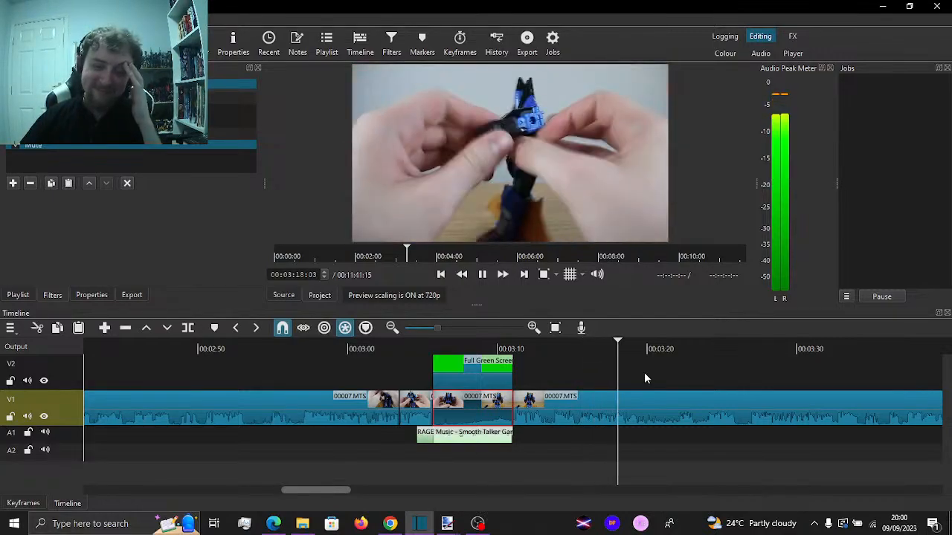
key("space")
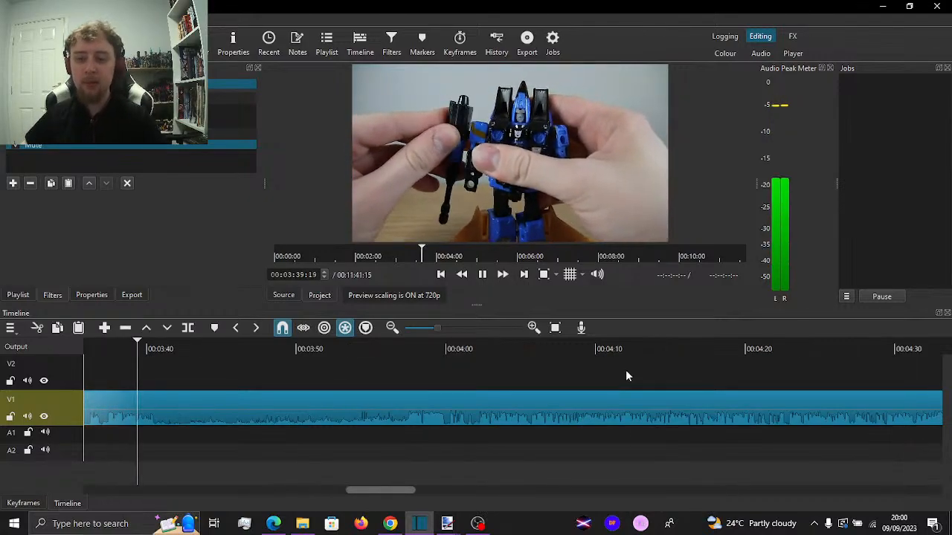
Split V1 at 00:03:40:27 and 00:03:57:18 and ripple-delete the segment between the two cuts
key("space")
key("s")
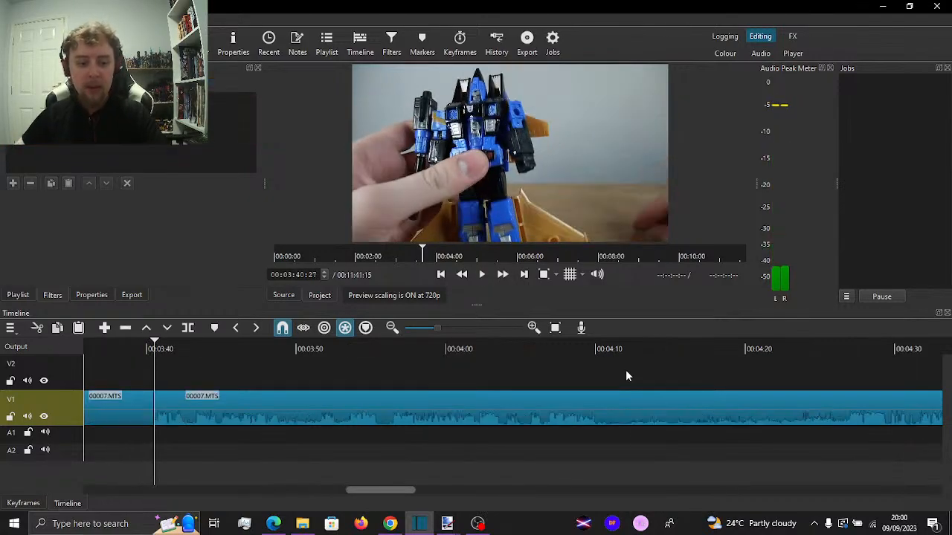
left_click(400, 371)
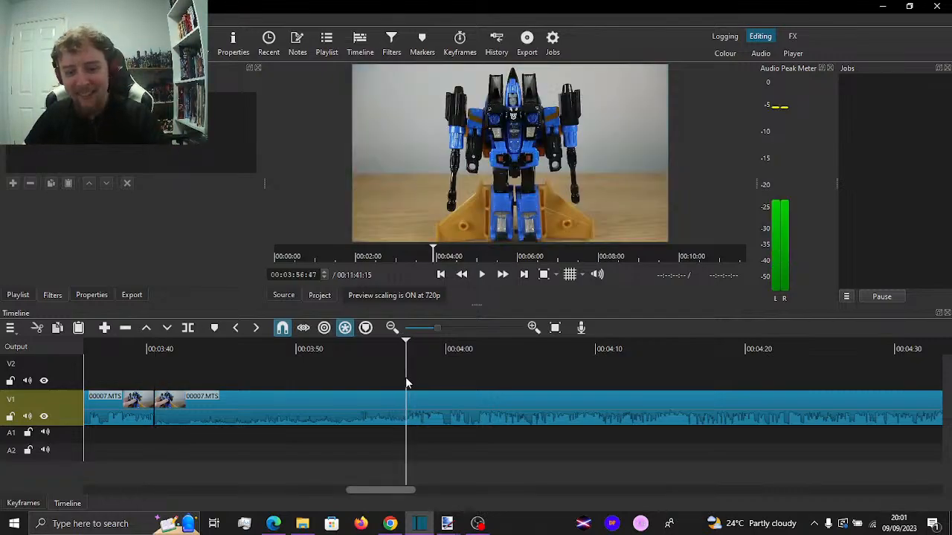
key("space")
key("space")
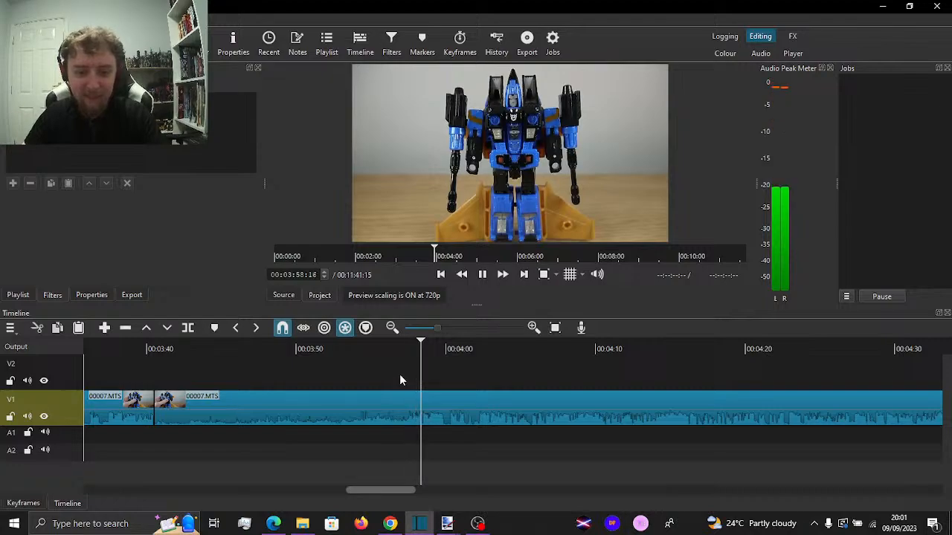
left_click_drag(410, 374, 406, 374)
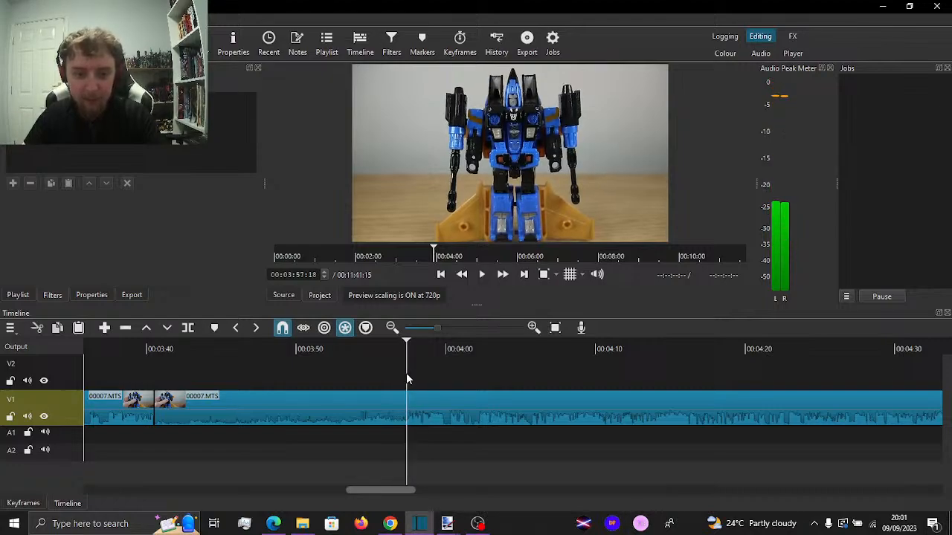
key("i")
left_click(313, 404)
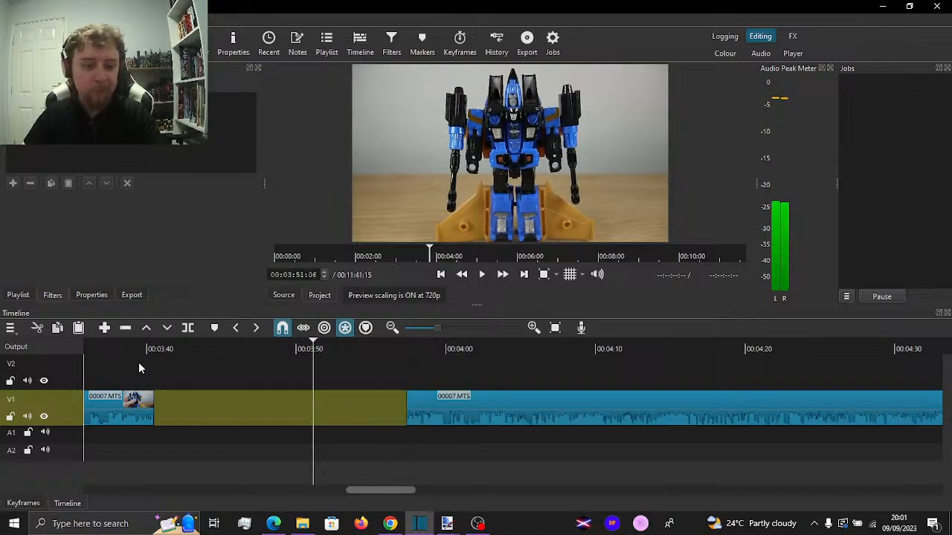
key("Delete")
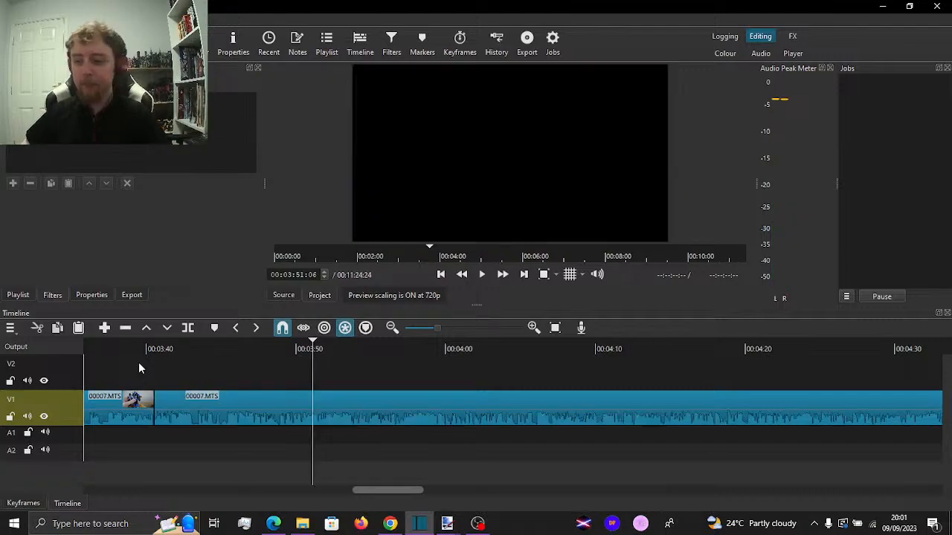
Play across the new join at 00:03:40:27, split V1 at 00:03:45:16 and ripple-delete the segment between them
left_click(139, 362)
key("space")
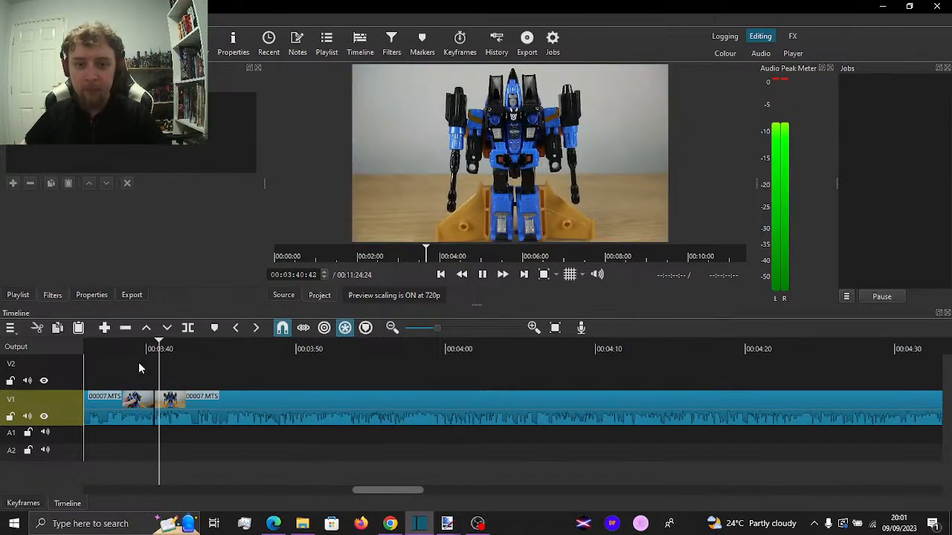
key("space")
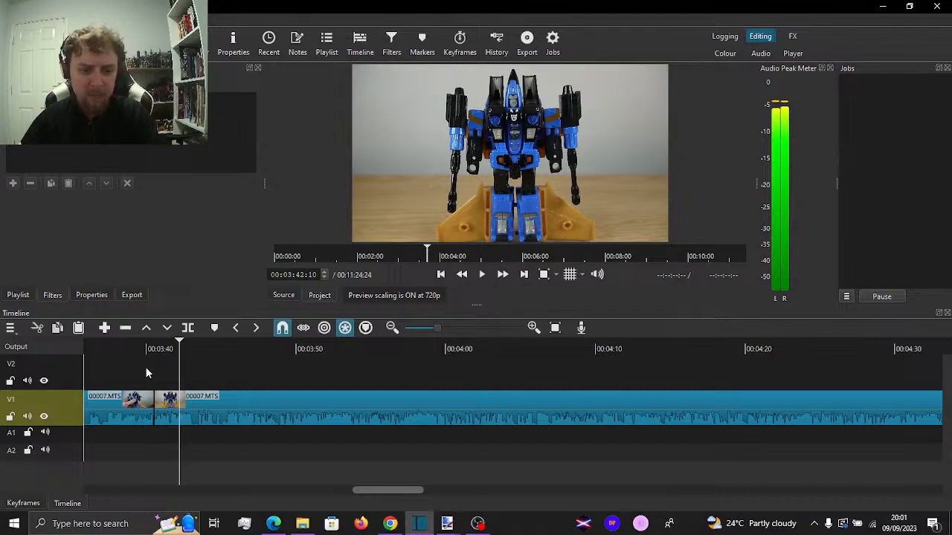
left_click(145, 367)
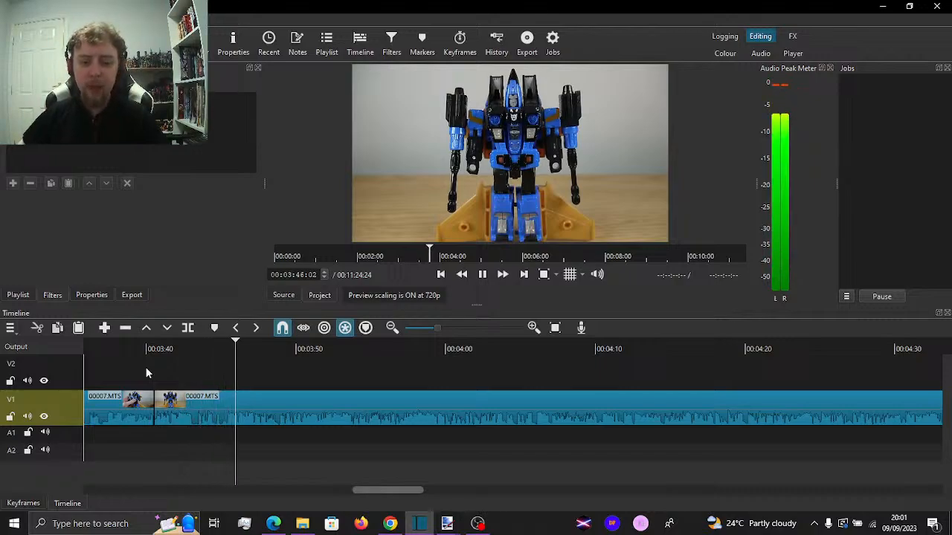
key("space")
scroll(211, 415, "up", 1)
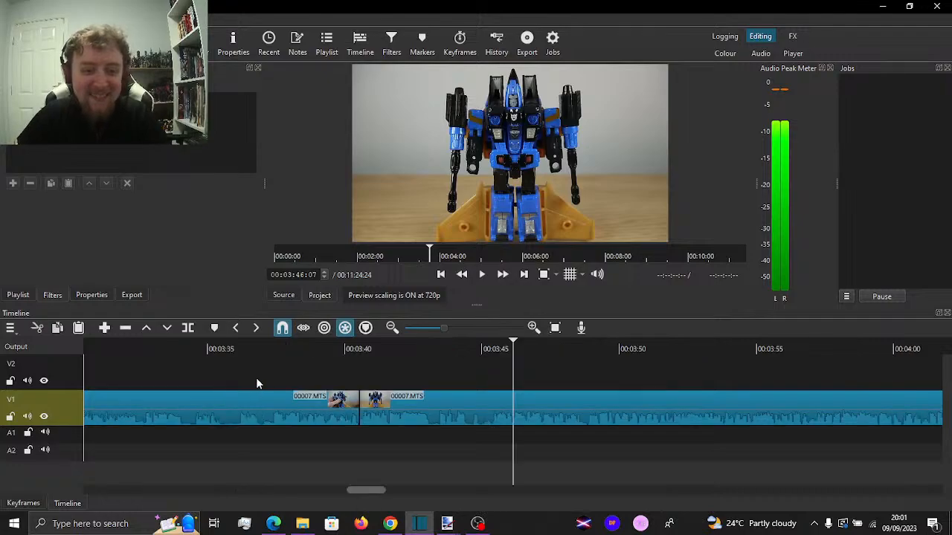
left_click(485, 375)
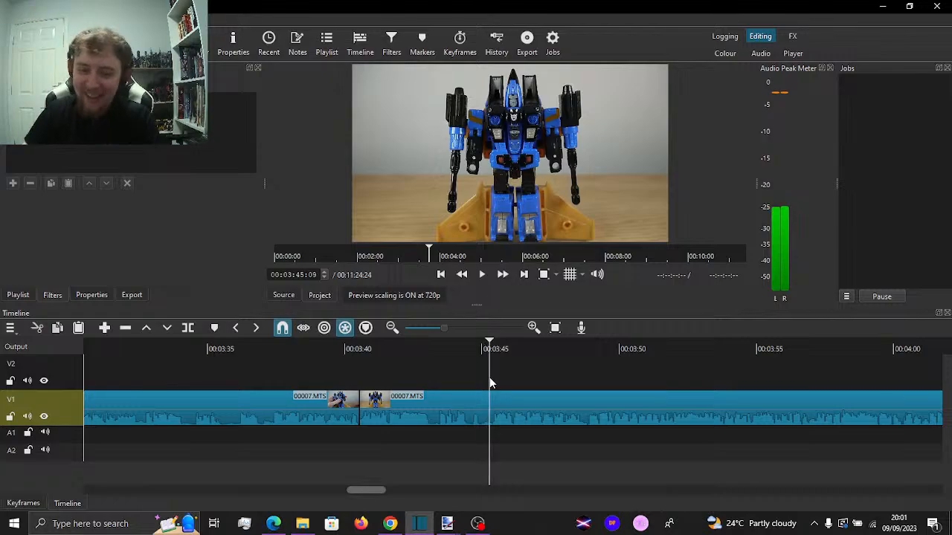
left_click_drag(491, 382, 487, 374)
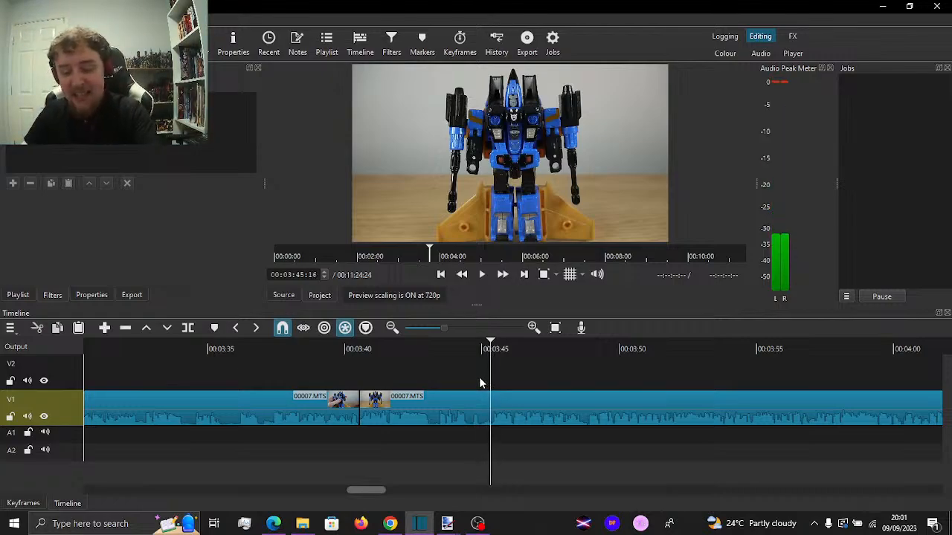
key("i")
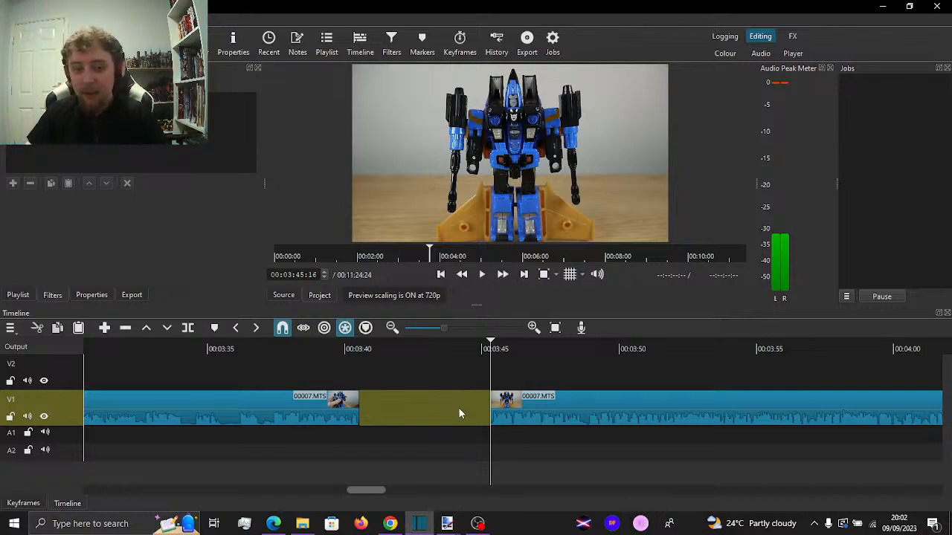
right_click(505, 340)
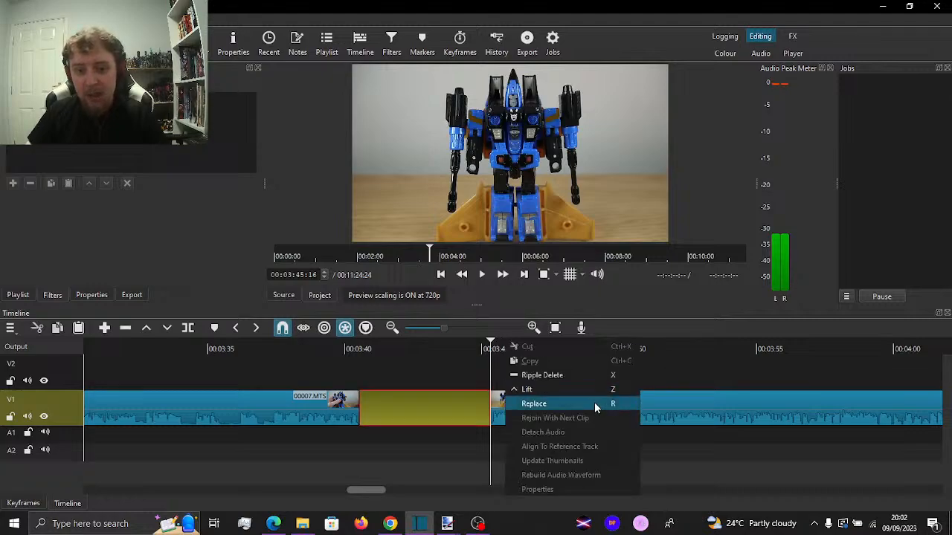
left_click(568, 375)
Play on from 00:03:38:38, split V1 at about 00:05:07 and at 00:05:10:36, and ripple-delete the segment between the cuts
left_click(312, 361)
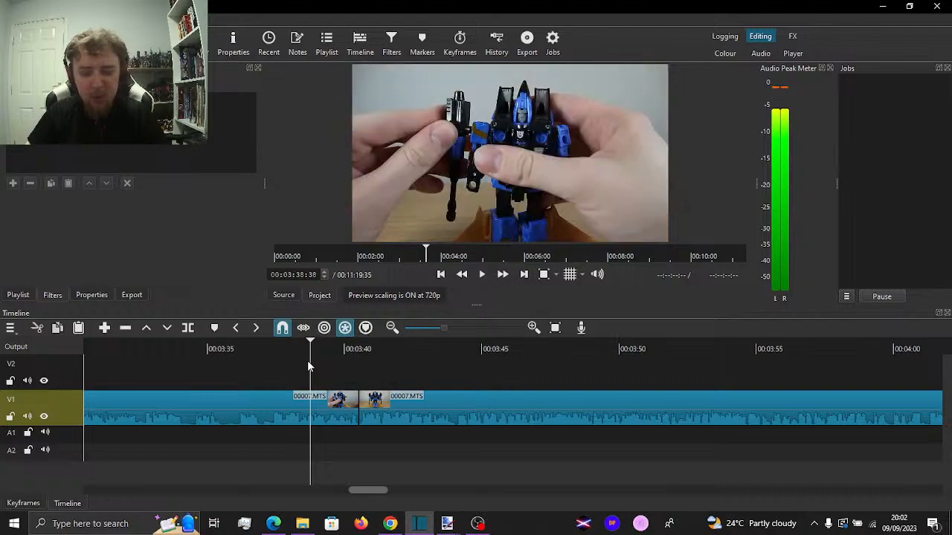
key("space")
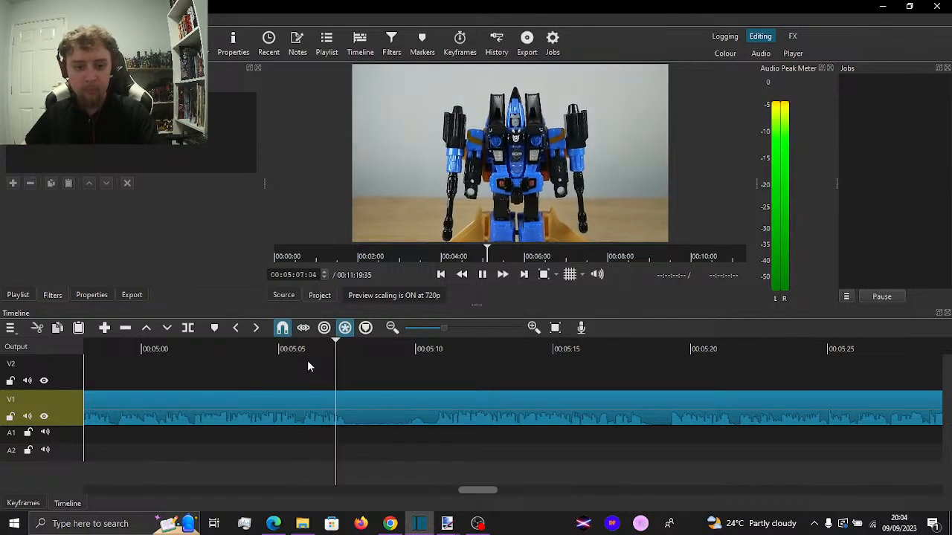
key("s")
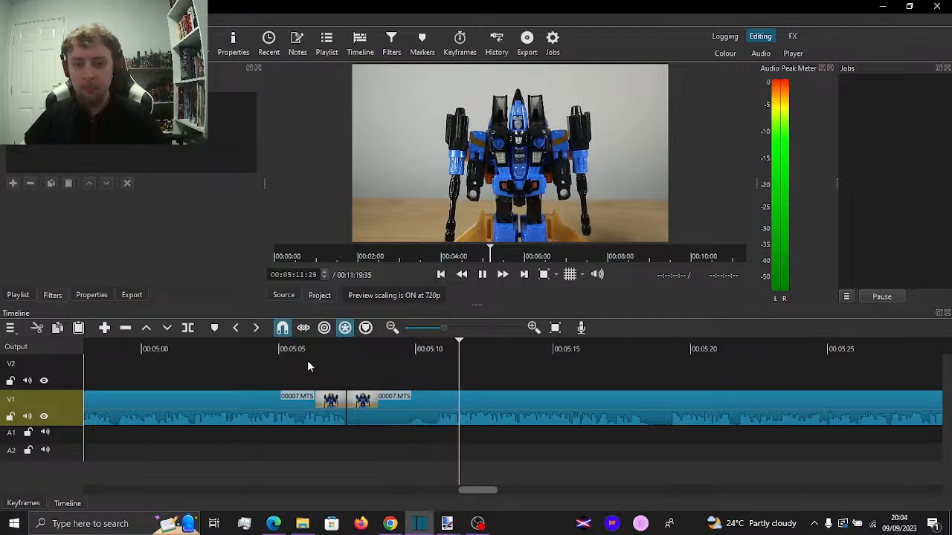
key("space")
left_click_drag(444, 378, 436, 379)
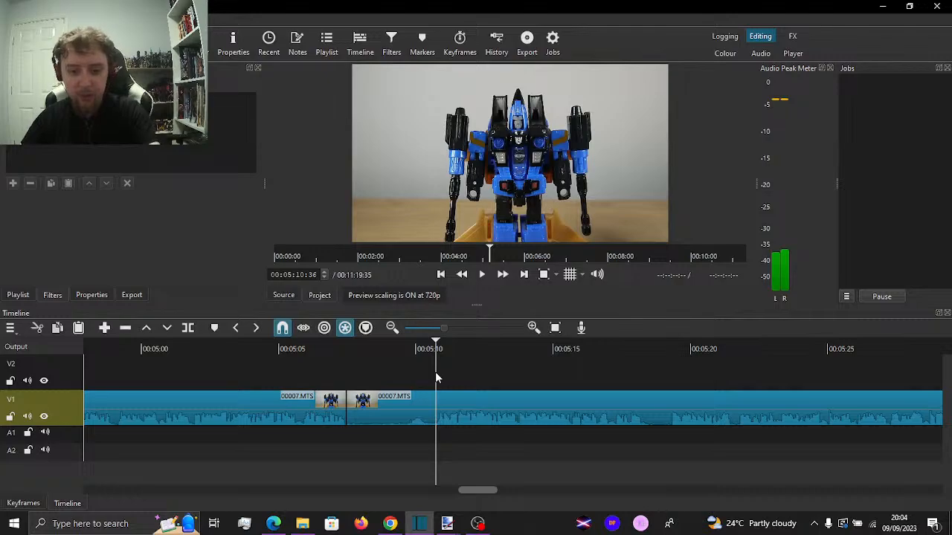
key("z")
left_click(408, 407)
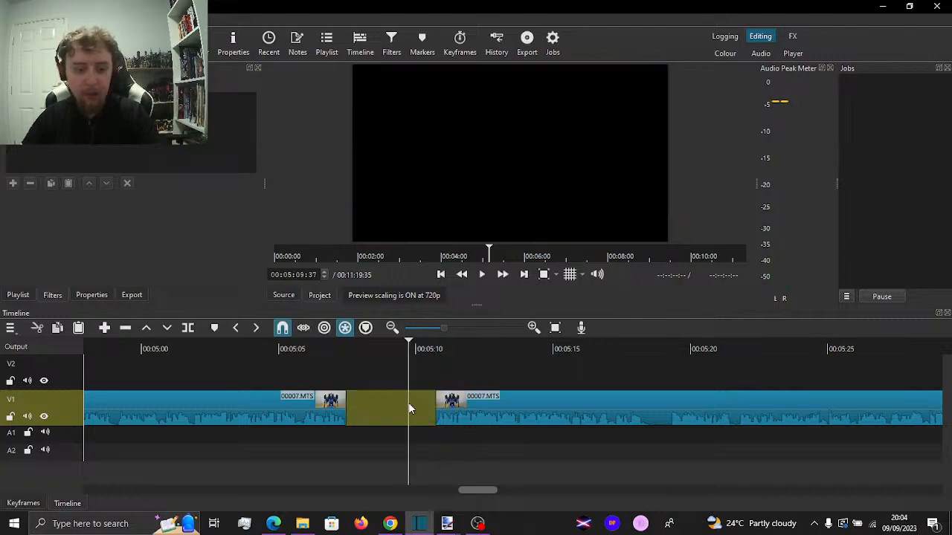
key("x")
Play across the join near 00:05:07 and ripple-delete the V1 segment from about 00:05:15 to 00:05:15:48
left_click(304, 354)
key("space")
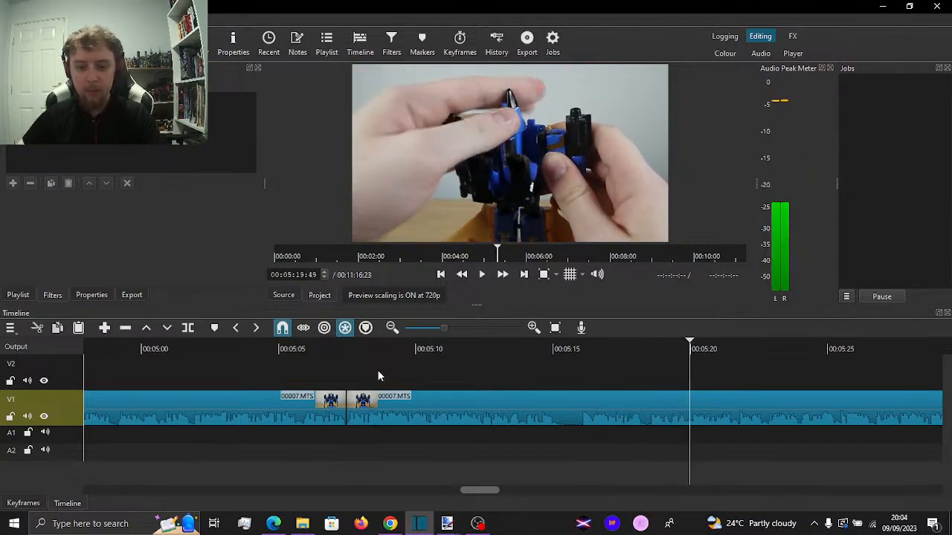
key("space")
mouse_move(567, 372)
left_mouse_down()
mouse_move(557, 374)
mouse_move(580, 366)
left_mouse_up()
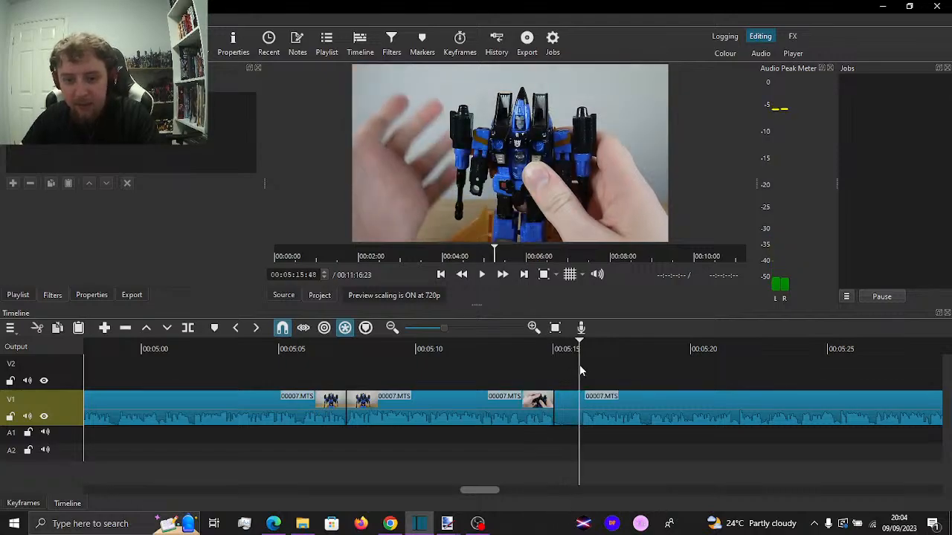
key("s")
left_click(562, 401)
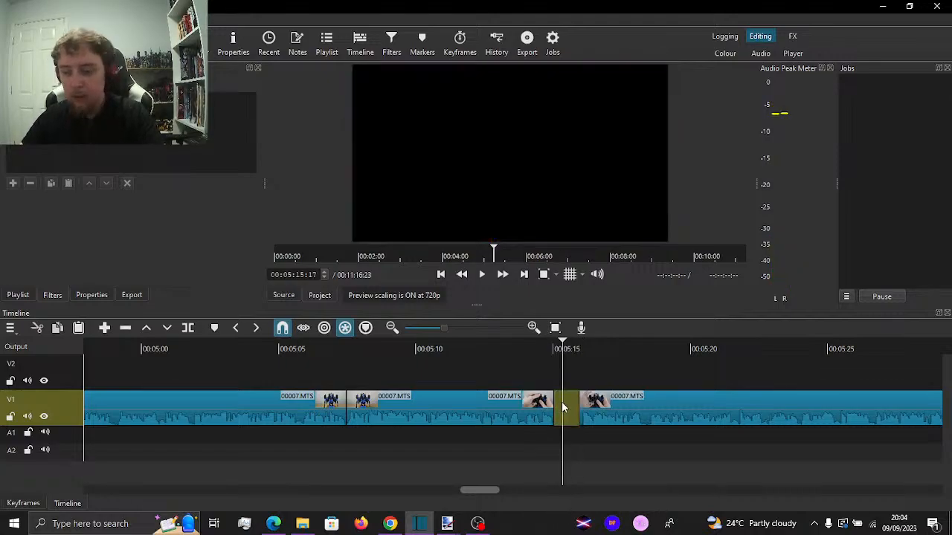
key("Delete")
Play on from before the cut near 00:05:15 and split V1 at 00:06:24:35, continuing playback to about 00:06:45
left_click(480, 368)
key("space")
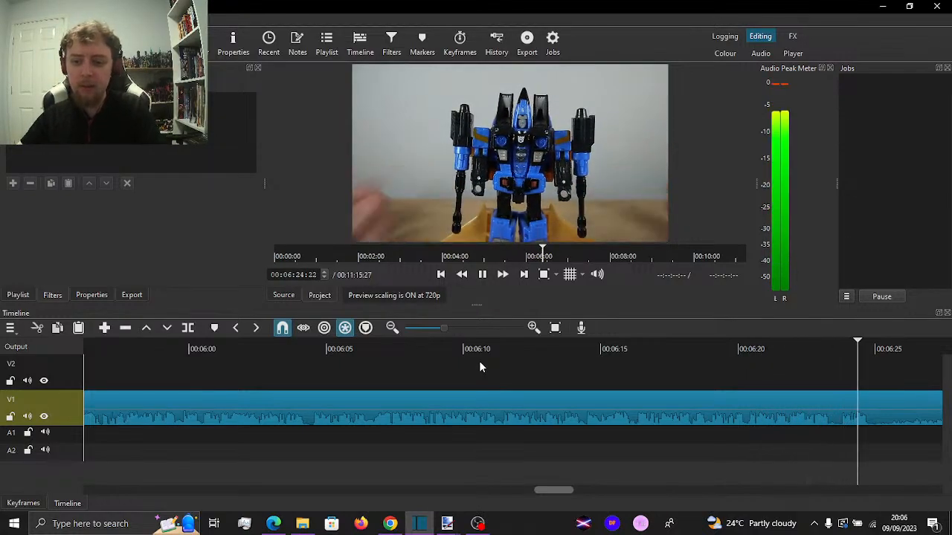
key("space")
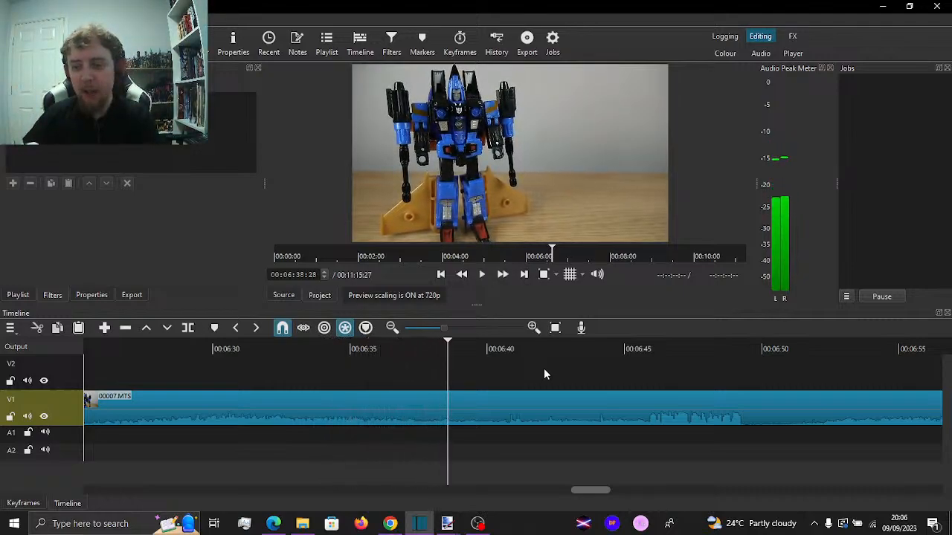
key("space")
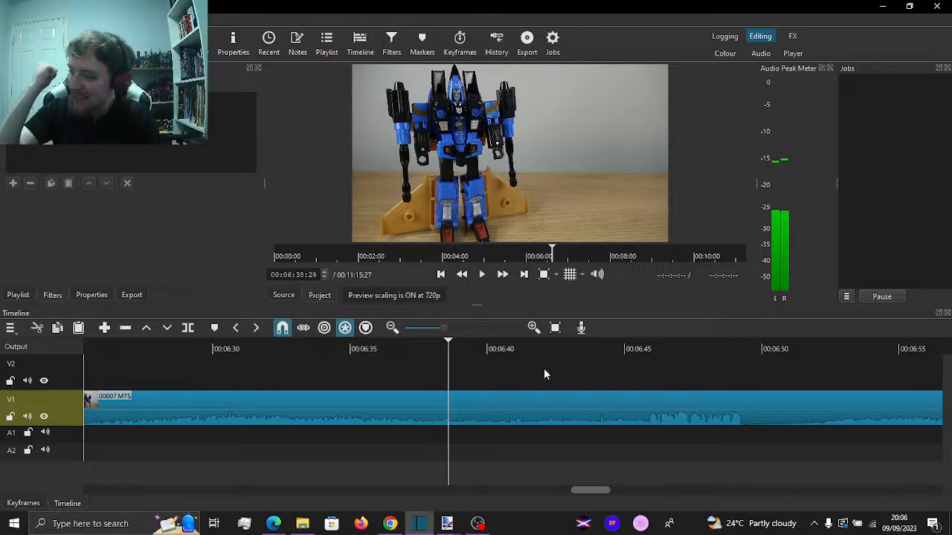
key("space")
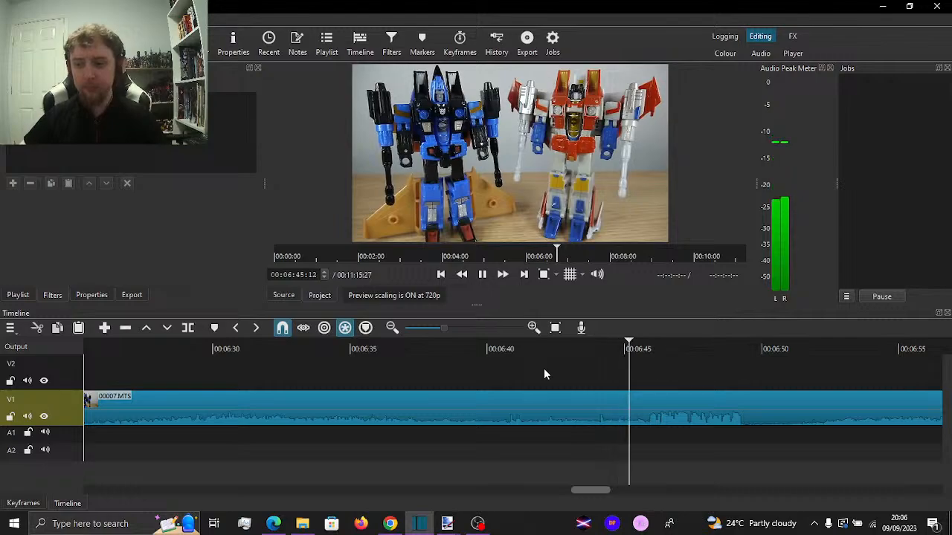
Split V1 at 00:06:45:42, ripple-delete the segment back to 00:06:24:35 and play on from the join
left_click(648, 379)
left_click_drag(651, 377, 647, 379)
left_click(647, 379)
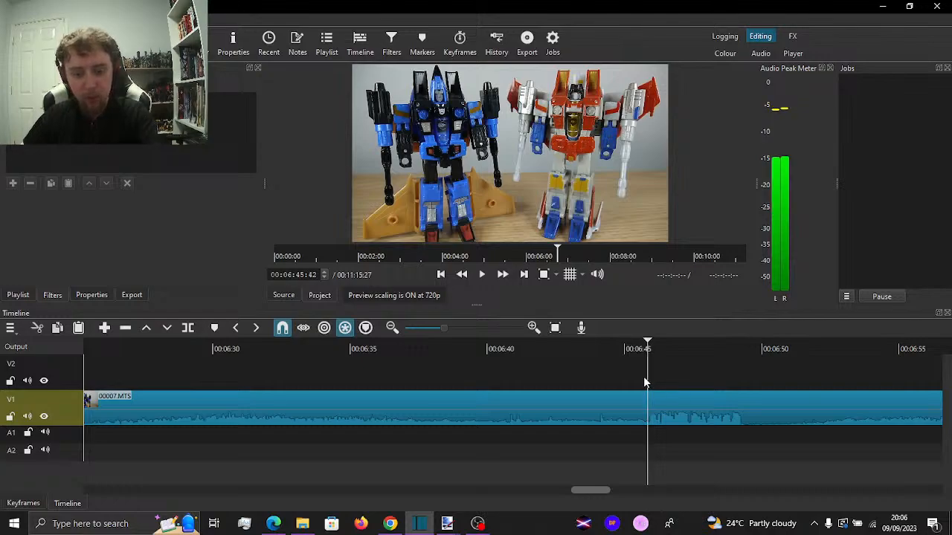
key("s")
left_click(495, 416)
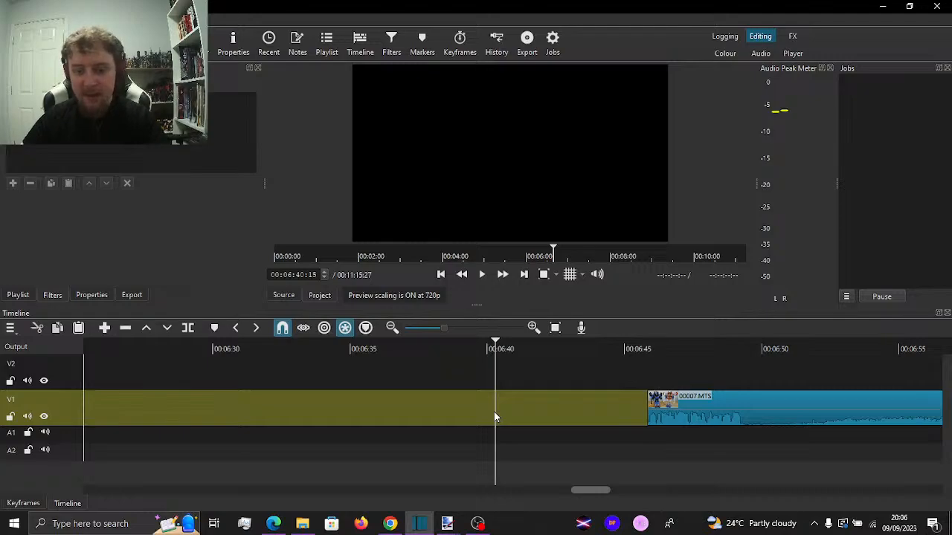
key("x")
key("alt+Left")
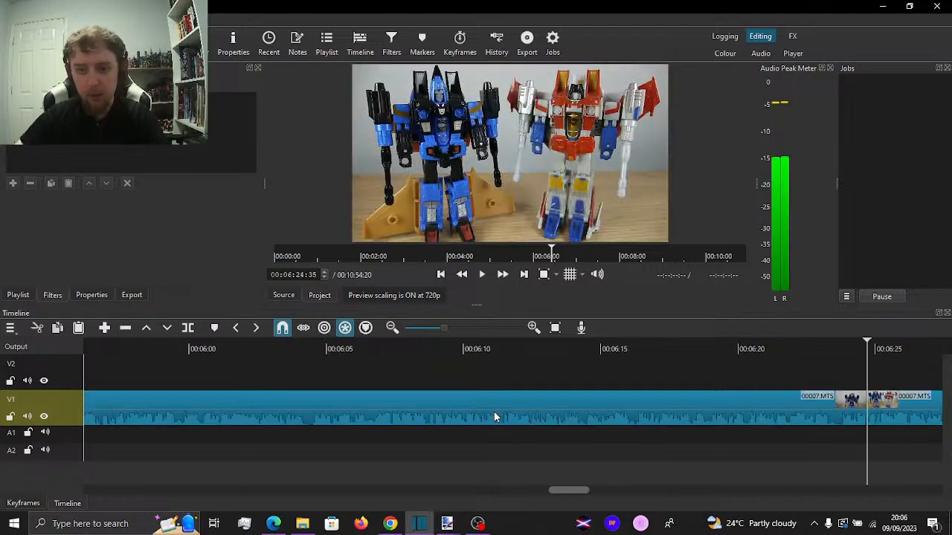
key("space")
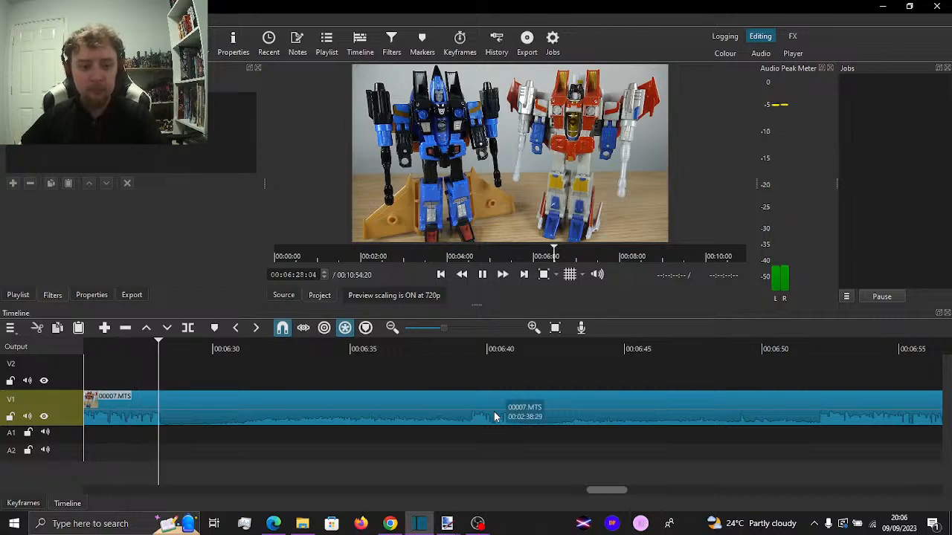
Split V1 at about 00:06:28, trim the following clip's start to 00:06:39:18 and remove the gap left between them
key("space")
key("s")
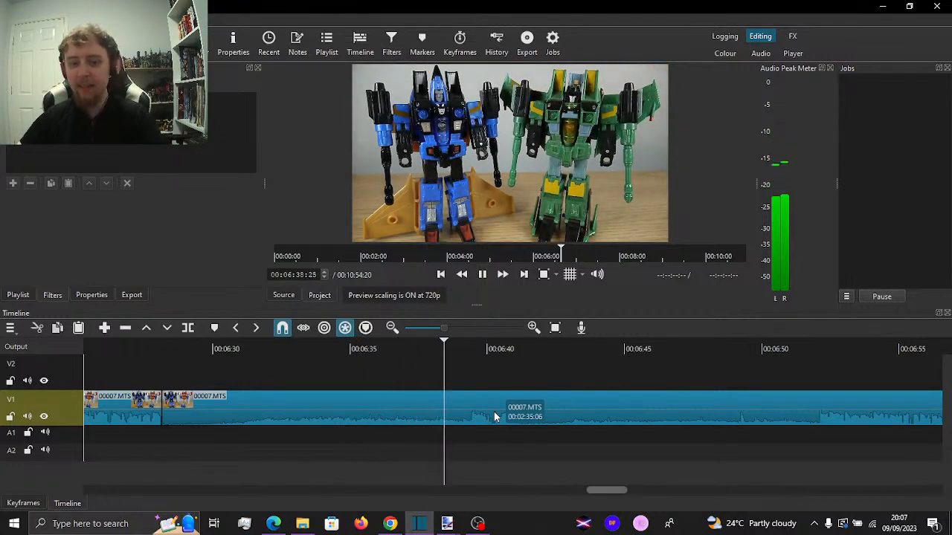
key("space")
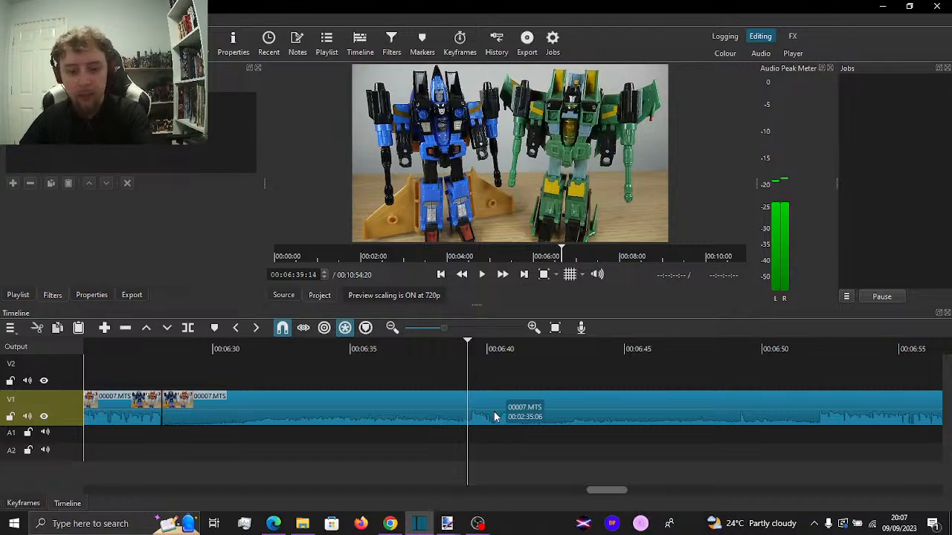
key("i")
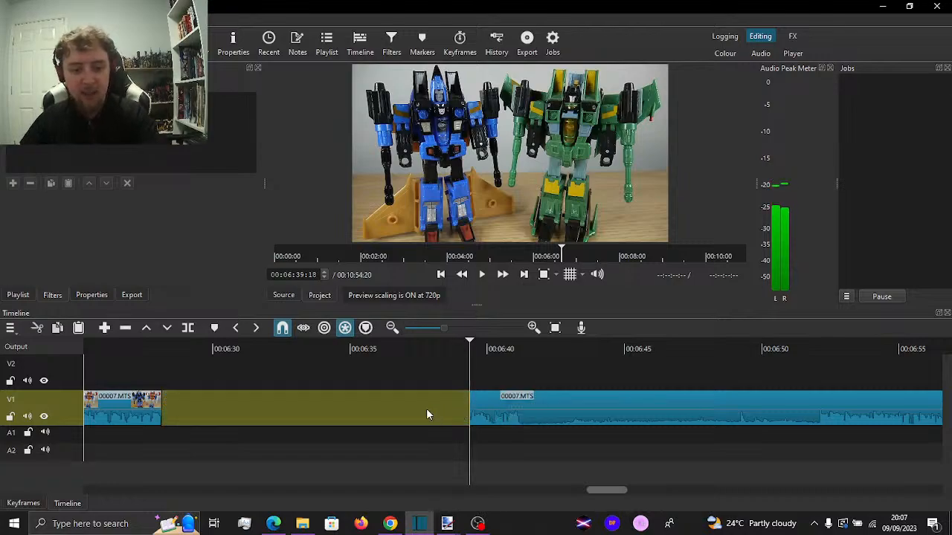
left_click(426, 410)
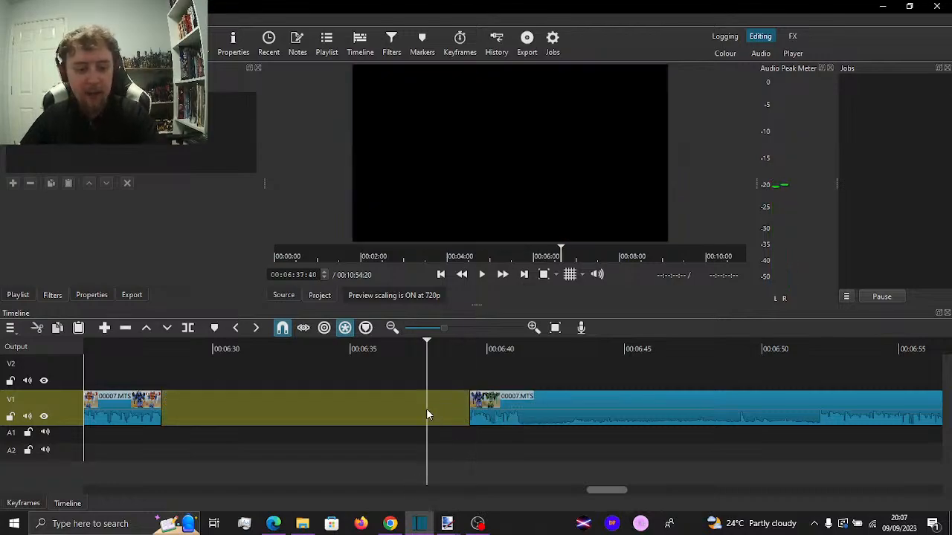
key("Delete")
Play across the new join, split V1 at about 00:06:30, trim the next clip's start to 00:06:40:43 and remove the gap
left_click(117, 360)
key("space")
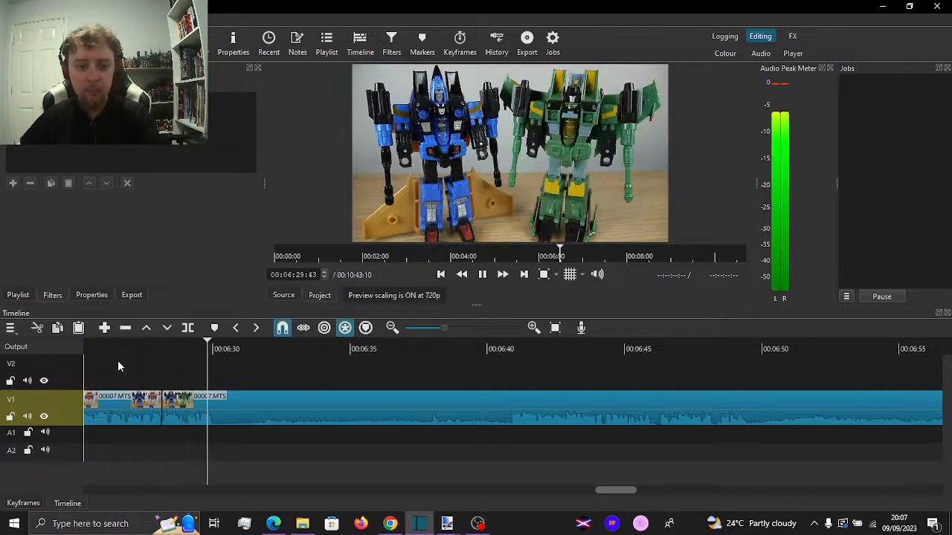
key("s")
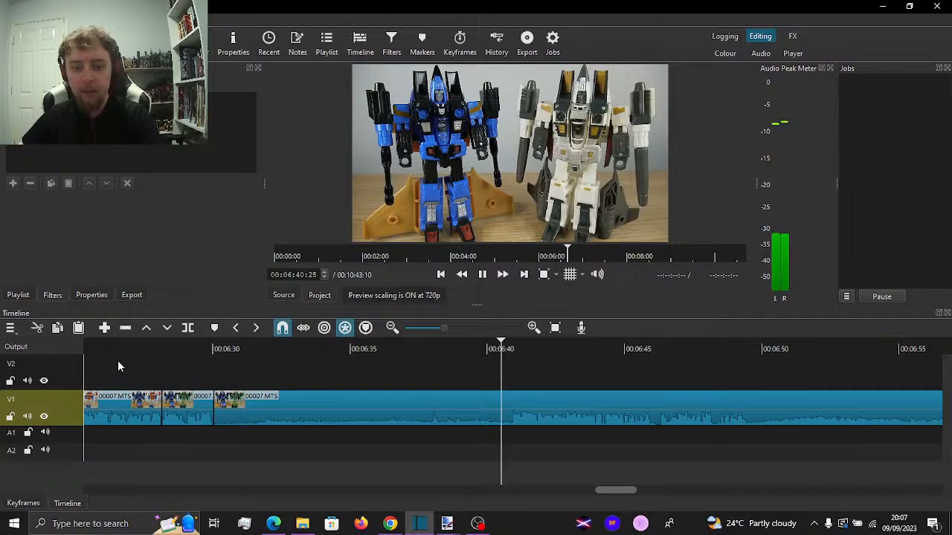
key("space")
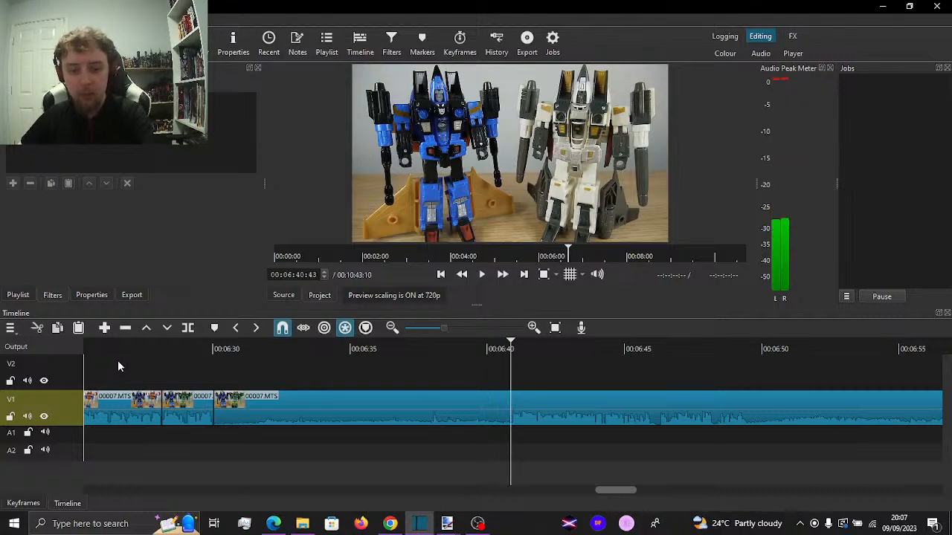
key("i")
left_click(462, 418)
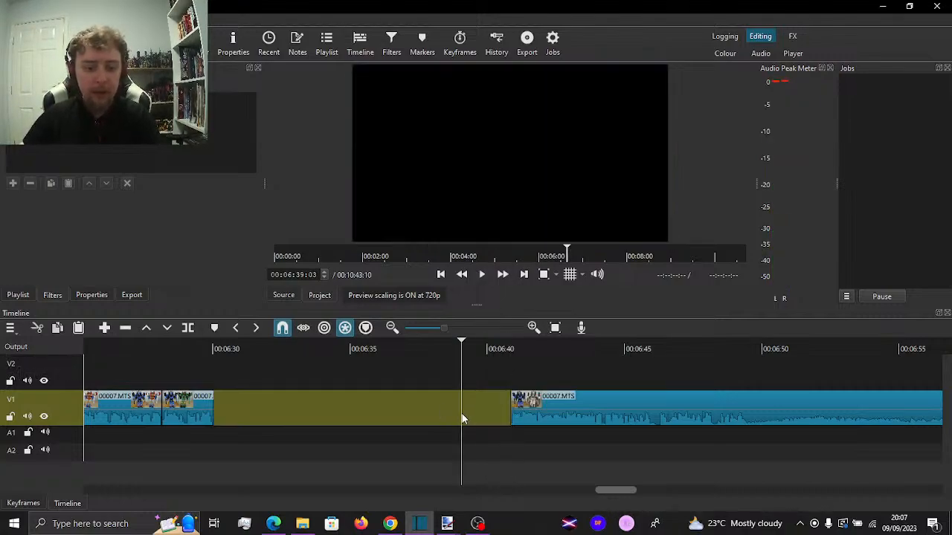
key("Delete")
Play on from about 00:06:29, split V1 at about 00:06:38 and at 00:06:49:13, and ripple-delete the segment between the cuts
left_click(186, 365)
key("space")
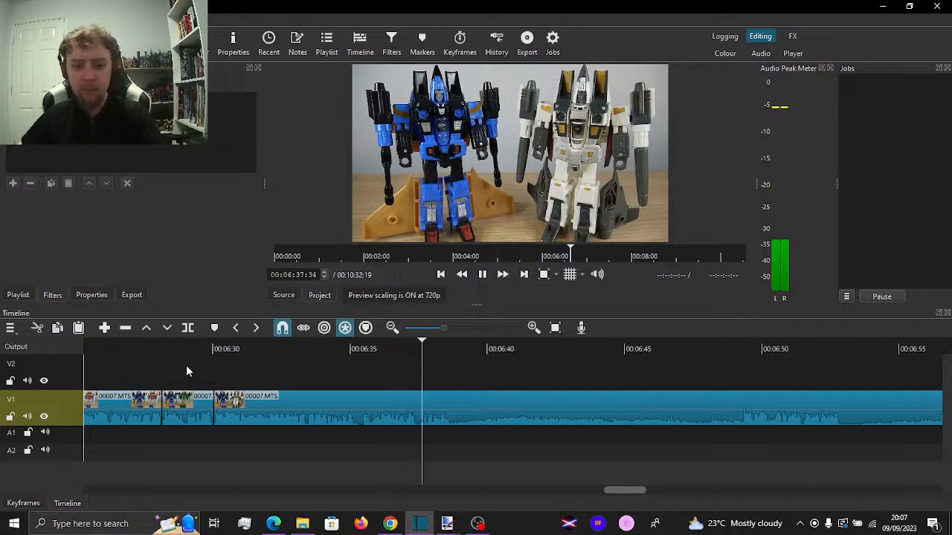
key("space")
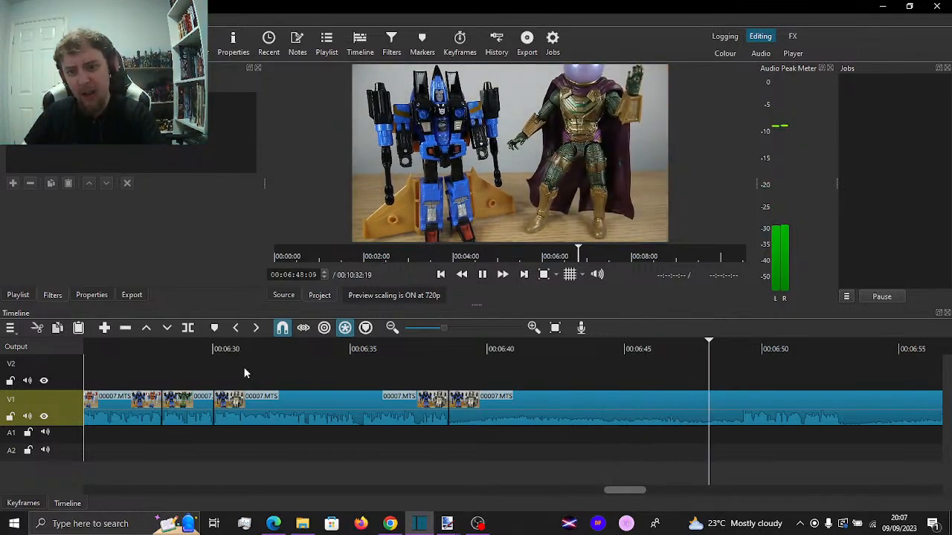
key("space")
key("Left")
key("Left")
key("Left")
key("Left")
key("Left")
key("Left")
key("Left")
key("Left")
key("Left")
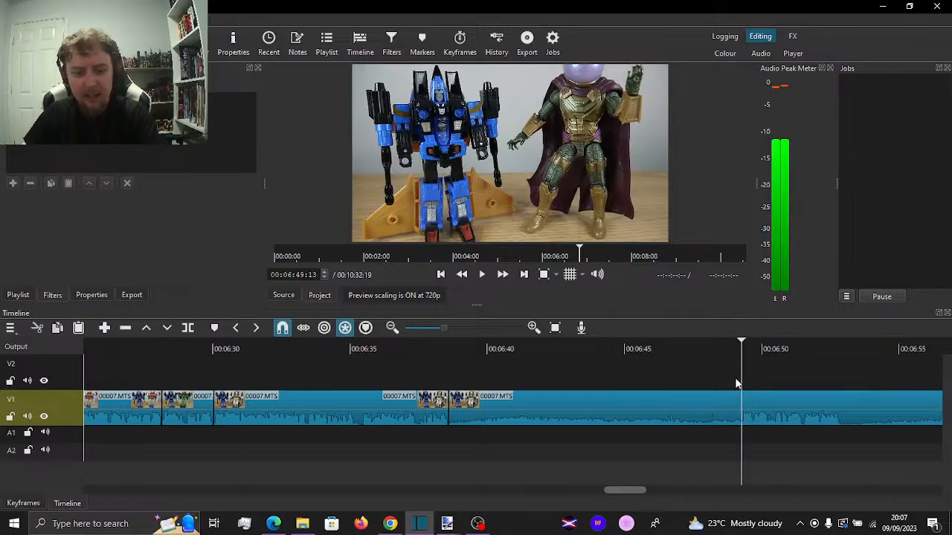
key("s")
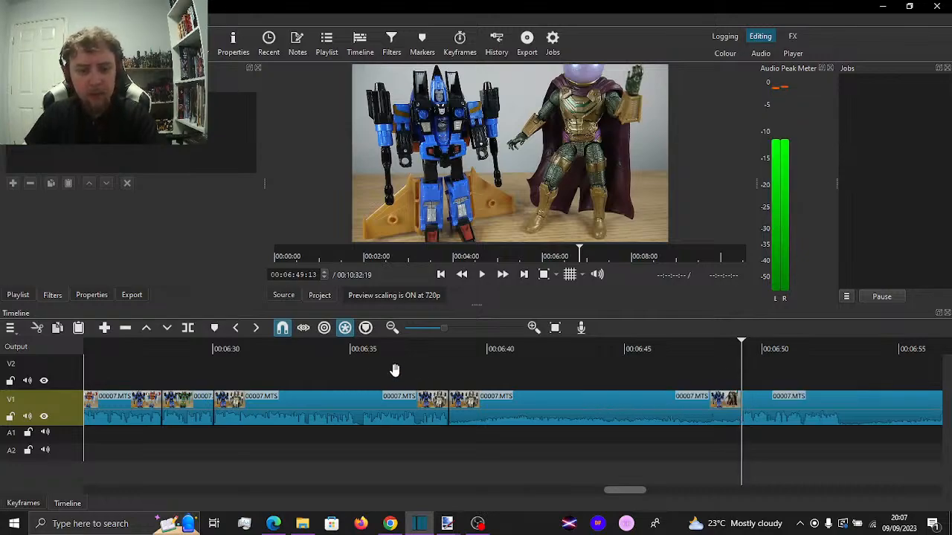
key("x")
Play across the join near 00:06:38, split V1 at 00:06:42:15 and scan the footage on to 00:07:05:18
left_click(395, 369)
key("space")
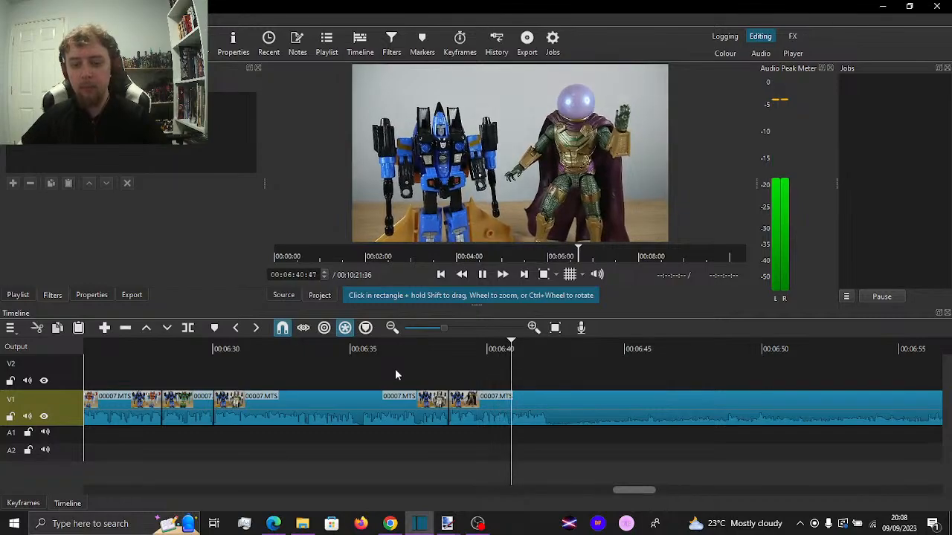
key("space")
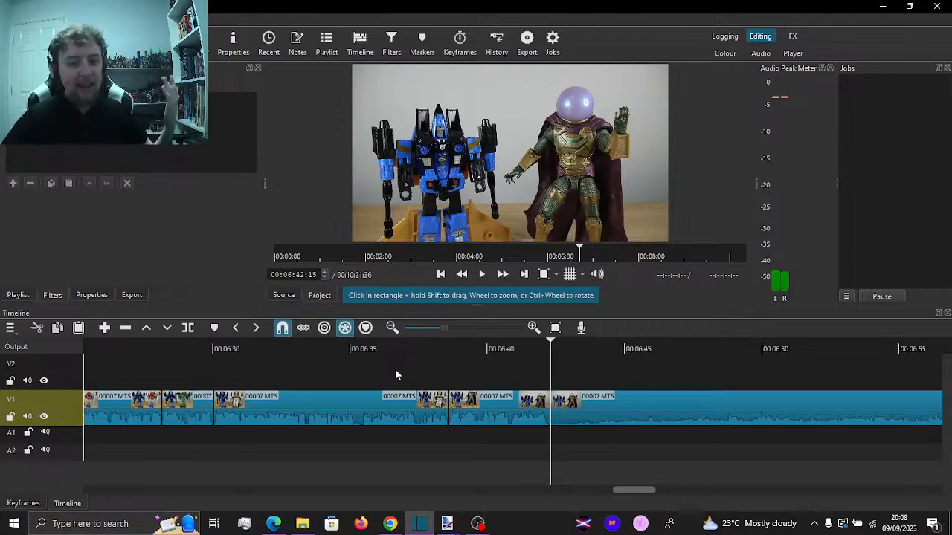
key("space")
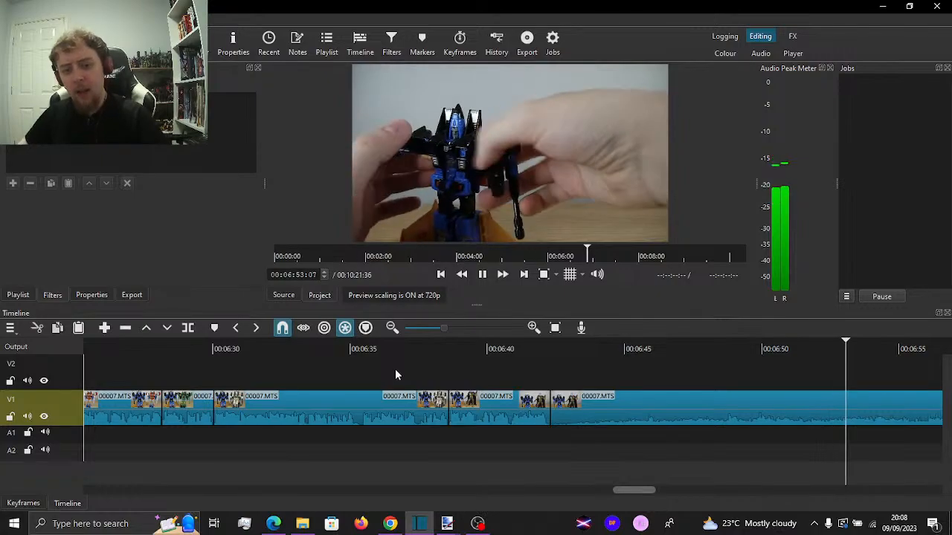
key("space")
left_click_drag(906, 376, 539, 405)
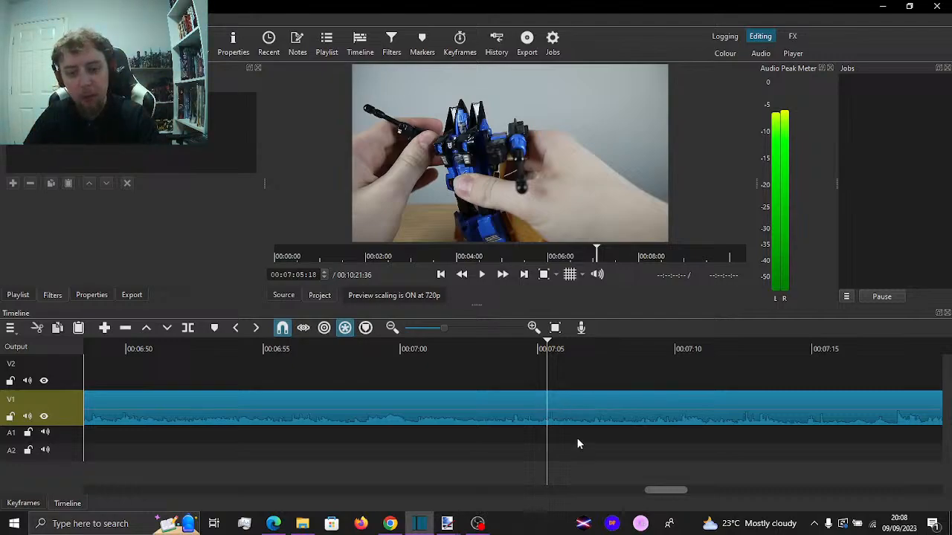
Cut the V1 clip running from about 00:09:14 to 00:10:18 and paste it at the split at 00:06:42:15
key("minus")
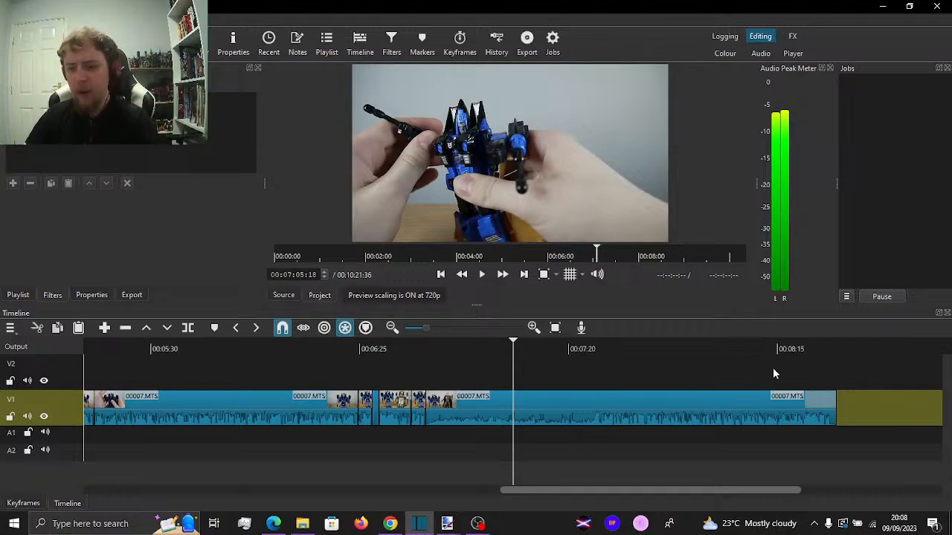
left_click_drag(884, 394, 732, 402)
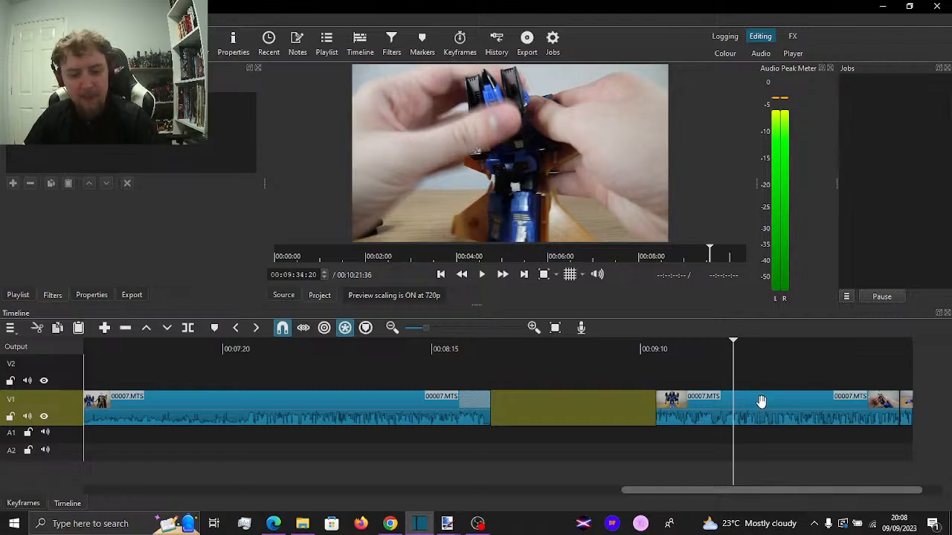
left_click(653, 418)
key("Delete")
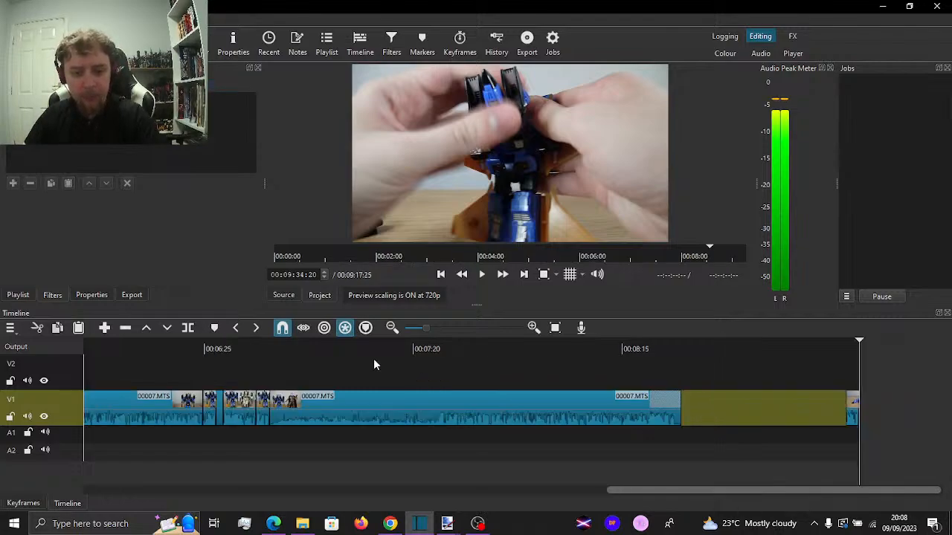
left_click(321, 374)
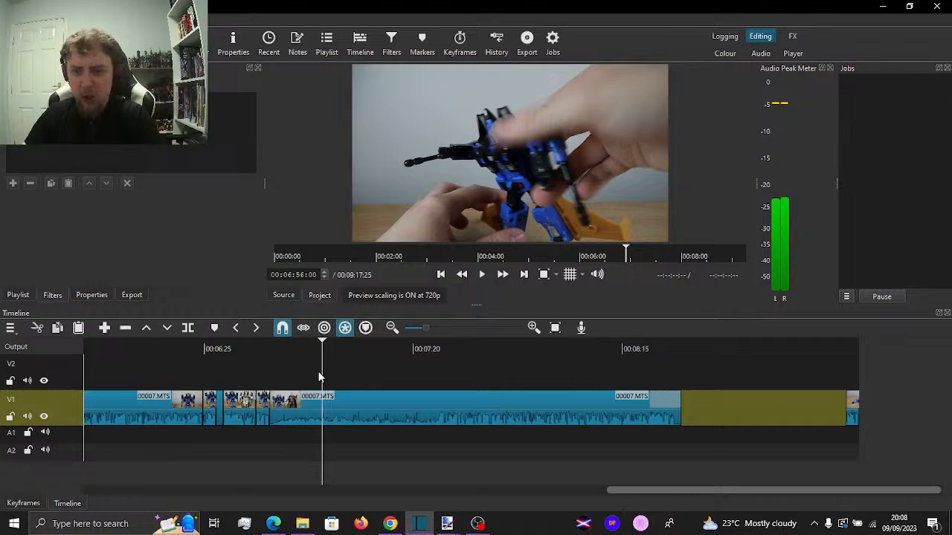
key("Up")
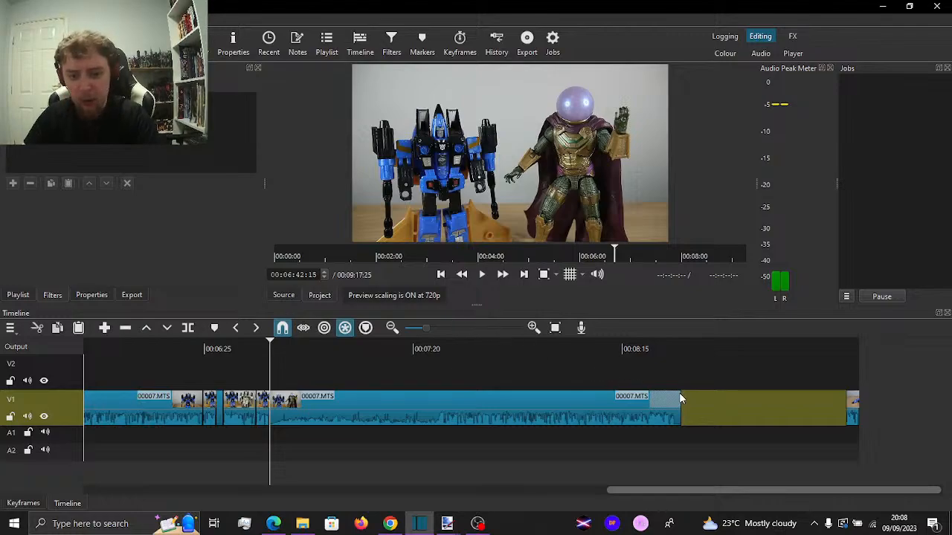
key("ctrl+z")
Cut the short jet clip at the end of V1, remove the gap before it and paste the clip at 00:07:46:26
left_click_drag(916, 376, 905, 407)
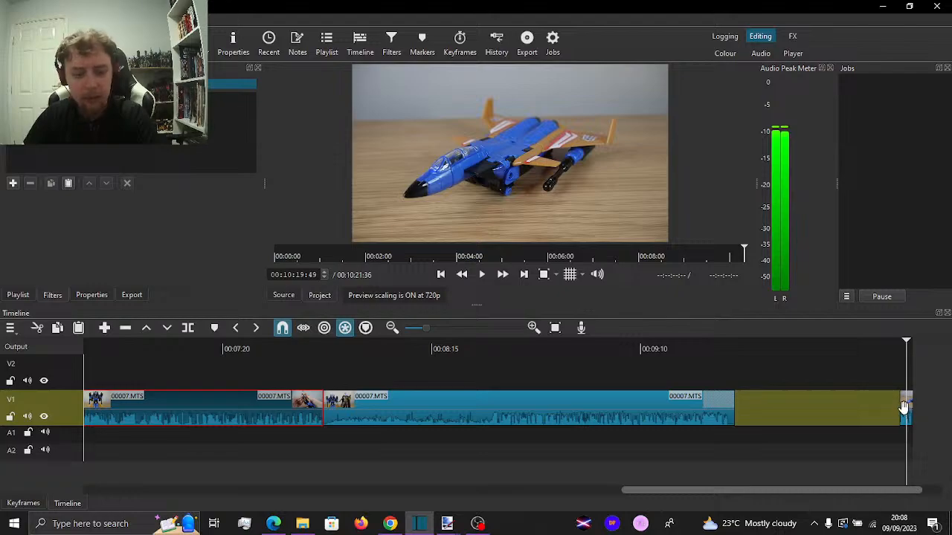
left_click(794, 380)
key("Delete")
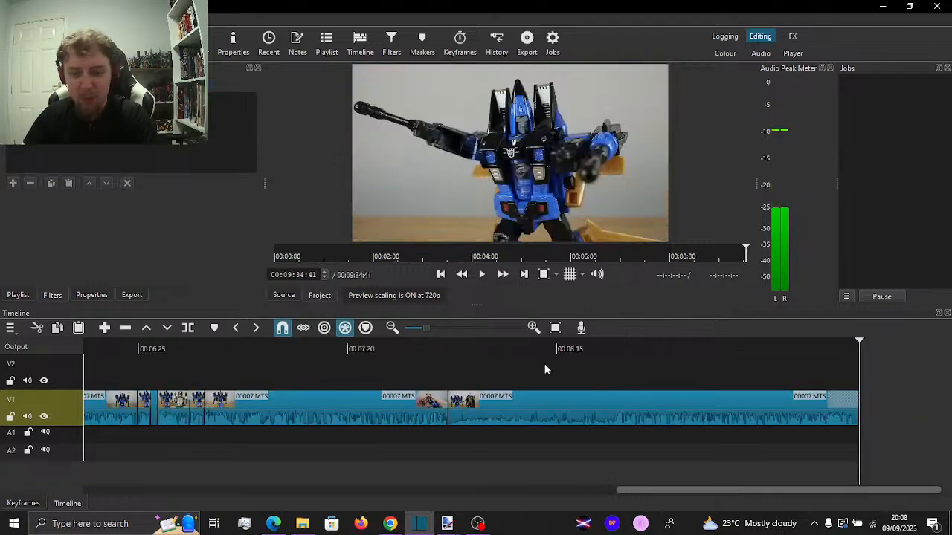
left_click(552, 368)
key("Up")
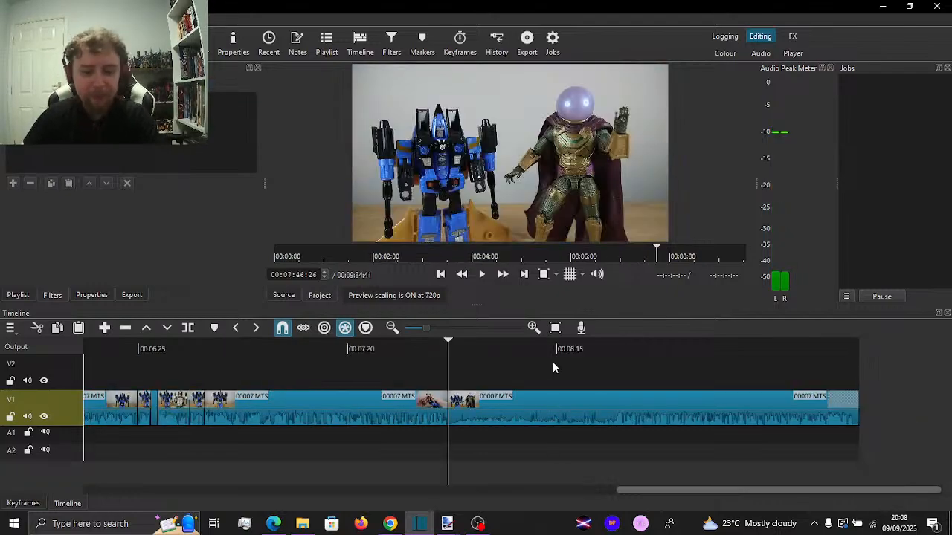
key("ctrl+v")
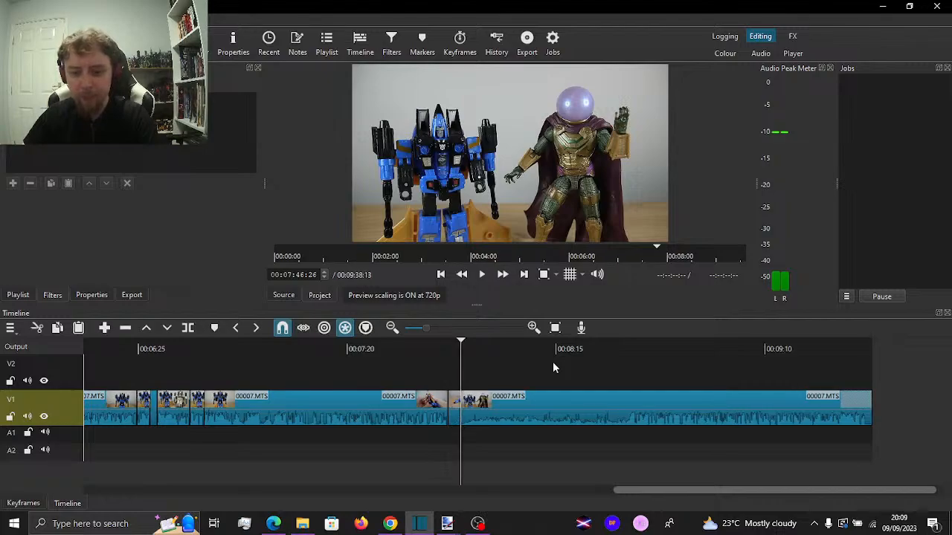
Play the moved V1 clip from about 00:06:43 to 00:06:50:44 and examine the audio waveform there
left_click(206, 386)
key("space")
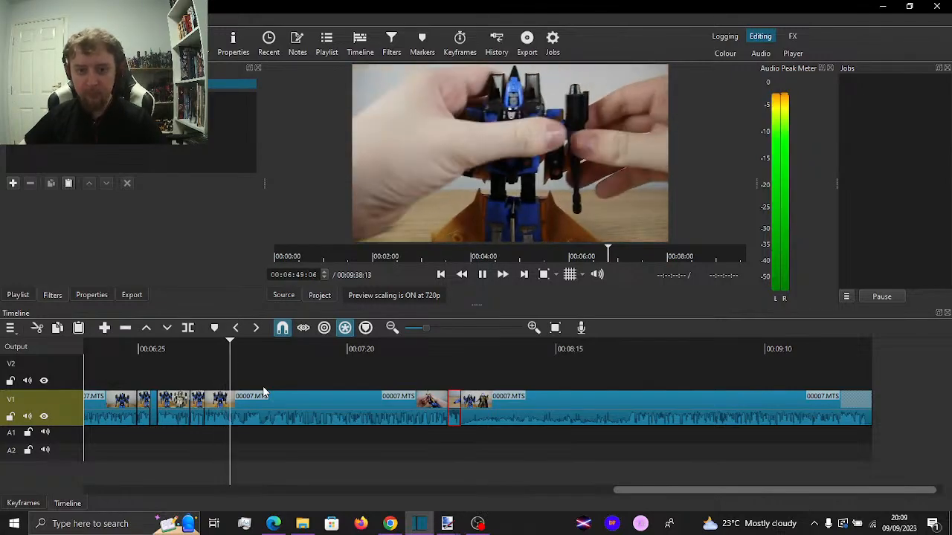
key("space")
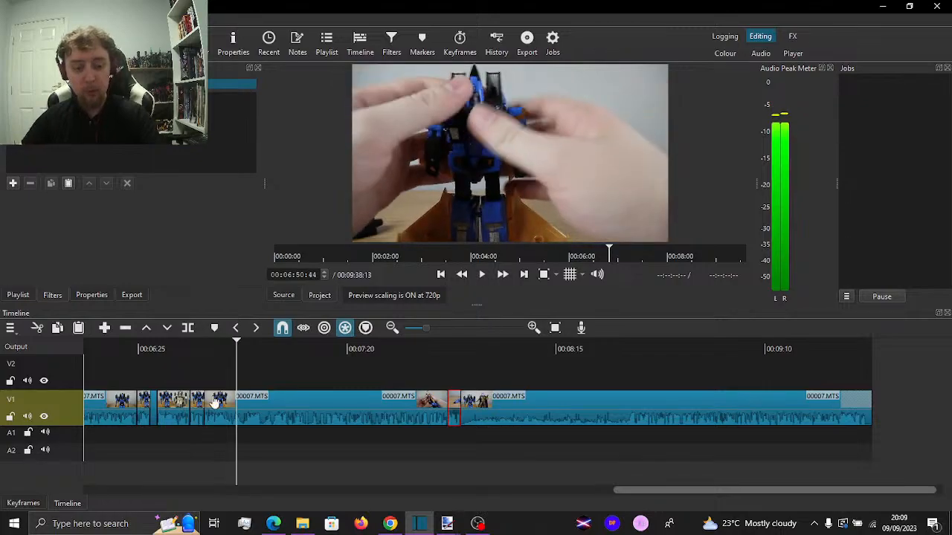
scroll(224, 405, "up", 3)
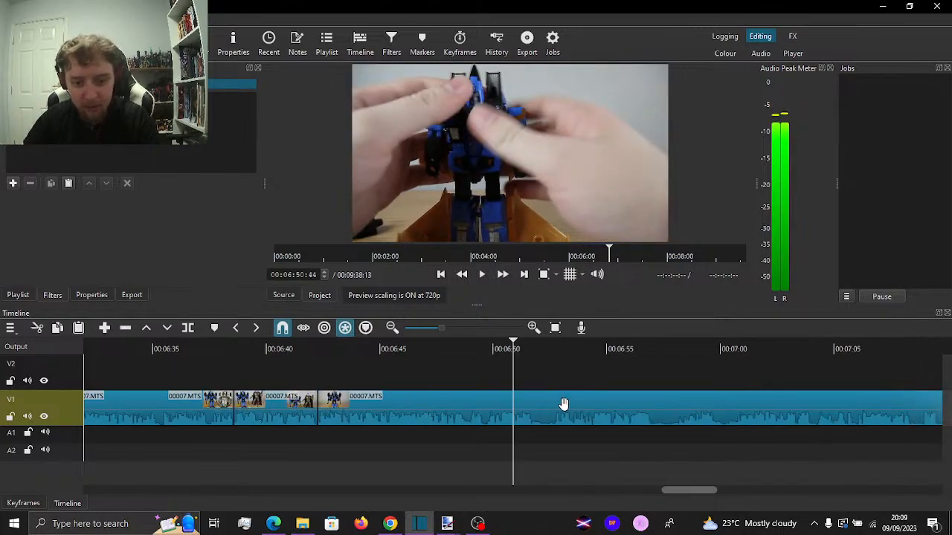
scroll(563, 404, "up", 1)
Replay the section around 00:06:50, position the playhead at 00:06:49:21 and detach the V1 clip's audio onto A1
left_click(432, 377)
key("space")
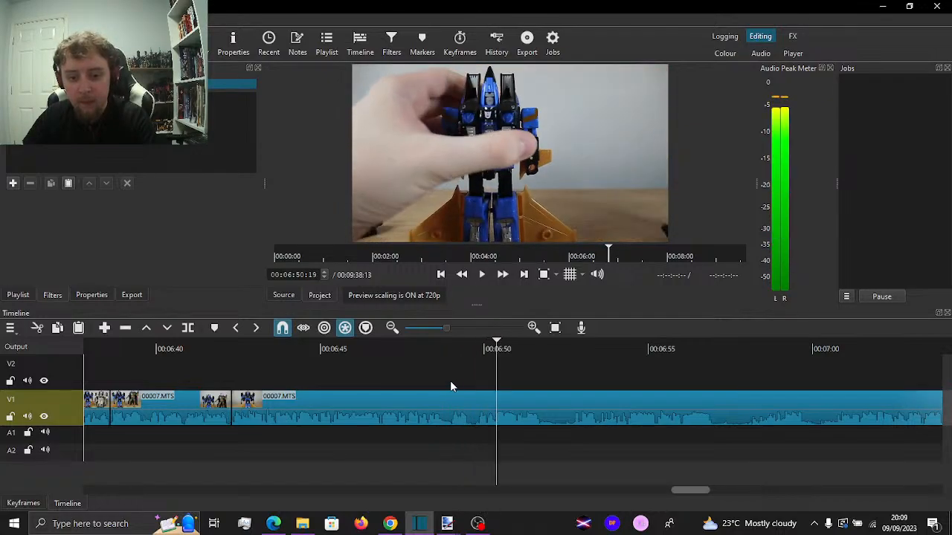
key("space")
left_click(454, 382)
left_click_drag(457, 381, 465, 381)
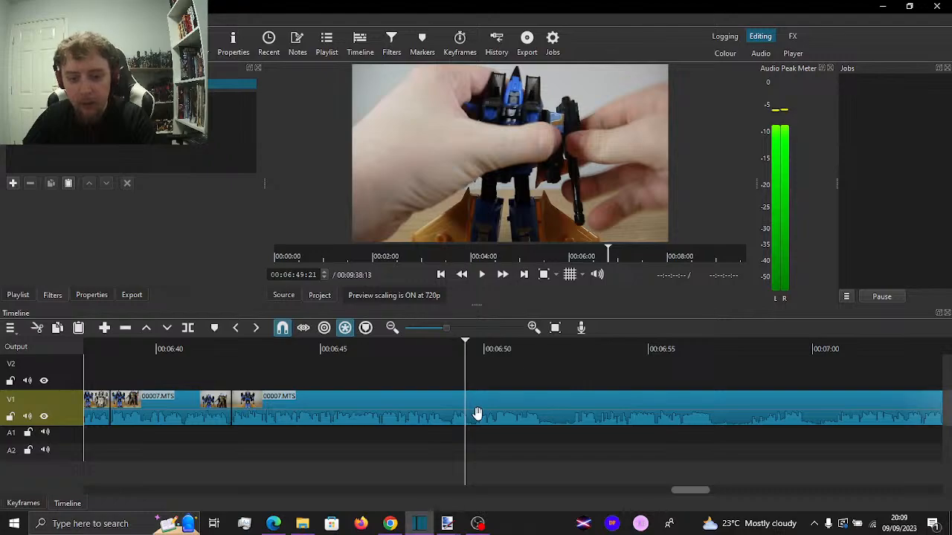
left_click(479, 412)
right_click(473, 407)
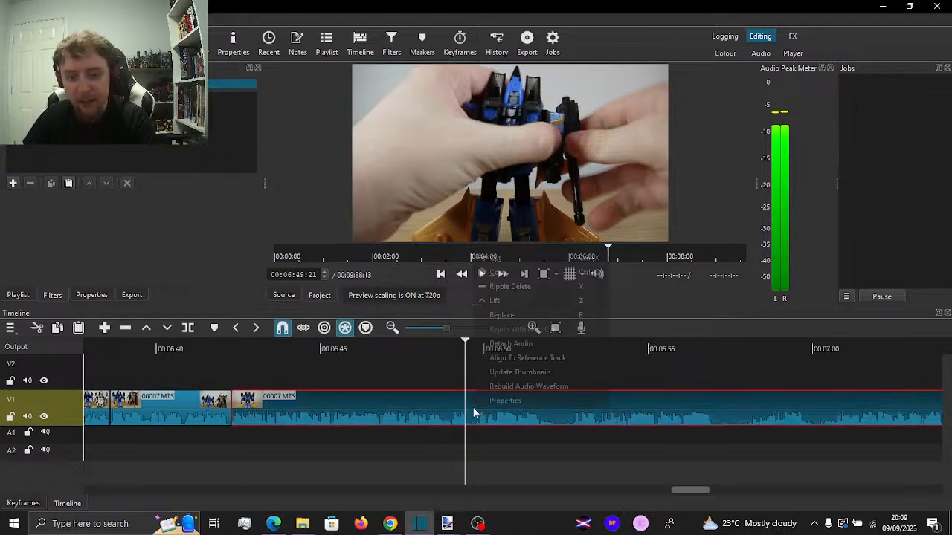
left_click(504, 341)
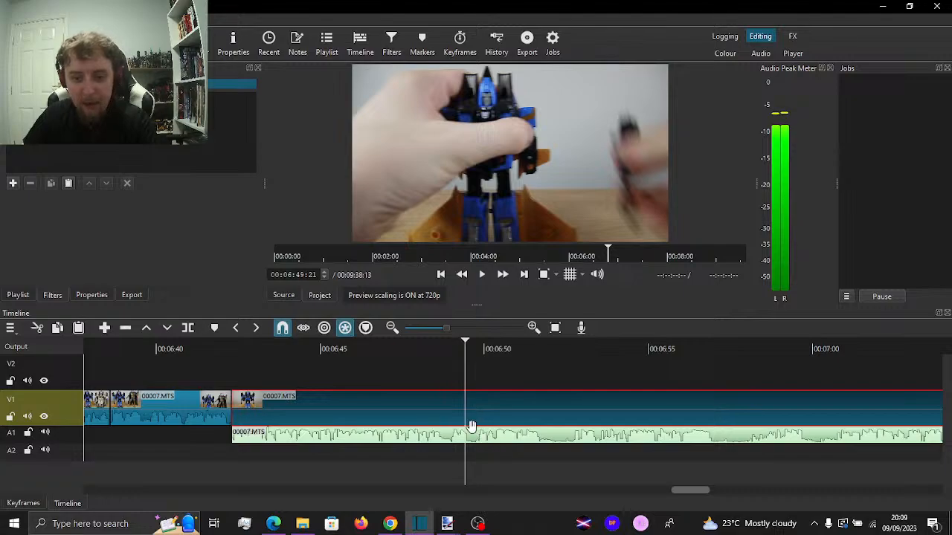
Split the A1 audio at 00:06:49:21 and 00:06:49:29, lift out the short piece between the splits and play the result
scroll(484, 432, "up", 3)
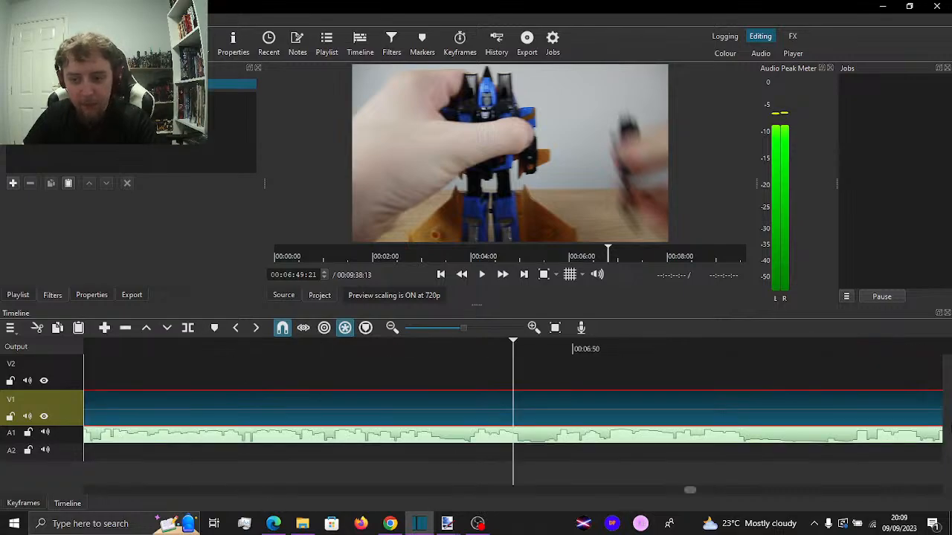
left_click(537, 430)
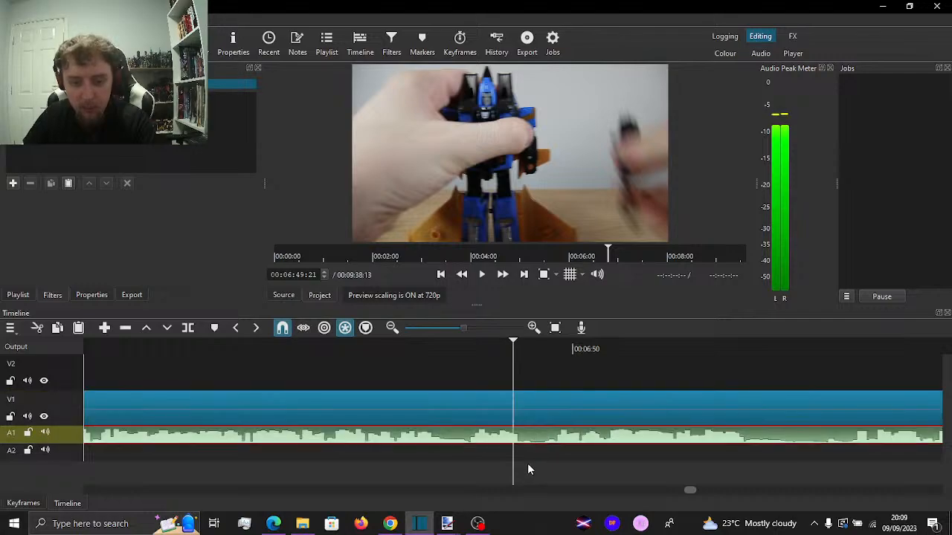
key("s")
key("space")
mouse_move(547, 368)
left_mouse_down()
mouse_move(558, 360)
mouse_move(543, 362)
left_mouse_up()
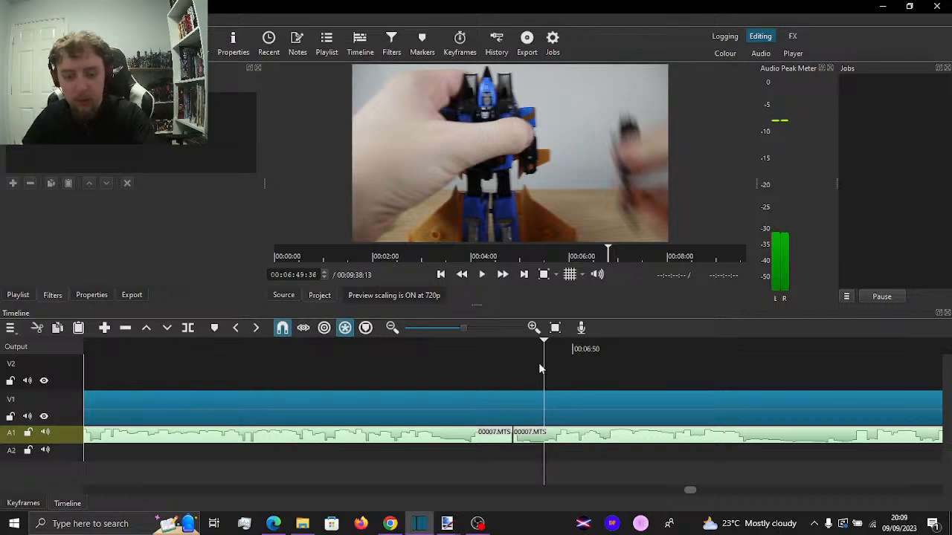
left_click_drag(508, 366, 531, 372)
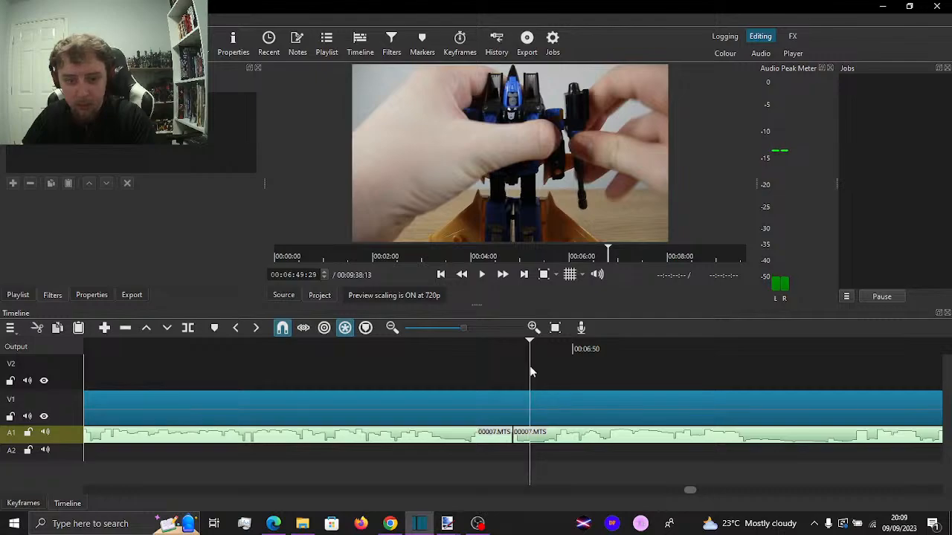
key("s")
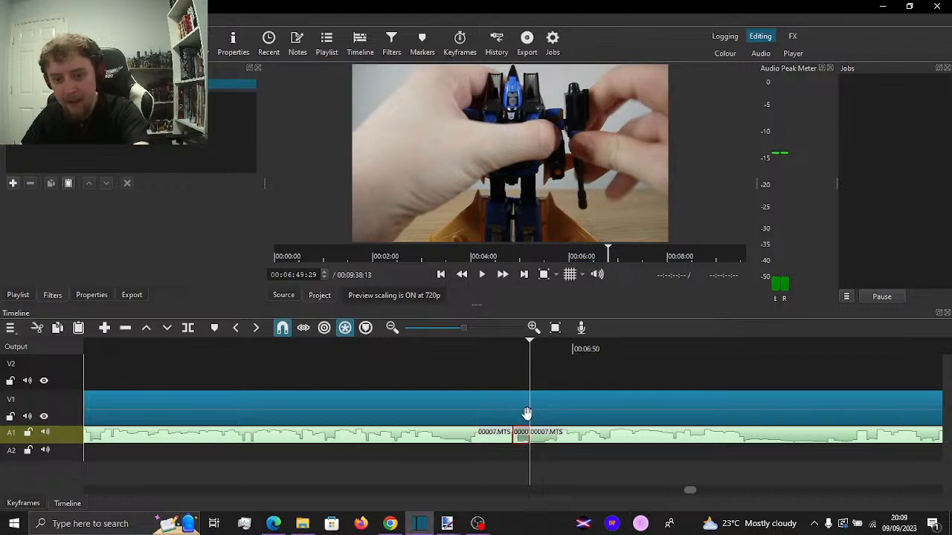
key("space")
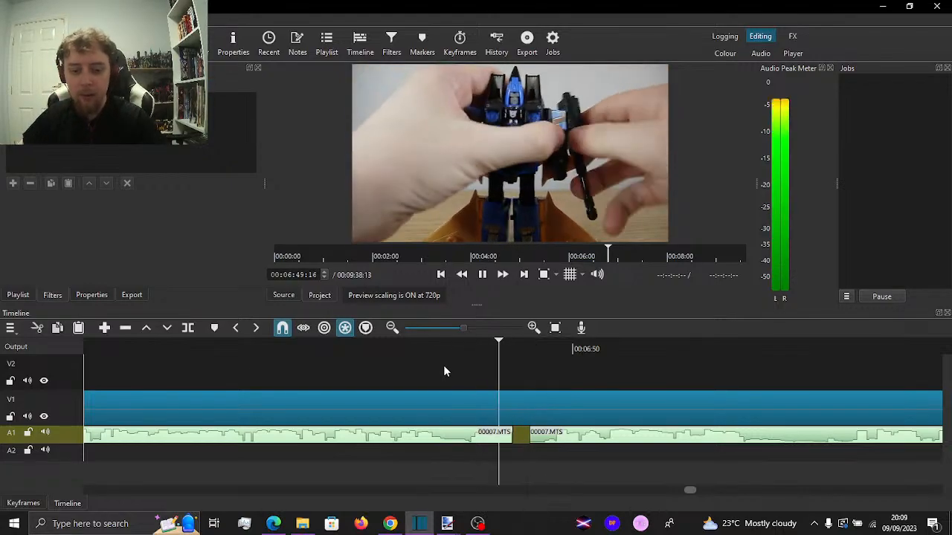
key("space")
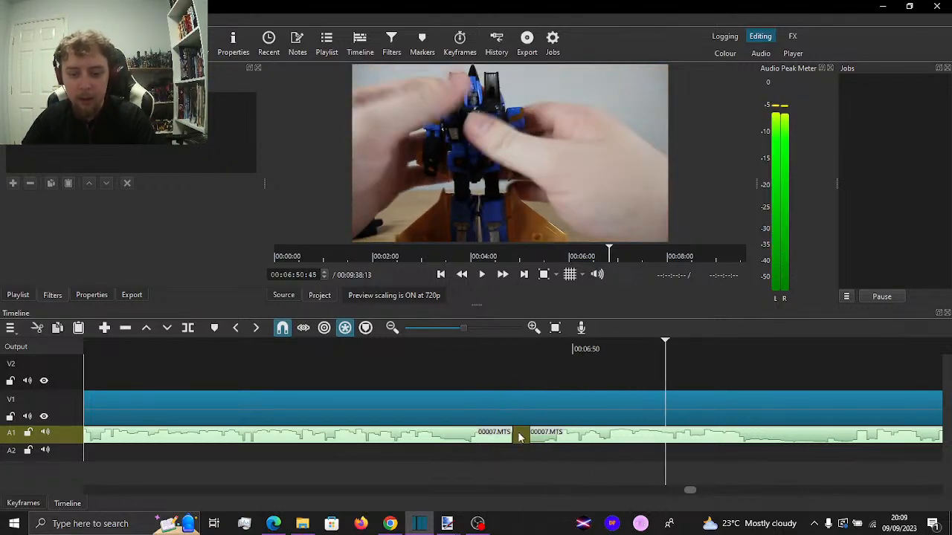
Split the A1 audio at 00:06:49:00 and shift the piece after the split later to close the gap at 00:06:49:29
left_click_drag(424, 365, 469, 374)
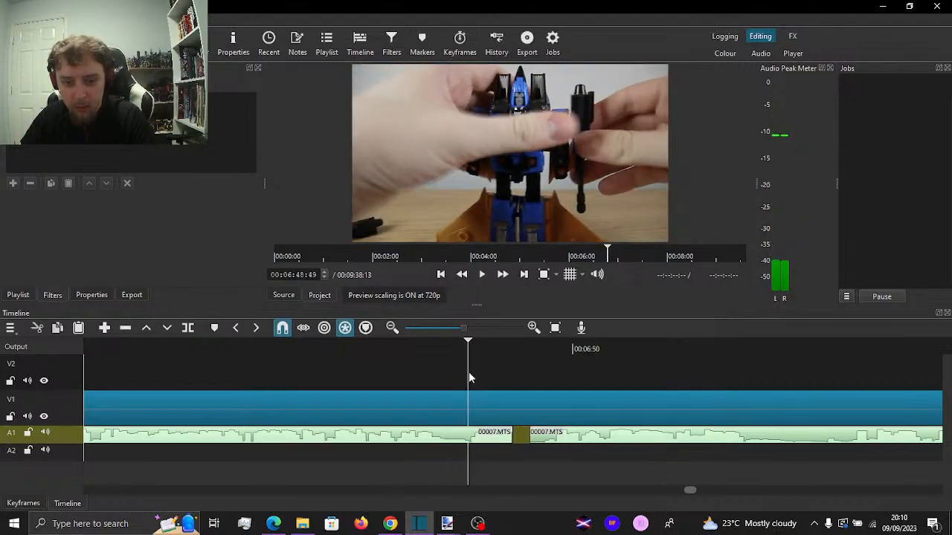
key("Right")
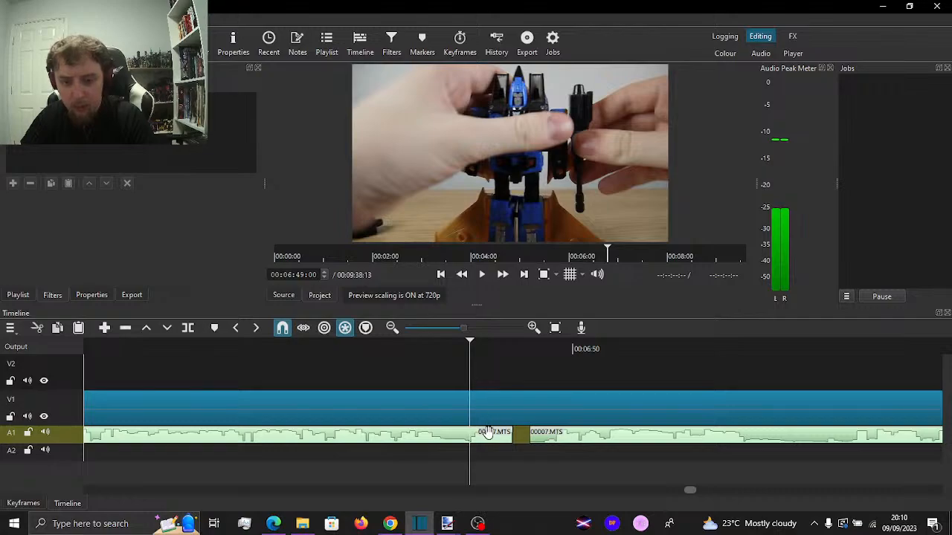
key("s")
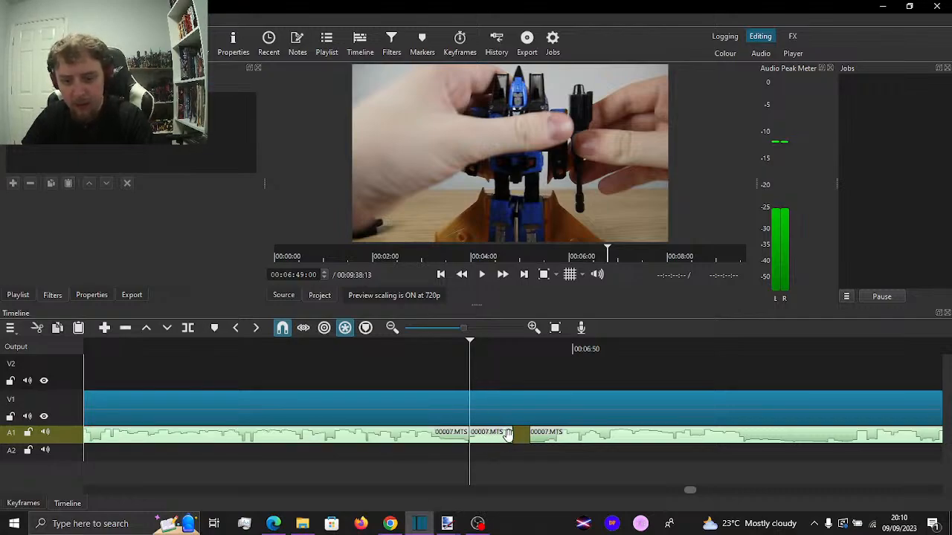
left_click_drag(508, 434, 525, 436)
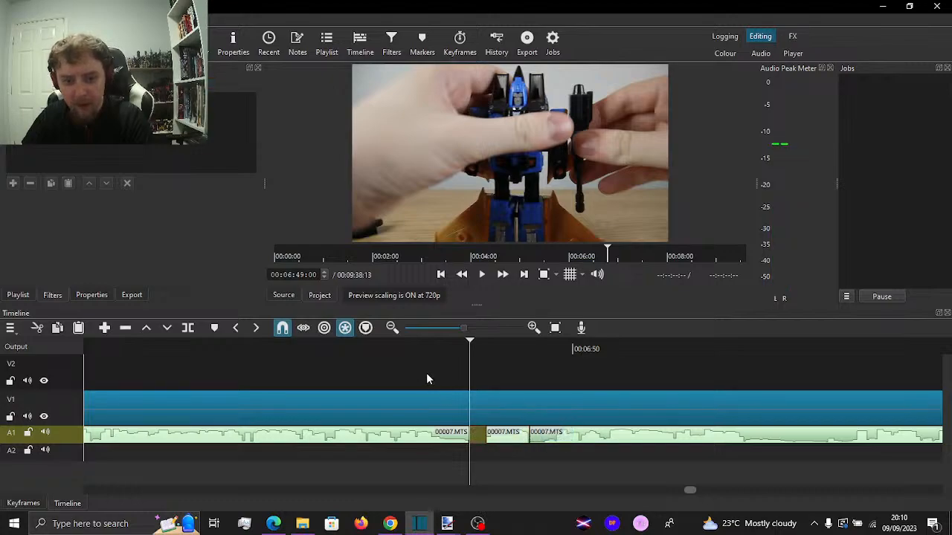
Split the A1 audio at 00:06:48:37 and select the short piece just before the gap
left_click_drag(435, 379, 444, 380)
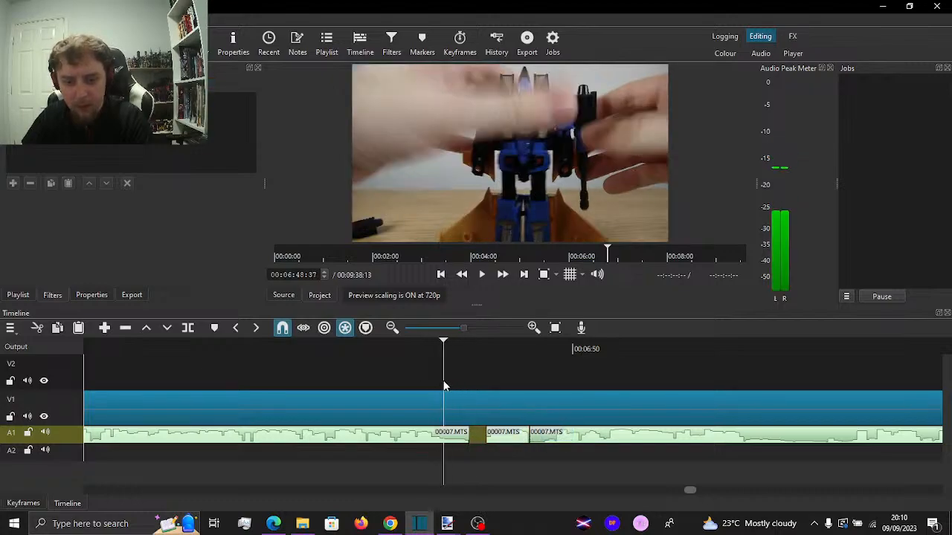
left_click(459, 438)
key("s")
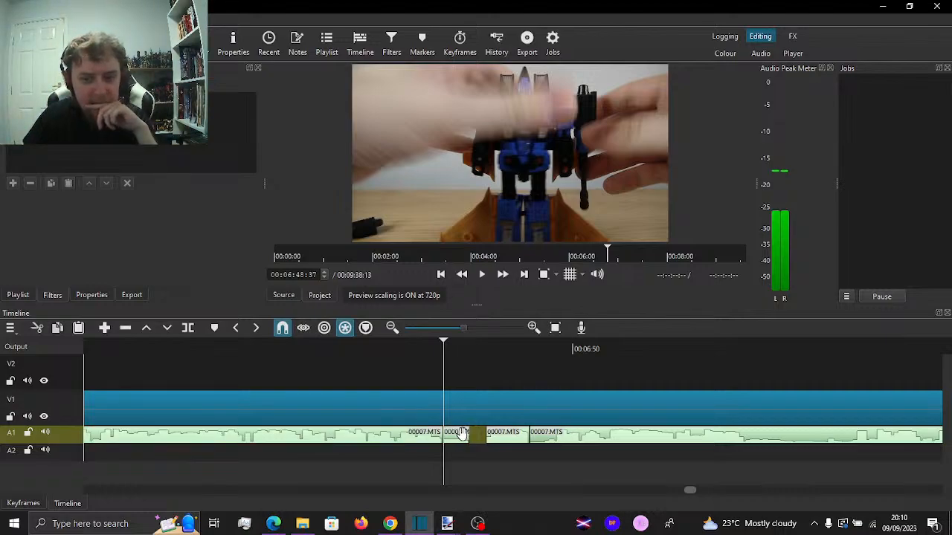
left_click(461, 434)
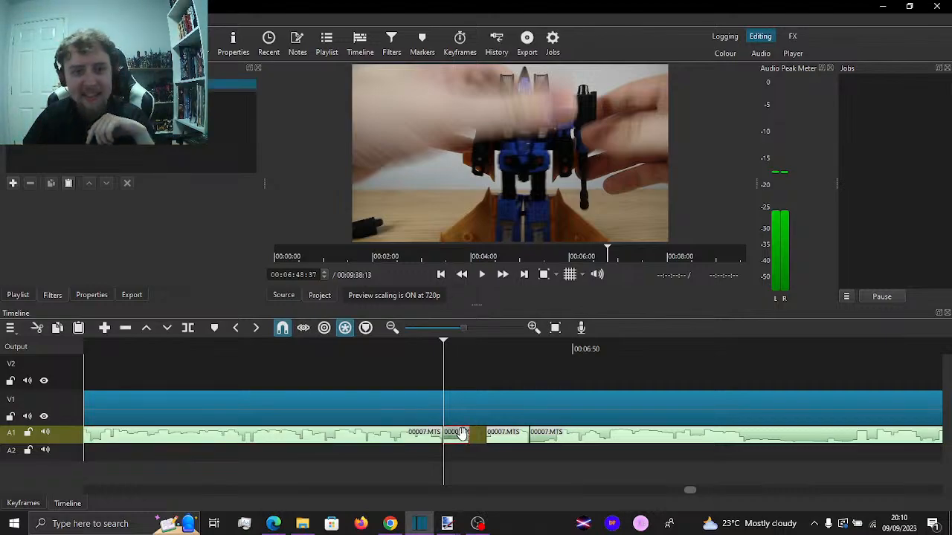
Slow the selected short A1 piece to a speed of 0.8x and play the section through the gap
left_click(92, 295)
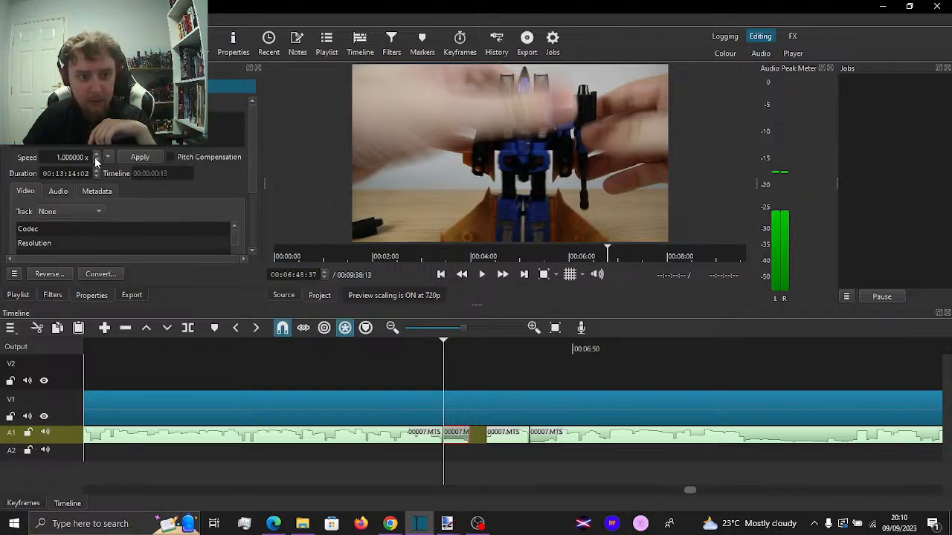
scroll(95, 157, "down", 2)
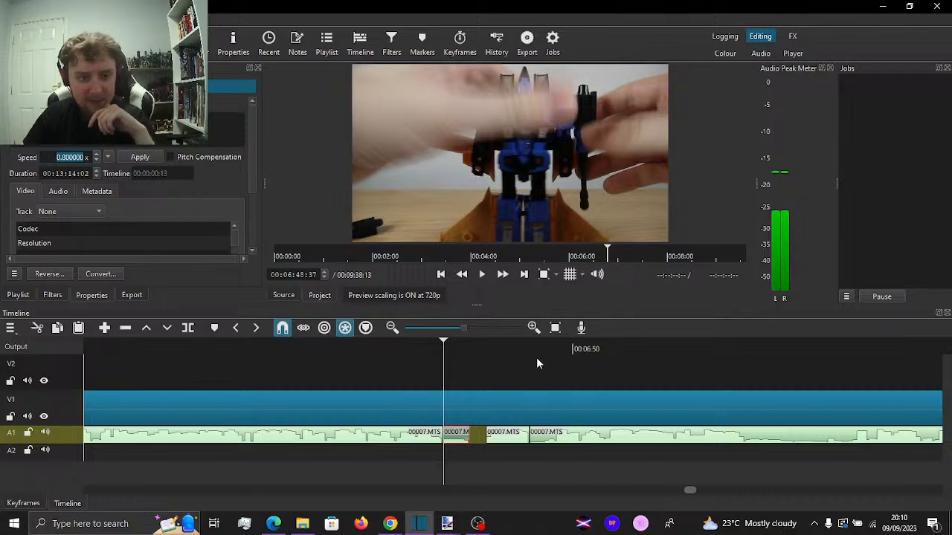
left_click(454, 384)
key("space")
key("space")
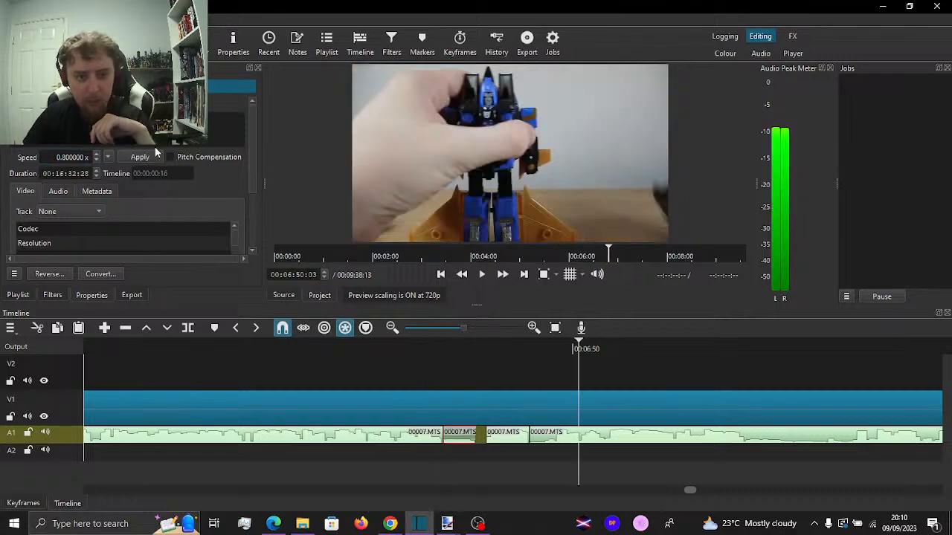
Enable pitch compensation for the short A1 piece, apply a speed of 0.7x and reduce the speed further to 0.6x
left_click(96, 160)
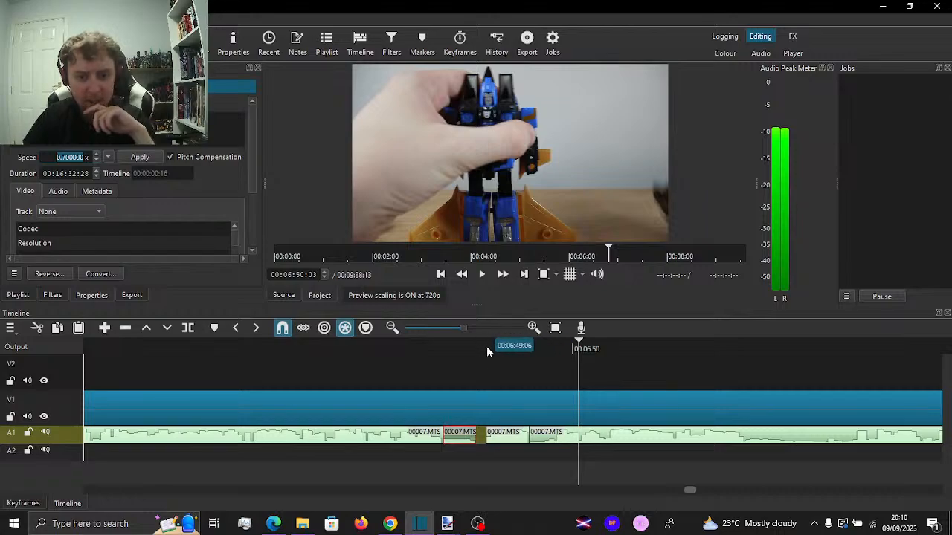
left_click(438, 354)
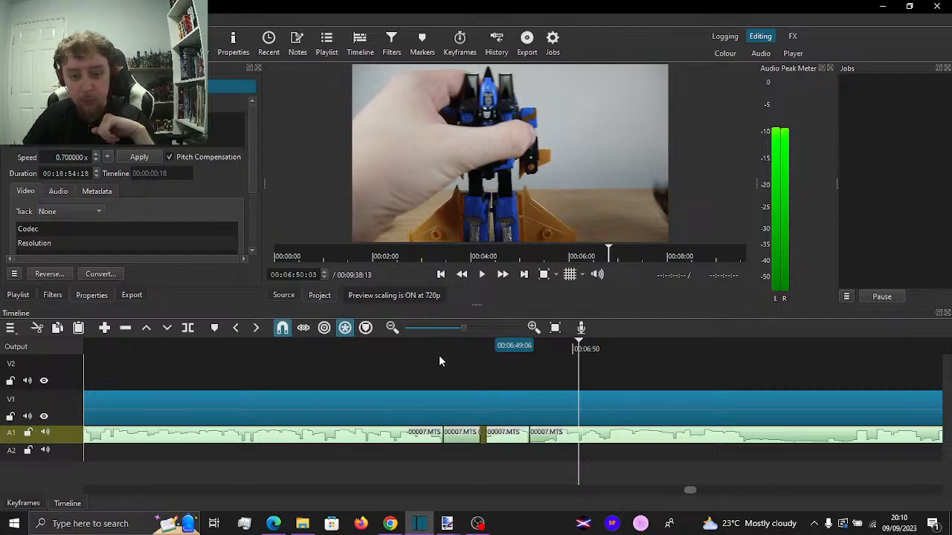
left_click(95, 160)
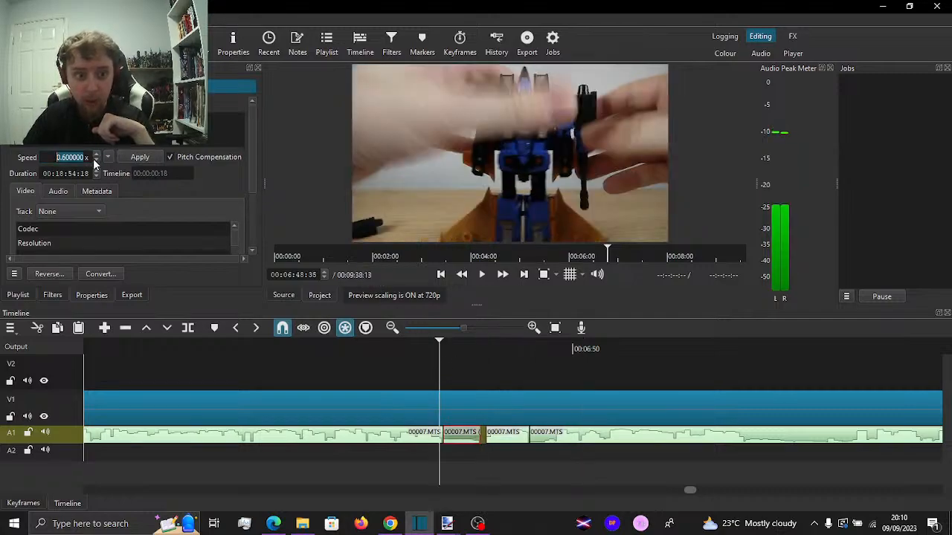
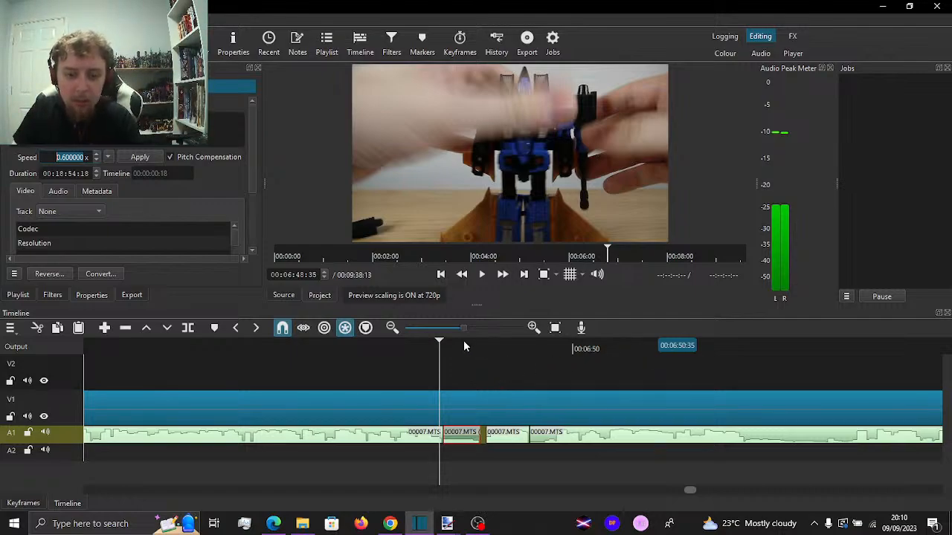
Apply a speed of 0.6x to the short A1 piece, lower it further to 0.5x and play across it
key("Return")
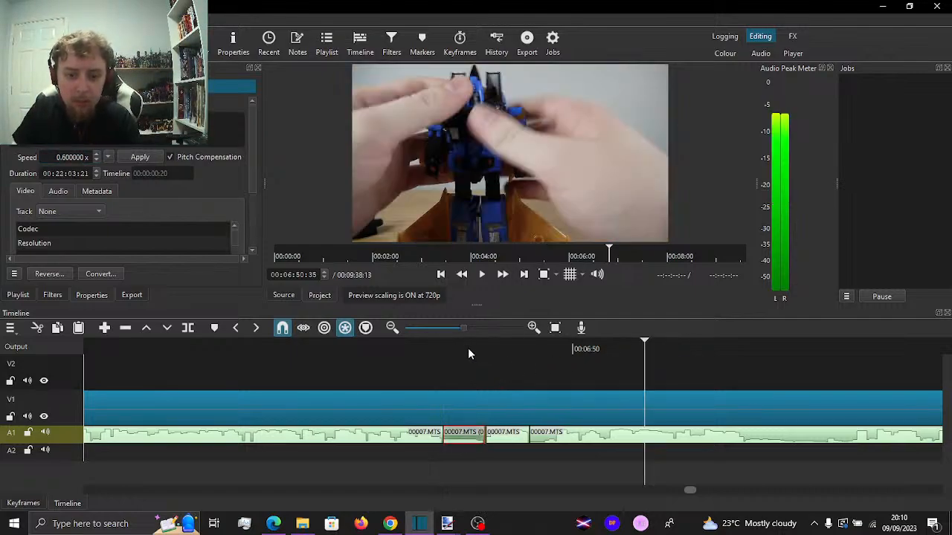
left_click(95, 159)
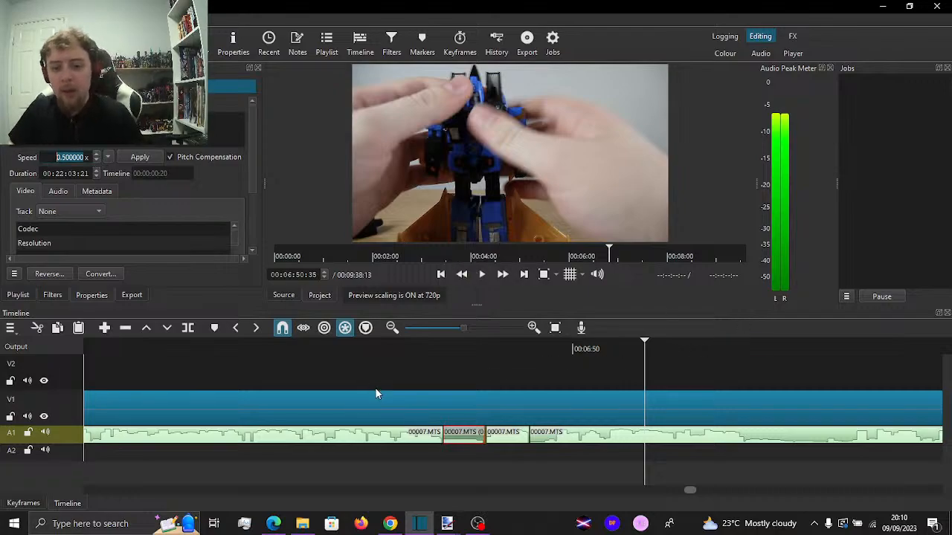
key("Return")
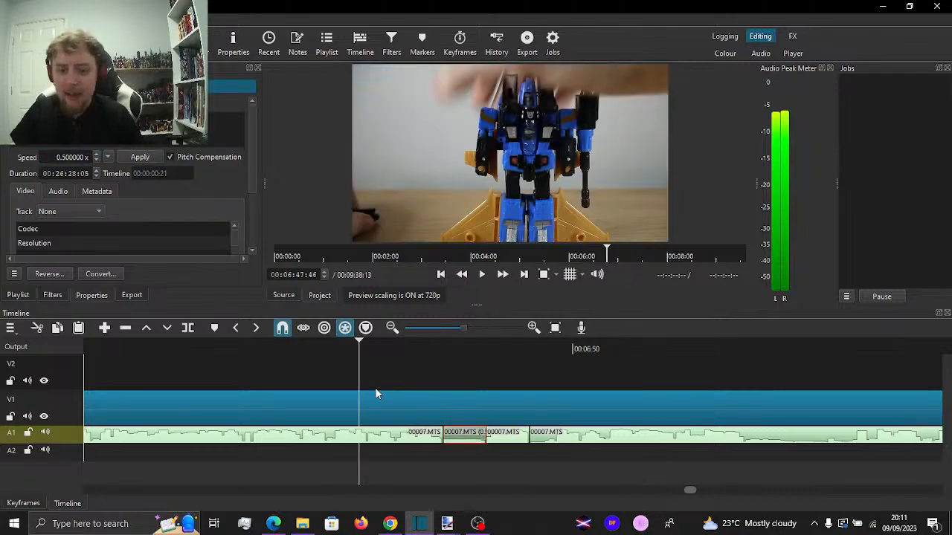
key("space")
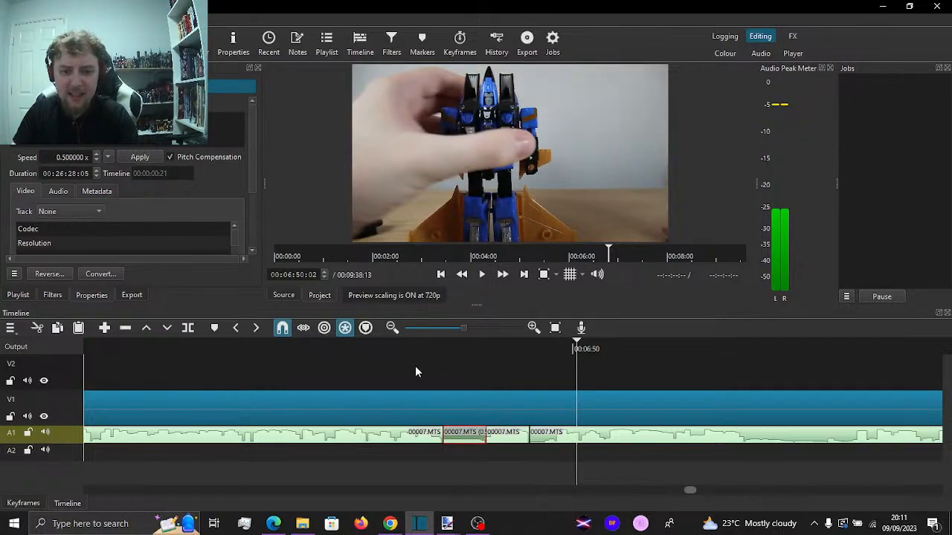
left_click(415, 366)
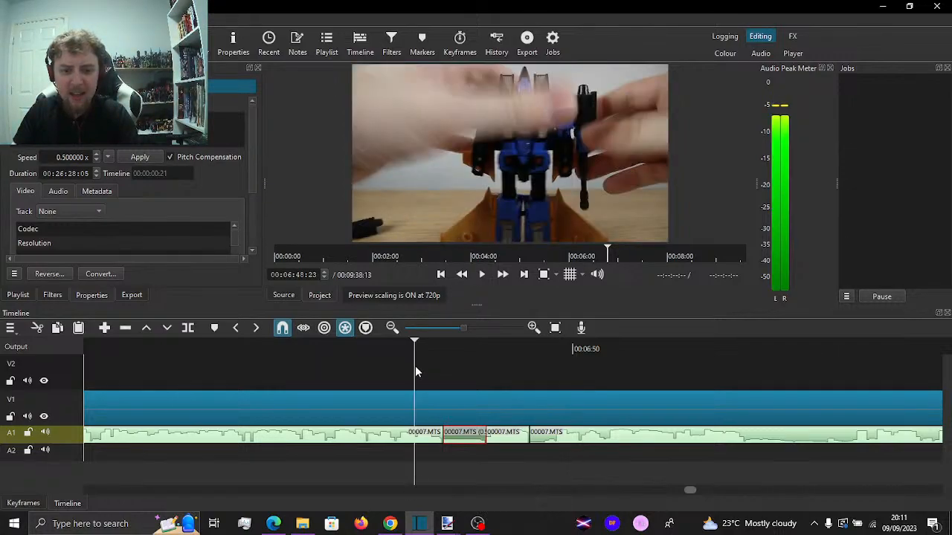
left_click(454, 372)
left_click(367, 369)
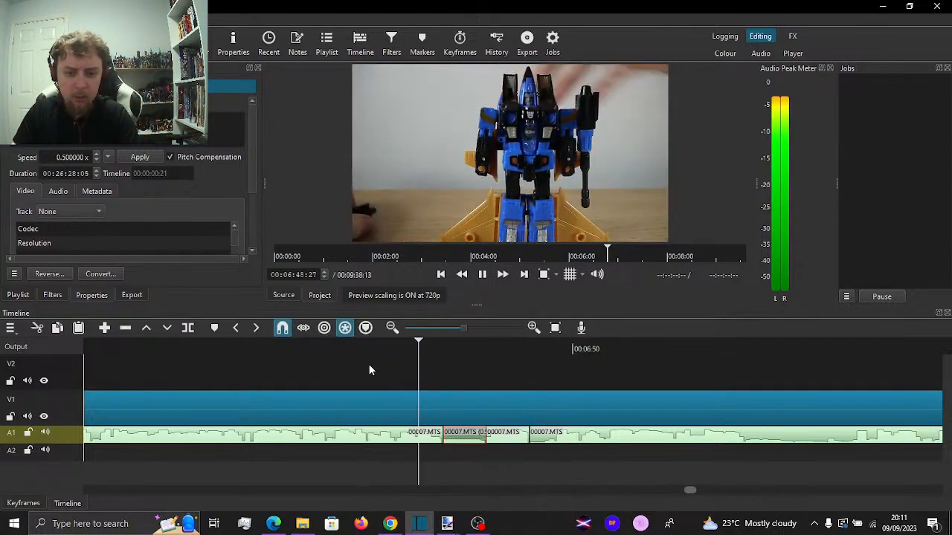
Delete the slowed short A1 piece, leaving its gap in place, and play the section across the gap
key("space")
key("BackSpace")
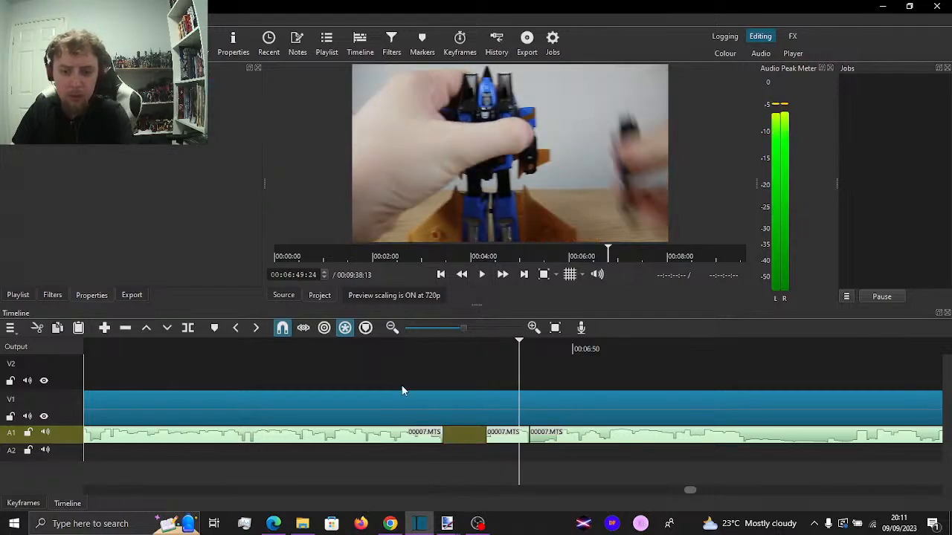
left_click(381, 373)
key("space")
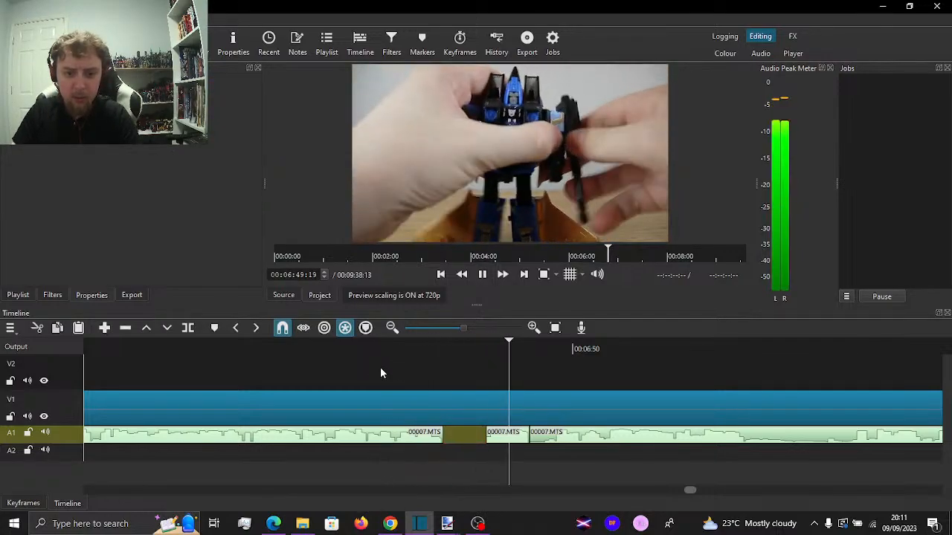
key("space")
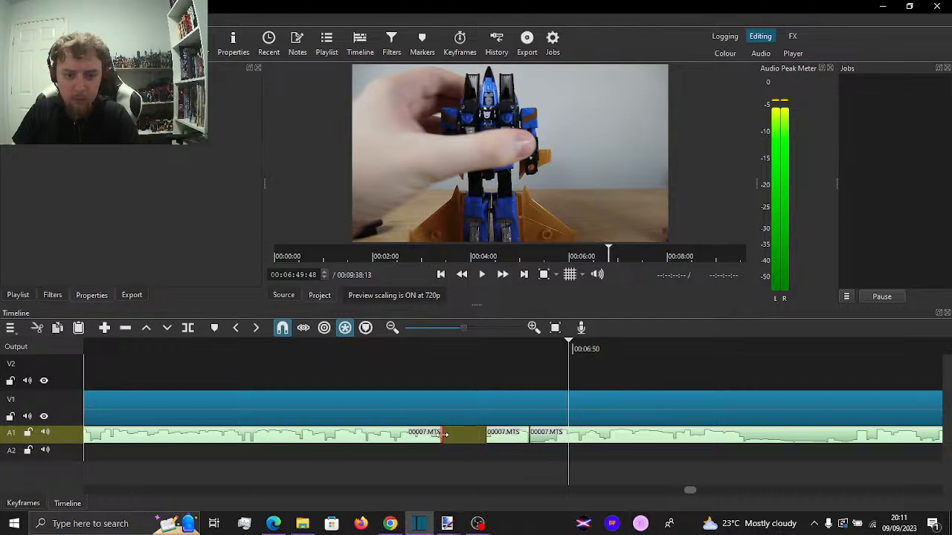
Extend the end of the A1 clip before the gap to about 00:06:49:01 and play through the join
left_click_drag(443, 437, 476, 440)
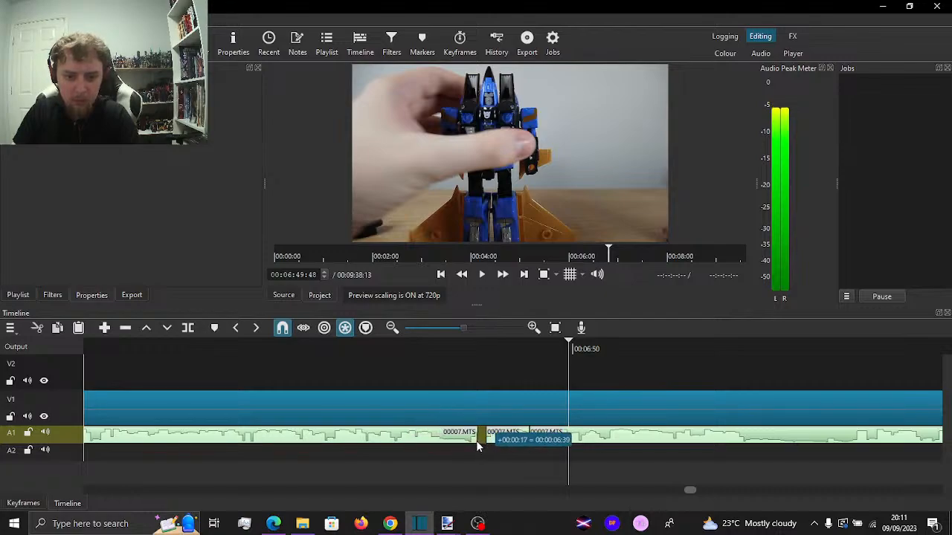
left_click(405, 368)
key("space")
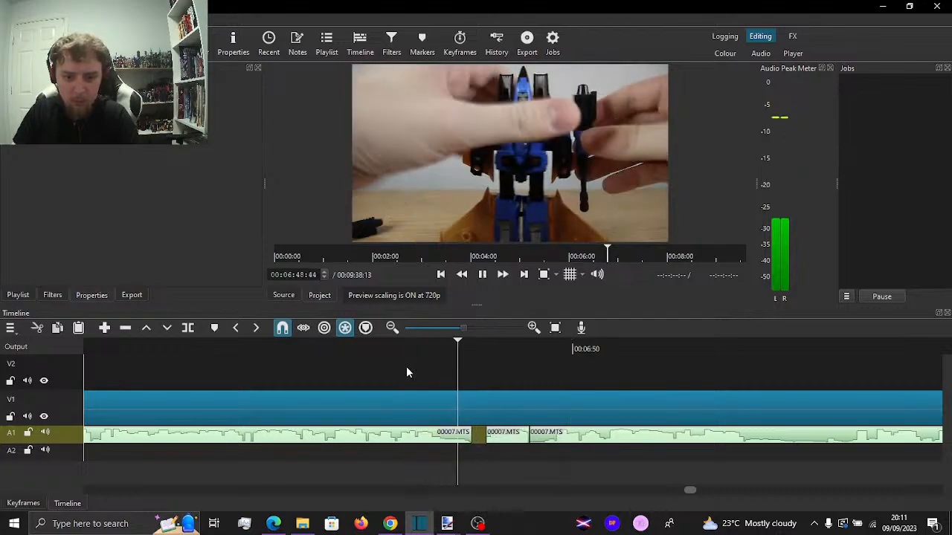
left_click(434, 366)
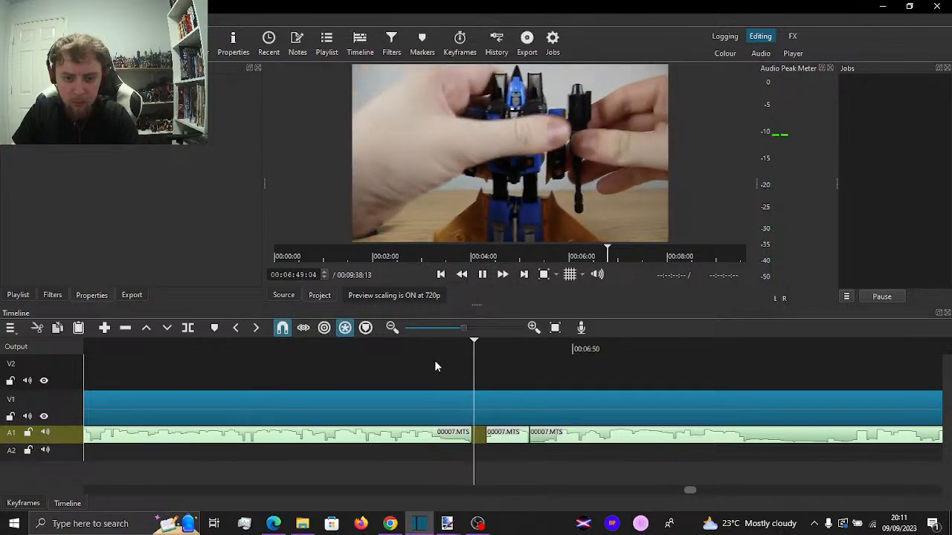
key("space")
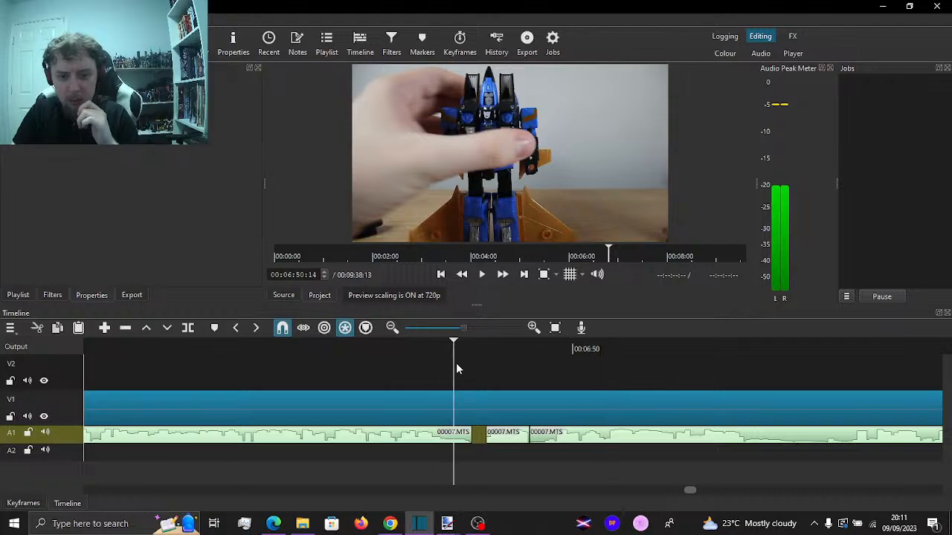
Split the A1 audio at 00:06:48:40 and turn off rippling across all tracks
left_click_drag(456, 363, 450, 359)
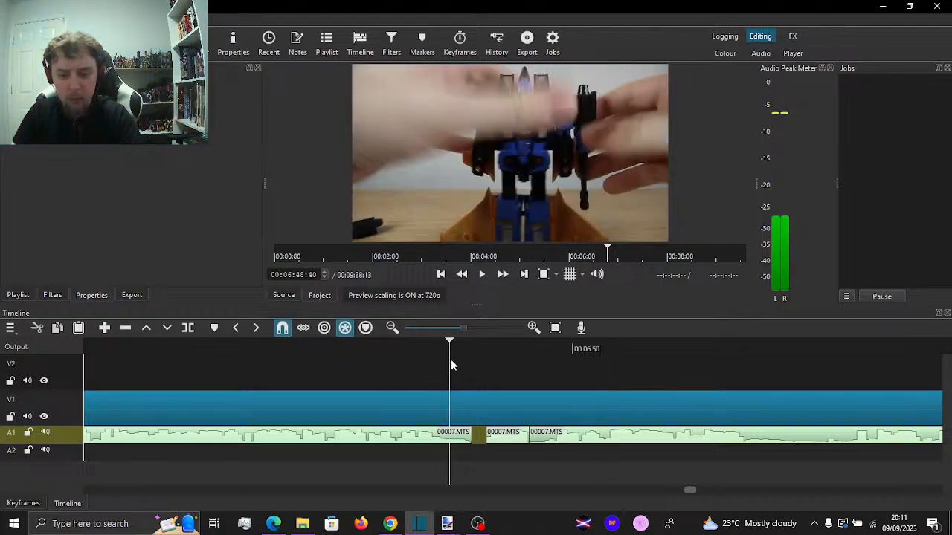
key("s")
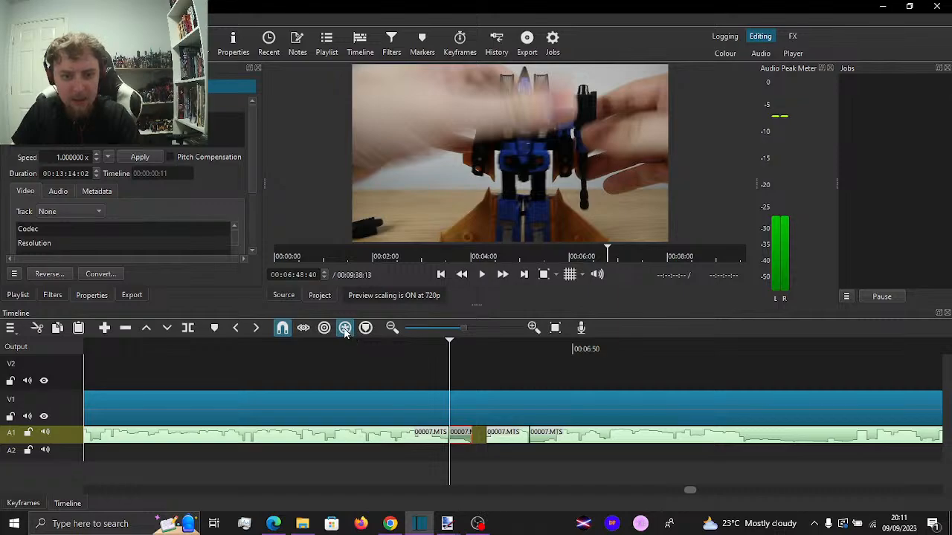
left_click(457, 450)
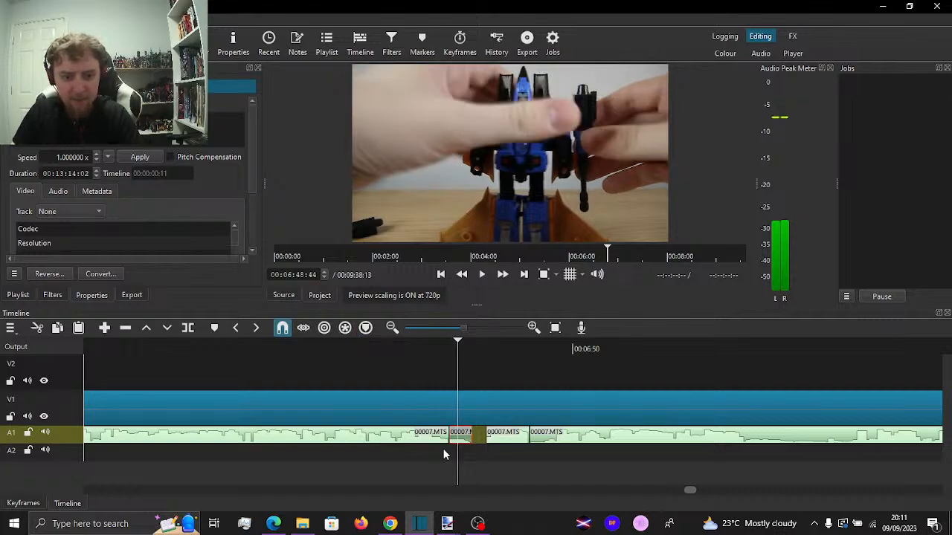
Paste a copy of the short A1 piece onto track A2 at 00:06:49:01 and play the section
left_click(81, 458)
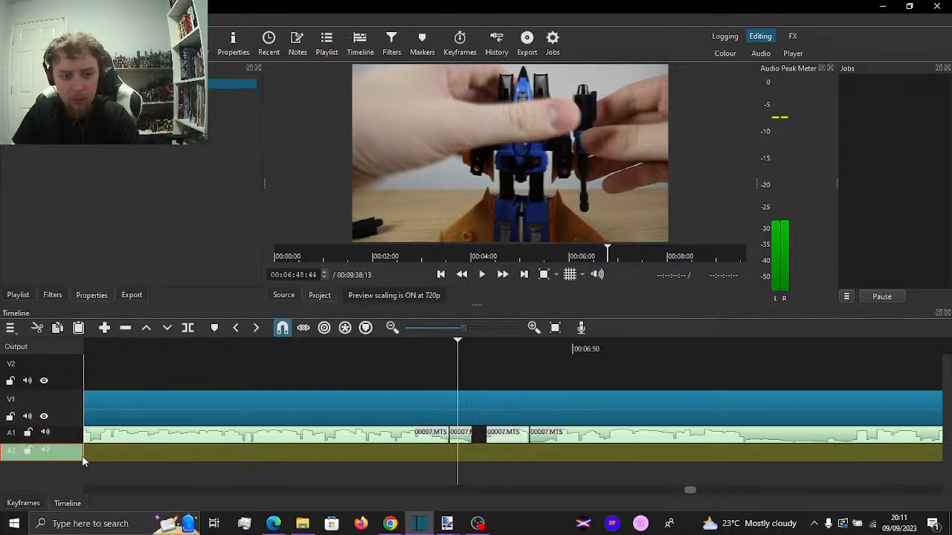
left_click(472, 459)
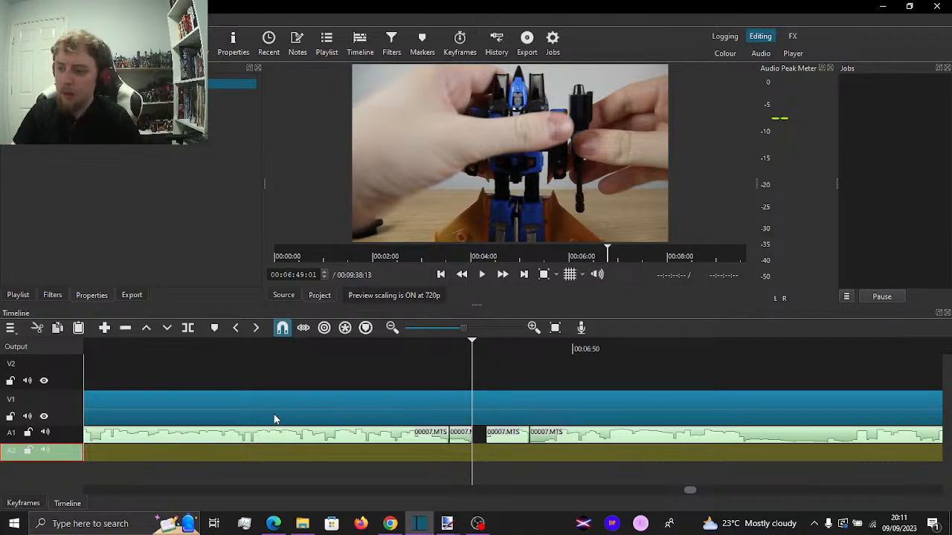
key("ctrl+v")
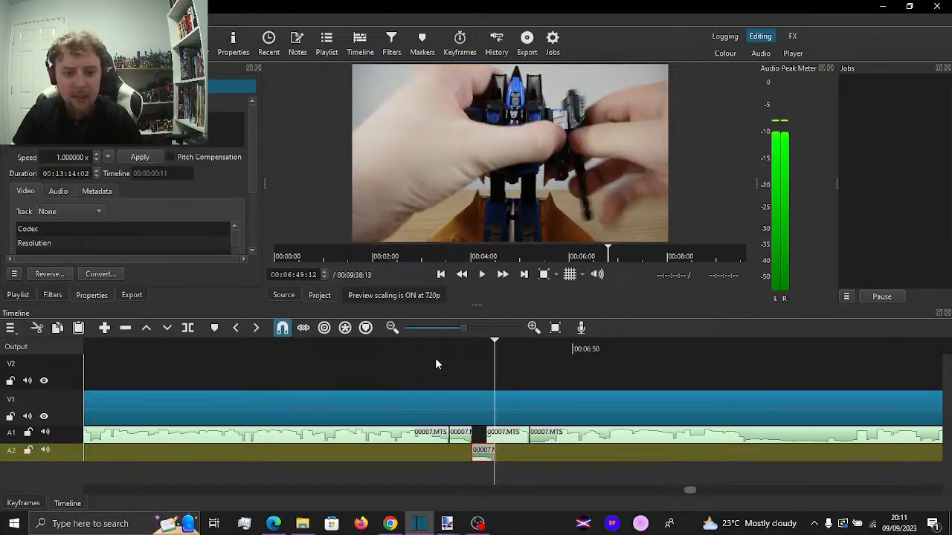
left_click(435, 360)
key("space")
key("space")
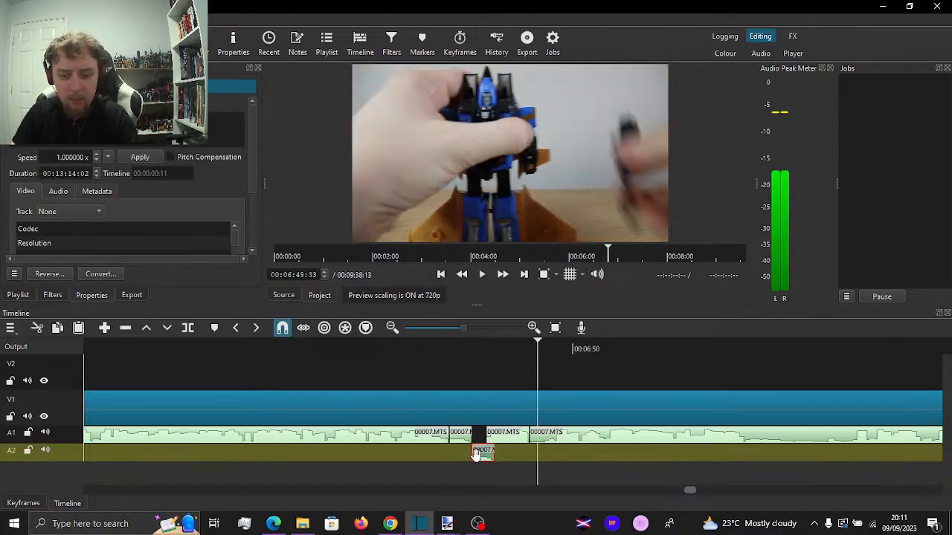
Trim the end of the pasted A2 piece to a duration of 9 frames
key("=")
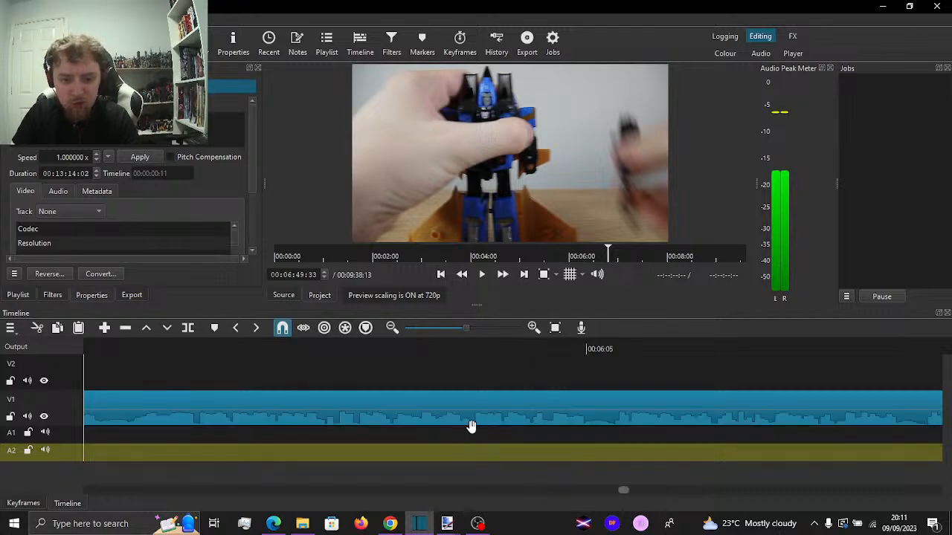
key("=")
key("=")
key("=")
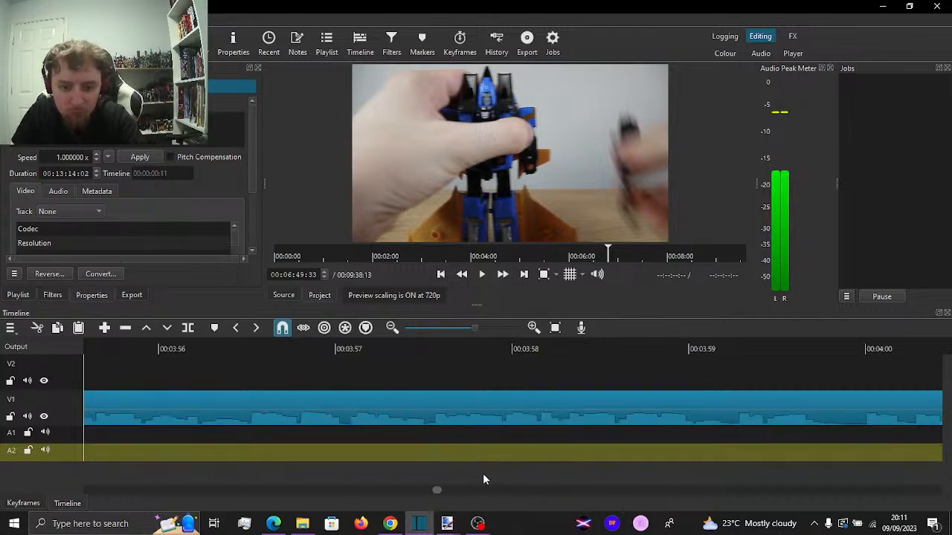
key("=")
key("=")
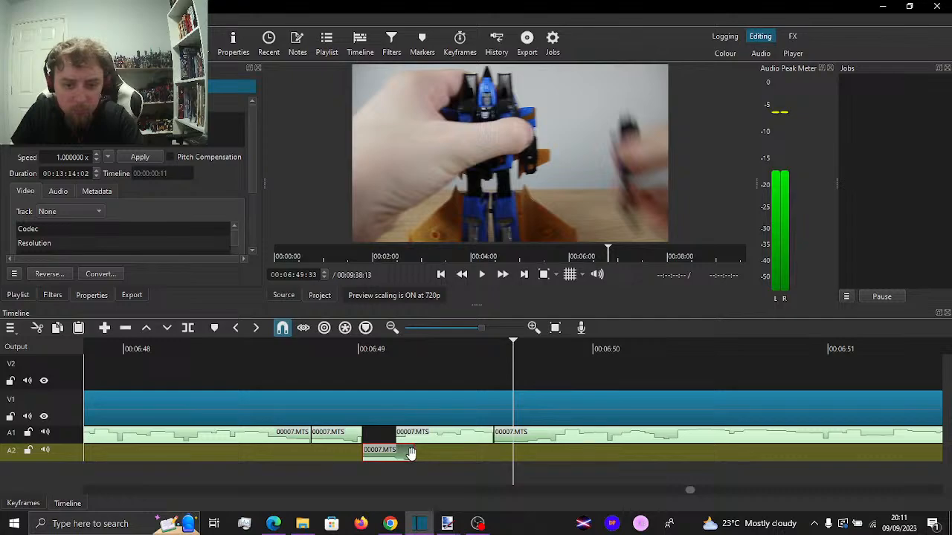
left_click_drag(402, 454, 399, 453)
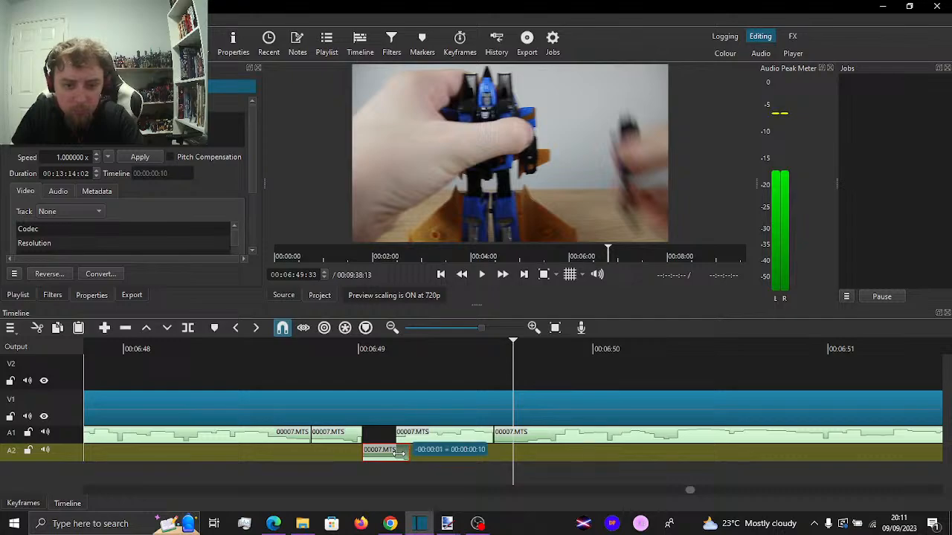
Trim the end of the short A1 piece before the gap back to 00:06:48:49 and play through it
left_click(331, 364)
key("space")
left_click(334, 366)
left_click_drag(346, 373, 356, 374)
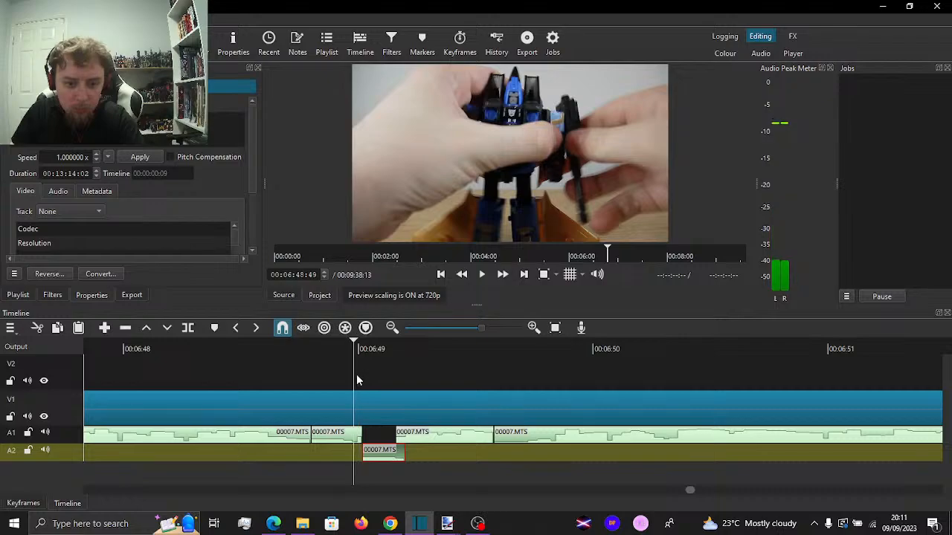
left_click(344, 437)
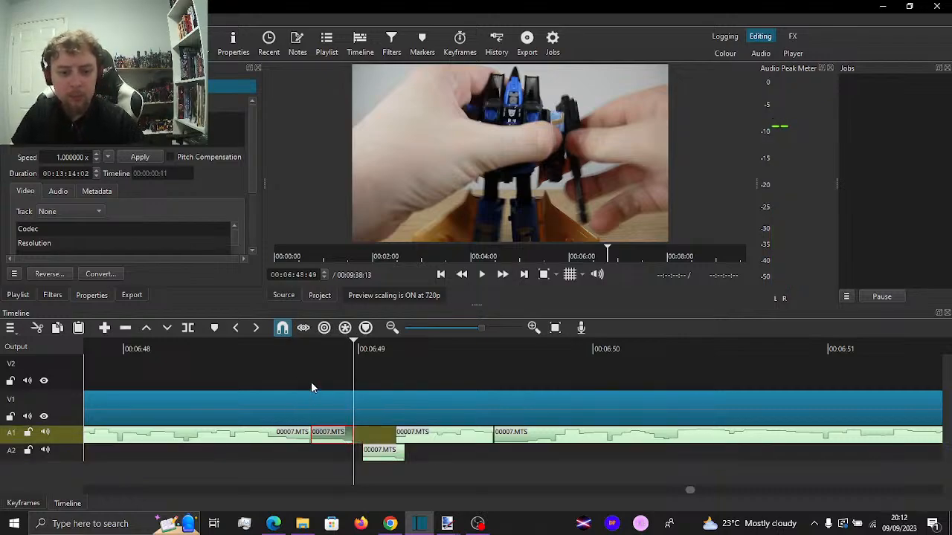
key("space")
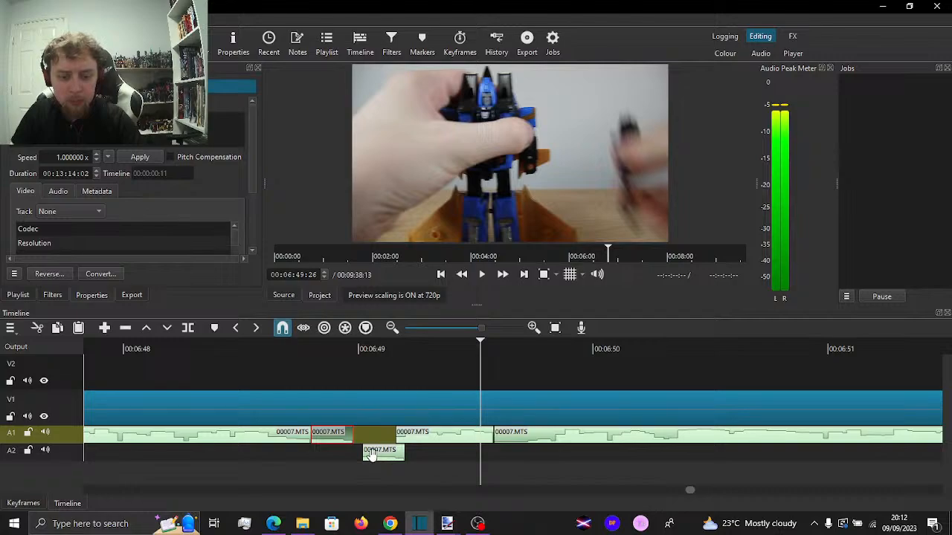
Shift the A2 piece earlier so it overlaps the short A1 piece's end, and slow it to 0.8x speed
left_click_drag(372, 456, 353, 455)
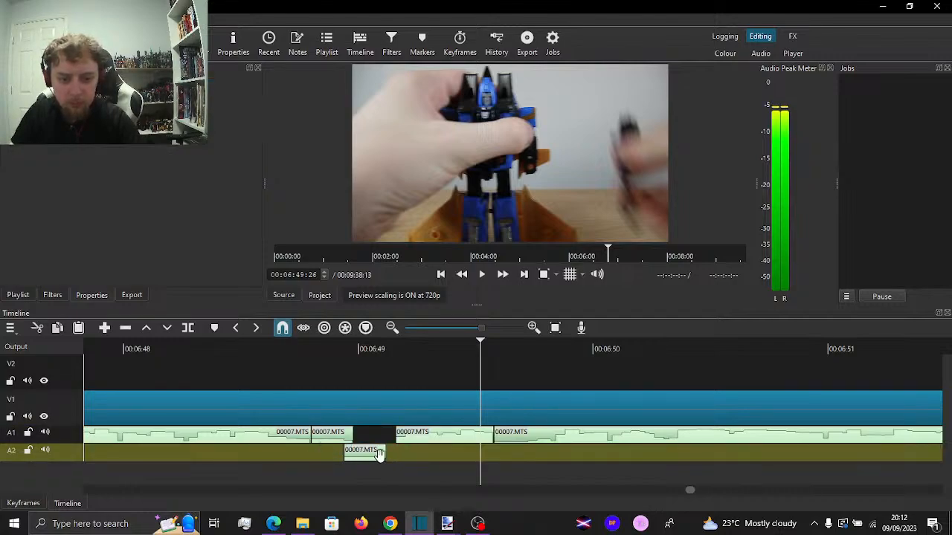
left_click(377, 452)
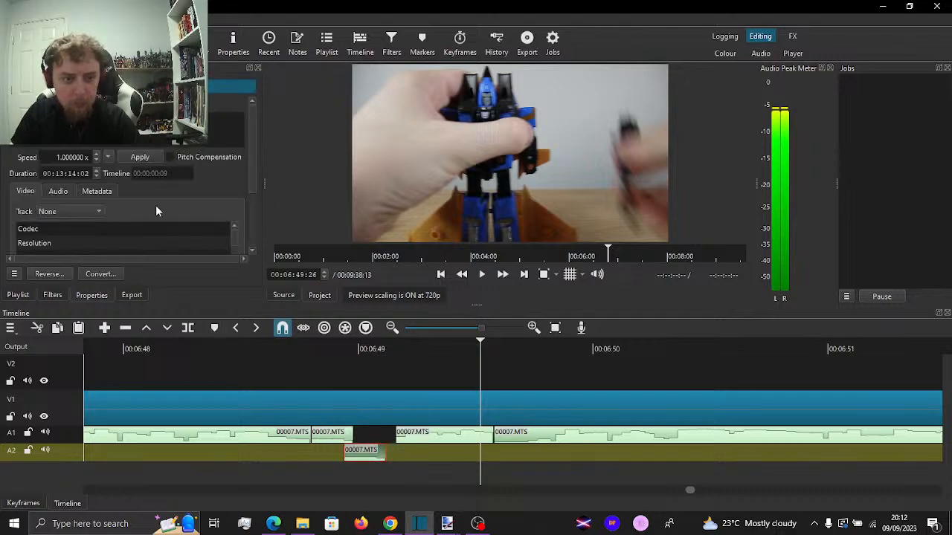
left_click(96, 160)
left_click(97, 161)
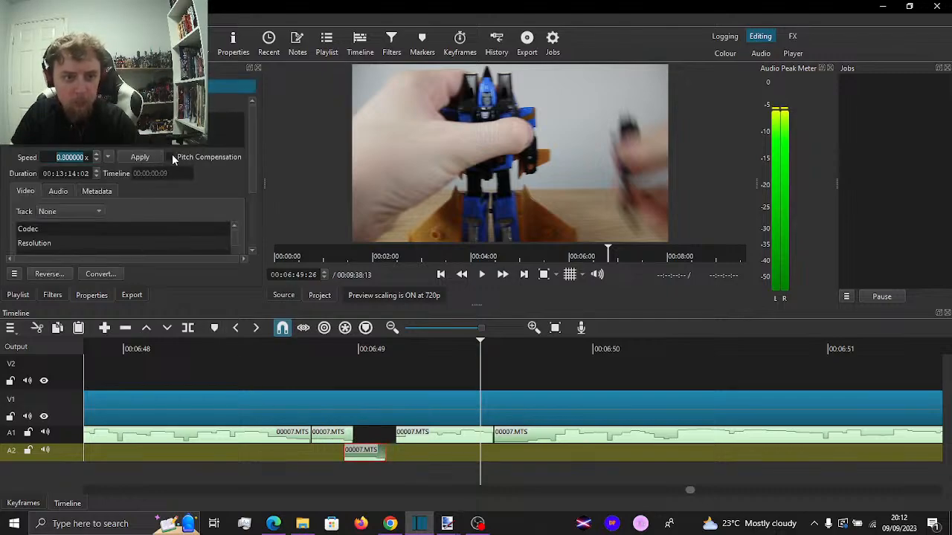
left_click(195, 189)
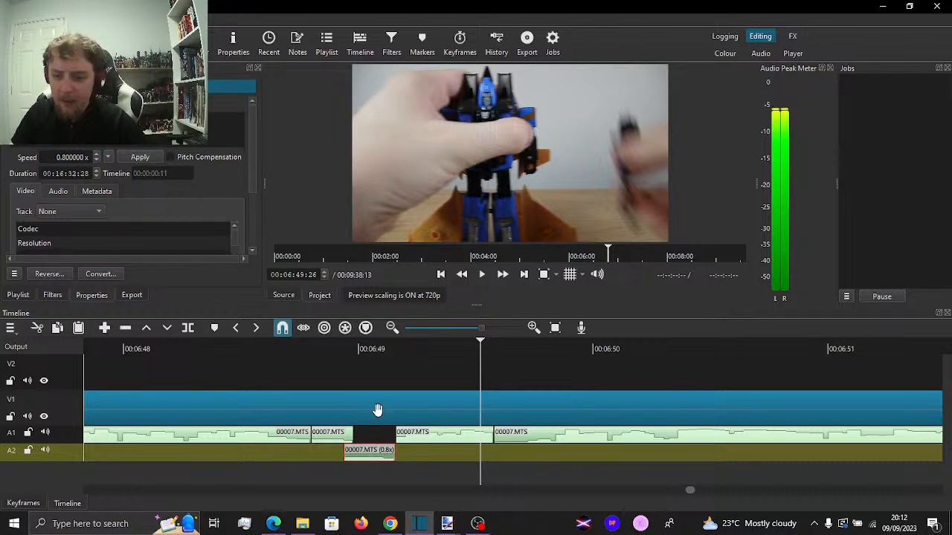
left_click(220, 360)
key("space")
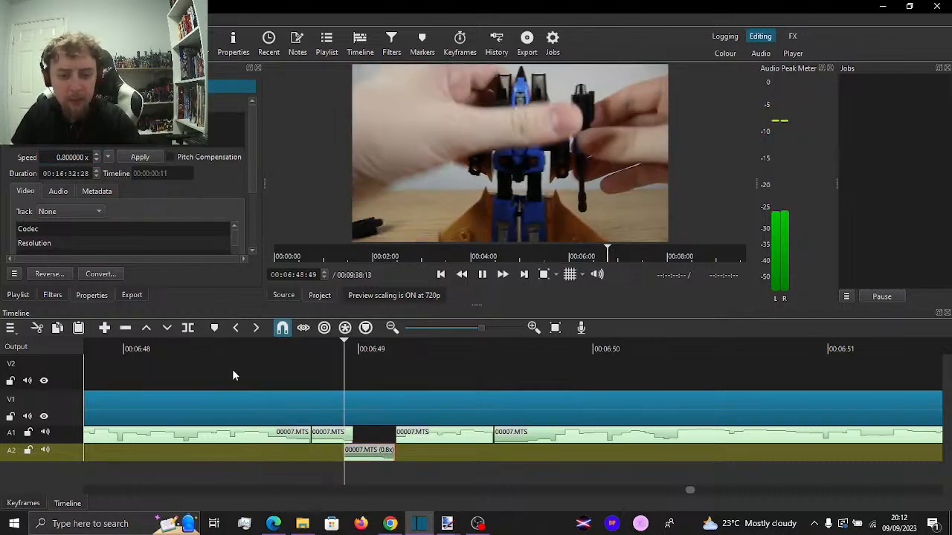
key("space")
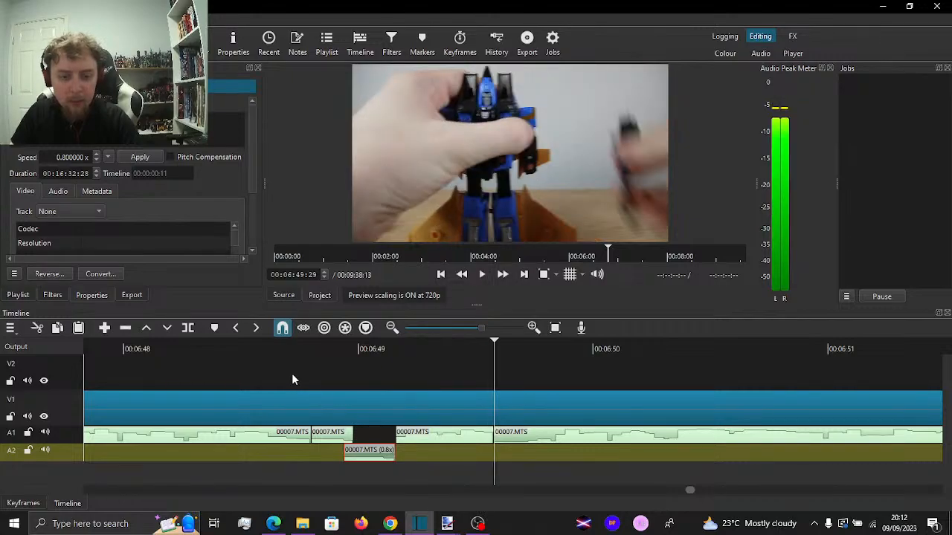
Enable pitch compensation for the A2 piece and play the section through the gap
left_click(171, 157)
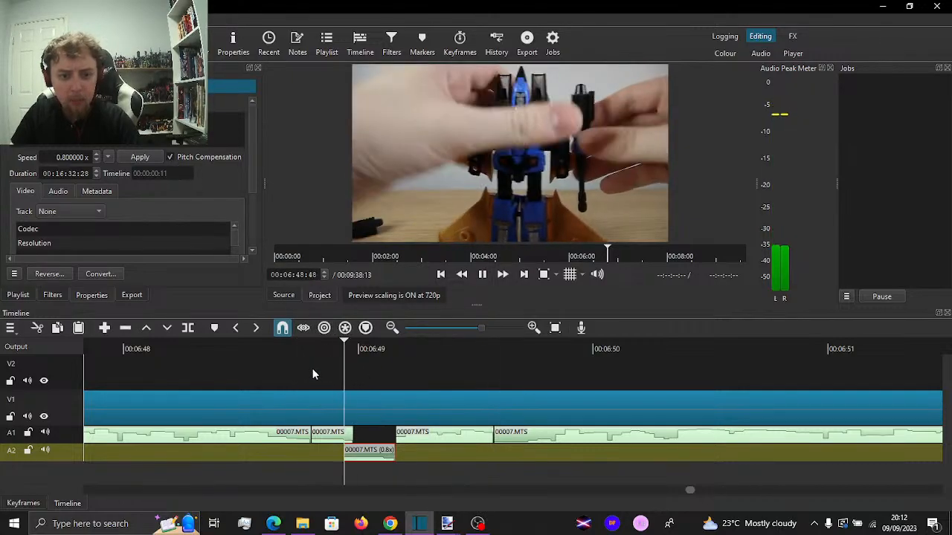
left_click(258, 364)
key("space")
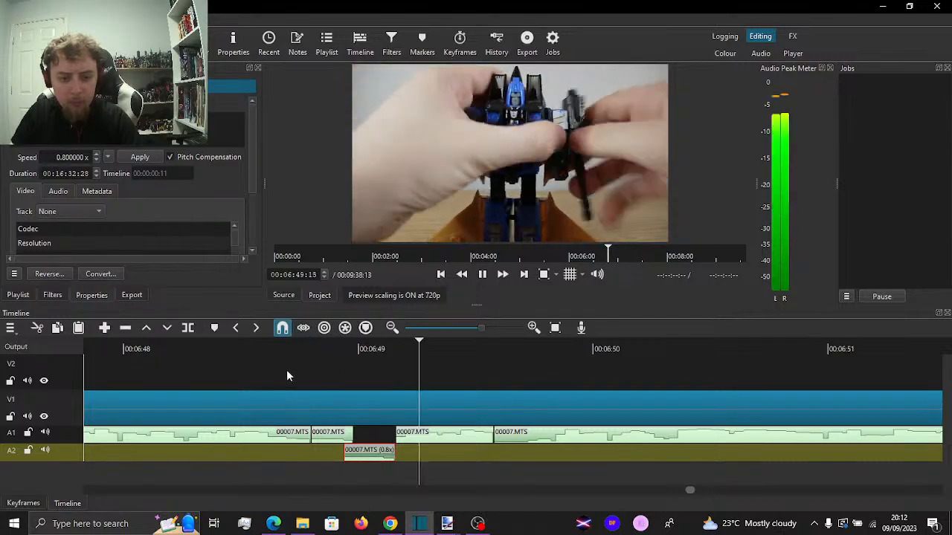
Move the 0.8x piece from A2 up into the A1 gap and play through it
key("space")
left_click_drag(372, 435, 374, 431)
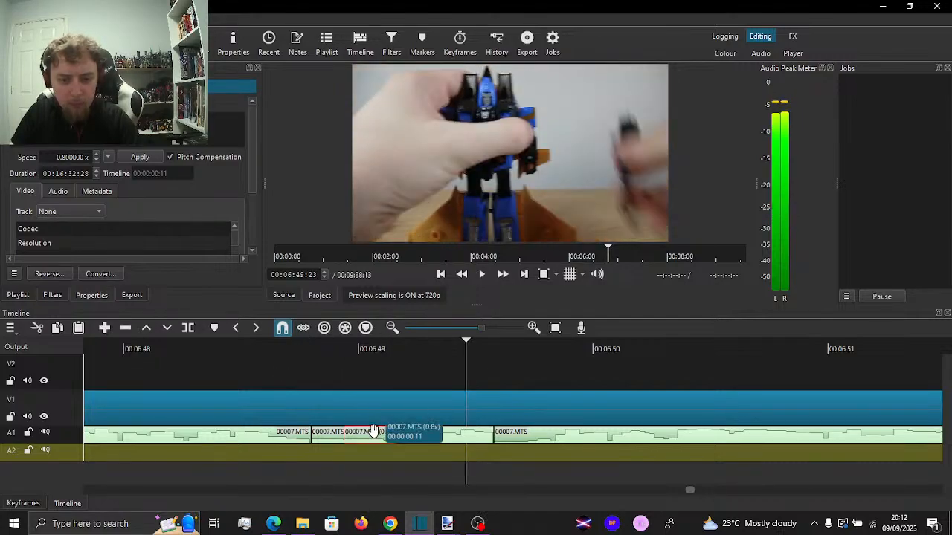
left_click(327, 458)
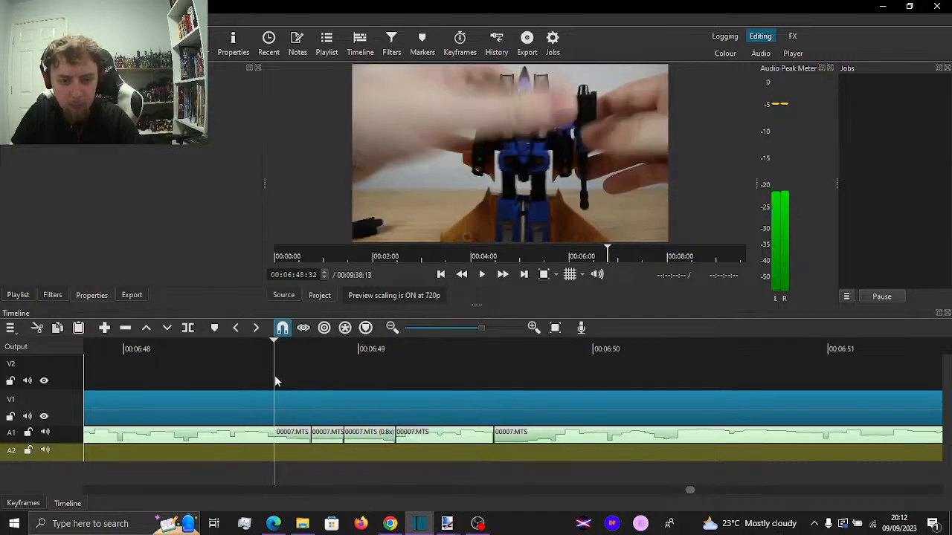
left_click(274, 375)
key("space")
left_click(239, 370)
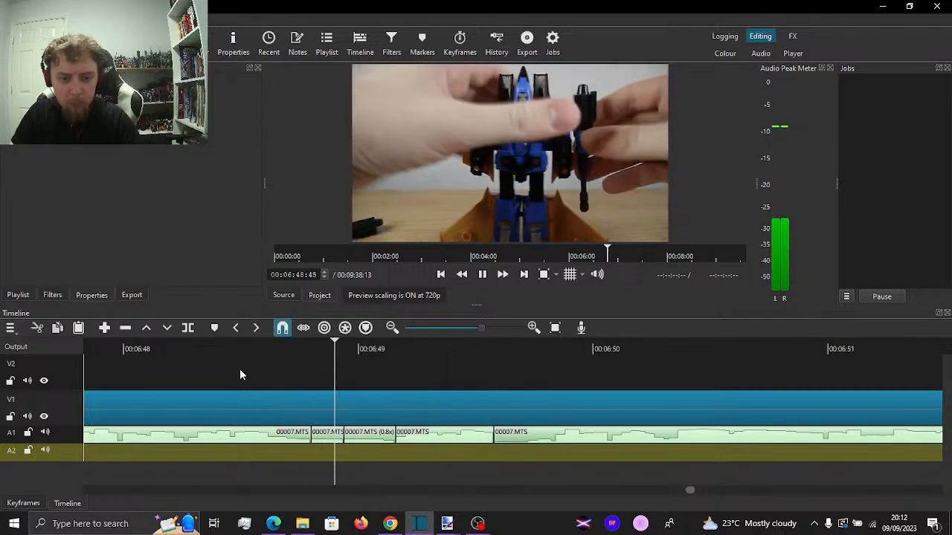
key("space")
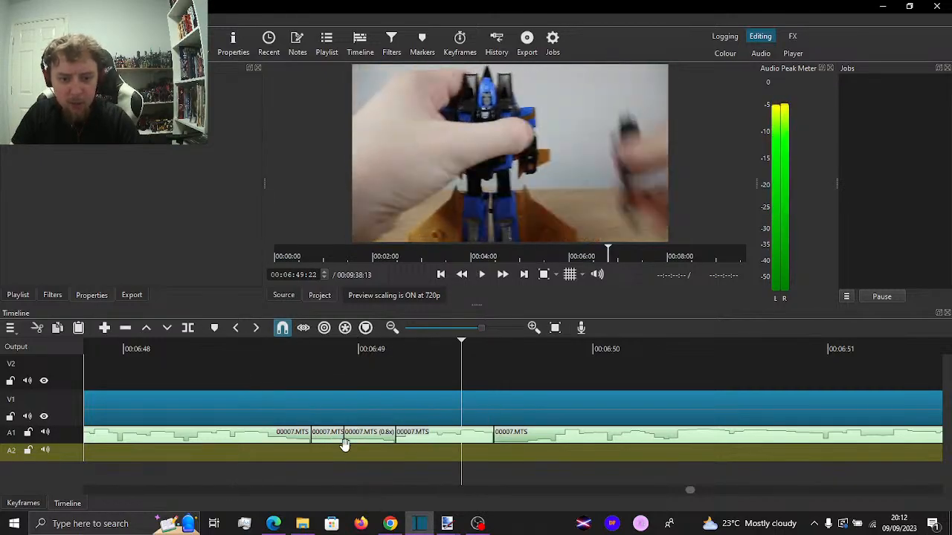
Add a crossfade between the short A1 piece and the 0.8x piece after it, and play through the join
left_click(340, 437)
left_click_drag(365, 438, 361, 437)
left_click(259, 370)
key("space")
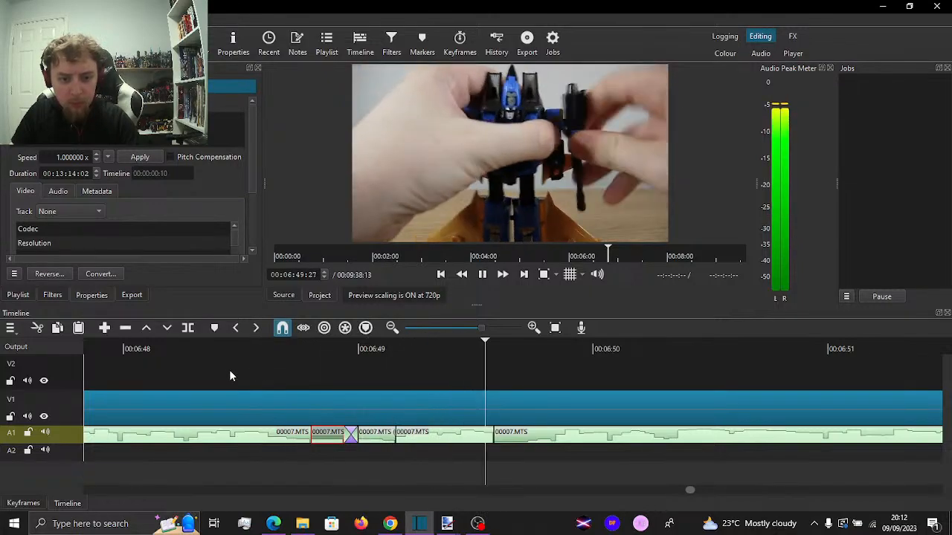
left_click(195, 372)
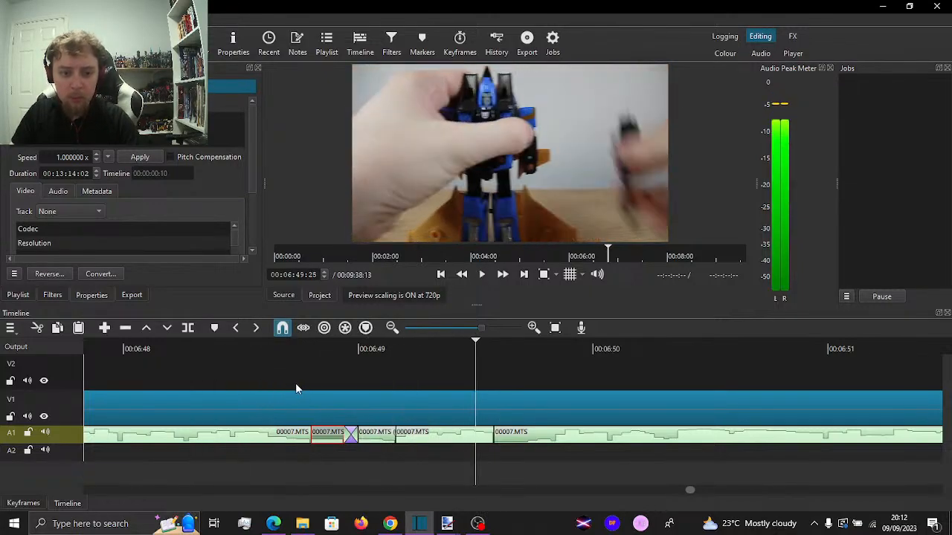
key("space")
Add a crossfade between the long A1 clip and the short piece after it, and play through the joins
left_click(297, 386)
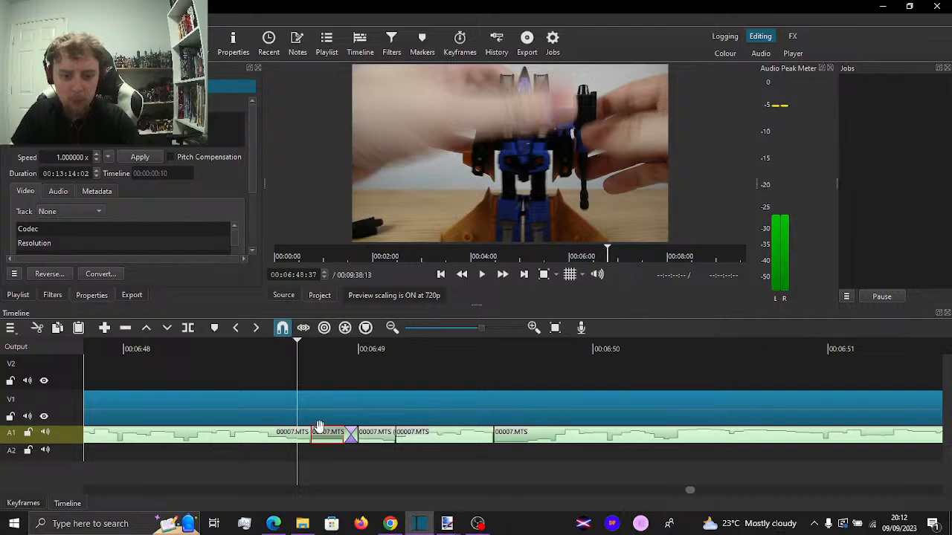
left_click(310, 436)
mouse_move(311, 436)
left_mouse_down()
mouse_move(335, 437)
mouse_move(302, 437)
left_mouse_up()
key("space")
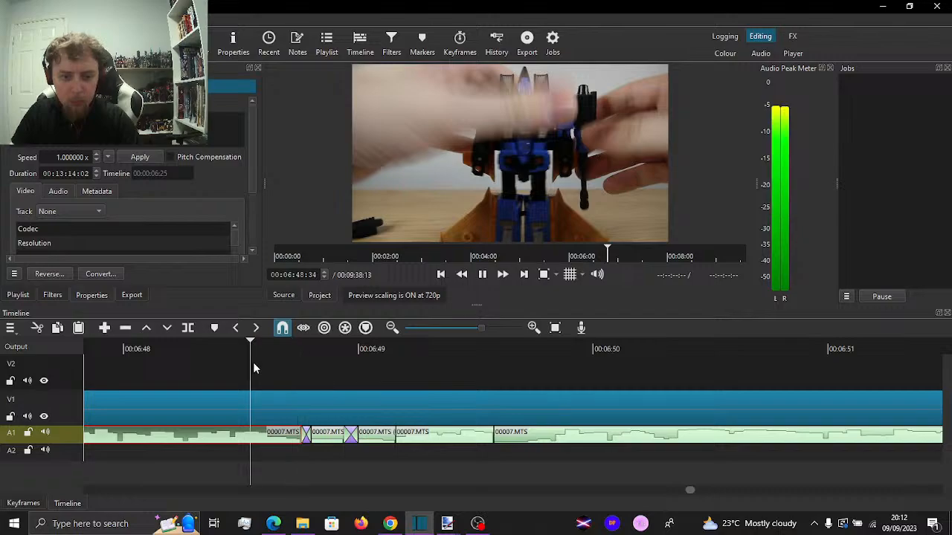
left_click(134, 359)
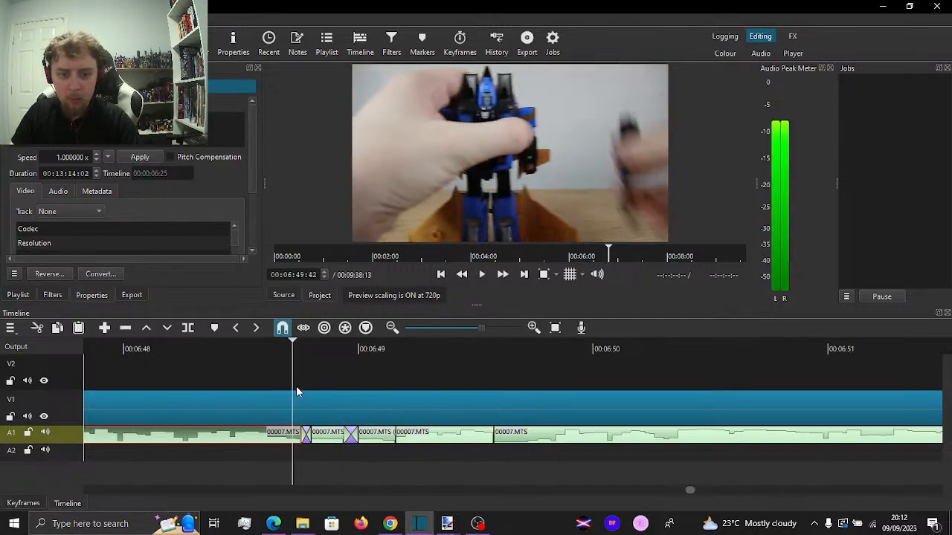
key("space")
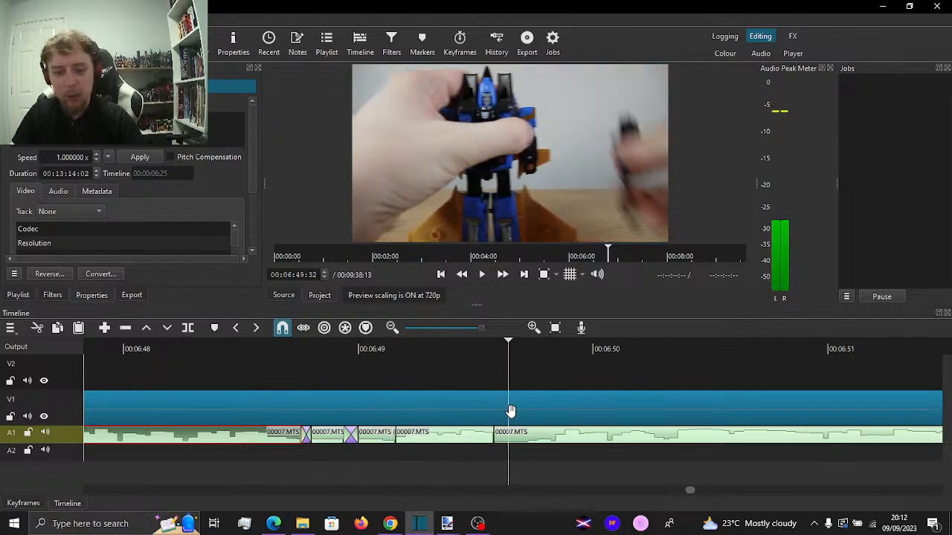
Turn on ripple for all tracks, select the V1 clip, and play the repaired audio section from 00:06:47:29
scroll(510, 410, "down", 2)
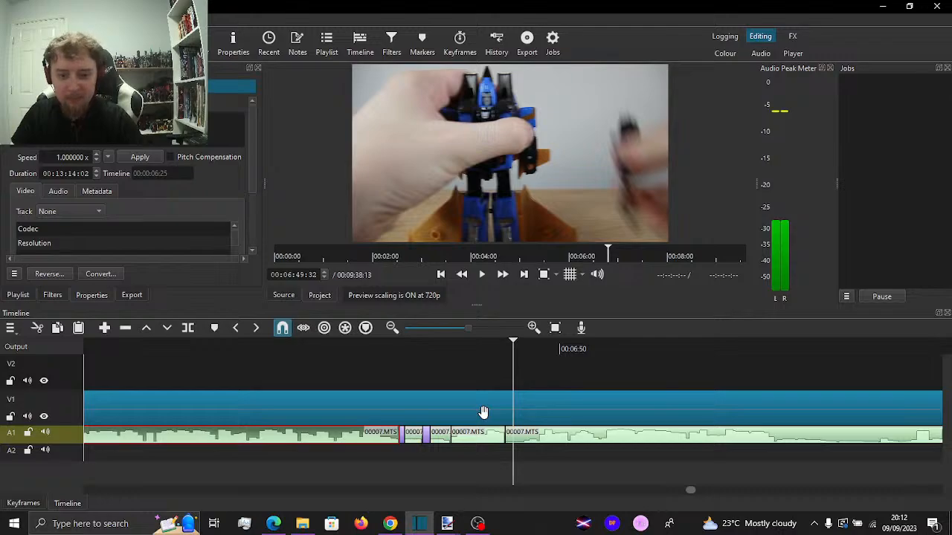
scroll(483, 412, "down", 3)
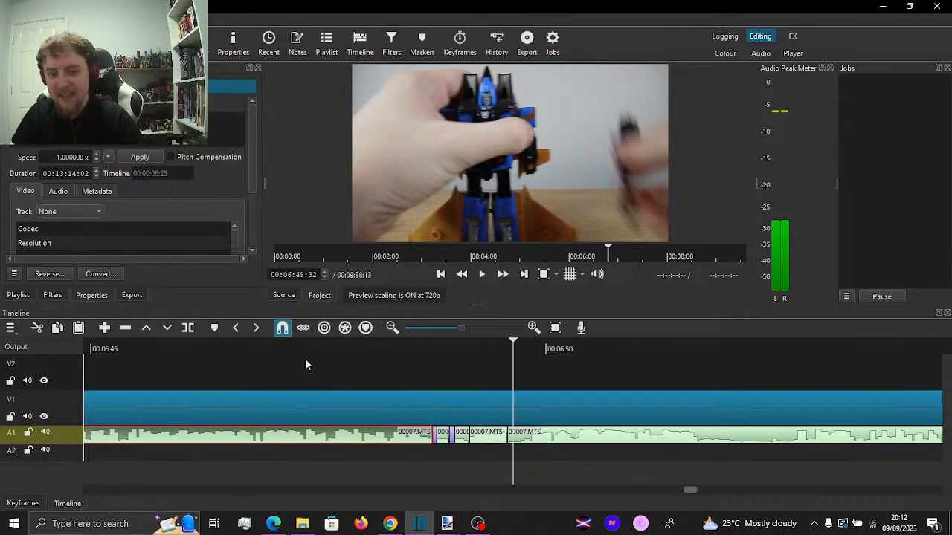
left_click(325, 373)
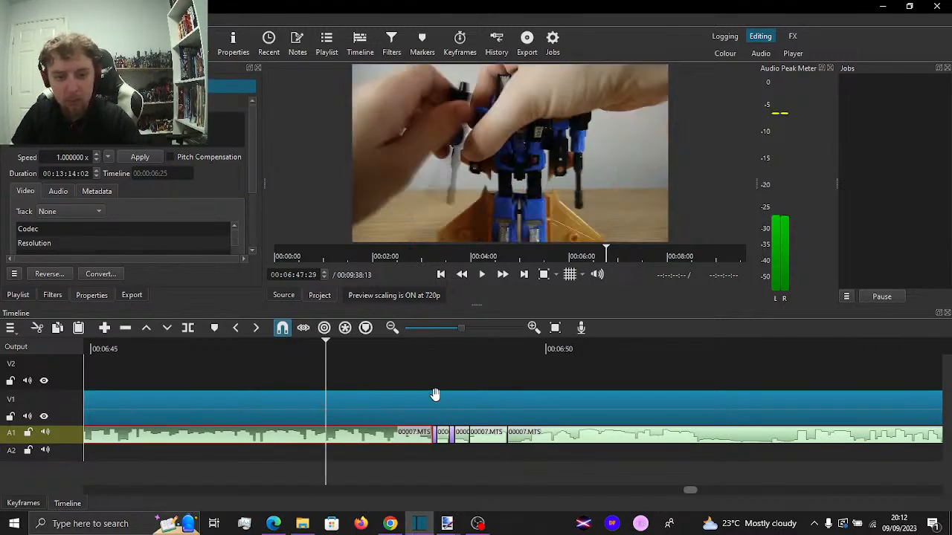
key("Up")
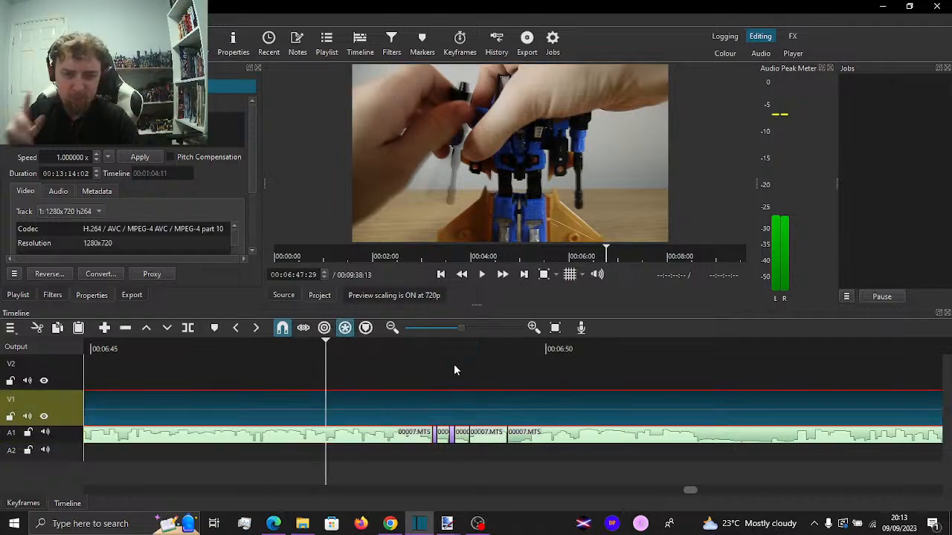
key("space")
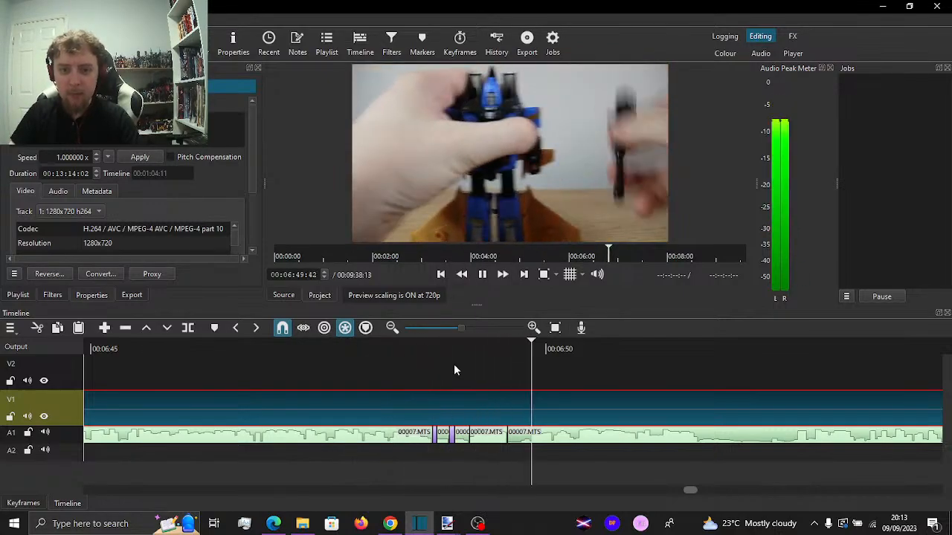
key("space")
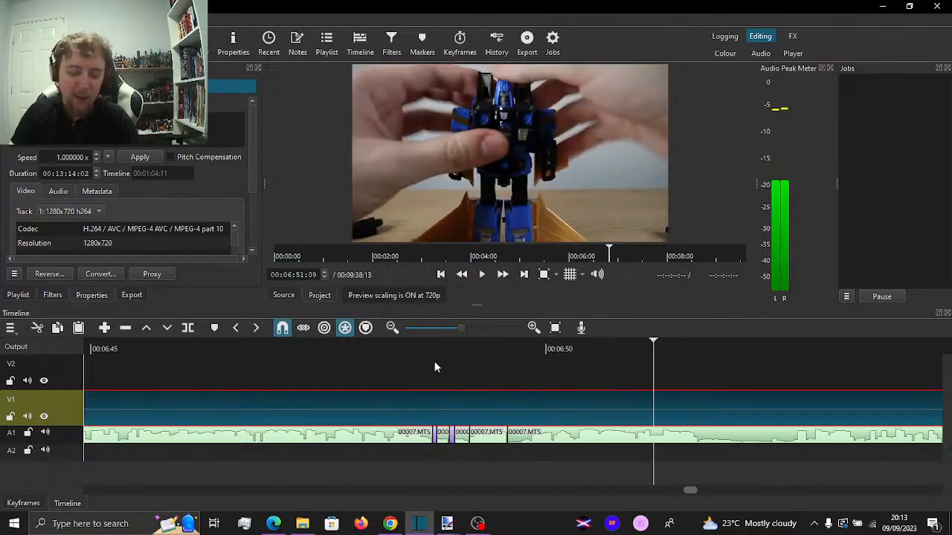
Replay the A1 joins around 00:06:49 and let playback run on past the 00:07:50 cut
left_click(436, 373)
key("space")
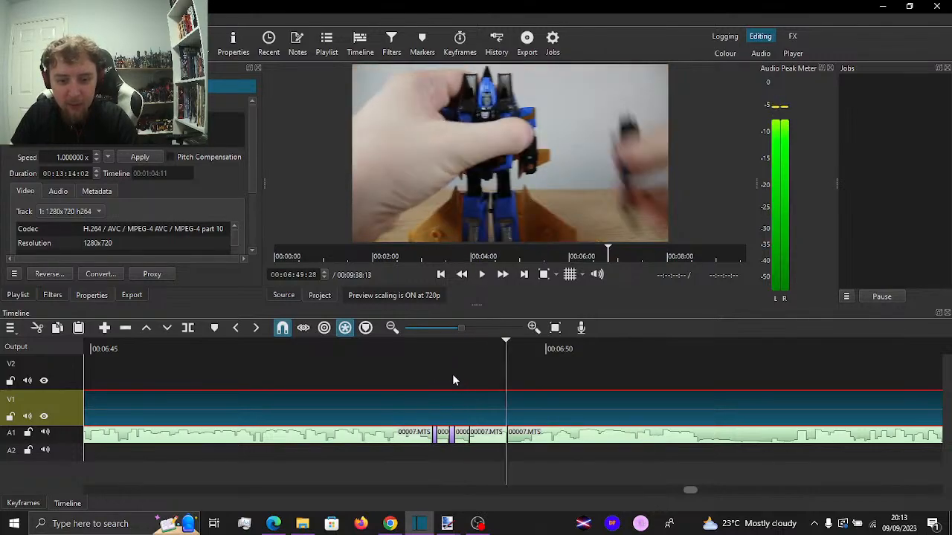
left_click(460, 380)
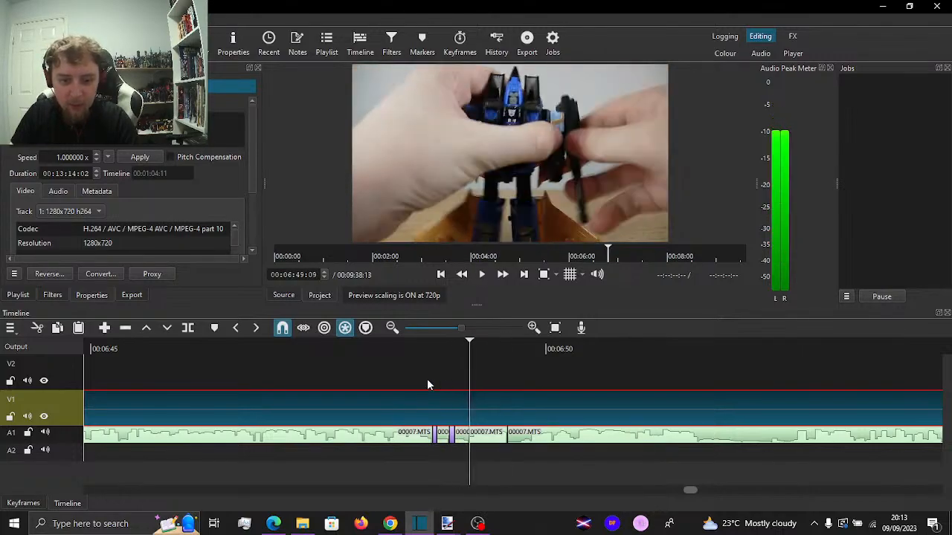
left_click(380, 374)
key("space")
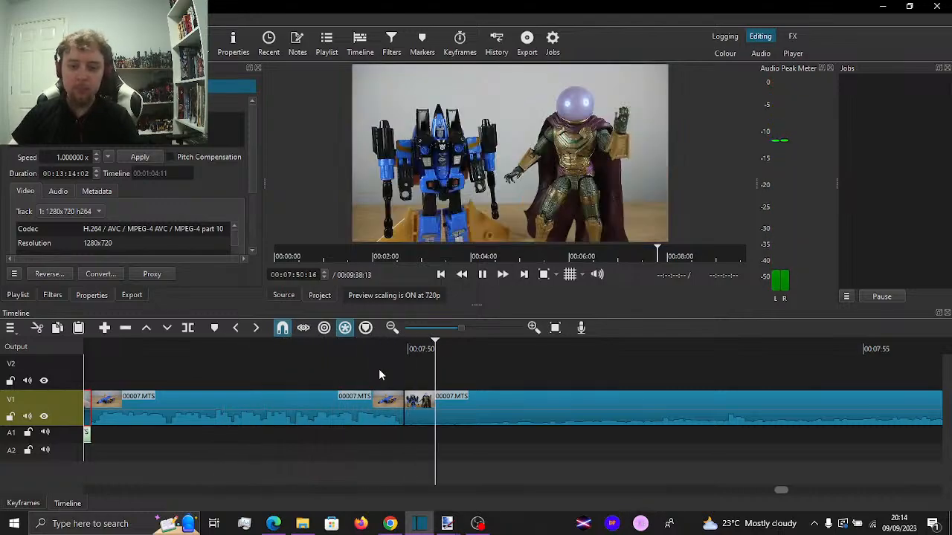
Cut V1 at 00:08:34:05 and delete the section between the 00:07:50 cut and that point, leaving a gap
key("minus")
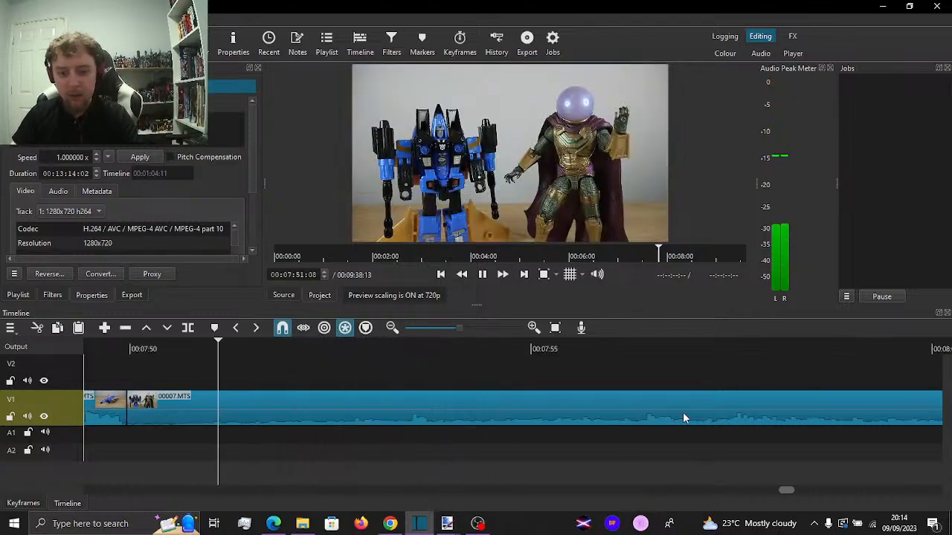
key("minus")
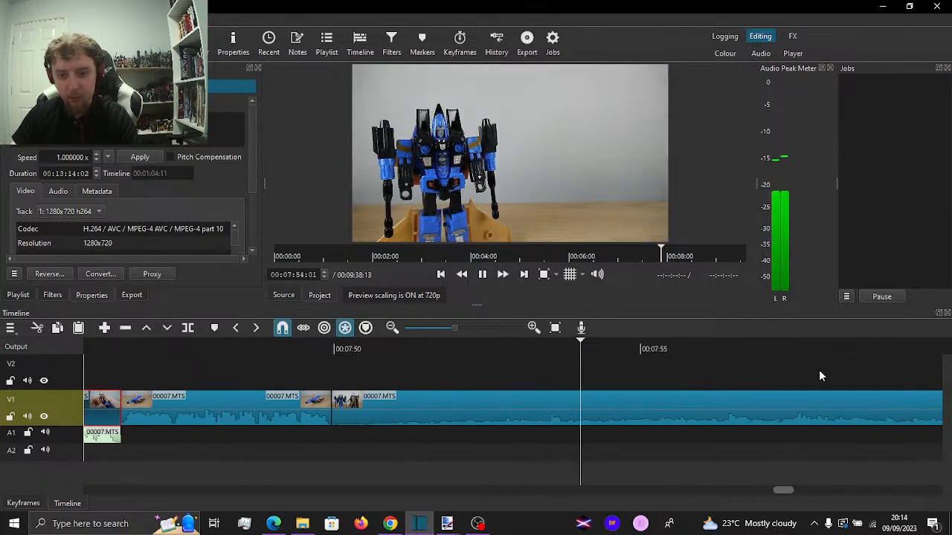
key("minus")
key("minus")
key("minus")
key("minus")
key("minus")
key("minus")
key("minus")
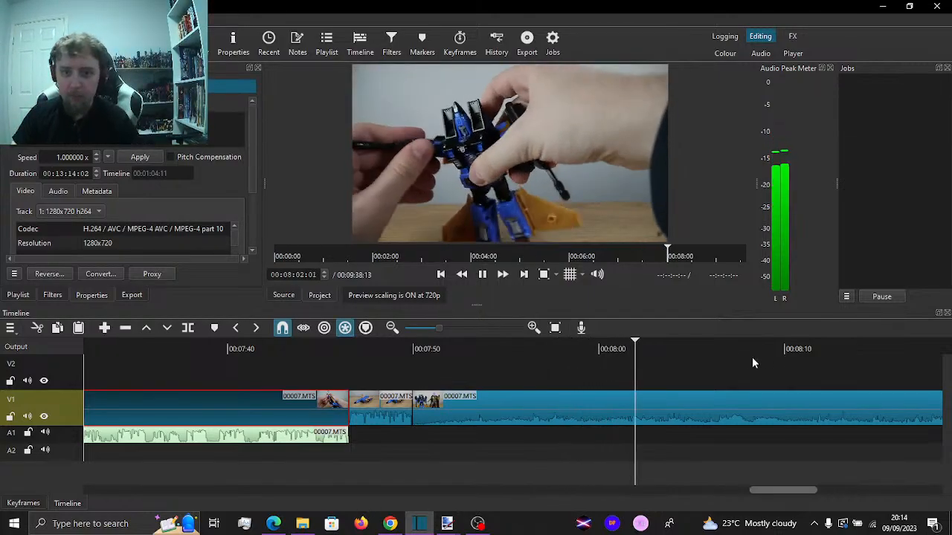
left_click(790, 365)
left_click_drag(790, 365, 622, 390)
key("Delete")
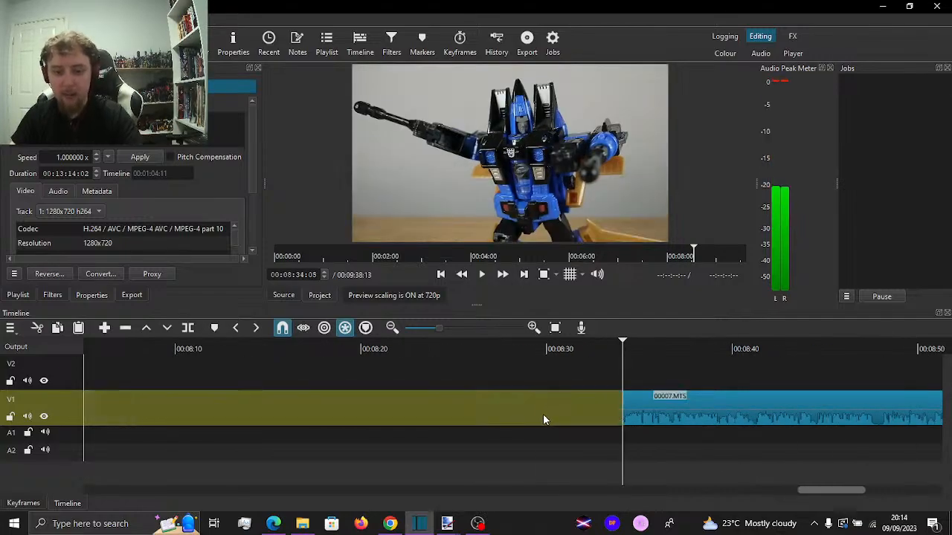
Ripple-delete the selected 00:01:04:11 V1 clip and remove the empty V1 gap before the final 00007.MTS clip
left_click(543, 413)
key("x")
key("alt+Left")
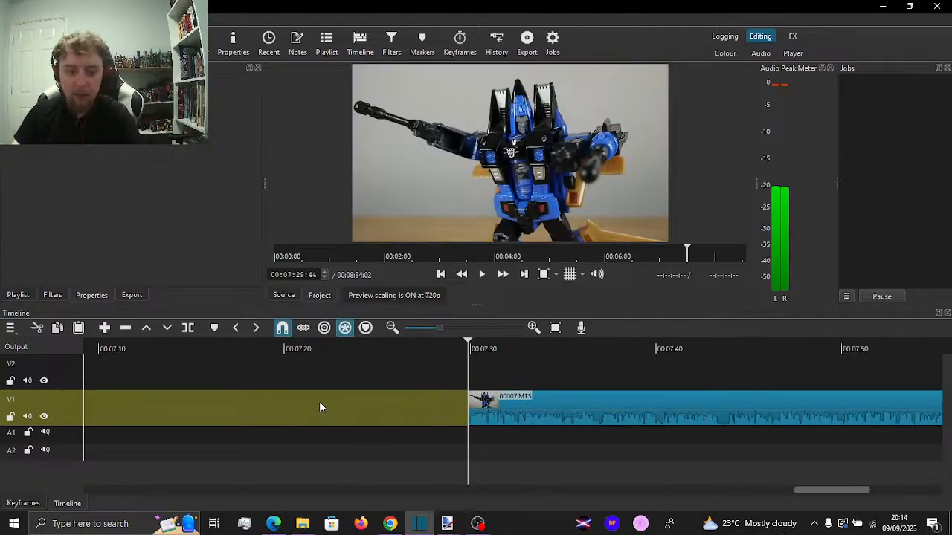
left_click_drag(319, 402, 643, 424)
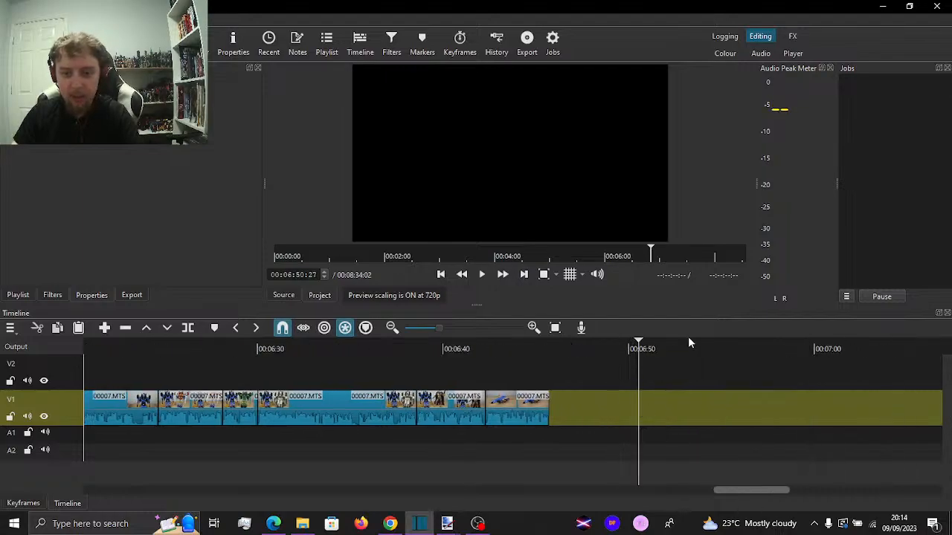
right_click(683, 393)
left_click(730, 260)
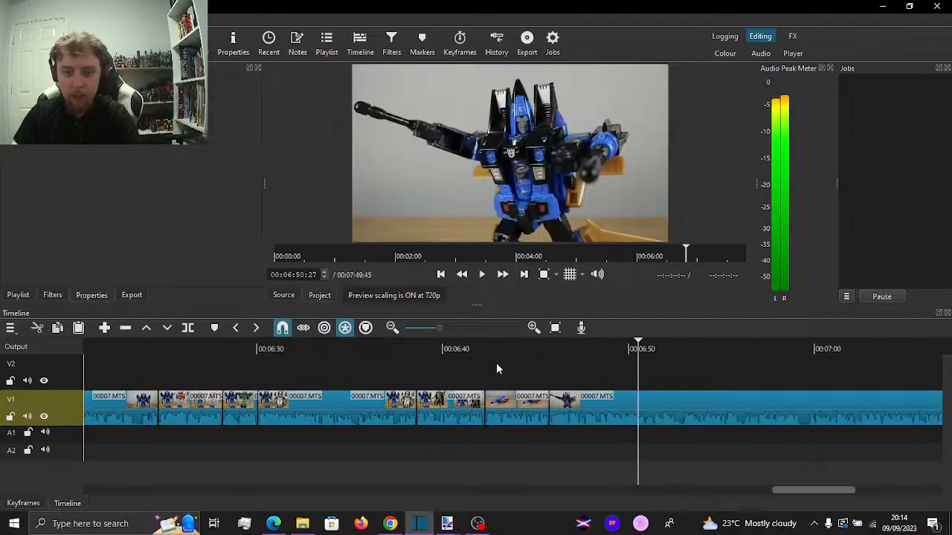
Play the join into the final V1 clip twice and listen on to about 00:07:01
left_click(496, 364)
key("space")
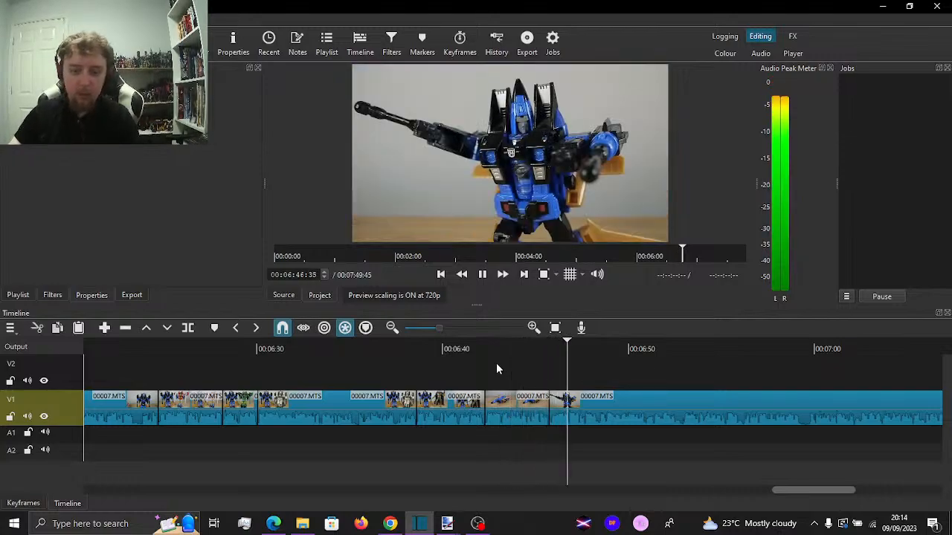
key("space")
left_click(534, 364)
key("space")
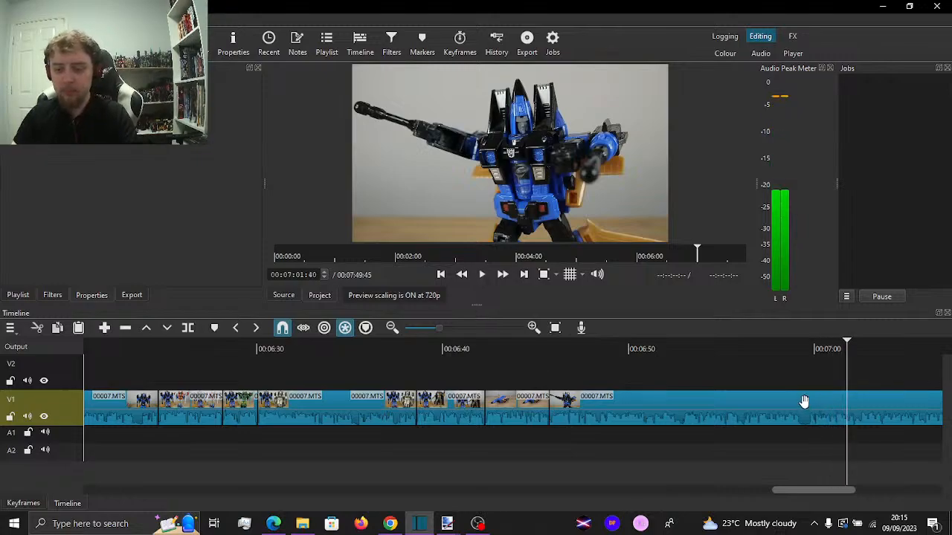
key("space")
Split V1 at 00:06:59:12 and 00:06:59:37, delete the piece between, and close the gap
scroll(775, 443, "up", 2)
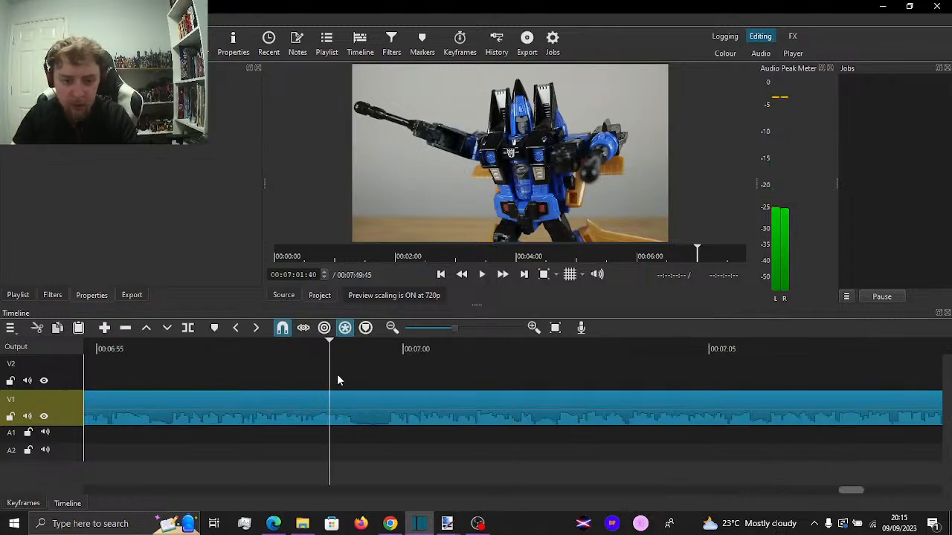
left_click(357, 380)
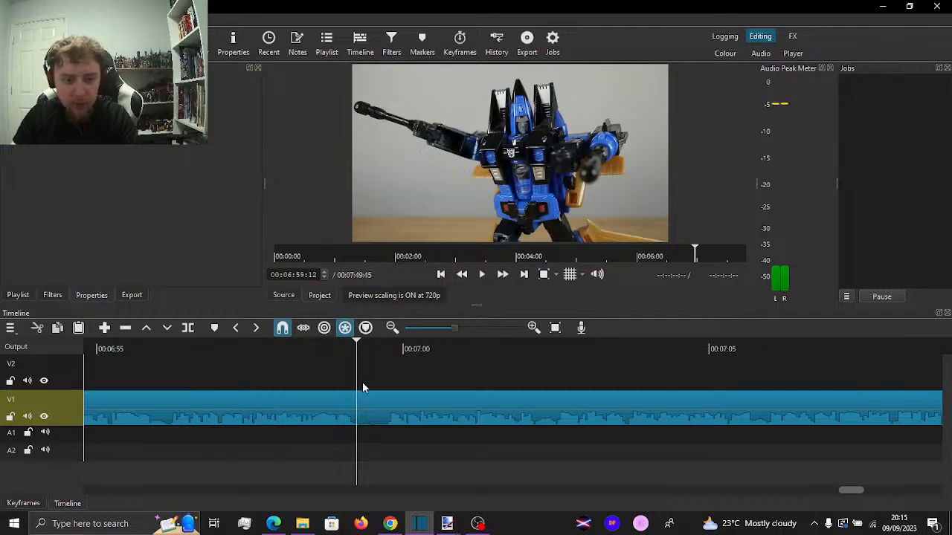
left_click_drag(392, 381, 387, 380)
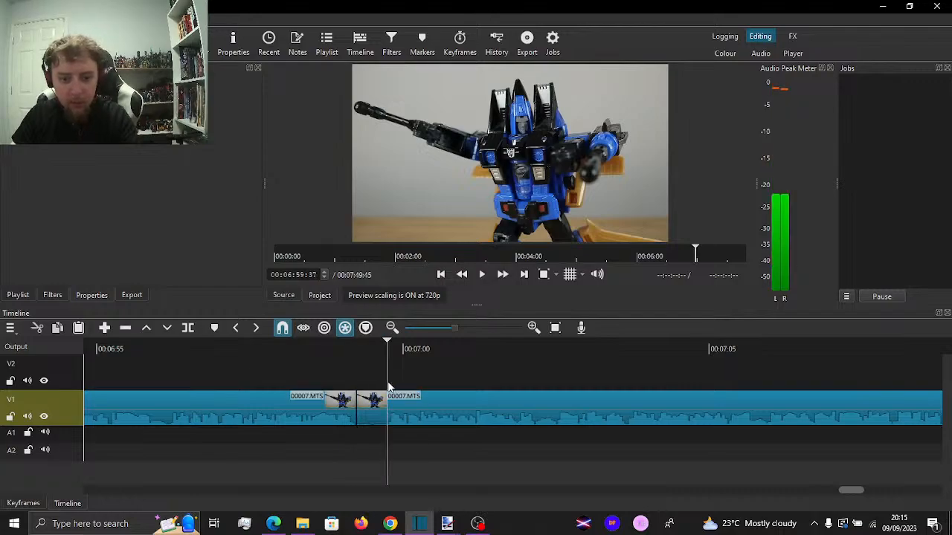
key("s")
left_click(371, 412)
key("Delete")
left_click(371, 418)
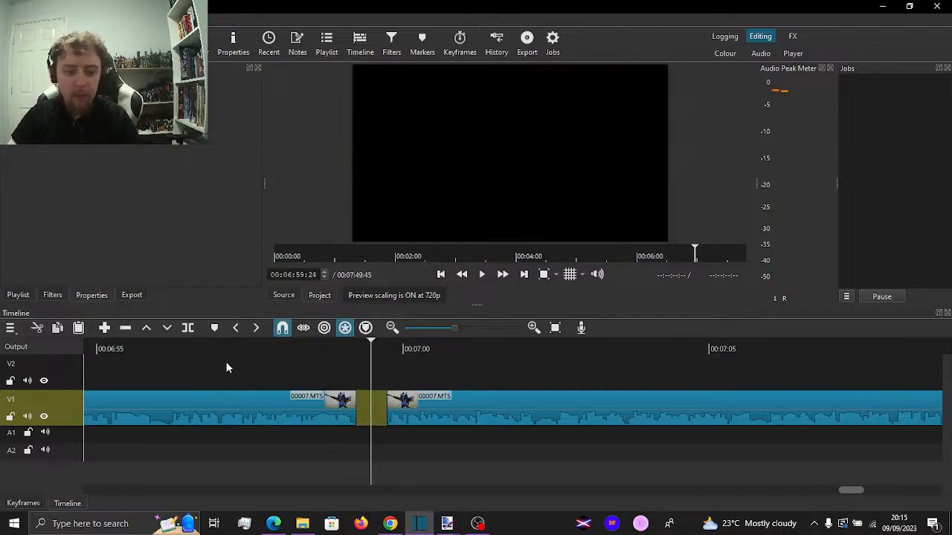
key("x")
Play on from before the closed gap, split the V1 clip at 00:07:37:49, and resume playback
left_click(226, 365)
key("space")
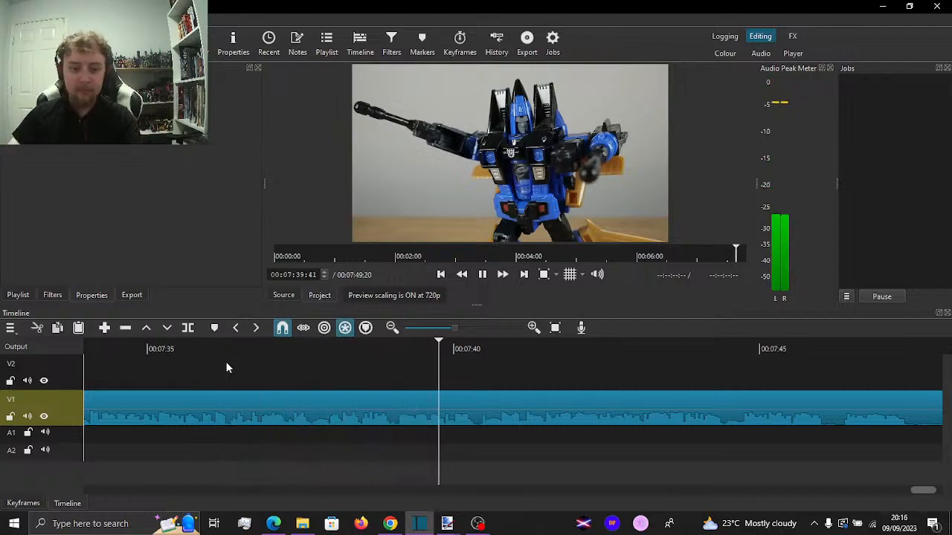
left_click(289, 376)
left_click_drag(297, 374, 330, 375)
key("s")
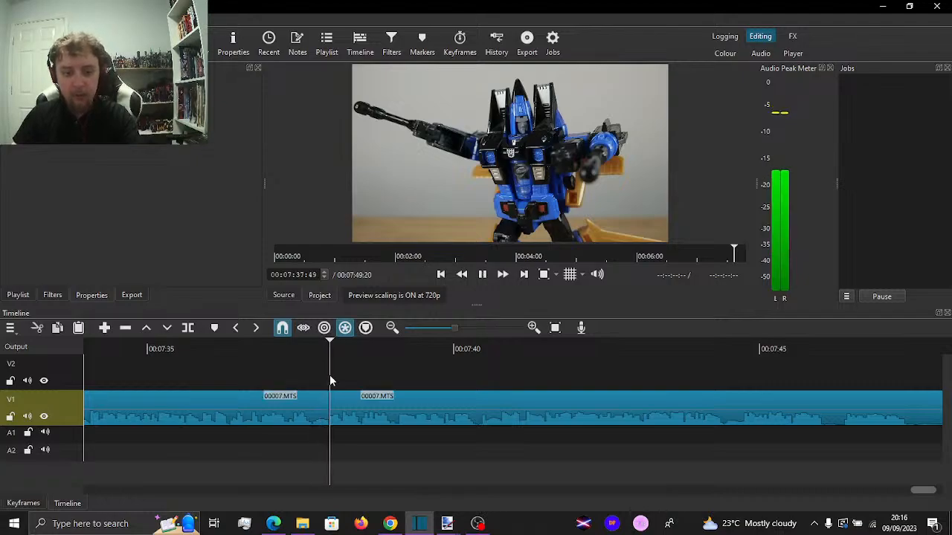
key("space")
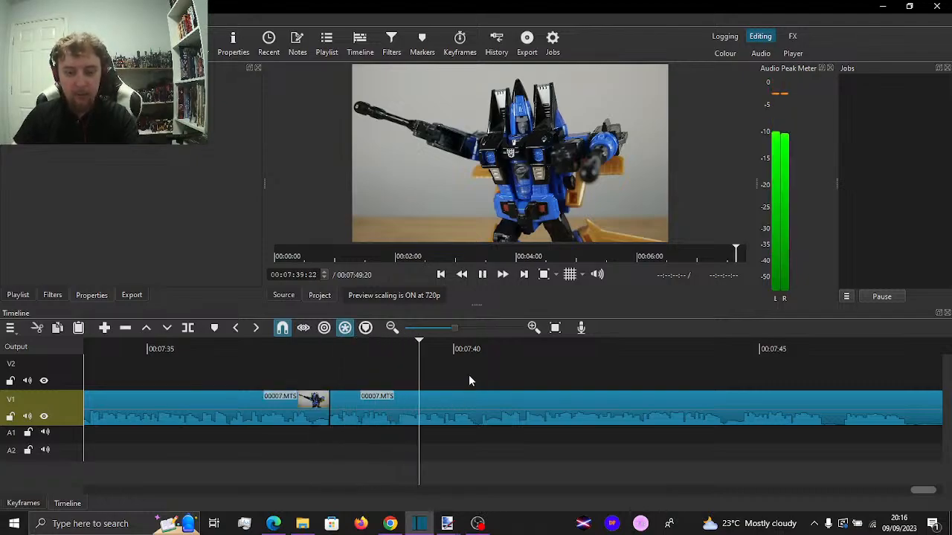
Split V1 at about 00:07:40:20 and at 00:07:40:37, delete the piece between, and close the gap
left_click_drag(480, 378, 500, 371)
key("s")
left_click(498, 372)
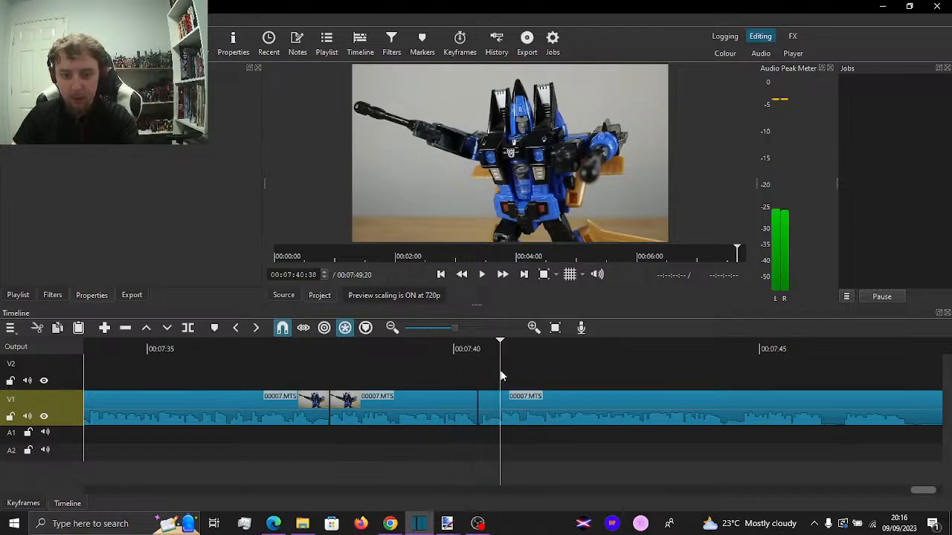
key("space")
left_click(499, 371)
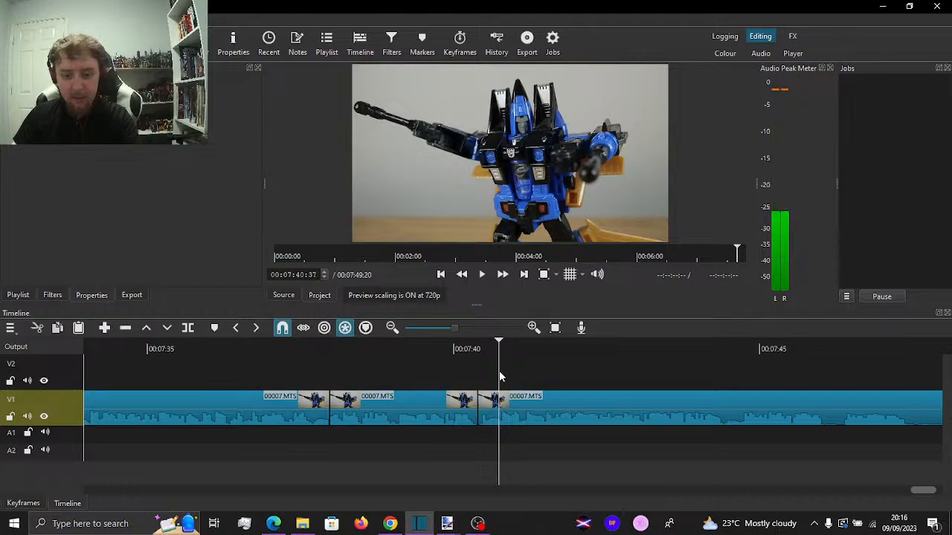
key("s")
left_click(488, 416)
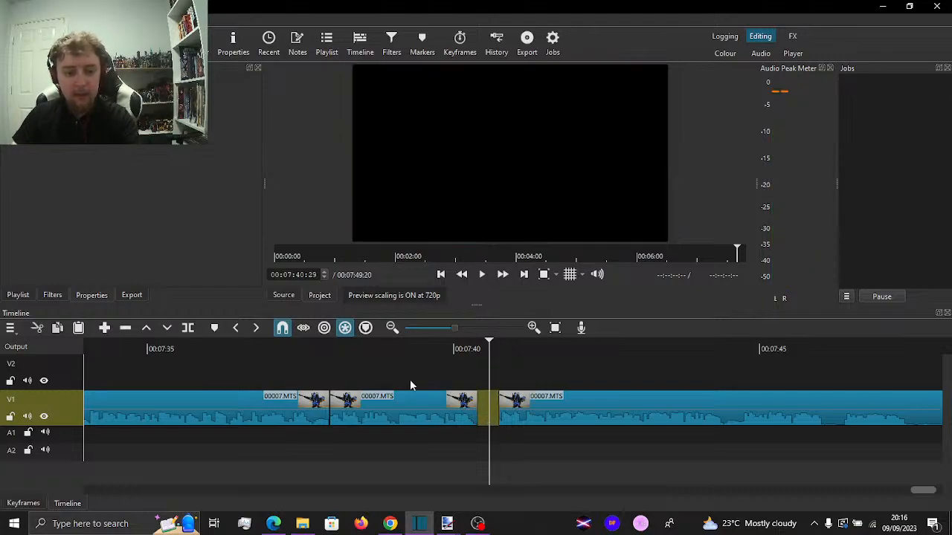
key("Delete")
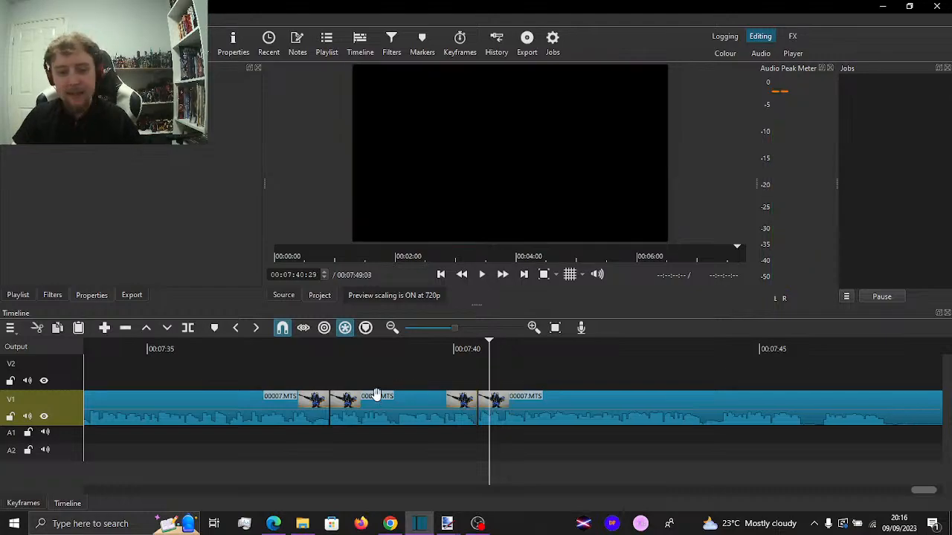
Scale down the short V1 clip between the last two cuts to a zoom of about 53%
left_click(379, 405)
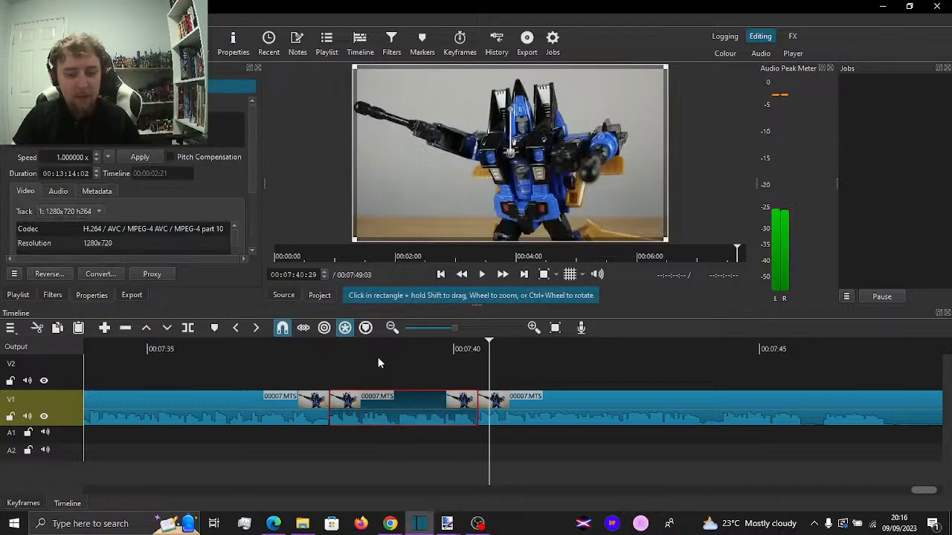
left_click(378, 355)
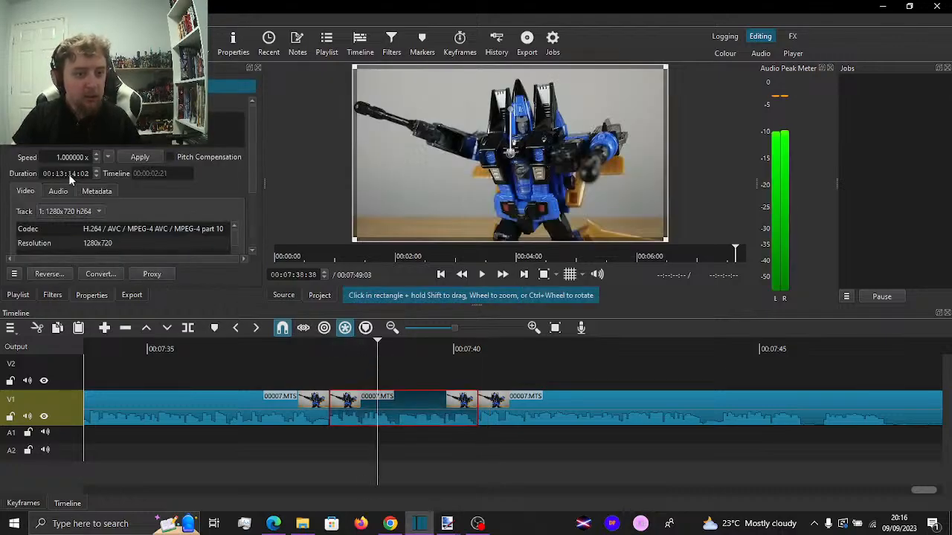
left_click_drag(79, 253, 75, 253)
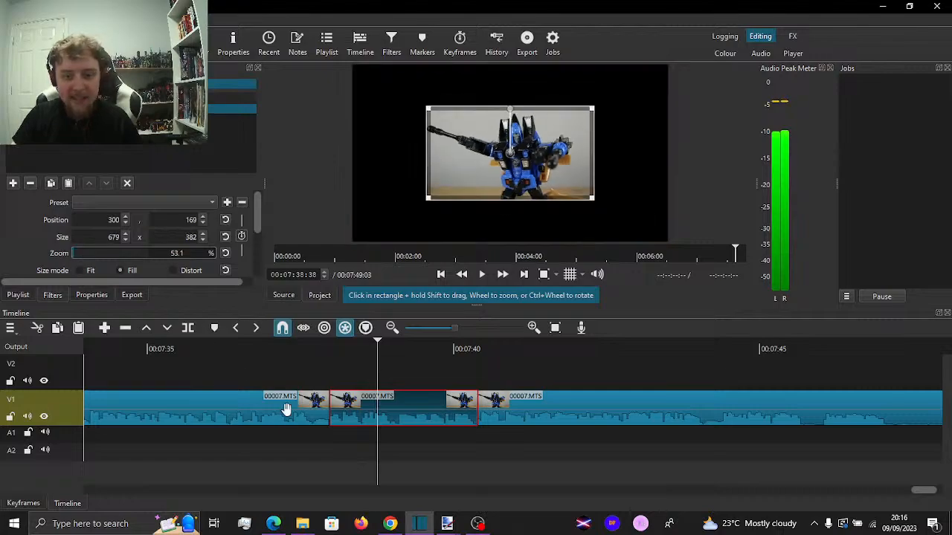
Play through the scaled-down clip and trim the final 00007.MTS clip's end at 00:07:47:02
left_click(250, 381)
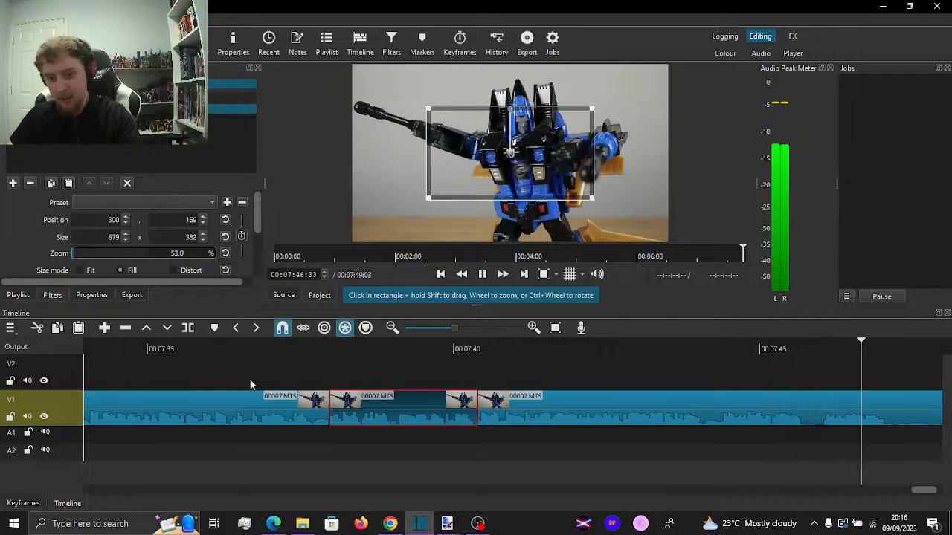
key("space")
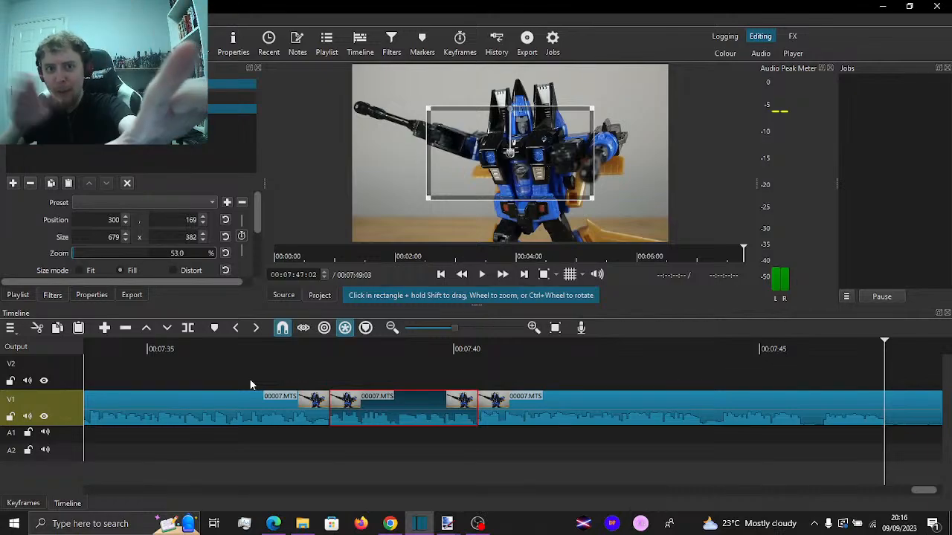
key("o")
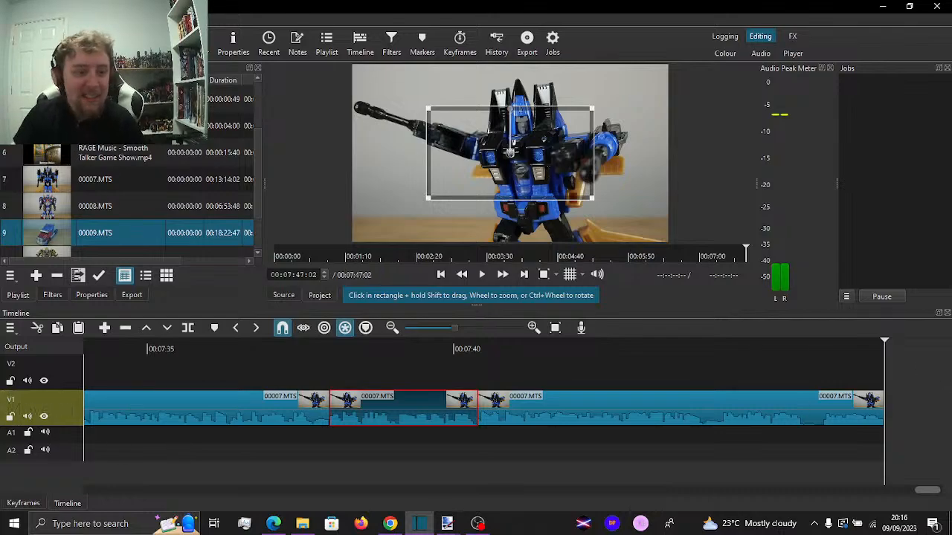
Place OUTRO MUSIC.mp3 from the playlist directly after the final V1 clip and detach its audio to A1
scroll(126, 201, "up", 1)
left_click_drag(223, 126, 883, 402)
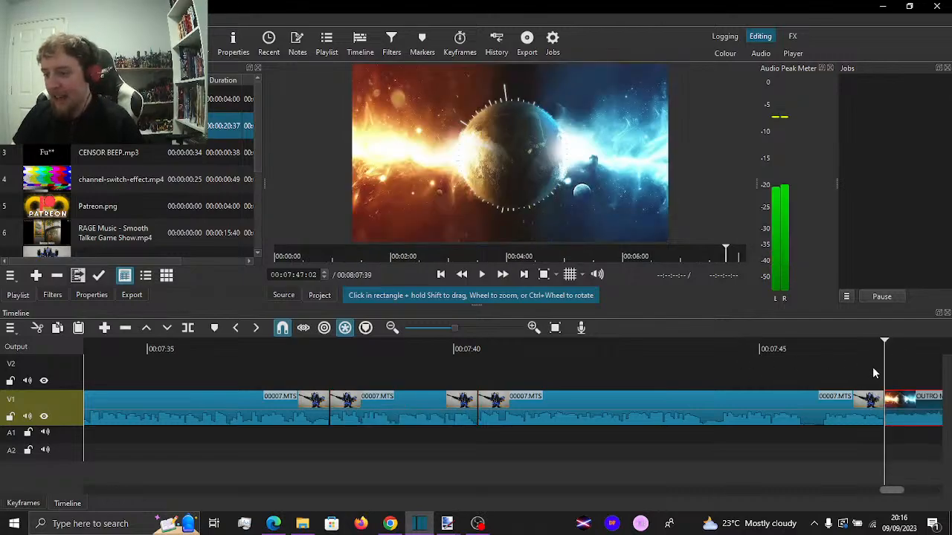
left_click_drag(933, 380, 787, 379)
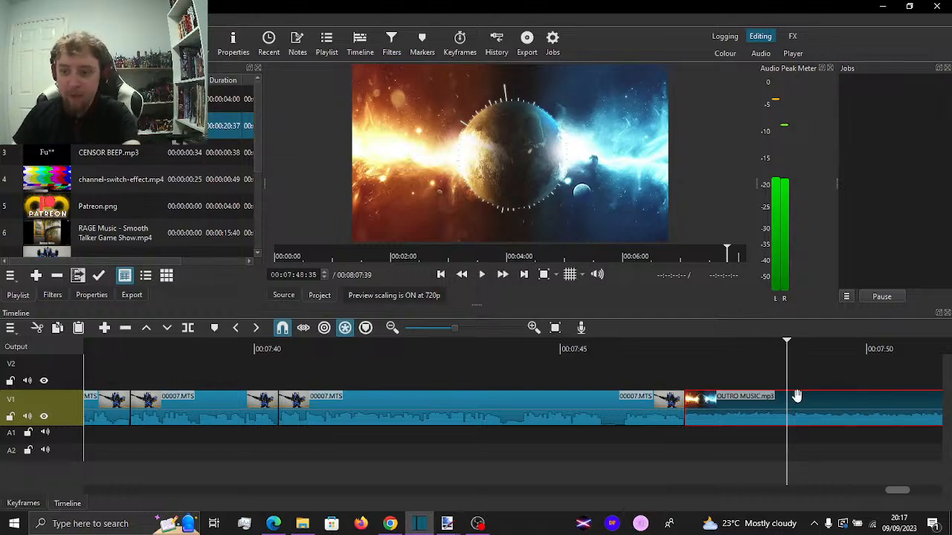
right_click(778, 419)
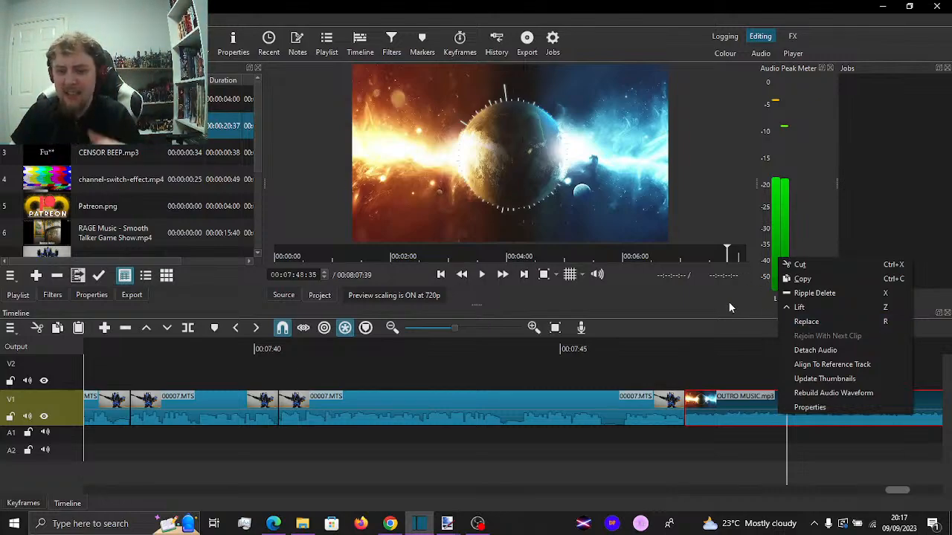
left_click(825, 350)
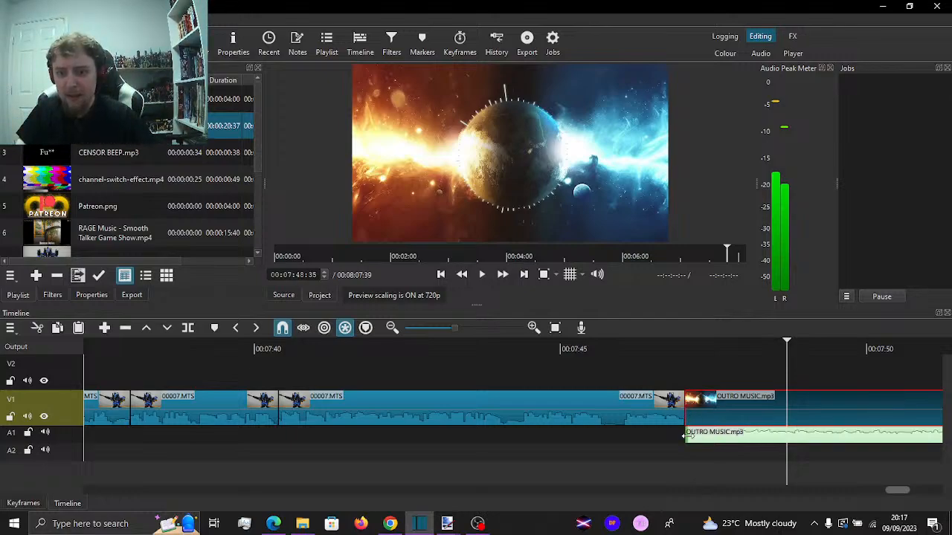
Extend the start of the detached outro audio back to about 00:07:41 under the final review clip and play the transition
left_click_drag(684, 437, 302, 380)
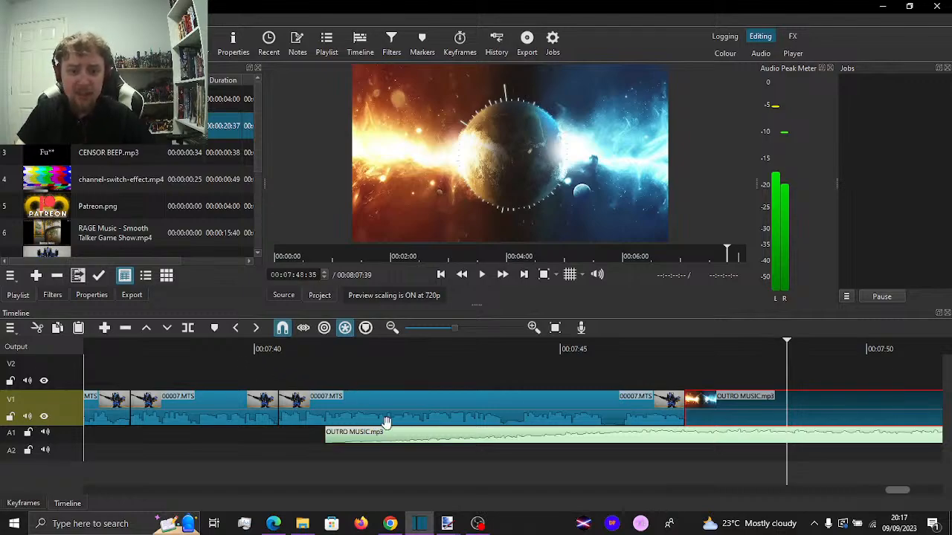
left_click(290, 371)
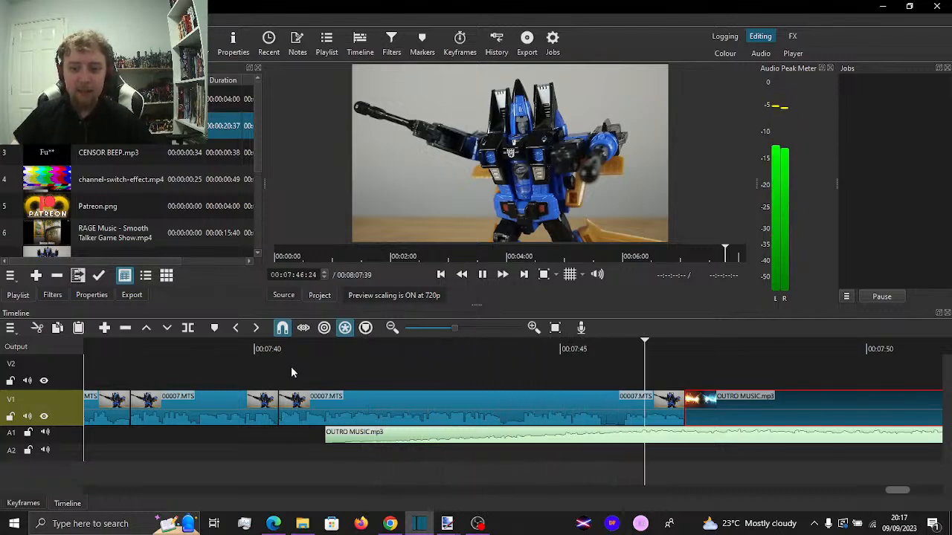
key("space")
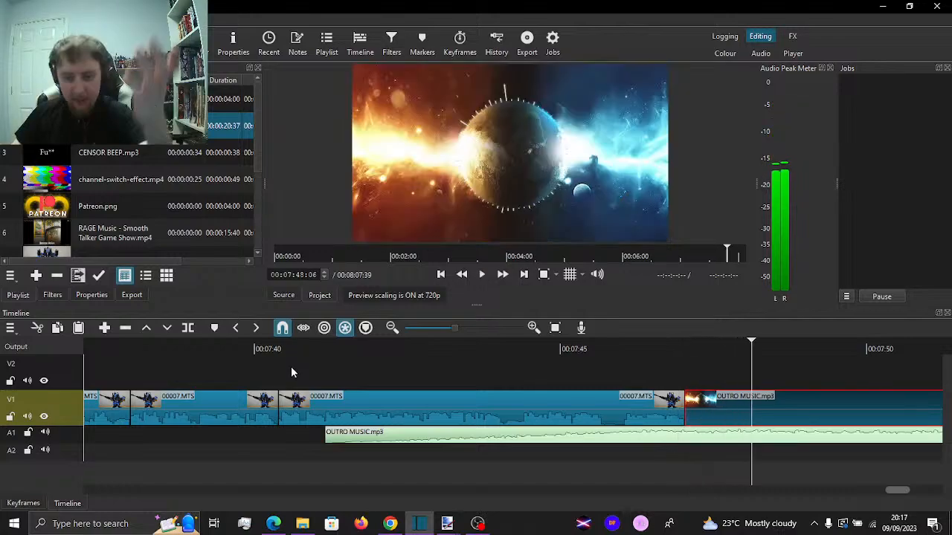
Set the export resolution to 1920 x 1080
left_click(133, 296)
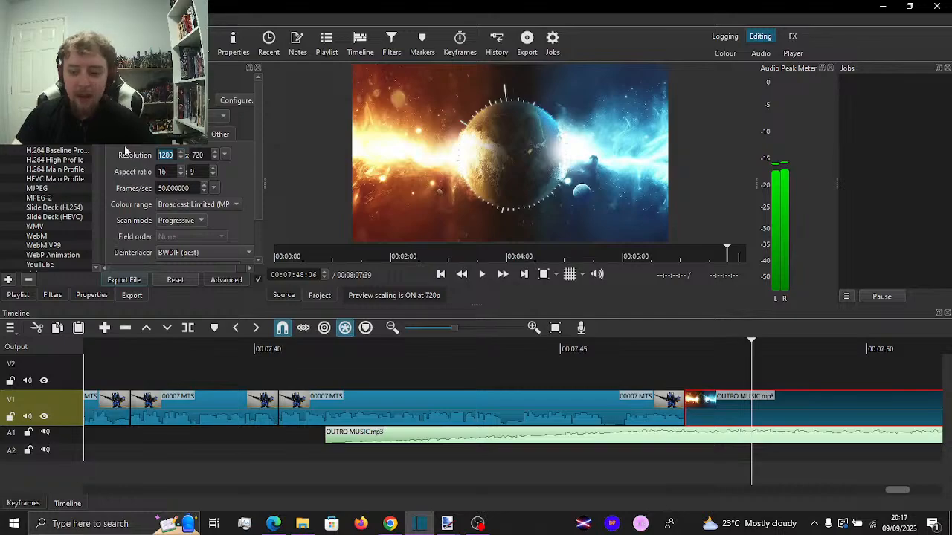
type("1920")
key("Tab")
type("1080")
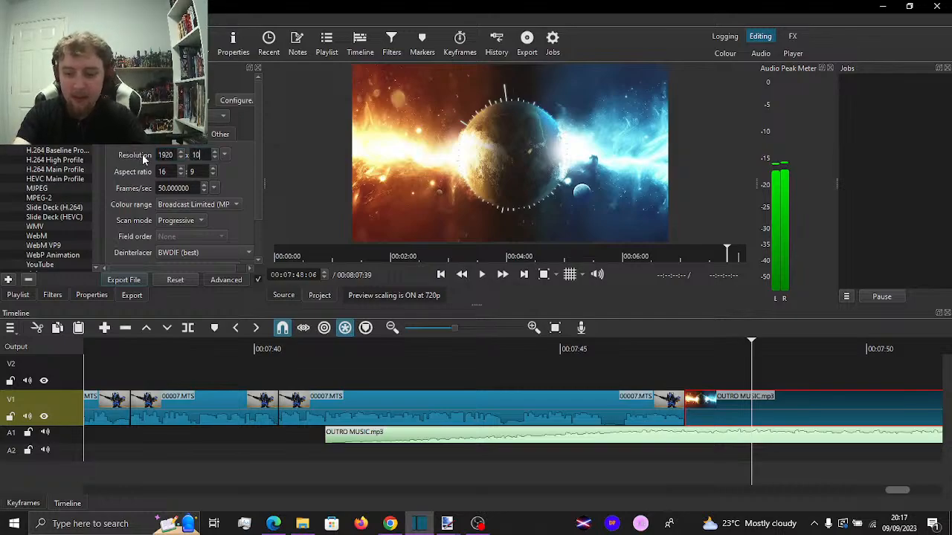
Start the file export and choose Video Projects > Tributes and YouTube on the Infinity (E:) drive as its destination
left_click(135, 284)
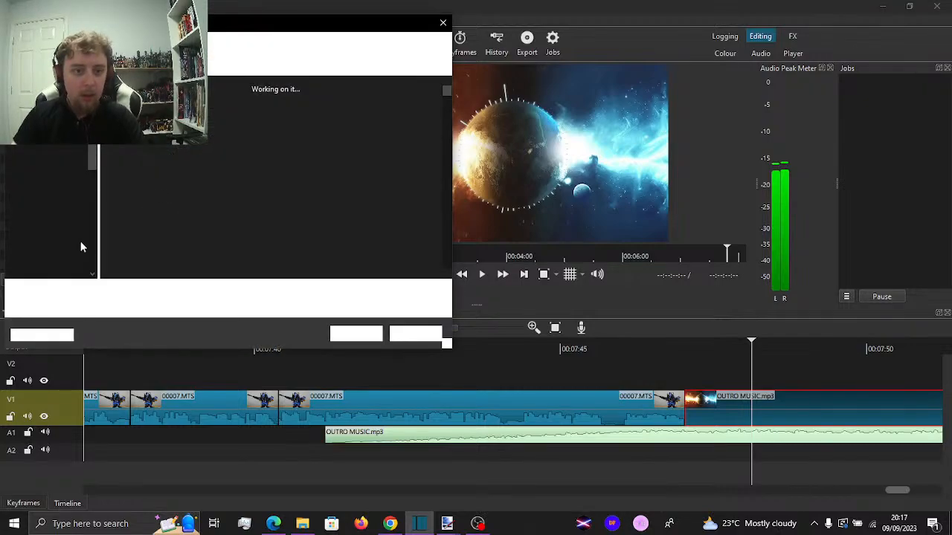
left_click(147, 43)
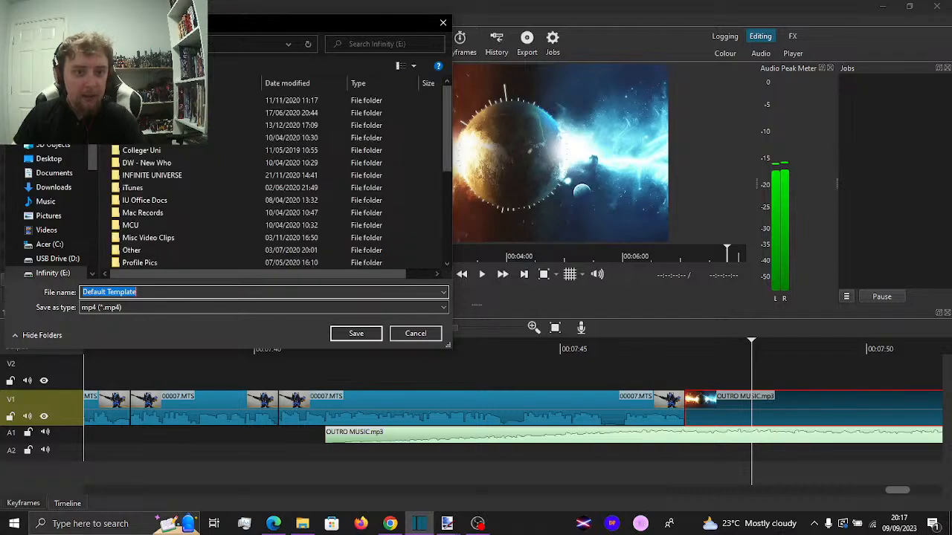
scroll(190, 197, "down", 5)
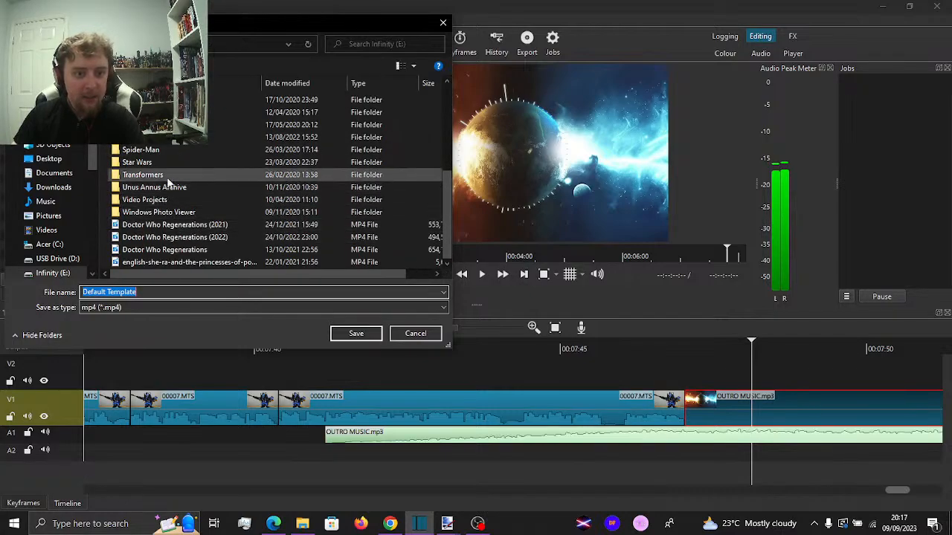
left_click(178, 203)
double_click(178, 200)
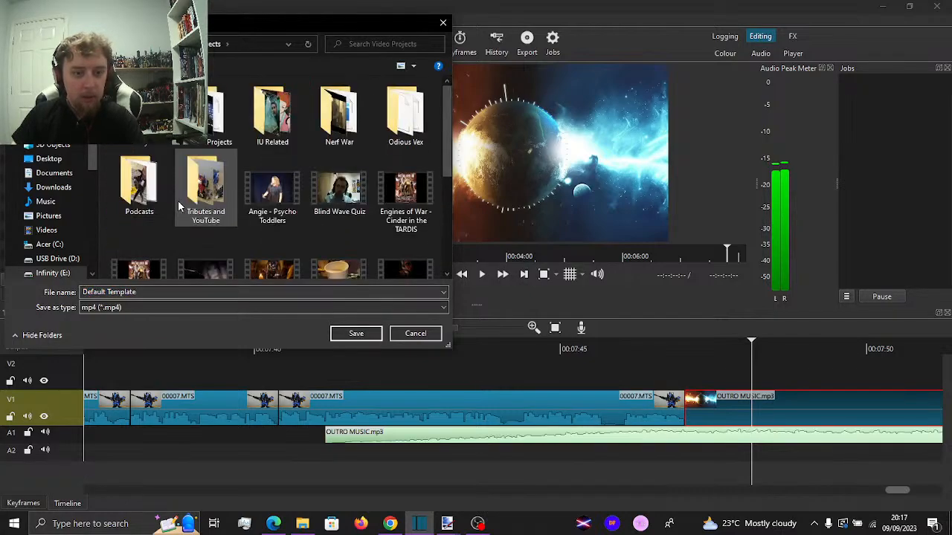
double_click(195, 178)
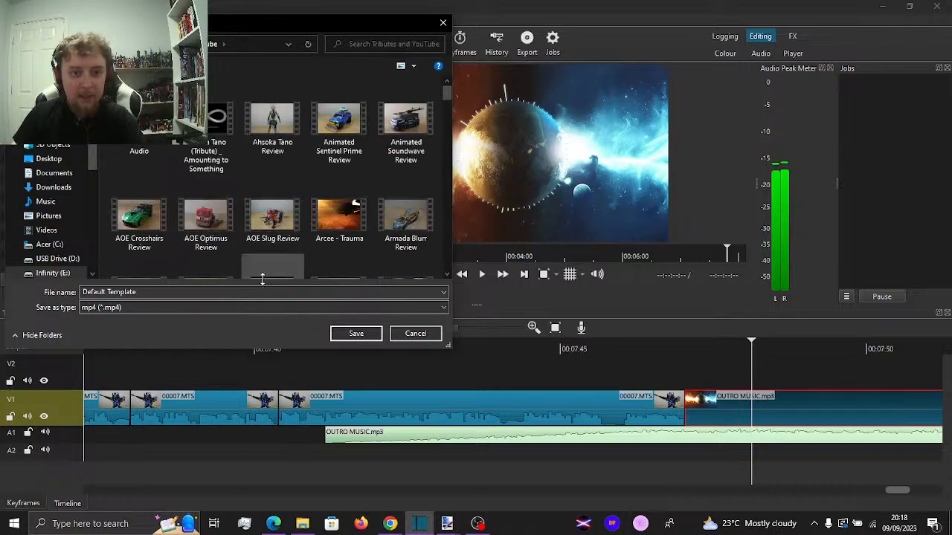
Name the export Generations Dirge Review as an mp4 and start the export job
left_click(148, 292)
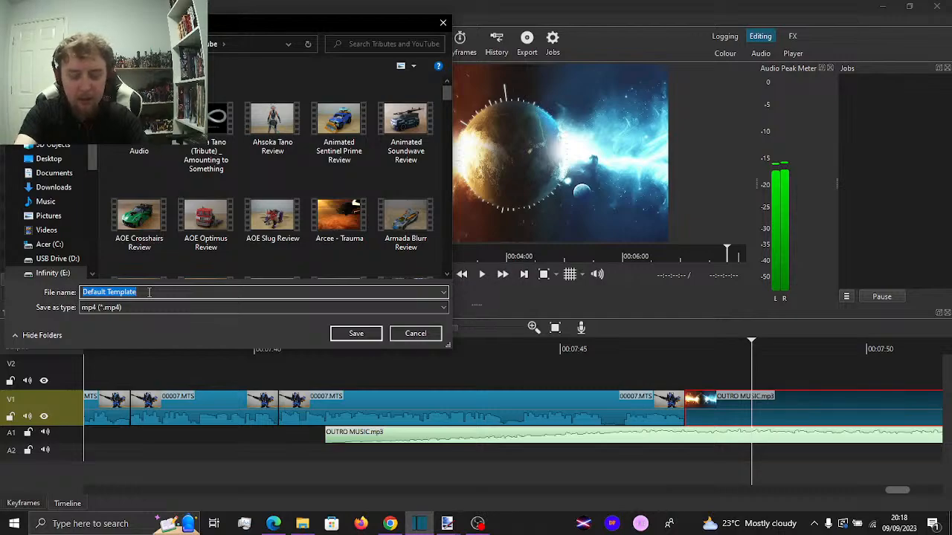
type("G")
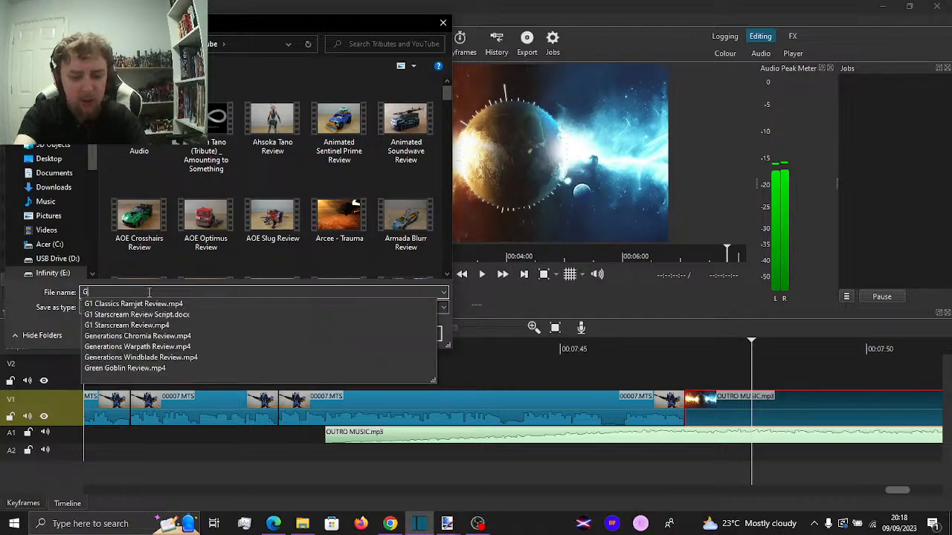
type("enerations ")
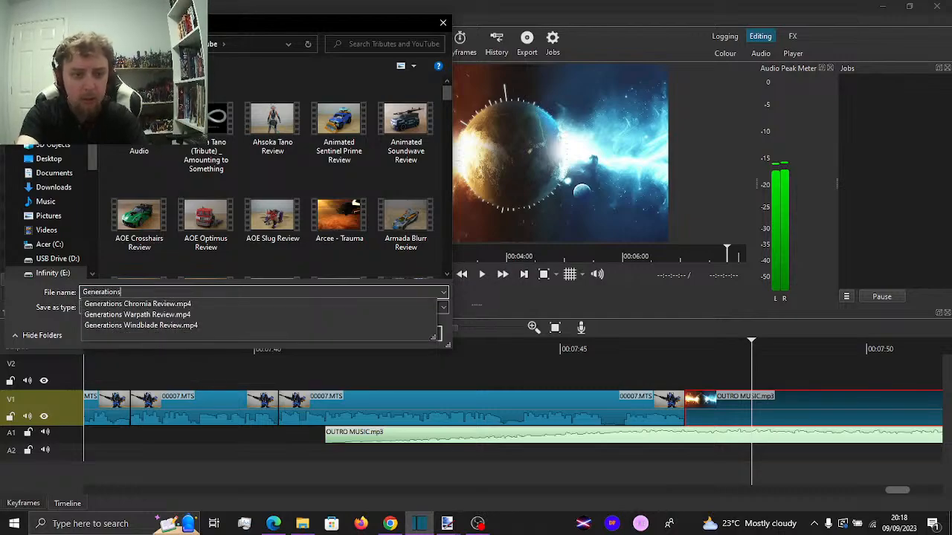
type("Dirge R")
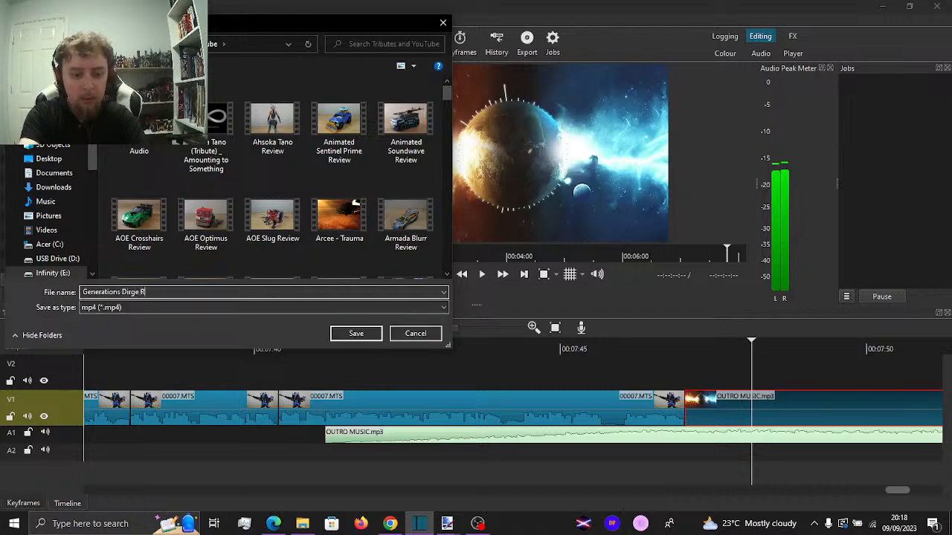
type("eview")
key("Return")
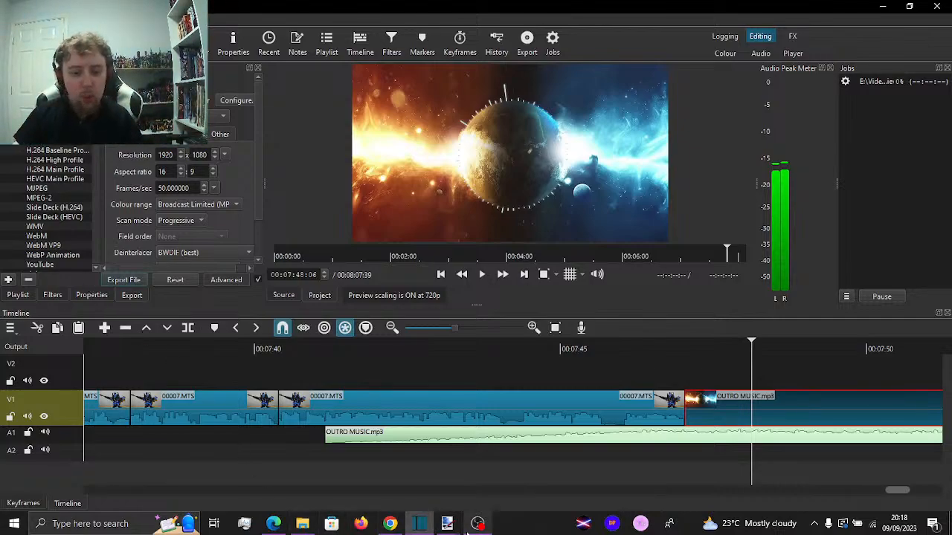
Switch to the blue robot's review thumbnail in paint.net and move the Layer 2 figure right until its selection starts at 384, -3
mouse_move(454, 526)
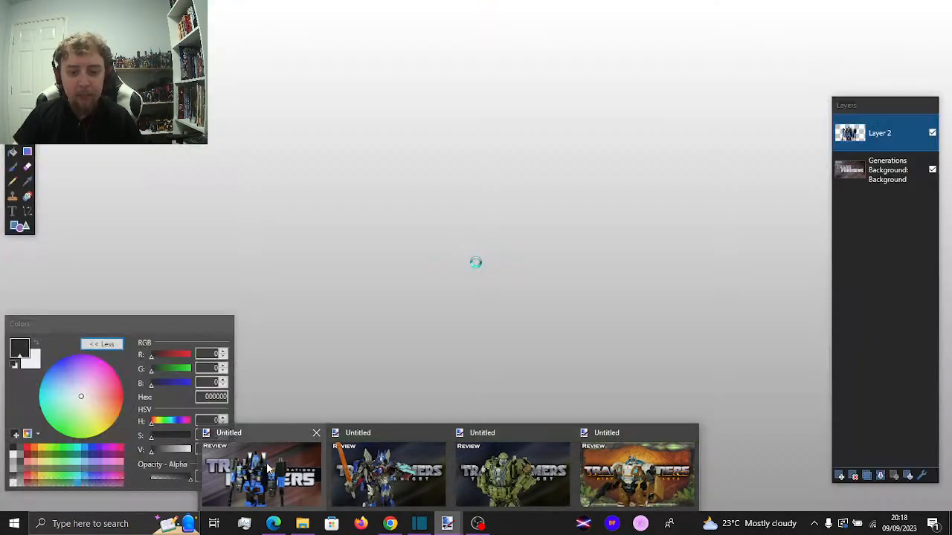
left_click(281, 446)
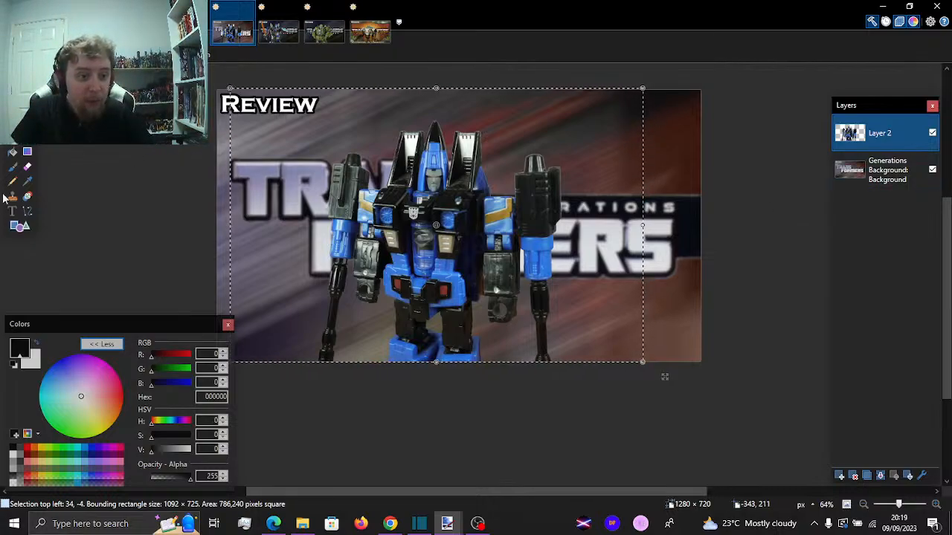
key("f")
left_click(300, 155)
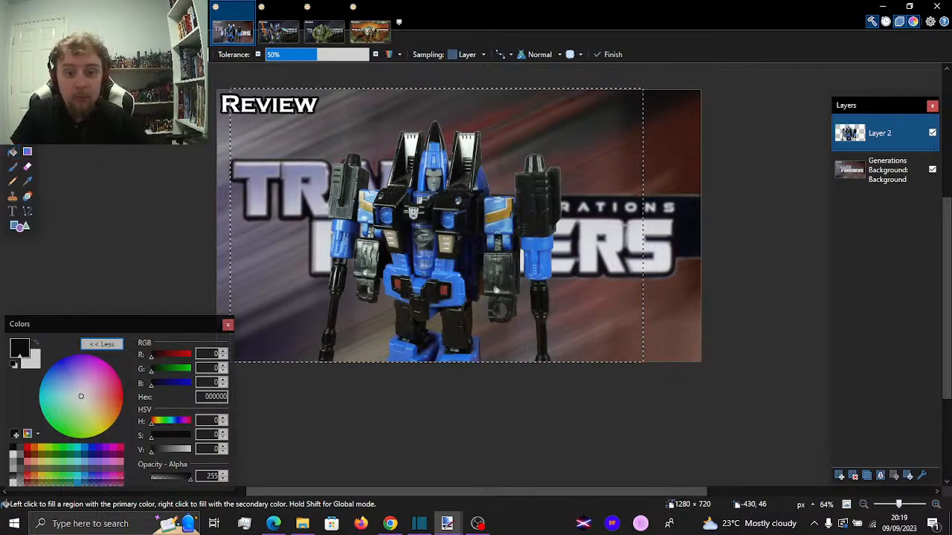
key("m")
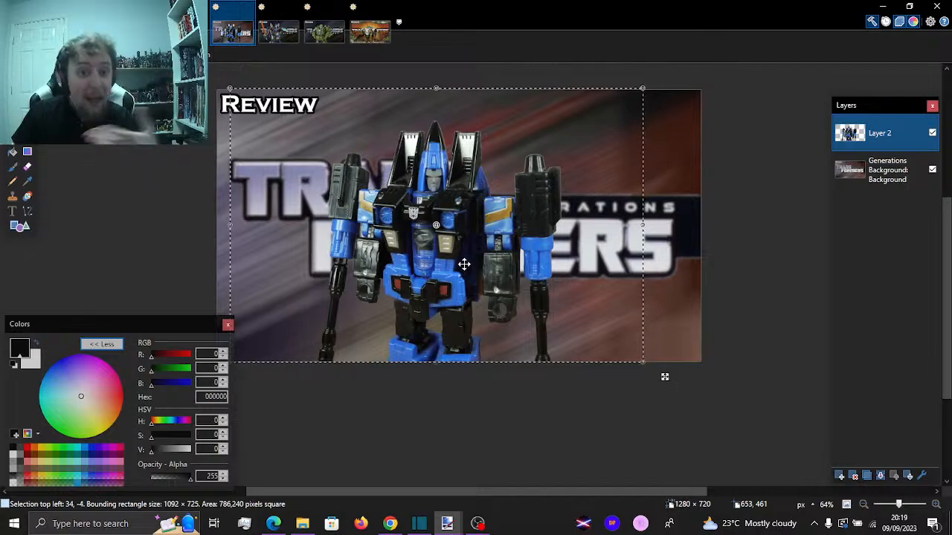
left_click_drag(455, 260, 593, 259)
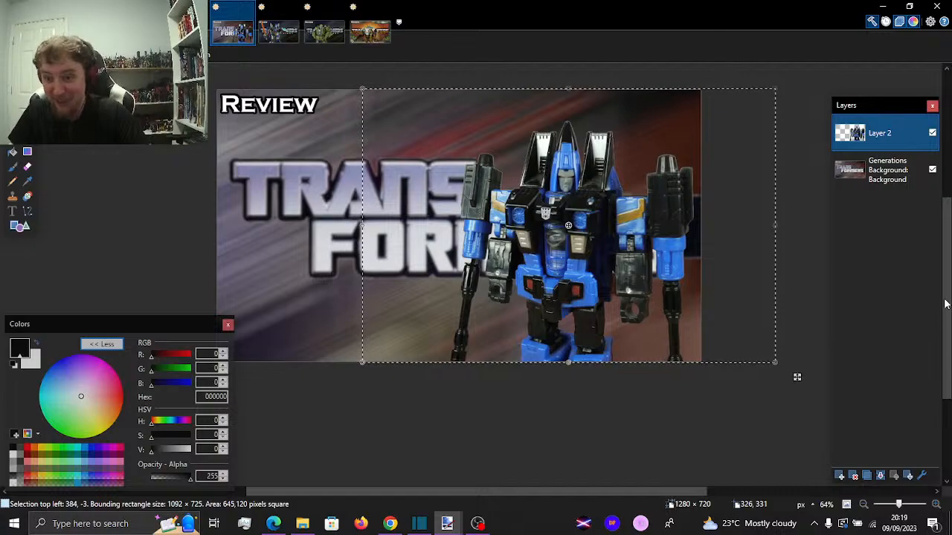
left_click_drag(947, 303, 948, 260)
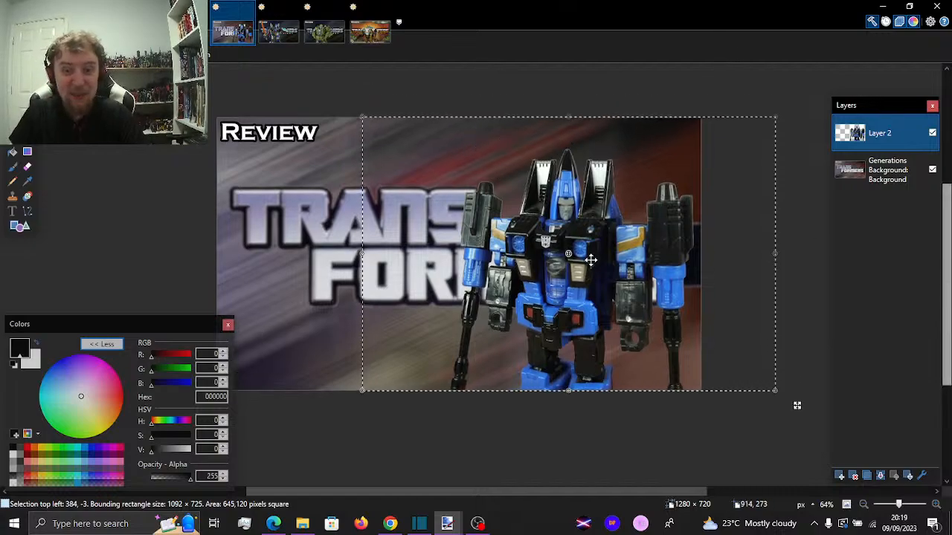
Shift the Layer 2 figure slightly left, enlarge it to about 1201 x 797 starting near 249, -75, and deselect it
left_click_drag(587, 255, 577, 255)
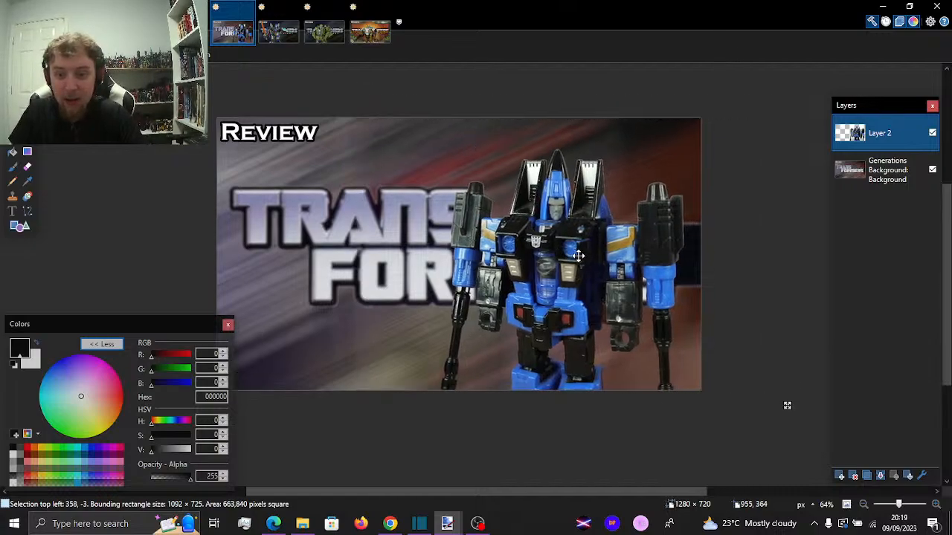
left_click_drag(353, 117, 311, 80)
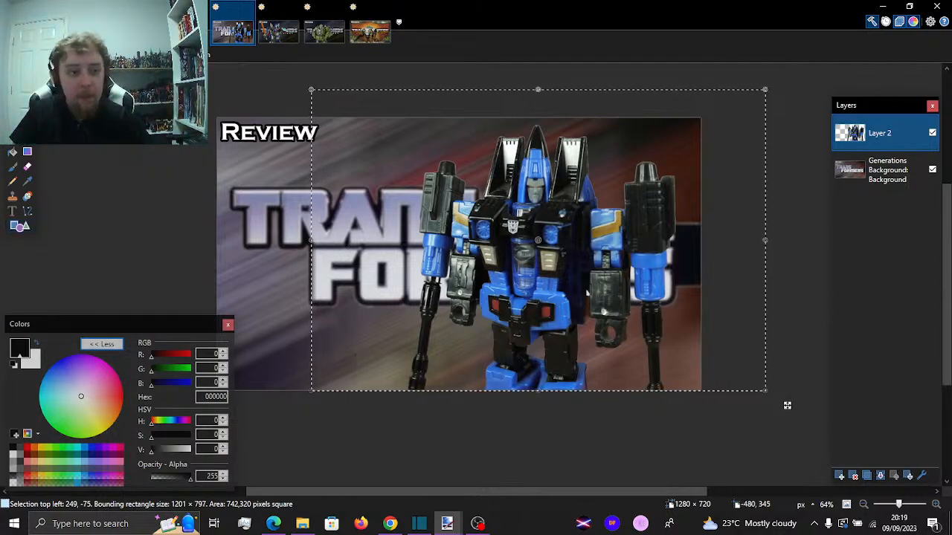
left_click(11, 92)
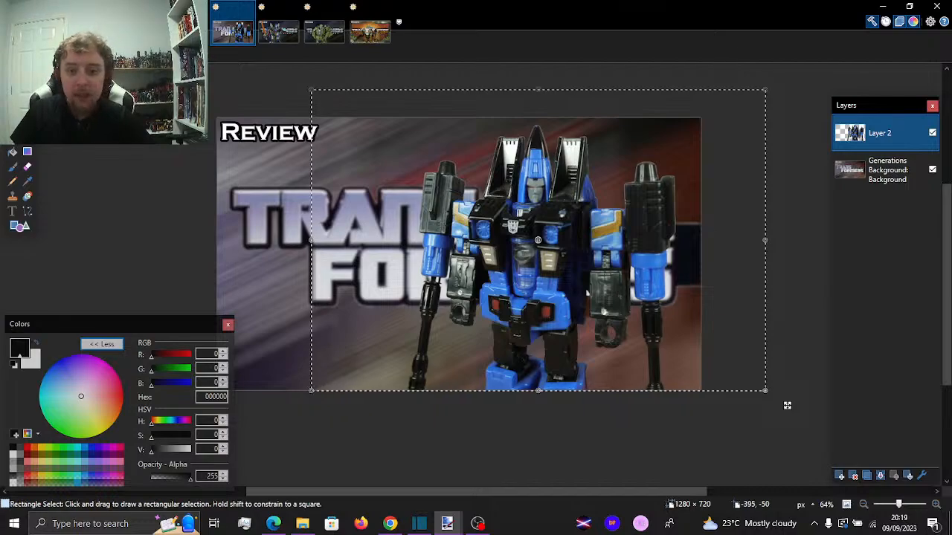
key("ctrl+d")
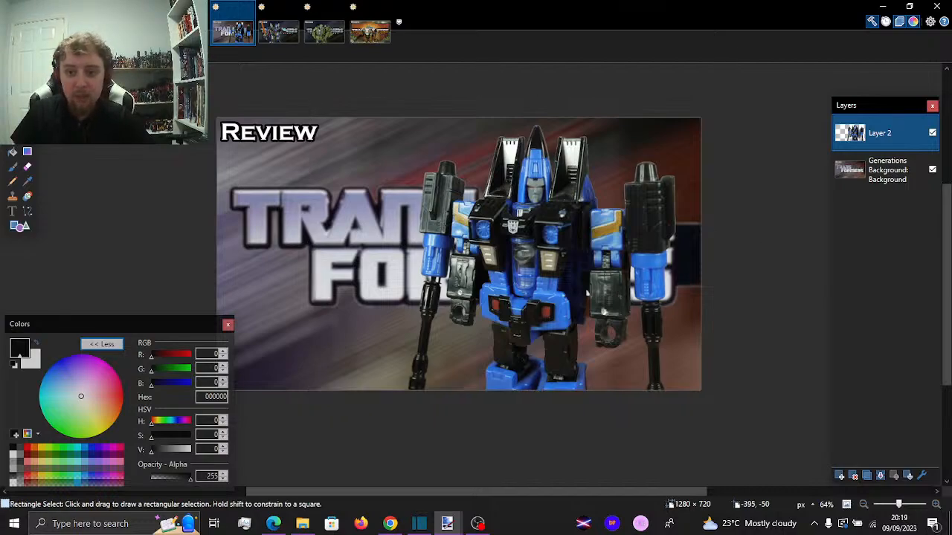
Add a new empty Layer 3 above the figure layer and delete the surplus layer
left_click(109, 22)
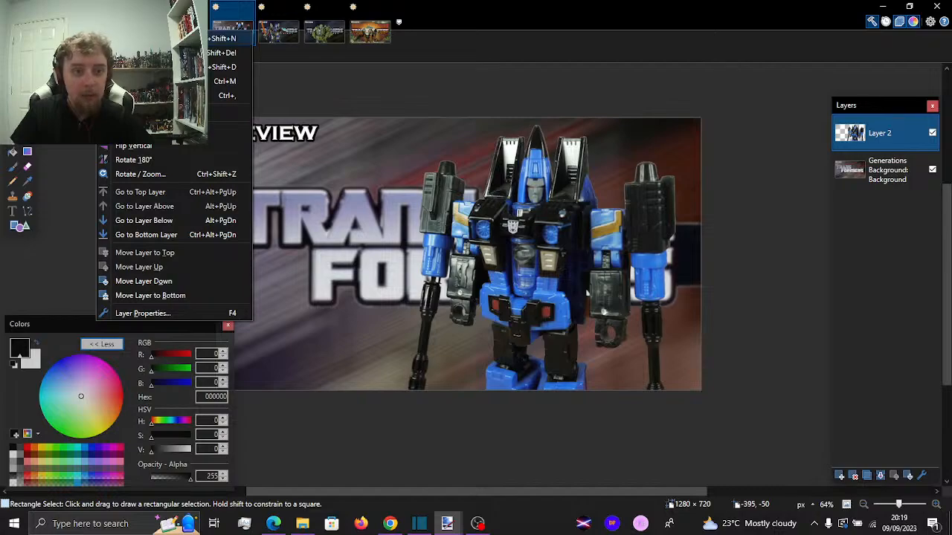
left_click(141, 38)
left_click(108, 21)
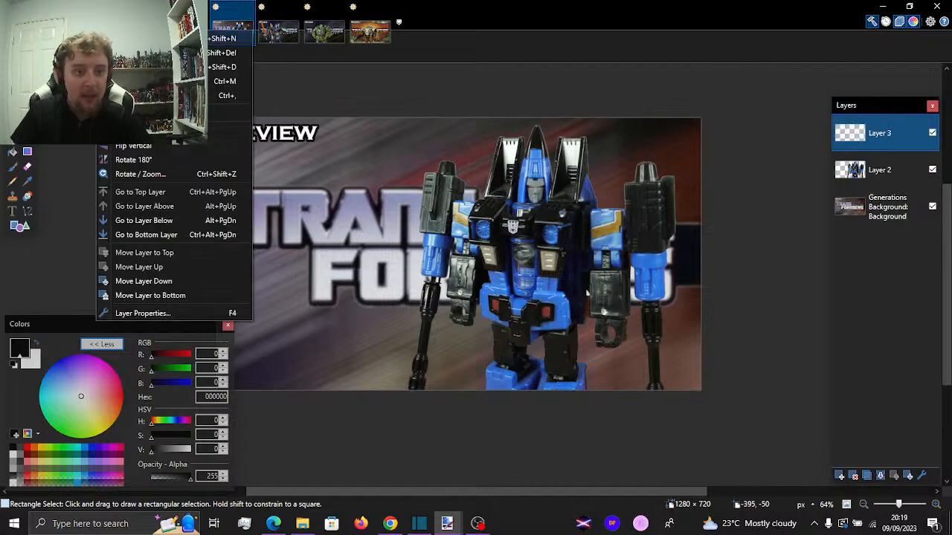
left_click(141, 38)
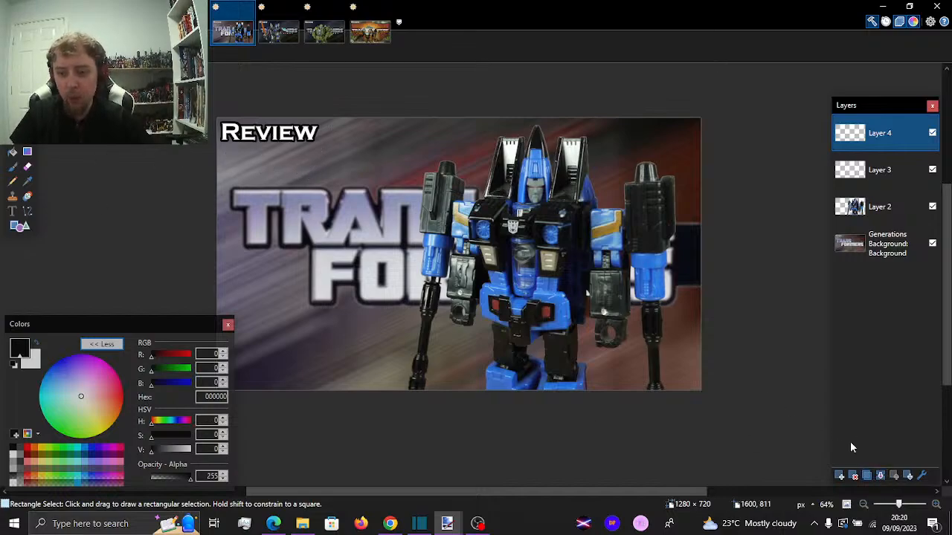
left_click(852, 478)
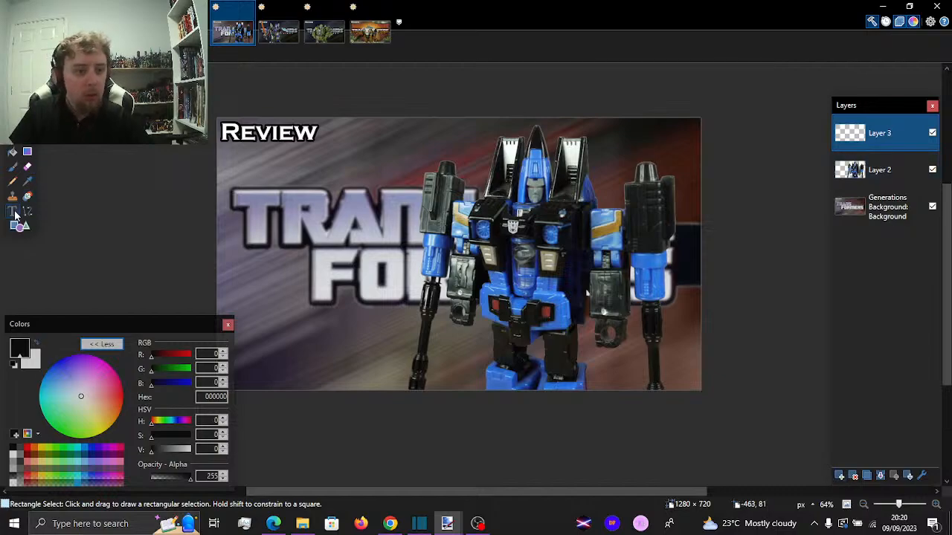
Write Generations and Dirge on two lines on Layer 3 with the Text tool in white Copperplate Gothic Bold
left_click(13, 447)
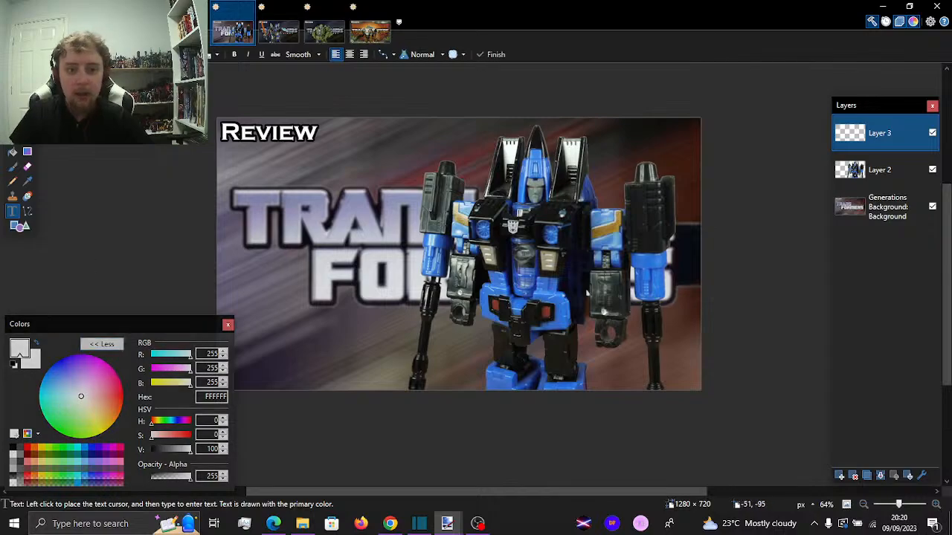
left_click(133, 54)
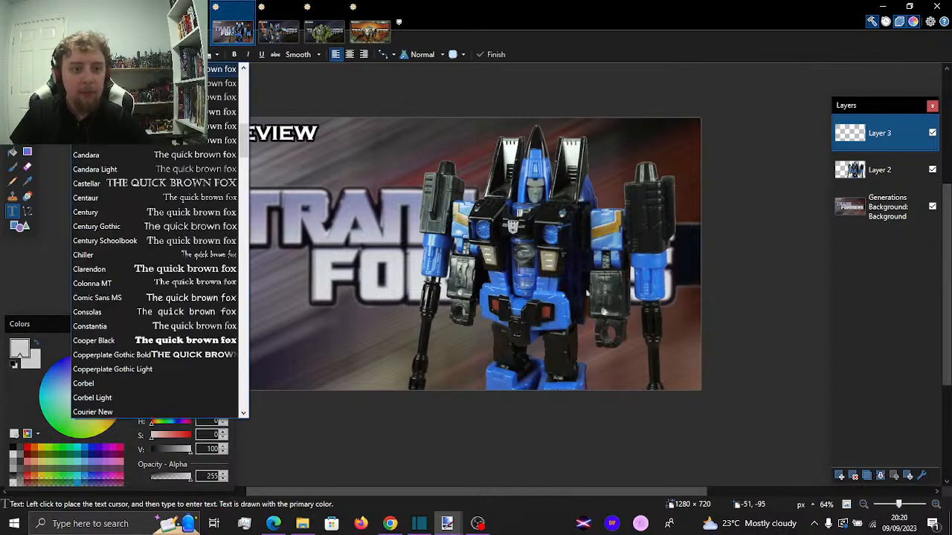
left_click(186, 355)
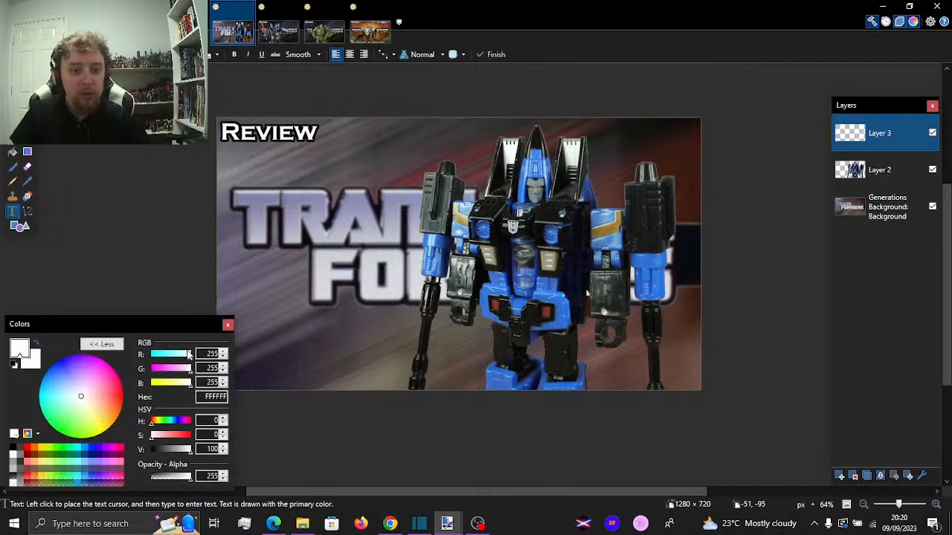
left_click(269, 308)
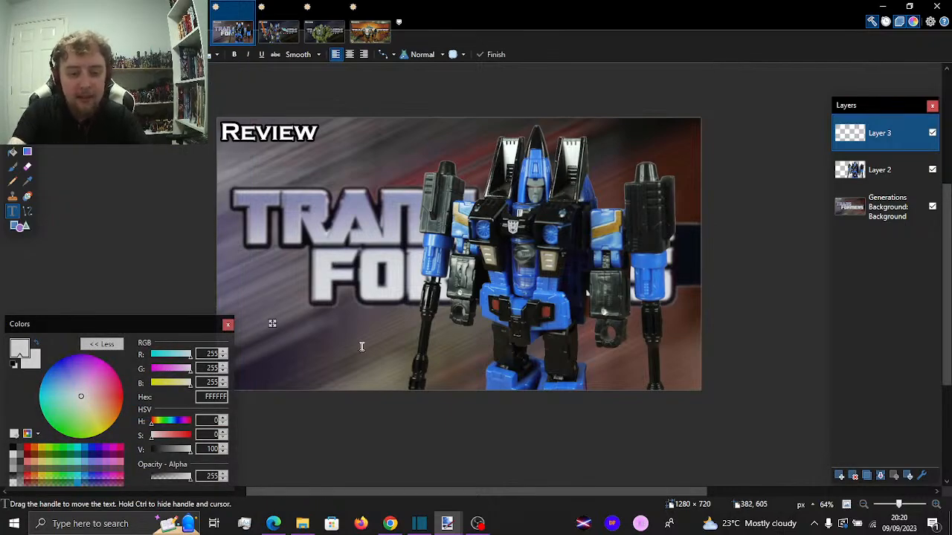
type("Gener")
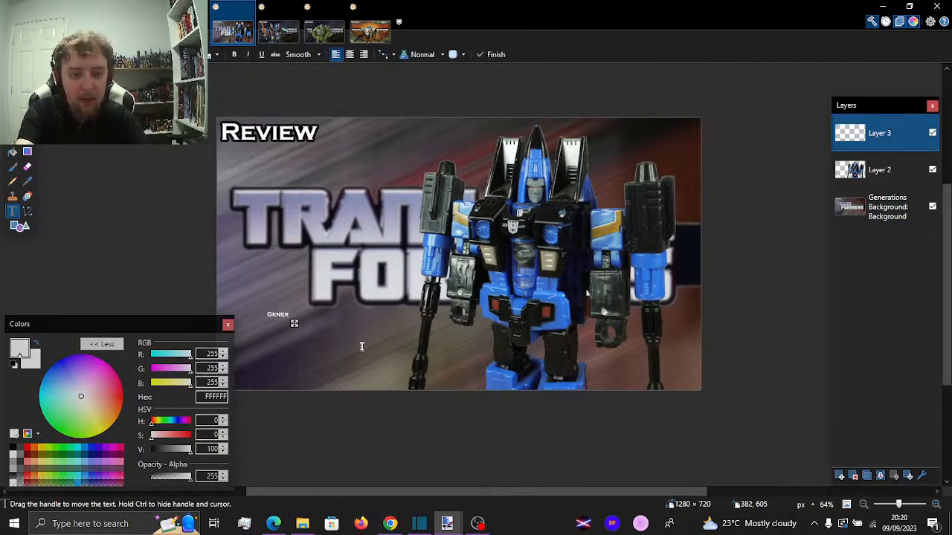
type("ations")
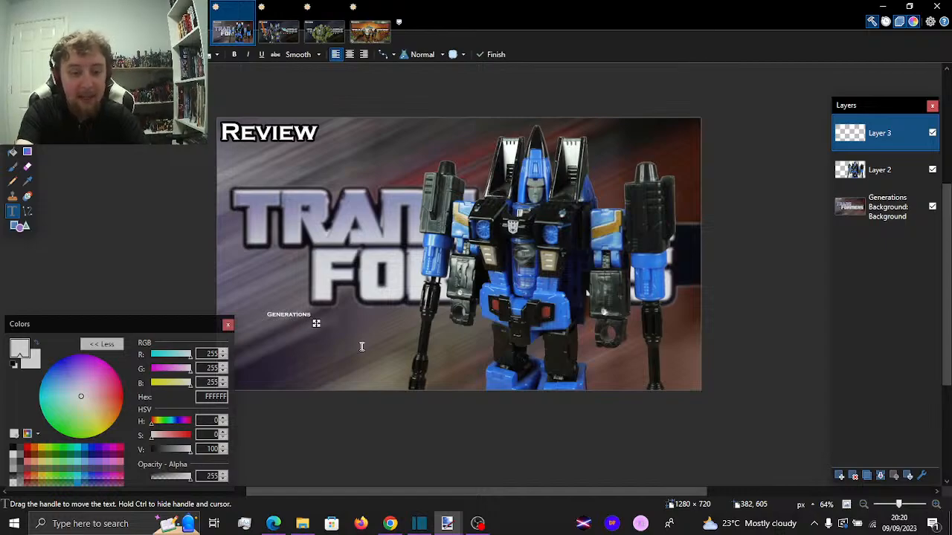
key("Return")
type("Dirge")
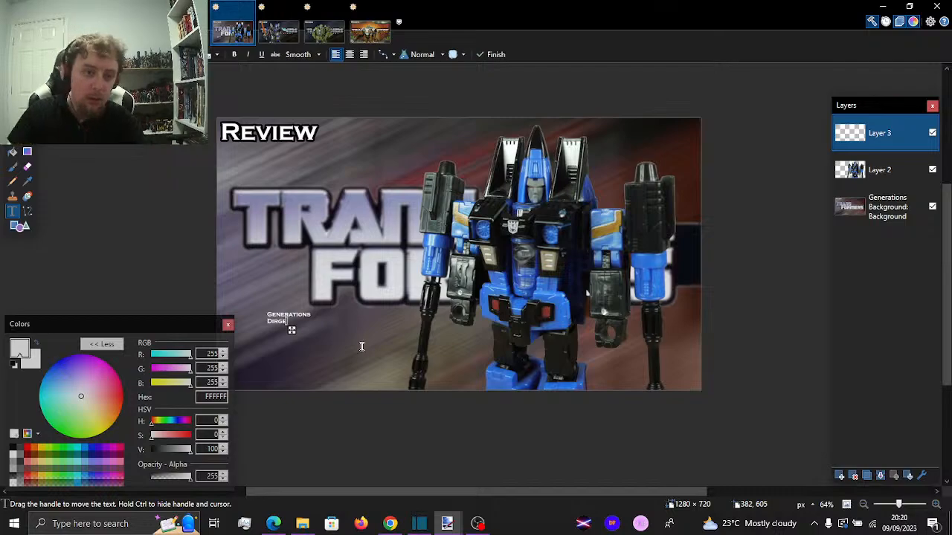
Center-align the Generations Dirge text at size 72 and position it at the thumbnail's lower left, below the Transformers logo
left_click(349, 55)
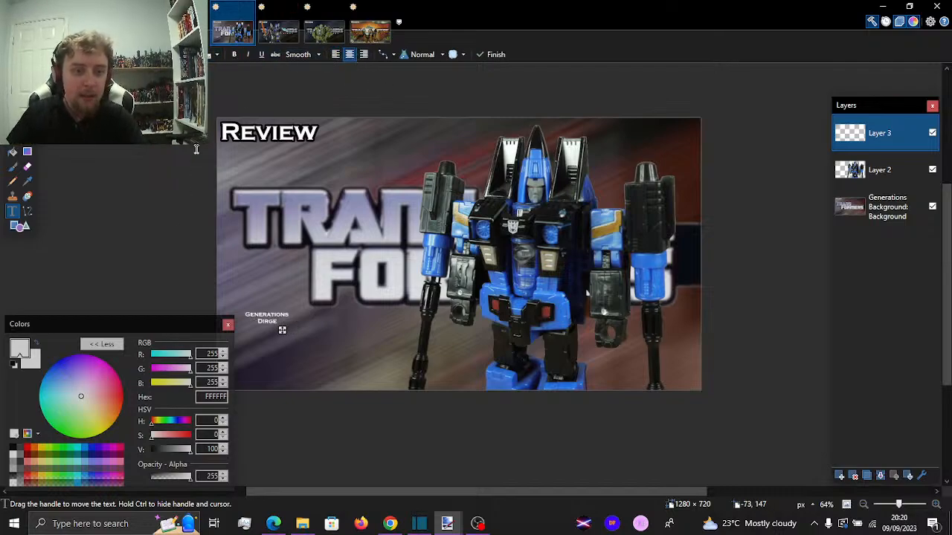
left_click(195, 55)
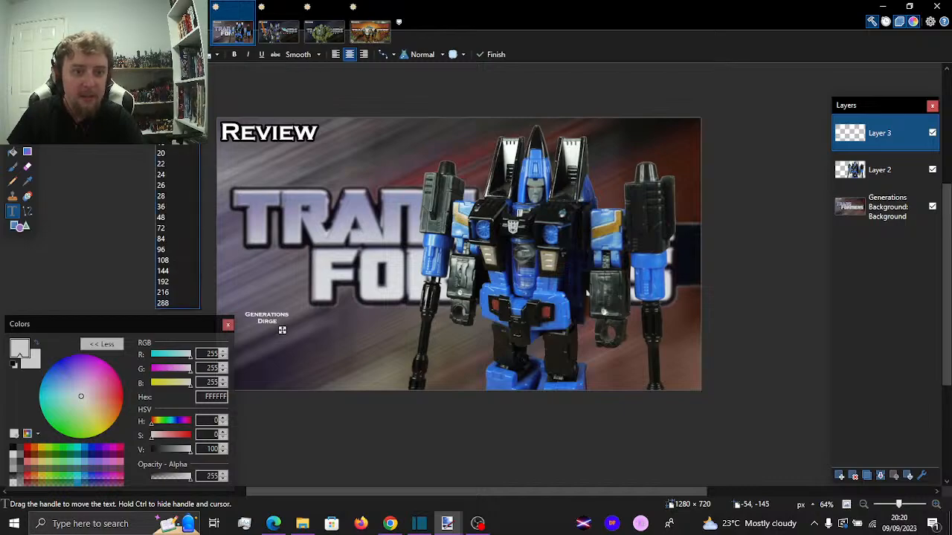
left_click(181, 229)
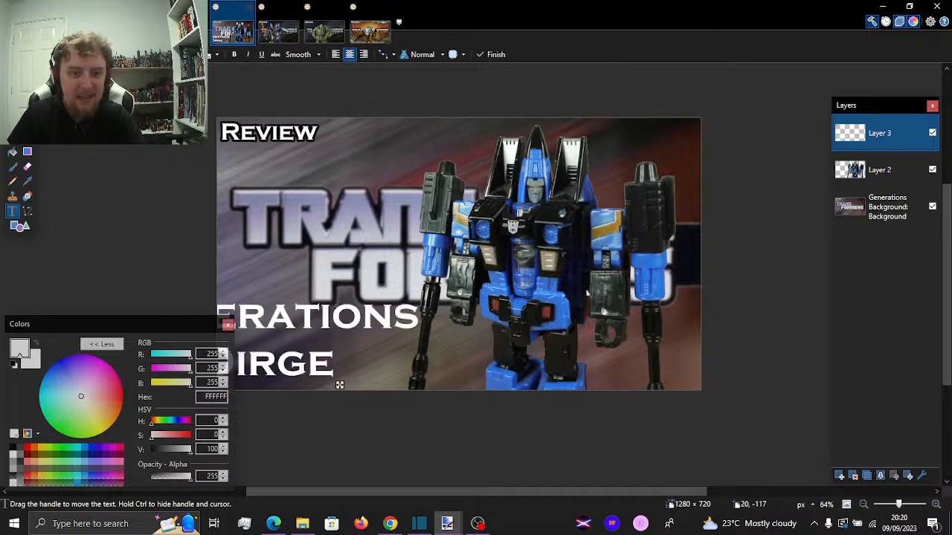
left_click(195, 56)
left_click(172, 228)
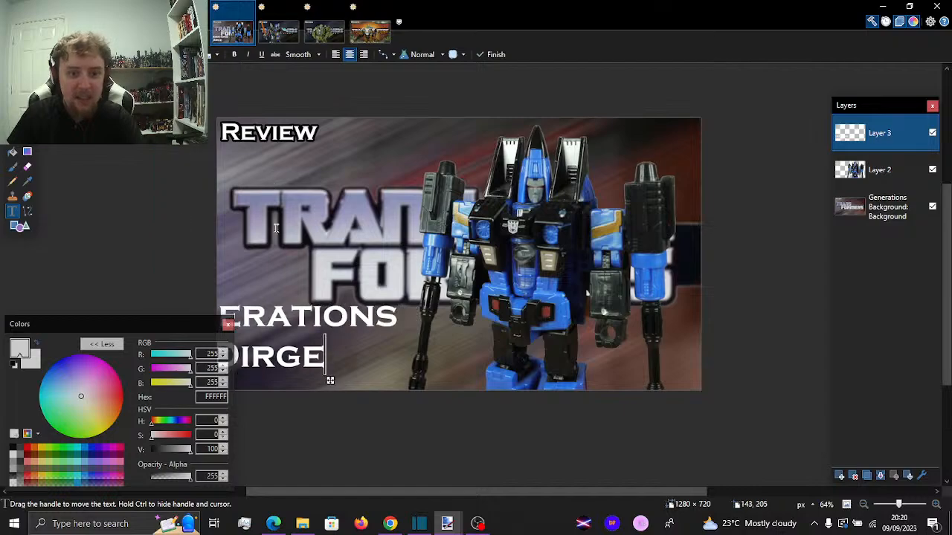
left_click_drag(331, 382, 417, 386)
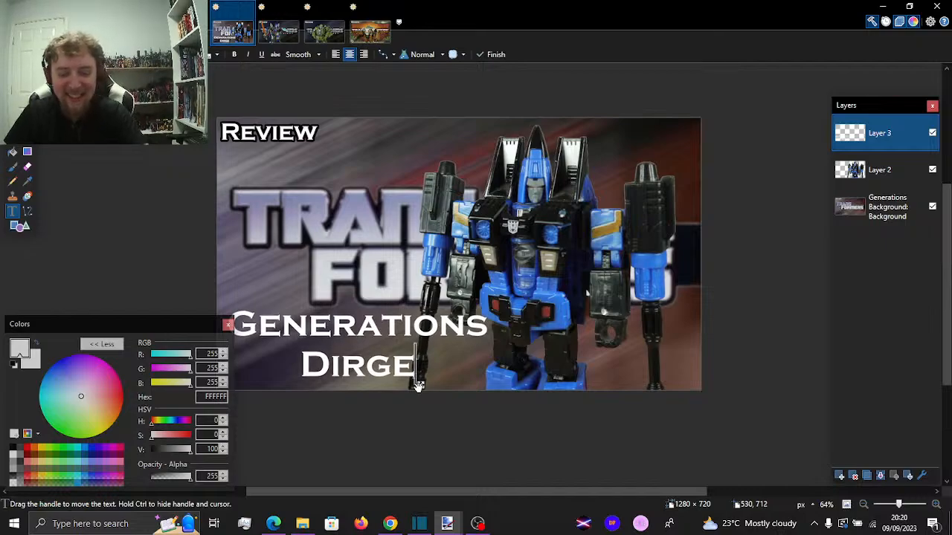
Switch to Chrome, search Google for generations in a new incognito tab, close that tab and return to paint.net
left_click(389, 525)
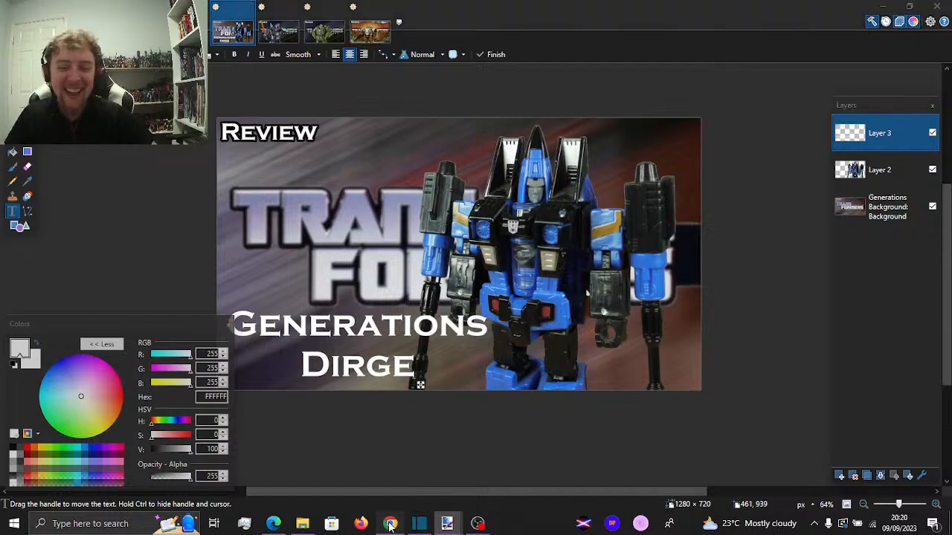
left_click(371, 22)
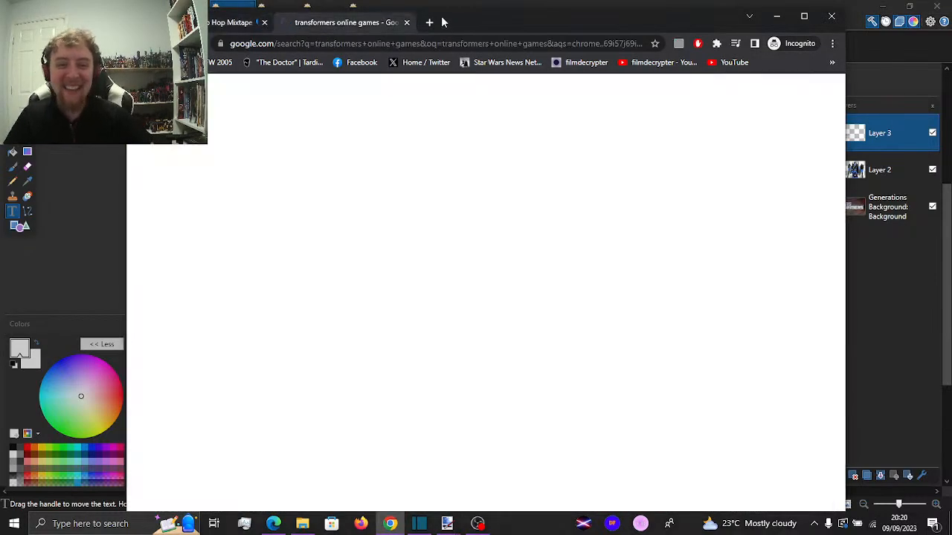
left_click(430, 23)
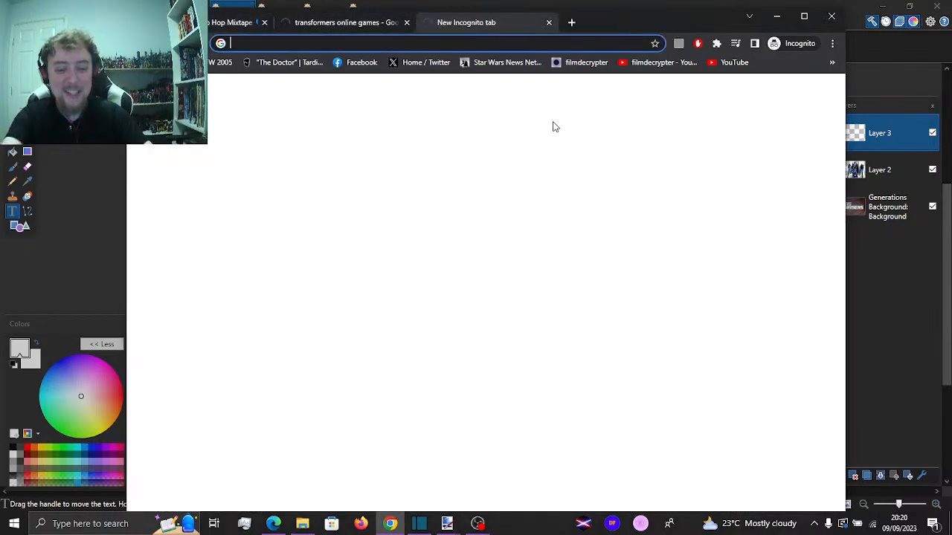
type("generati")
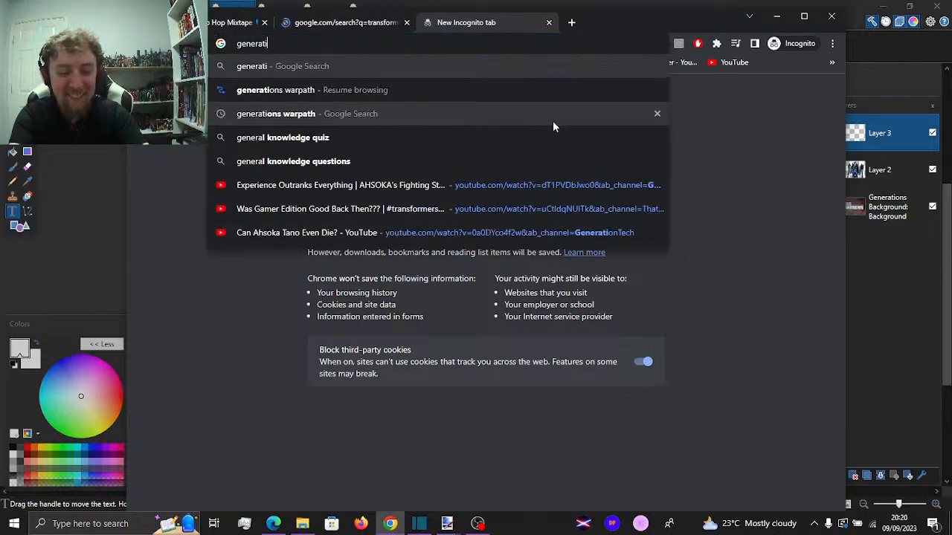
type("ons")
key("Return")
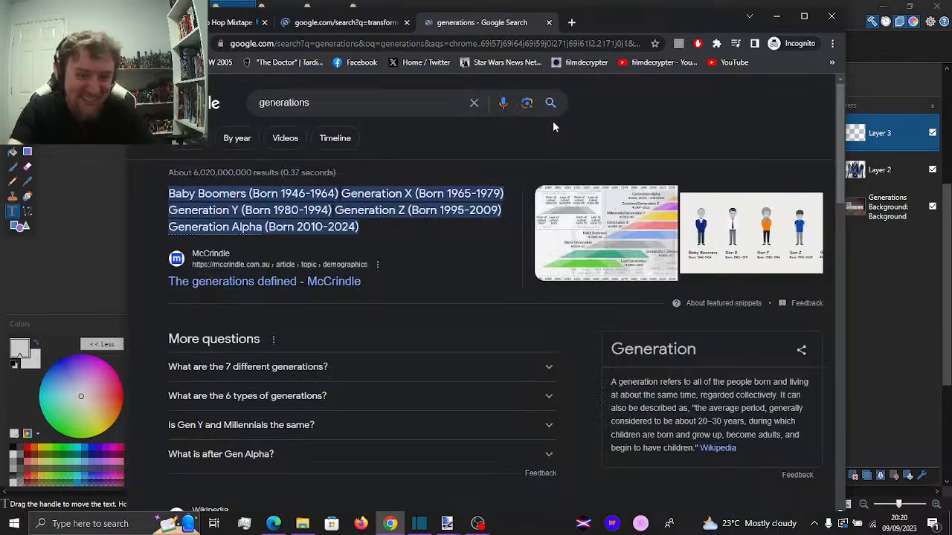
left_click(549, 22)
key("alt+Tab")
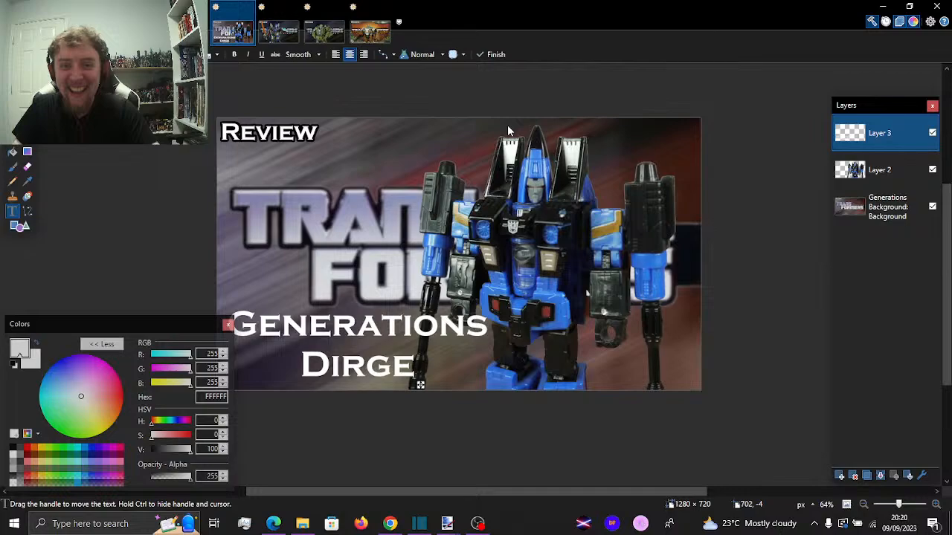
Apply a black Outline Object effect with width 5 and softness 127 to the Generations Dirge text
left_click_drag(440, 490, 424, 490)
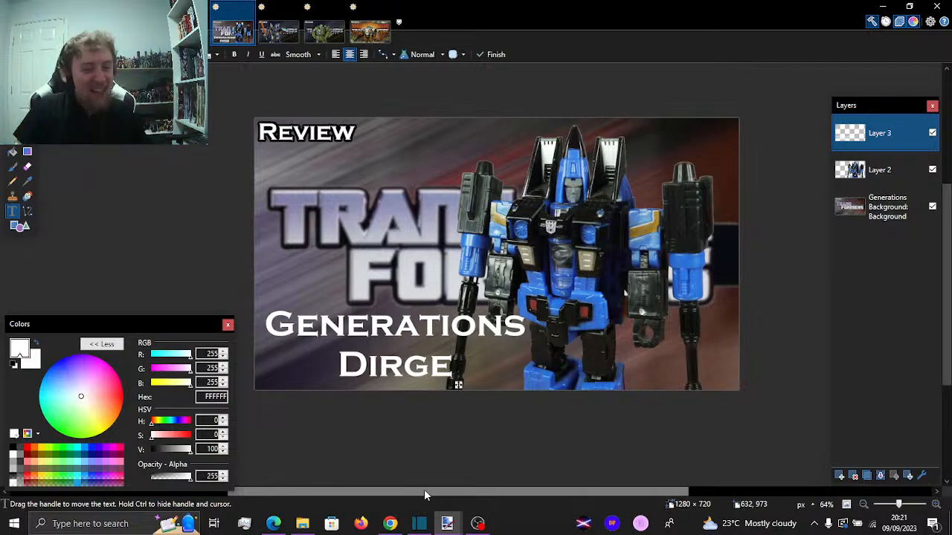
left_click(191, 22)
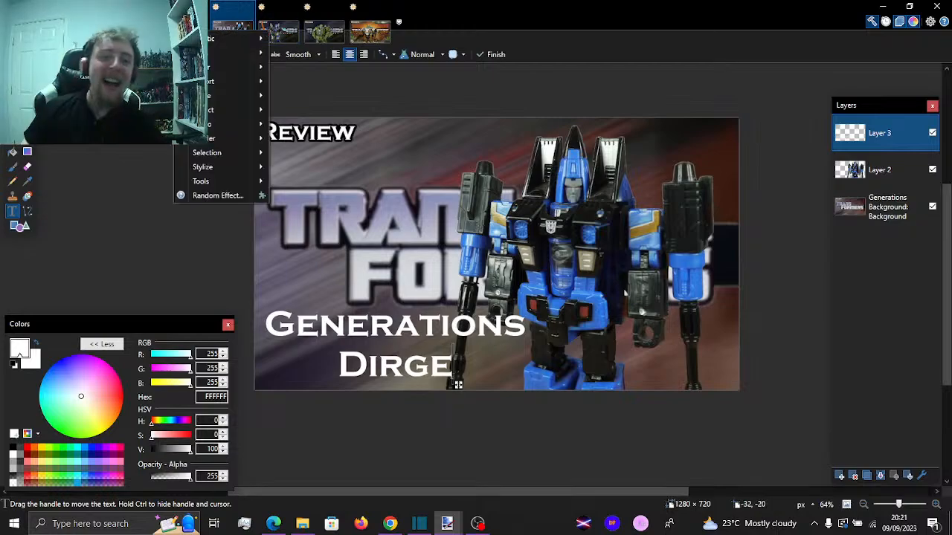
mouse_move(255, 115)
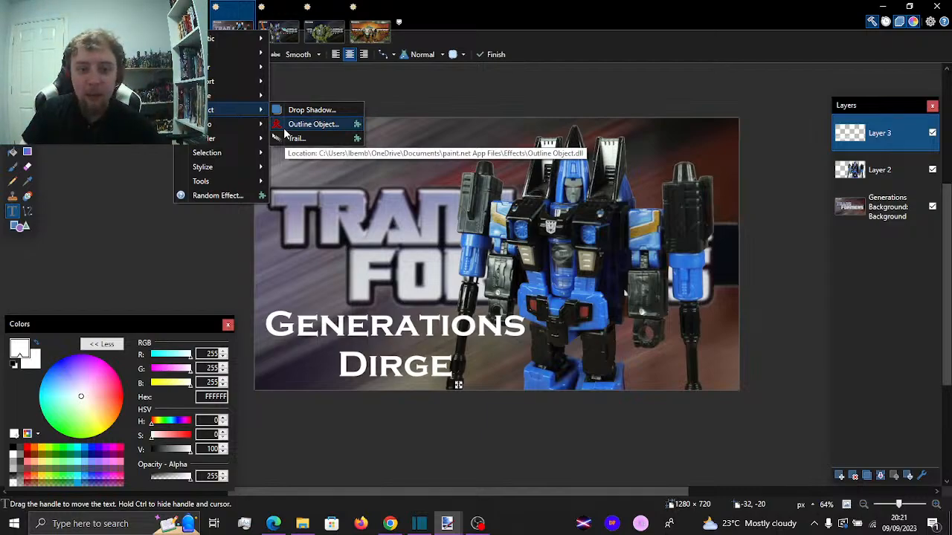
left_click(284, 129)
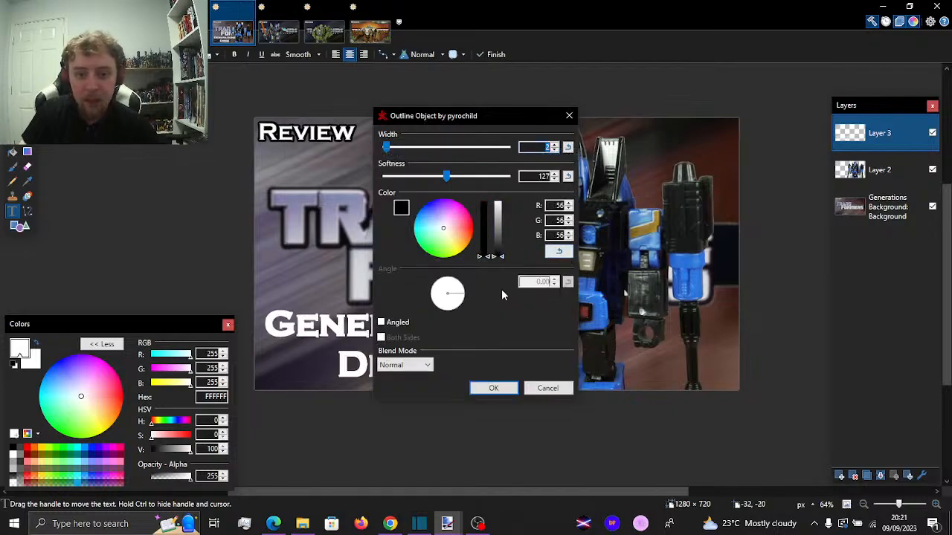
left_click_drag(386, 147, 392, 149)
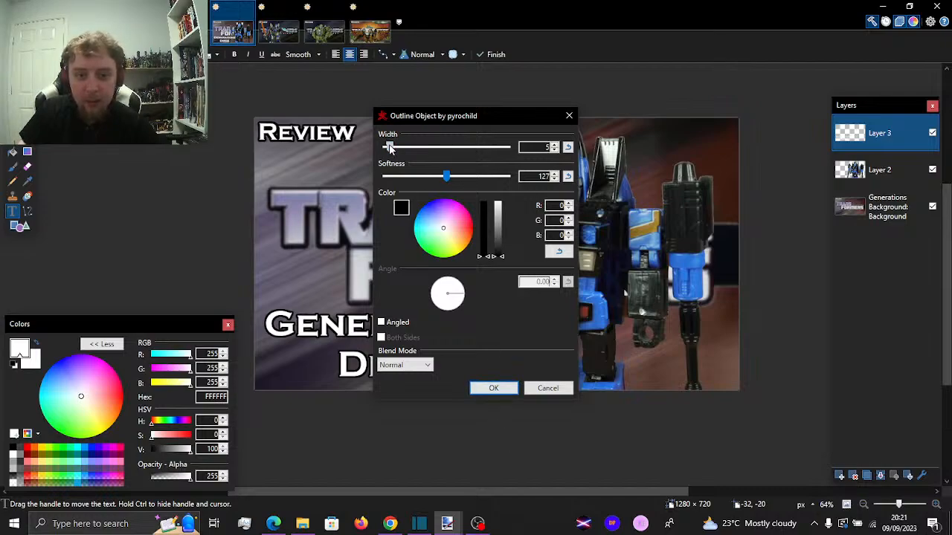
left_click(493, 388)
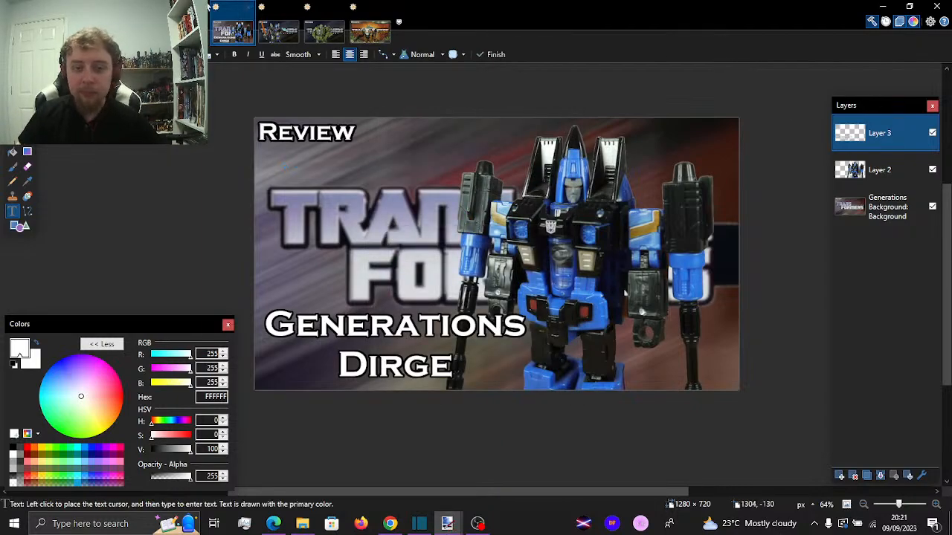
Add a red (255, 16, 0) Outline Object glow with width 100 and softness 255 around the Generations Dirge text and repeat the effect once
left_click(190, 22)
mouse_move(294, 134)
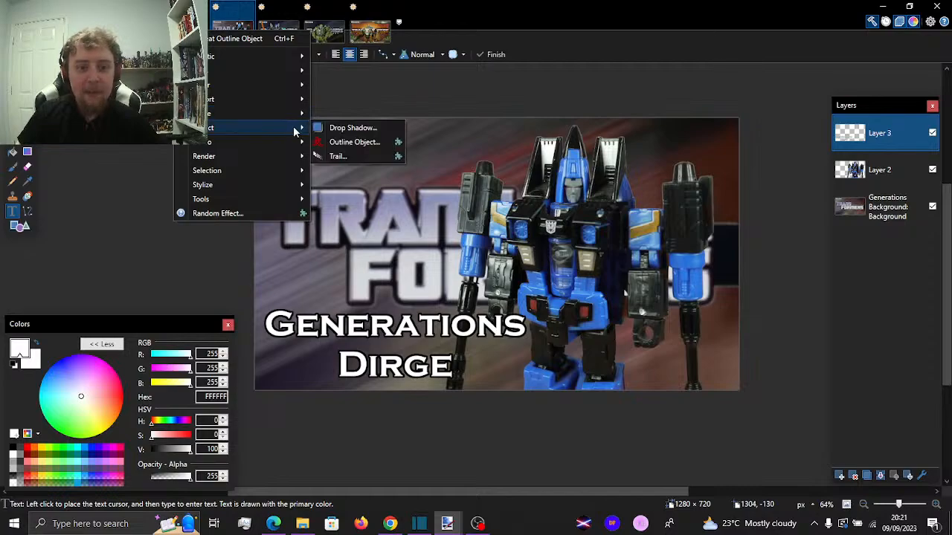
left_click(325, 141)
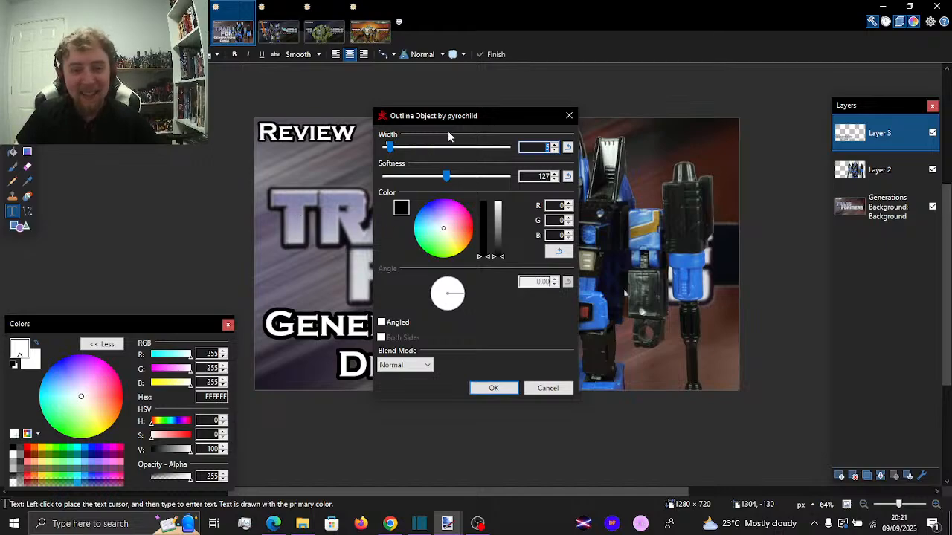
left_click_drag(446, 116, 707, 81)
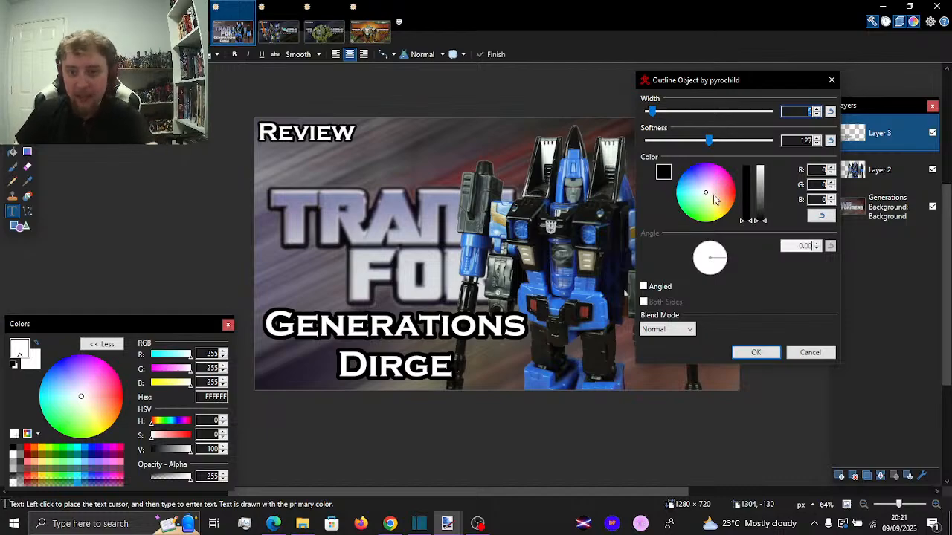
left_click_drag(725, 195, 749, 199)
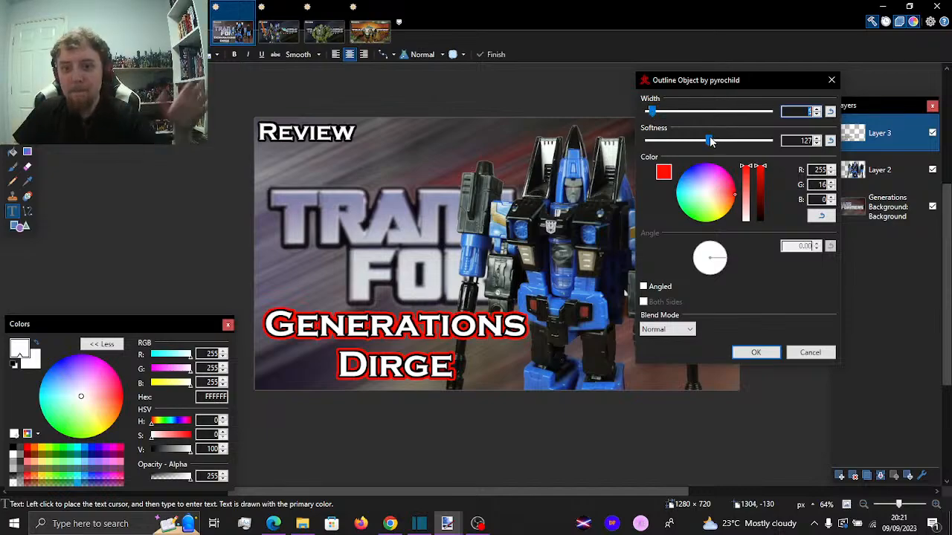
left_click_drag(651, 111, 774, 113)
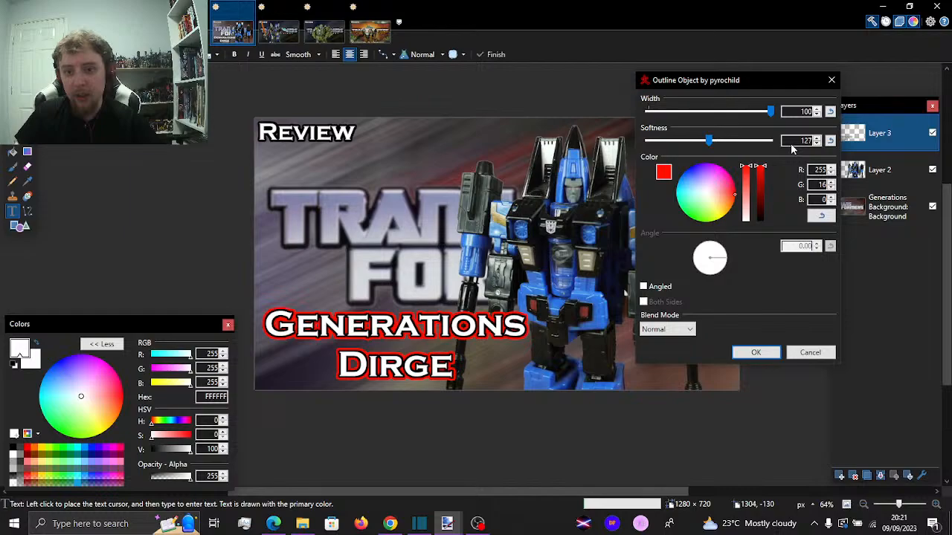
left_click_drag(708, 141, 792, 149)
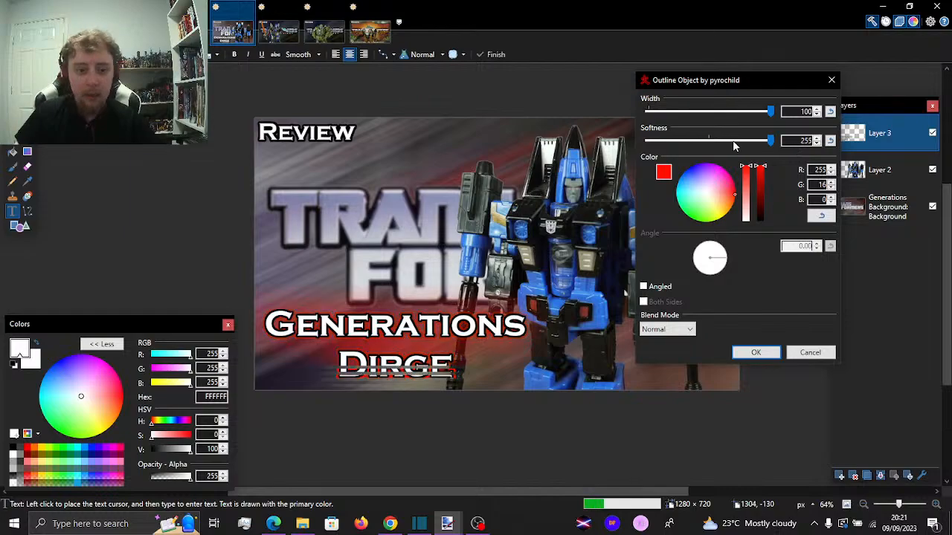
left_click(755, 353)
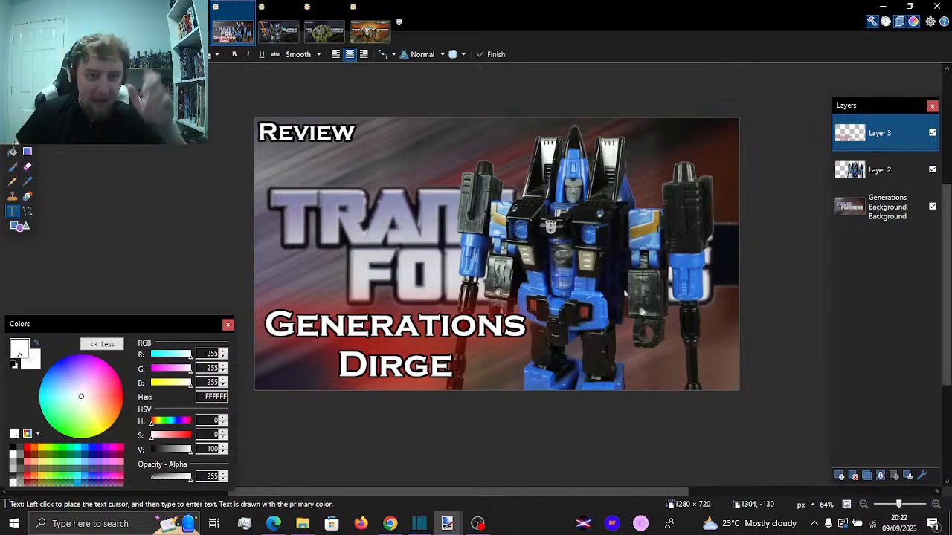
left_click(190, 23)
left_click(215, 39)
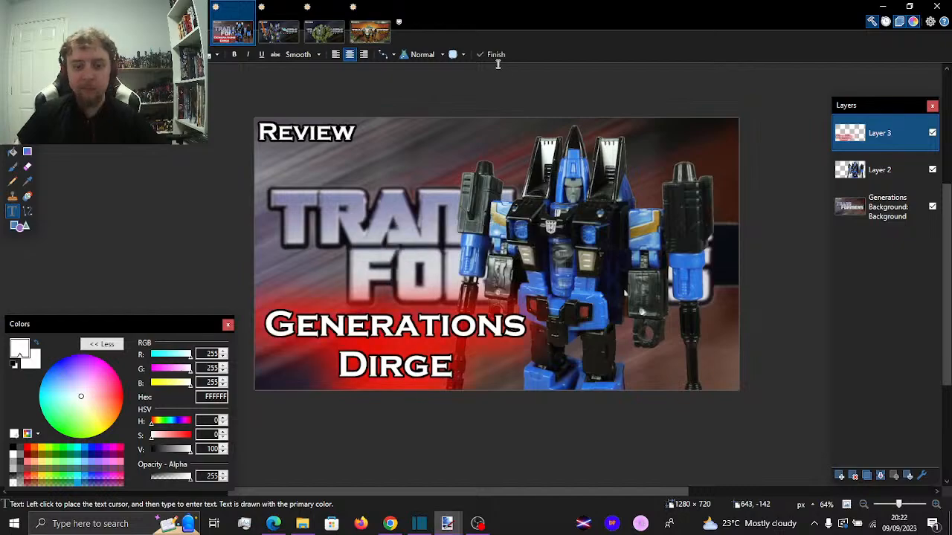
Start an Outline Object effect on the figure in Layer 2 with width 100 and softness 255
left_click(837, 178)
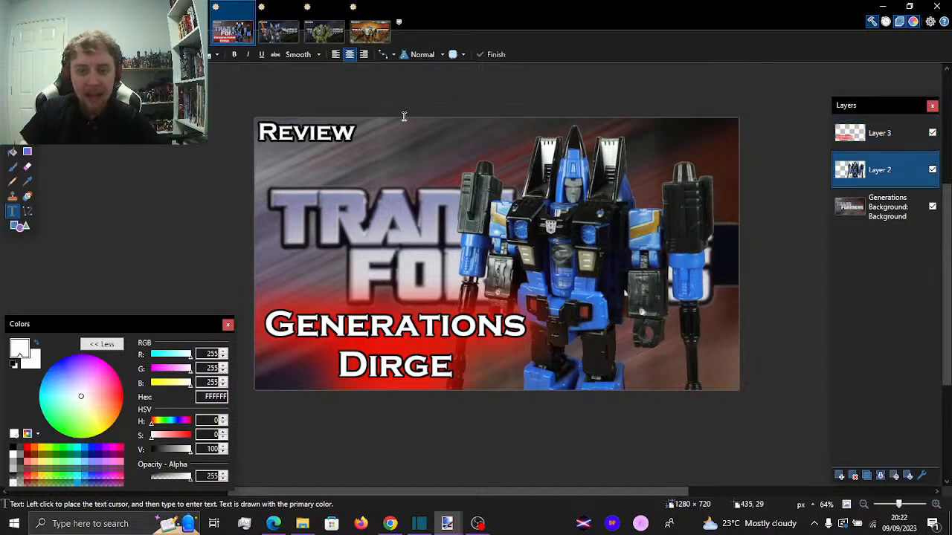
left_click(191, 22)
mouse_move(291, 135)
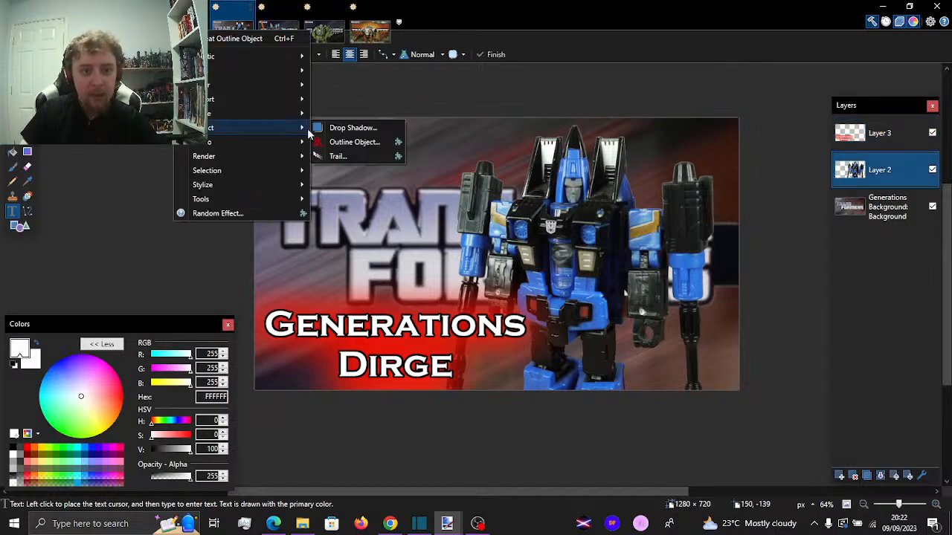
left_click(373, 141)
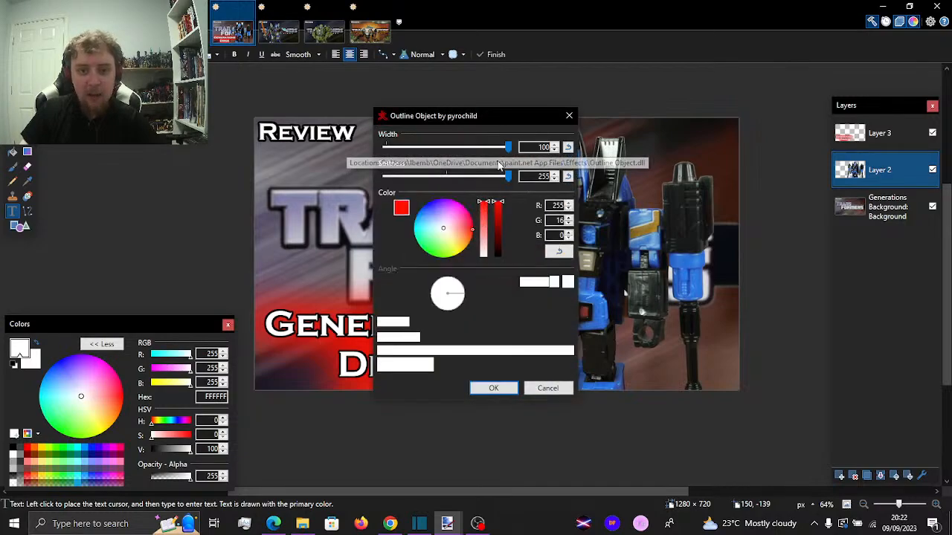
left_click_drag(484, 115, 233, 95)
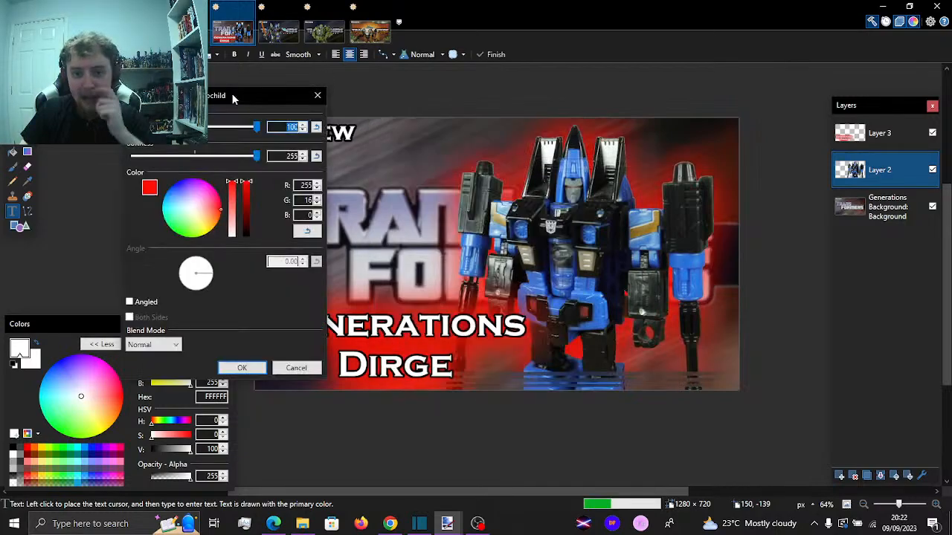
Try blue, orange, pale peach, lavender and pink-violet as the figure's outline colour, previewing them over the whole thumbnail
left_click(166, 199)
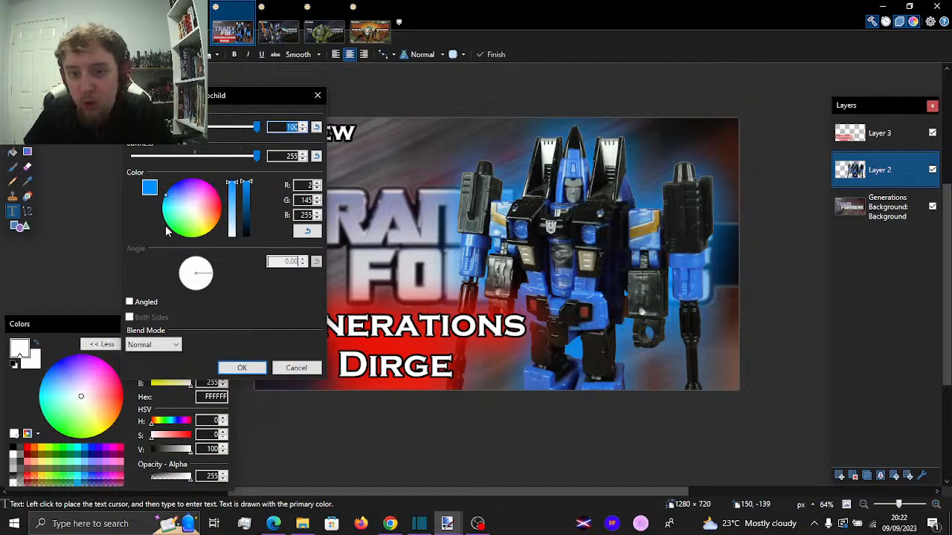
left_click(215, 230)
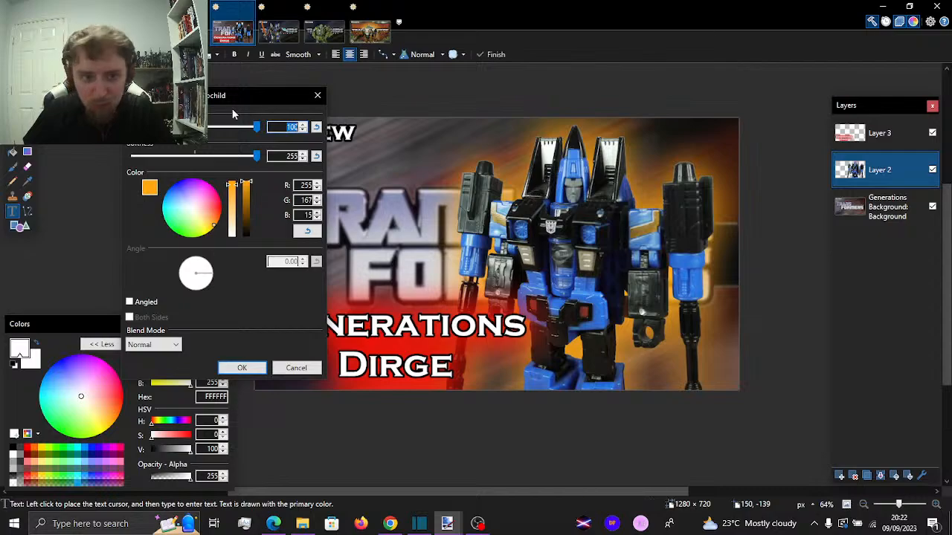
left_click(200, 215)
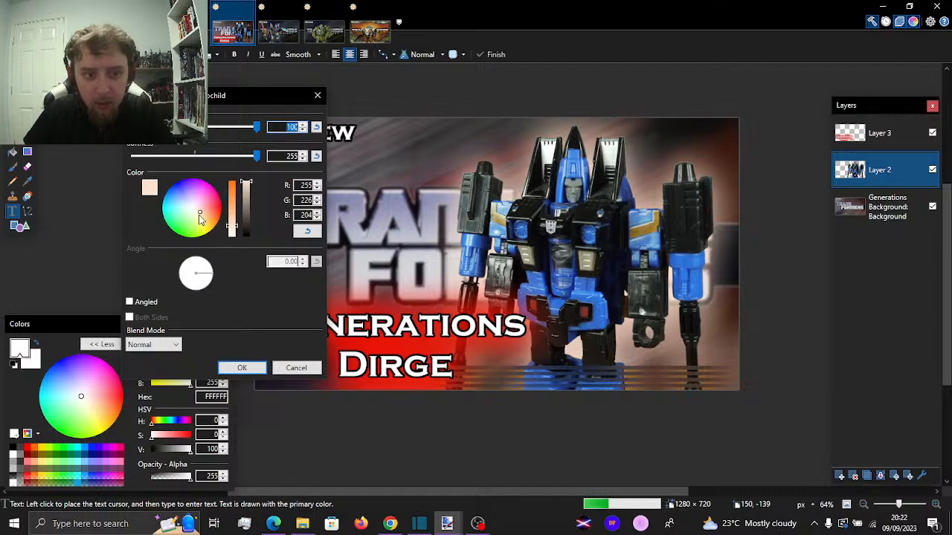
left_click(186, 202)
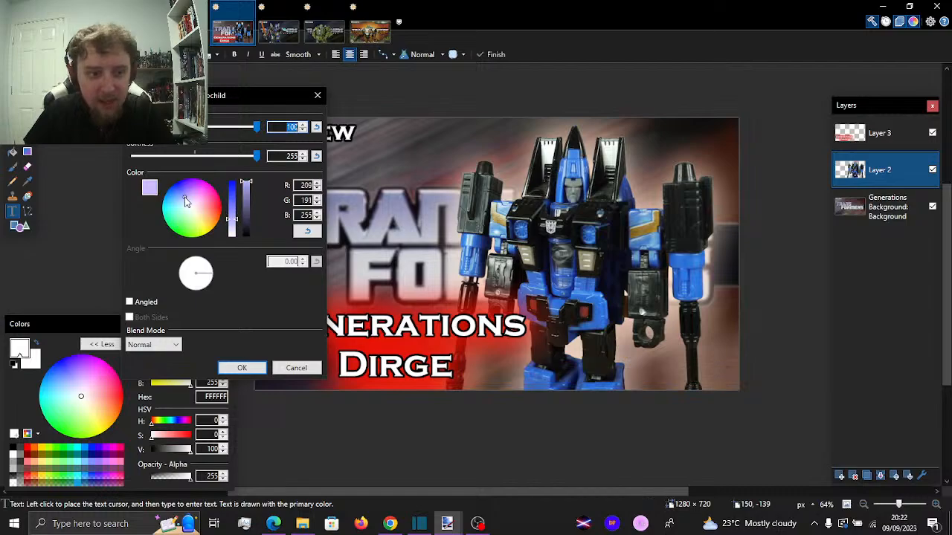
left_click(186, 202)
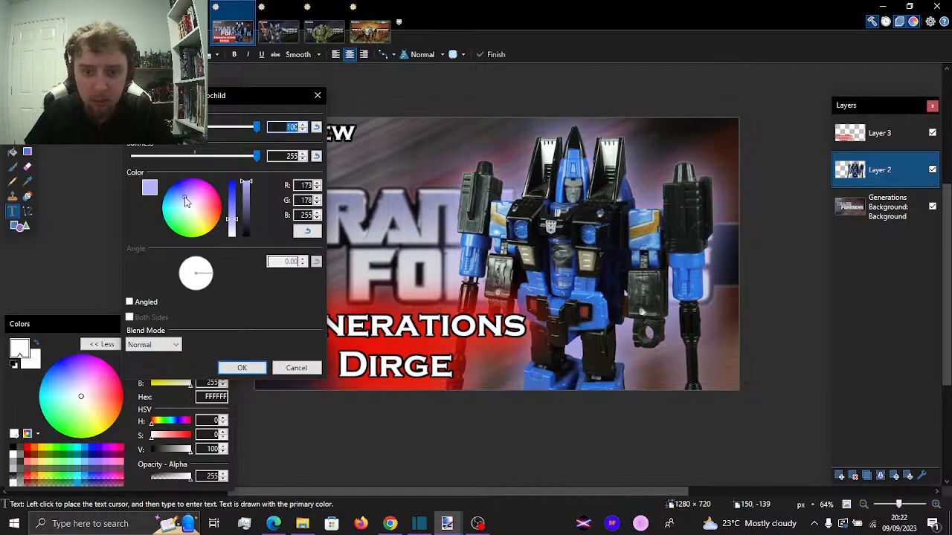
left_click_drag(186, 201, 197, 194)
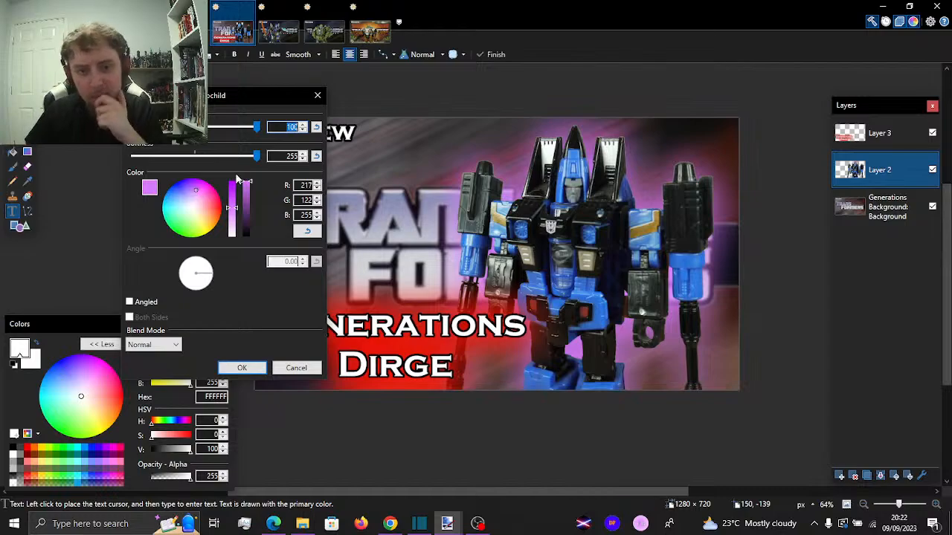
left_click(232, 215)
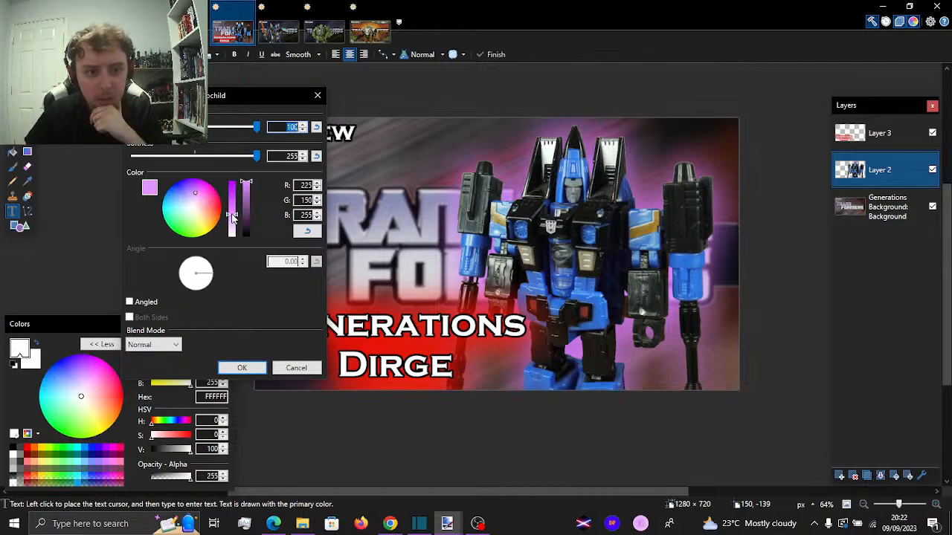
left_click_drag(186, 95, 94, 73)
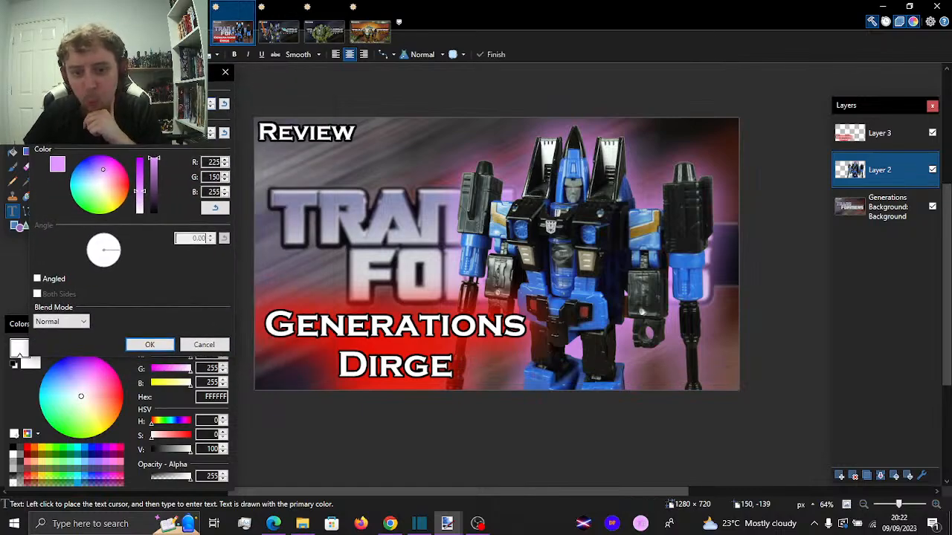
left_click_drag(94, 72, 97, 73)
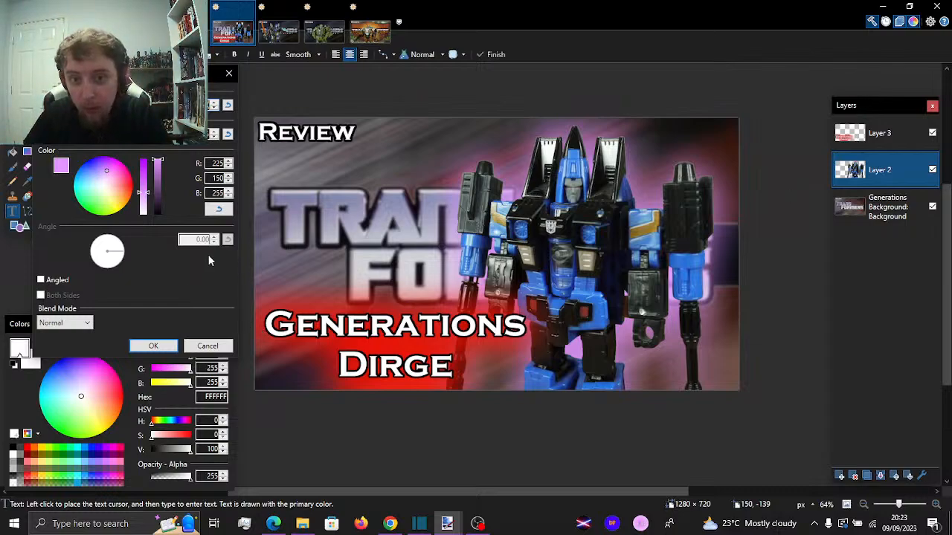
Set the figure's outline colour to light violet (174, 150, 255) and apply the effect to Layer 2
left_click(95, 179)
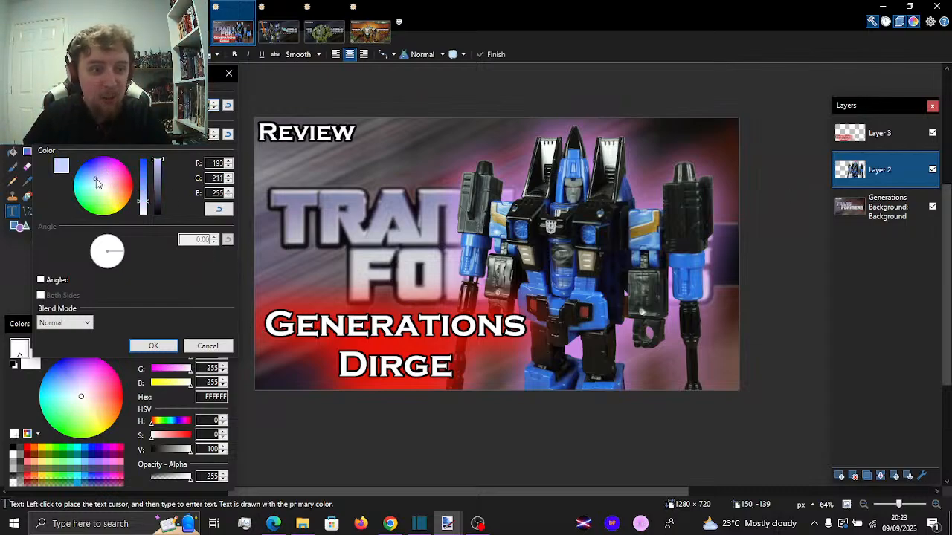
left_click_drag(96, 179, 97, 179)
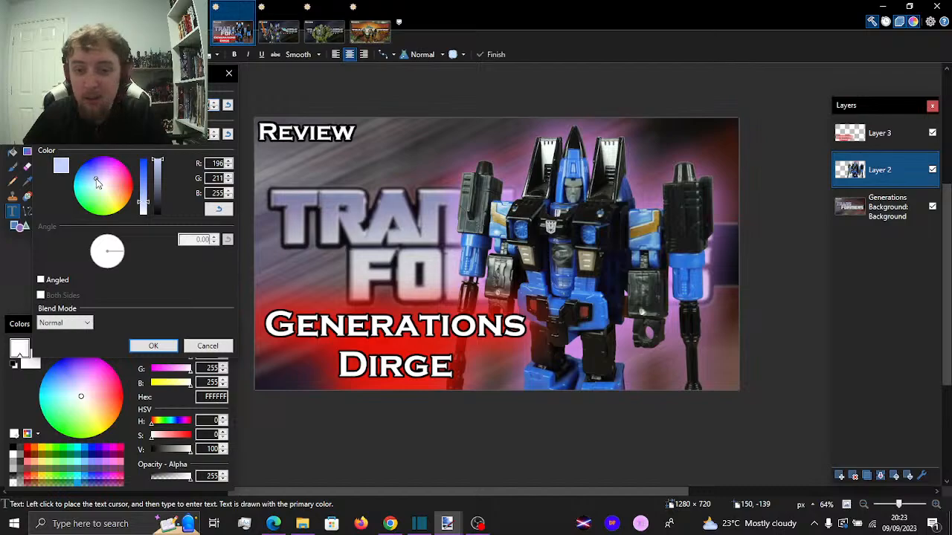
left_click(104, 174)
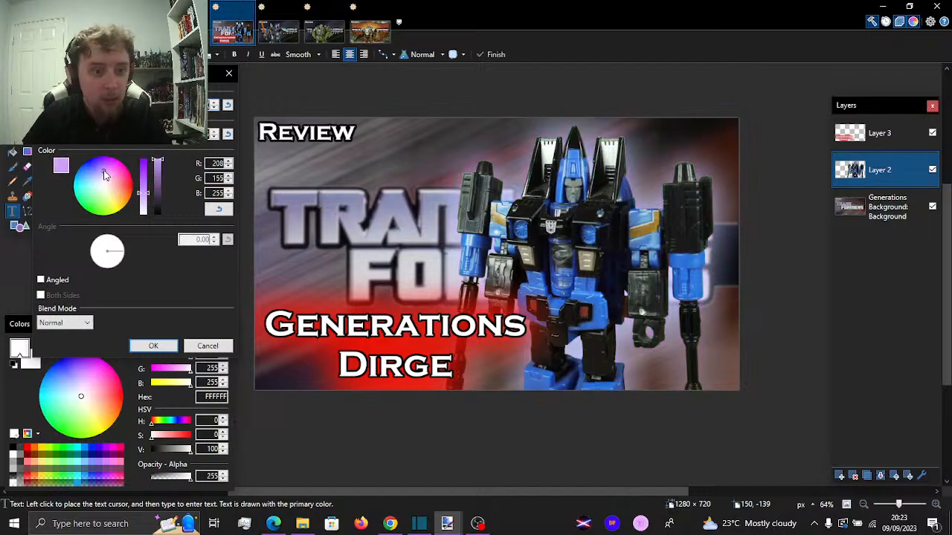
left_click_drag(104, 174, 99, 173)
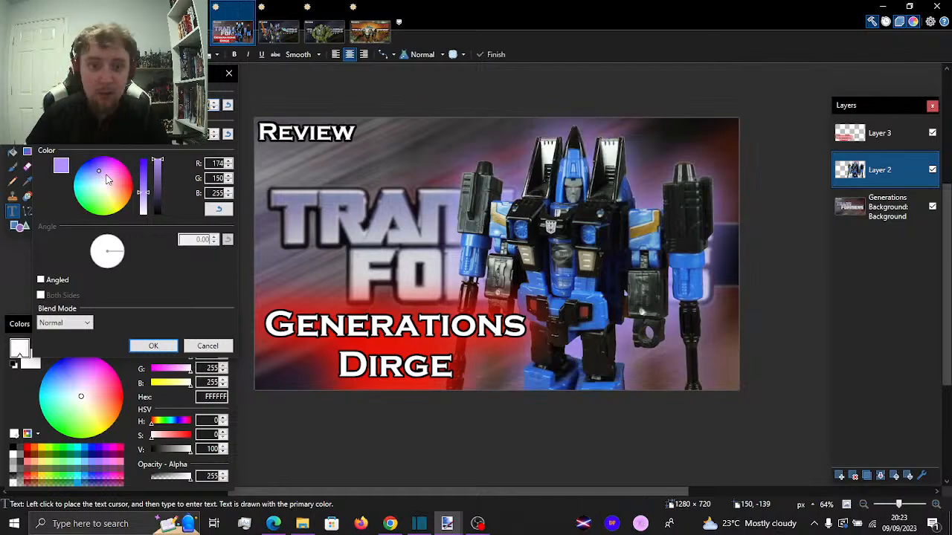
left_click(156, 344)
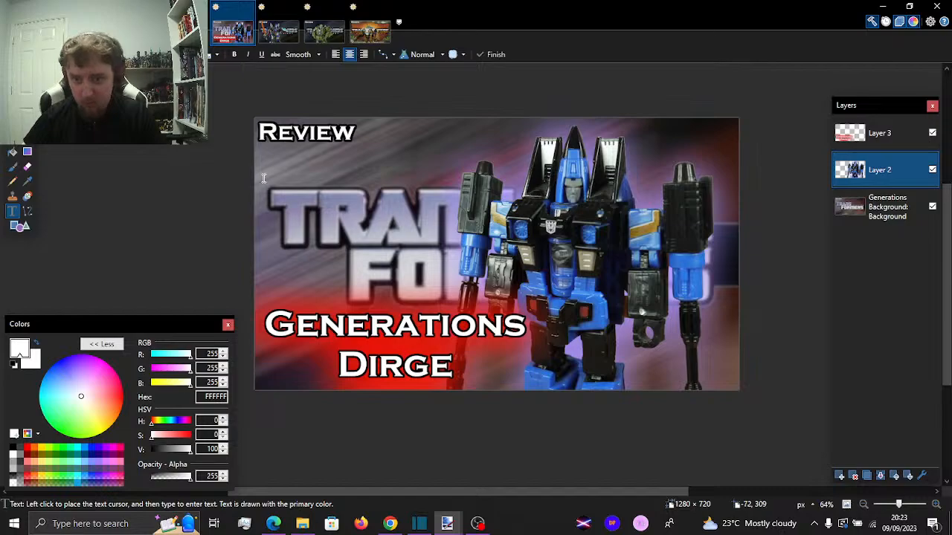
mouse_move(907, 172)
left_mouse_down()
mouse_move(892, 130)
mouse_move(892, 170)
left_mouse_up()
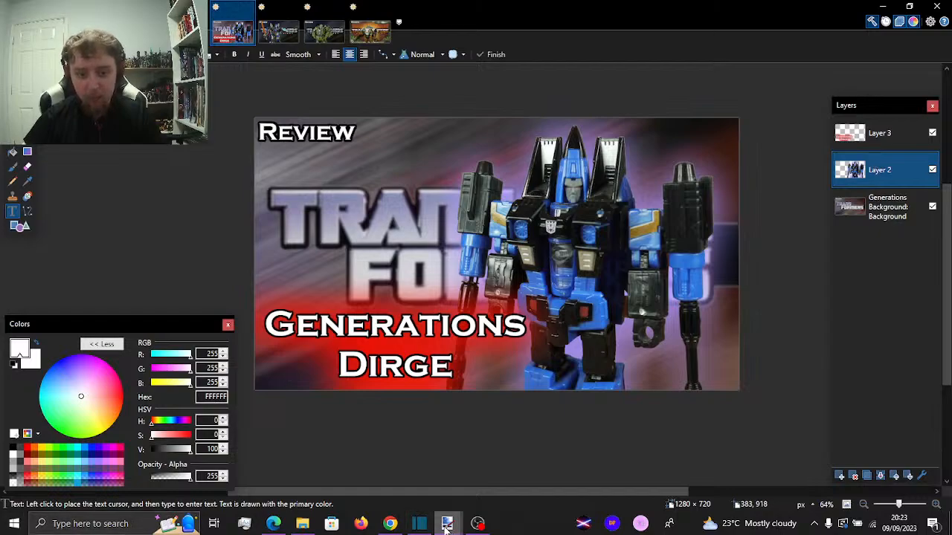
Switch to OBS Studio, toggle the visibility of the hidden Webcam source and return to paint.net
left_click(468, 526)
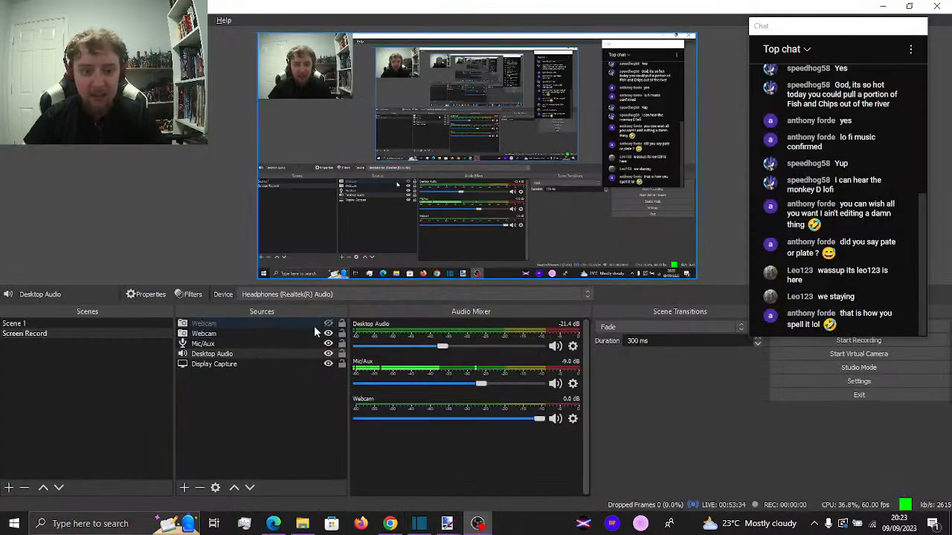
left_click(328, 324)
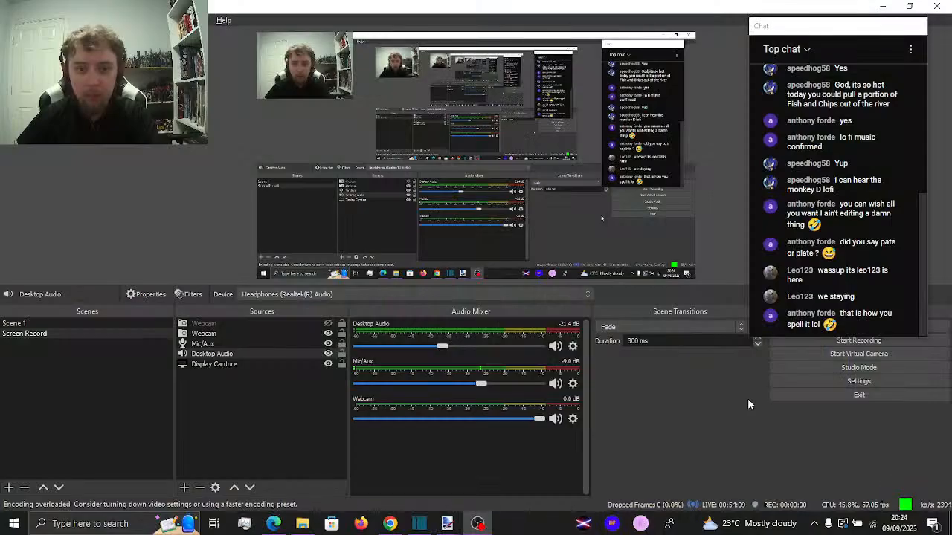
key("alt+Tab")
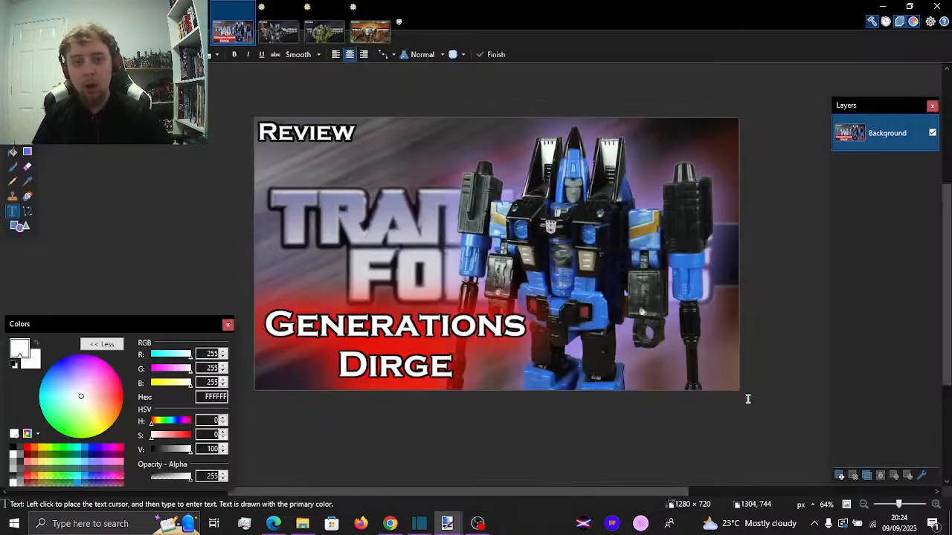
Switch to Shotcut to check the video export job's progress and go back to OBS Studio
left_click(419, 523)
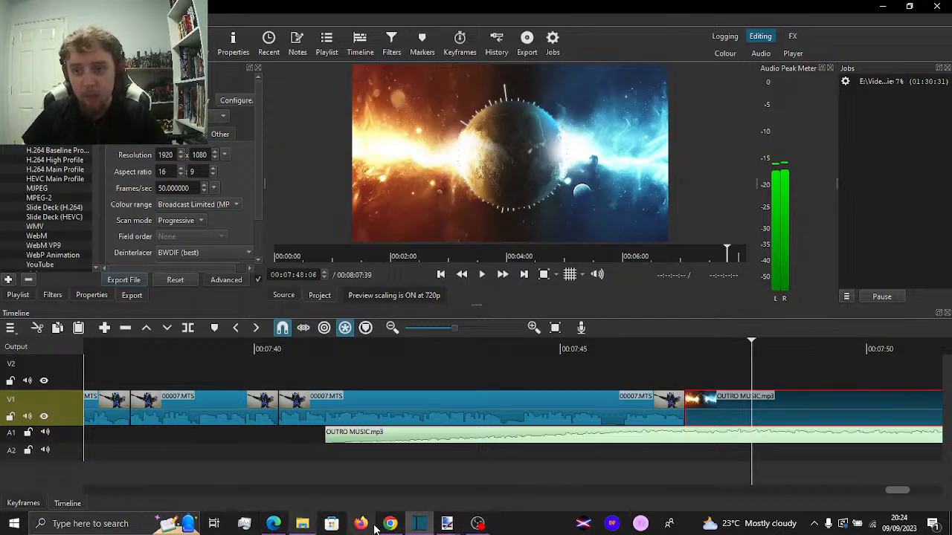
mouse_move(313, 524)
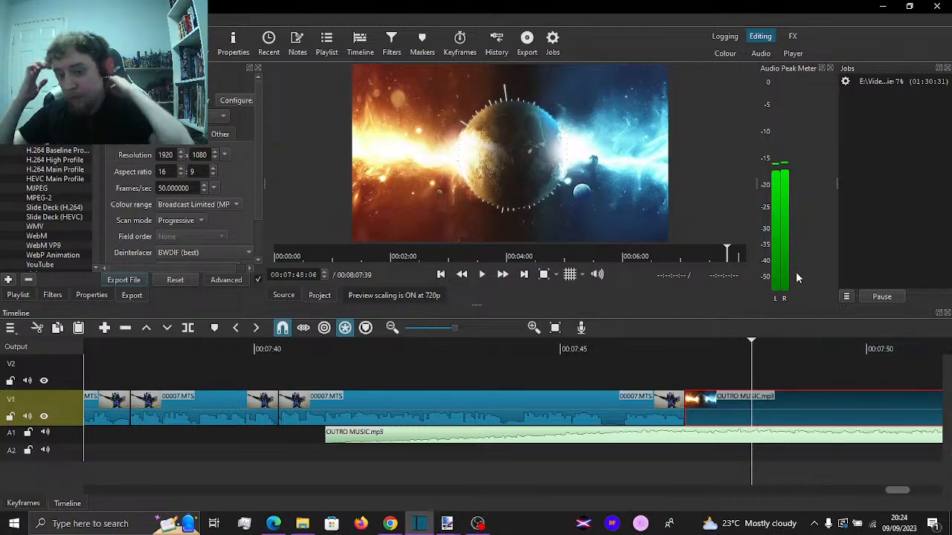
mouse_move(448, 523)
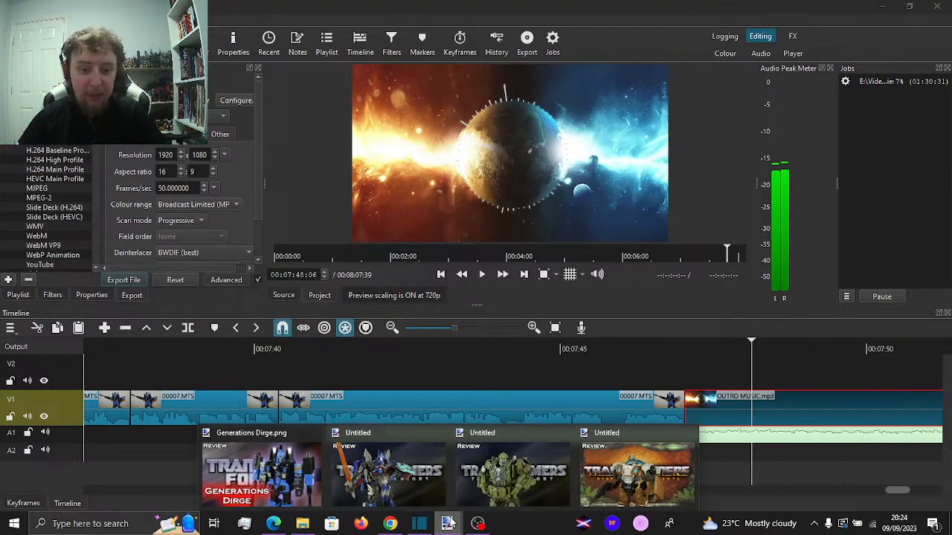
left_click(478, 524)
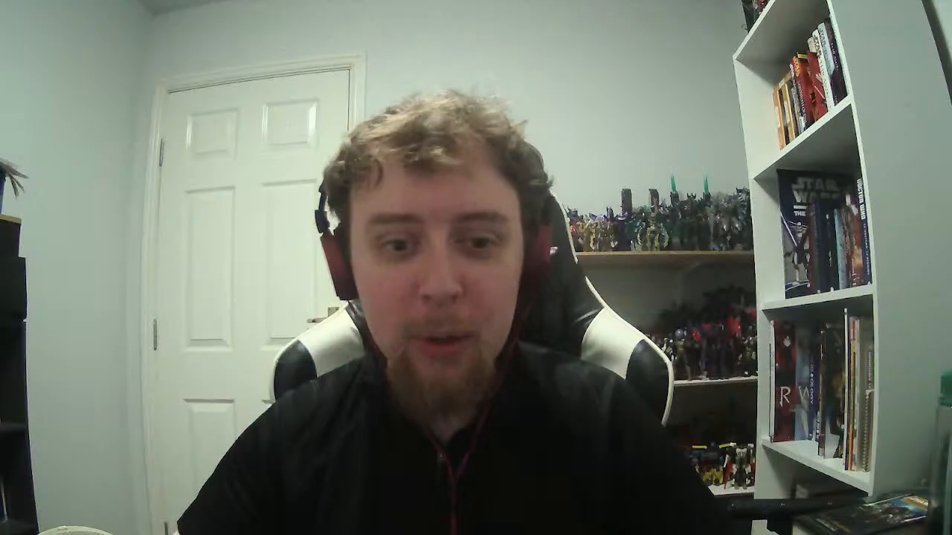
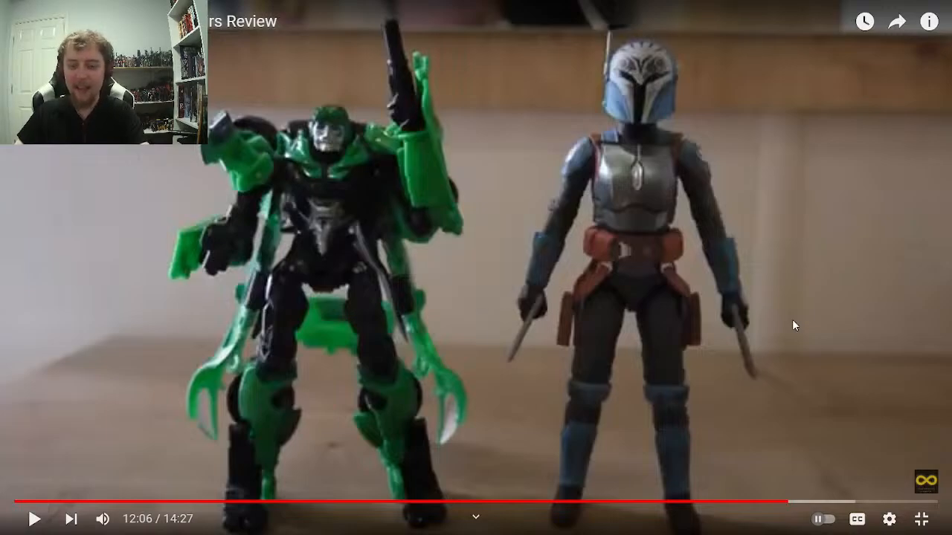
Watch the AOE Crosshairs review in short stretches from about 12:06 and skip ahead to about 14:07
left_click(793, 321)
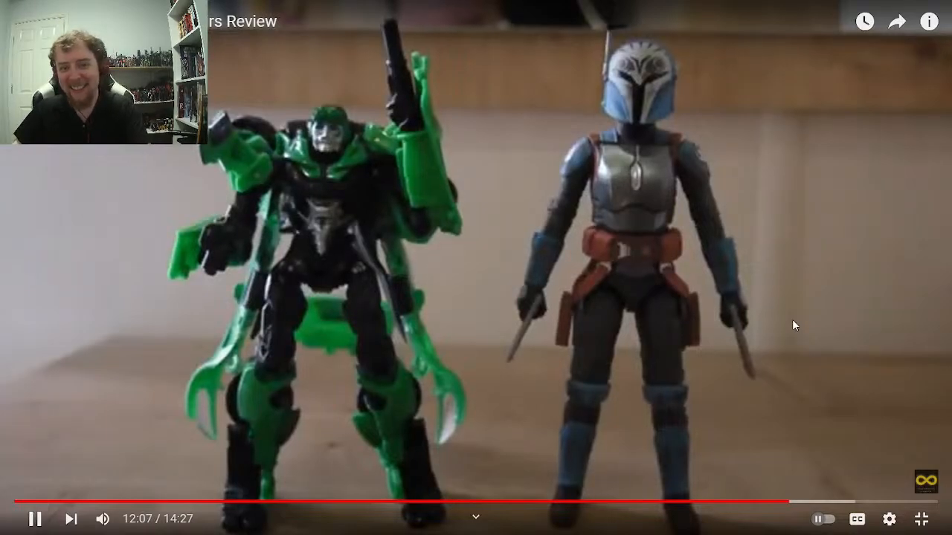
left_click(792, 322)
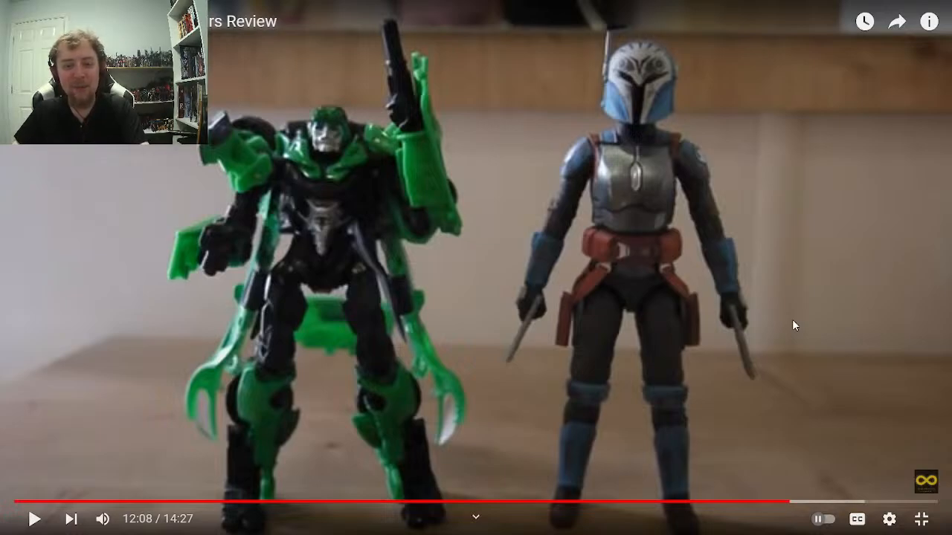
left_click(793, 321)
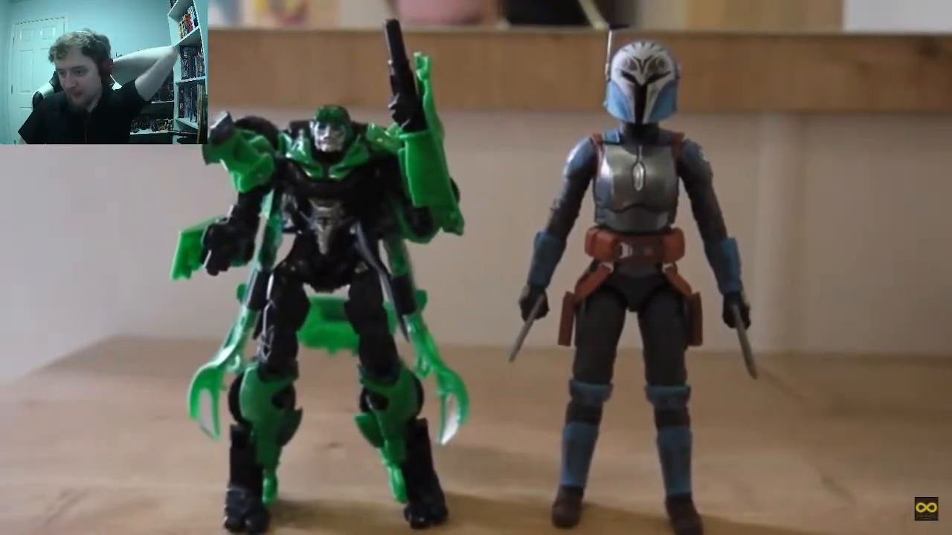
left_click(792, 325)
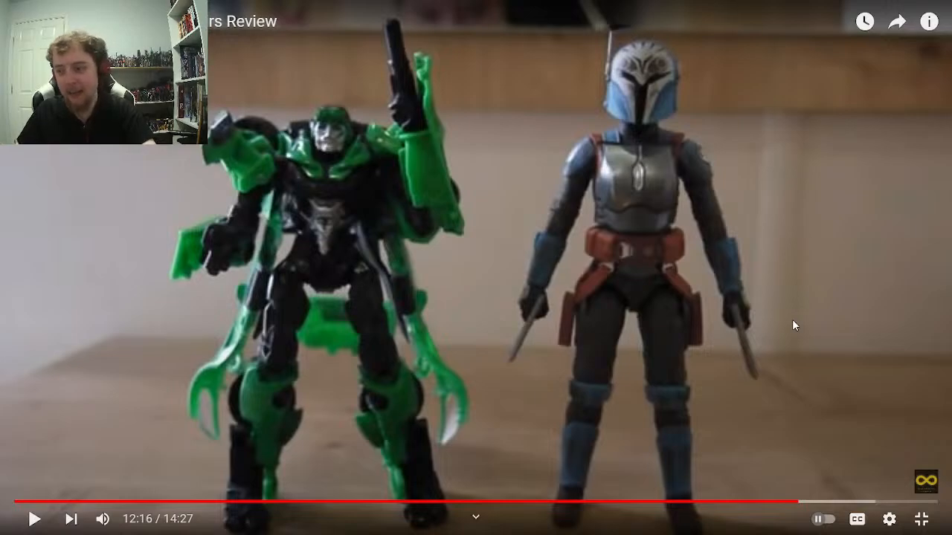
key("space")
key("space")
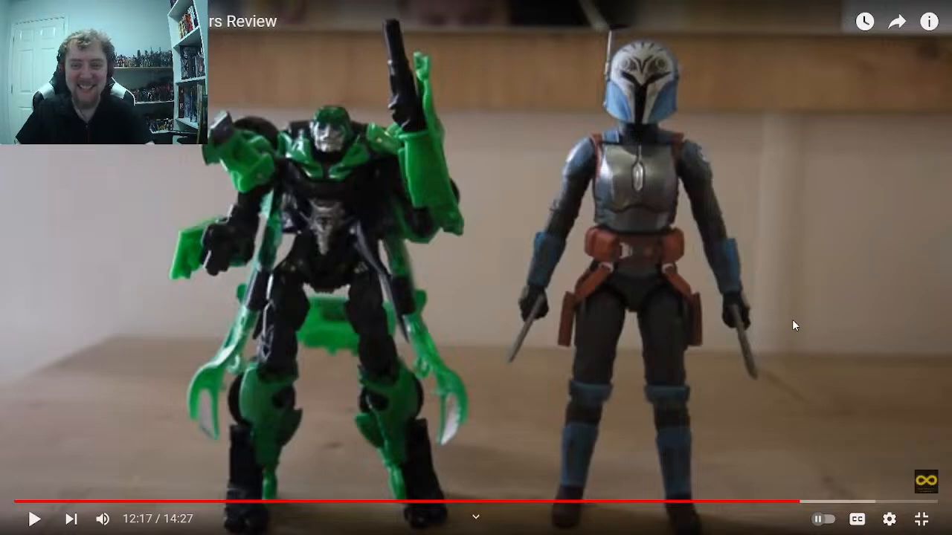
key("space")
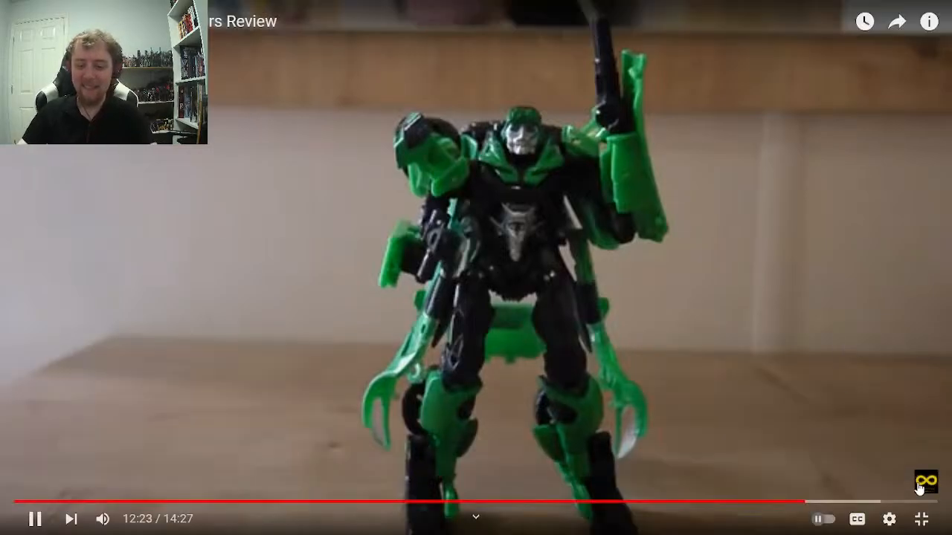
key("space")
left_click_drag(934, 504, 899, 502)
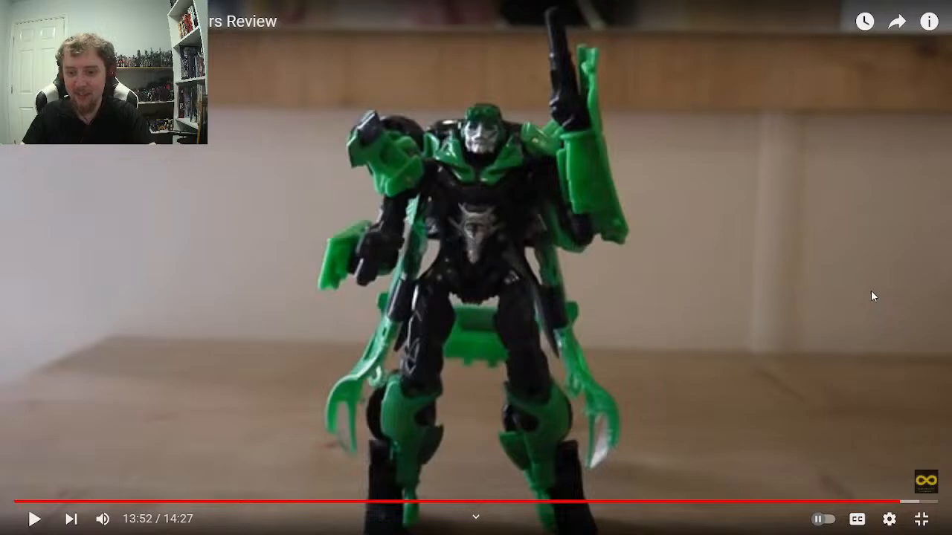
key("space")
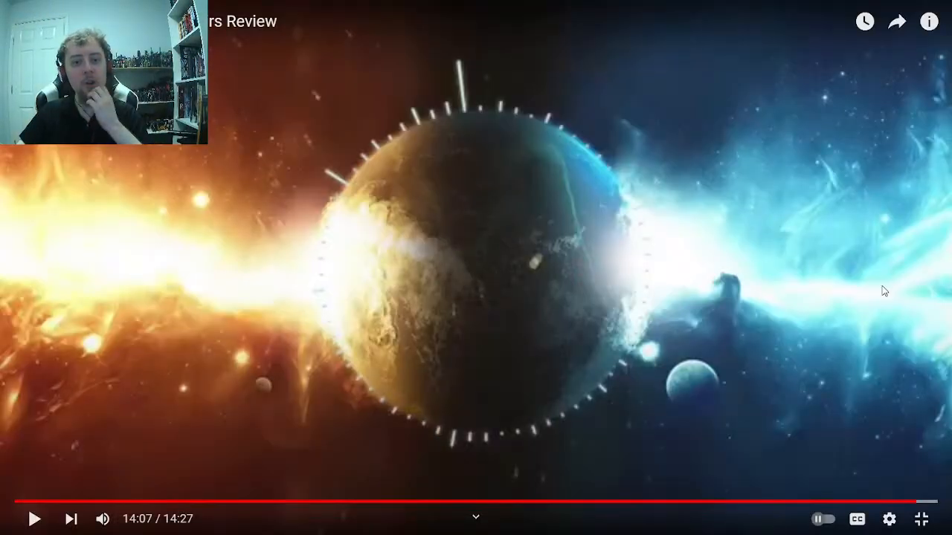
Leave the full-screen video and look through the Transformers Reviews playlist's video list and thumbnails in YouTube Studio
key("Escape")
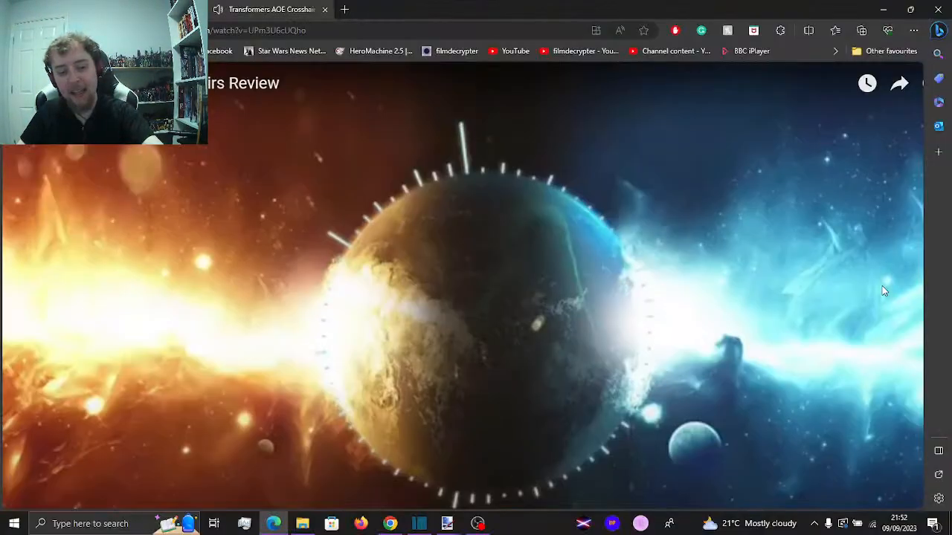
key("ctrl+Tab")
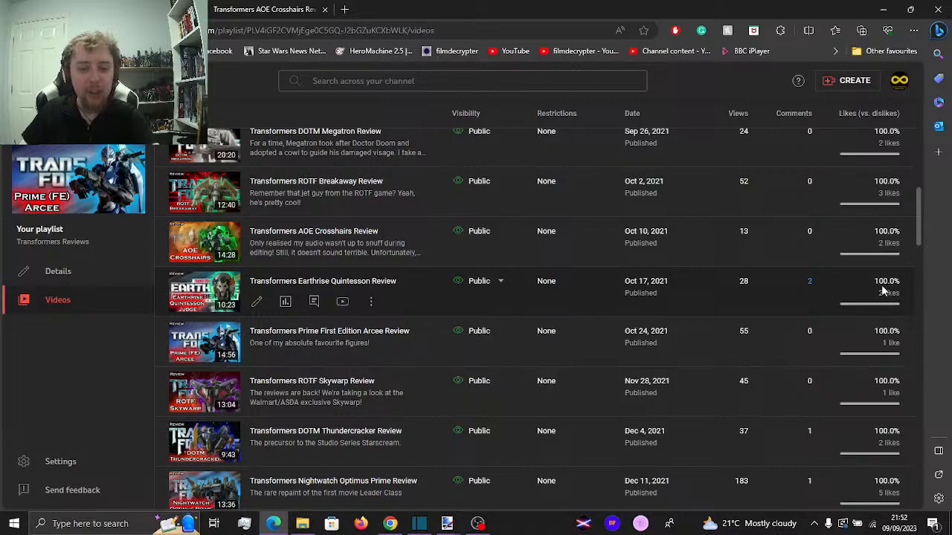
key("ctrl+Tab")
key("ctrl+Tab")
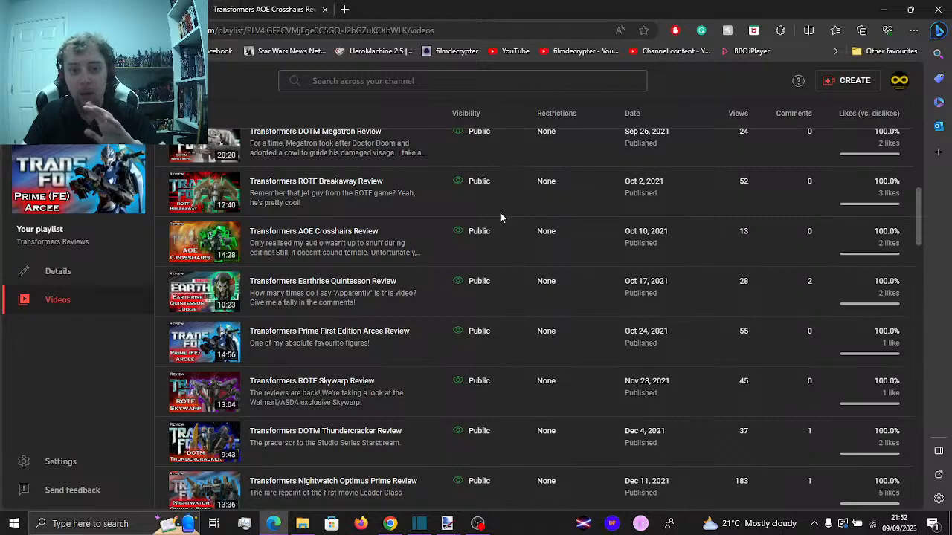
key("alt+Tab")
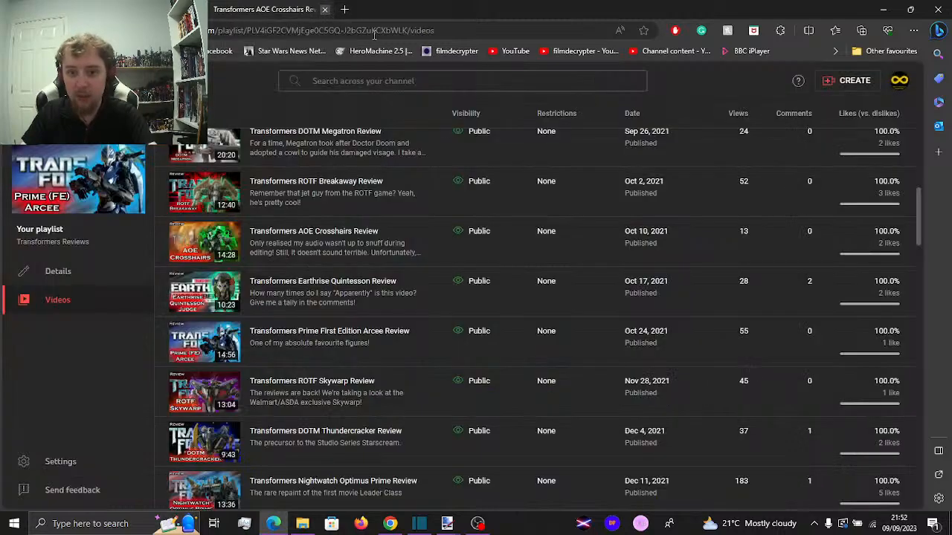
key("alt+Tab")
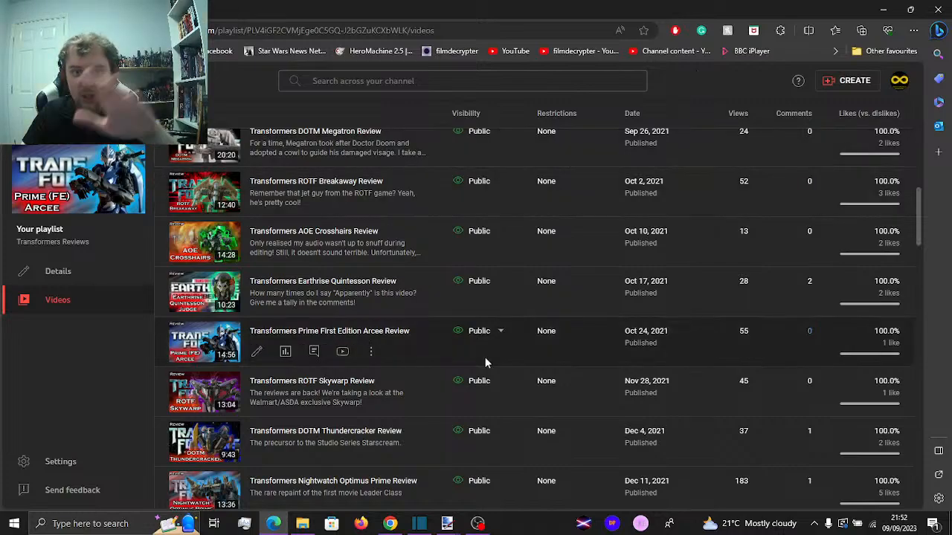
scroll(480, 412, "down", 5)
scroll(472, 422, "down", 1)
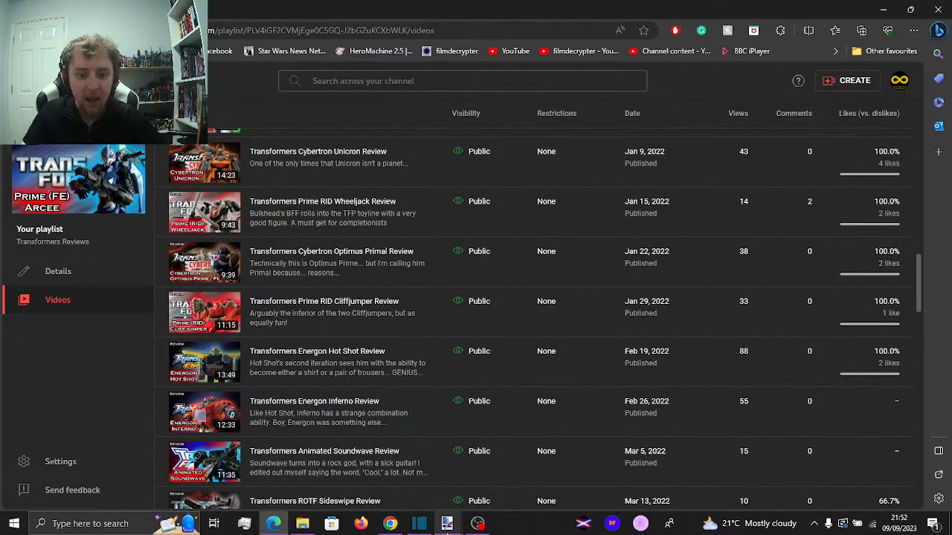
Switch to paint.net and close the finished Generations Dirge.png image
left_click(448, 530)
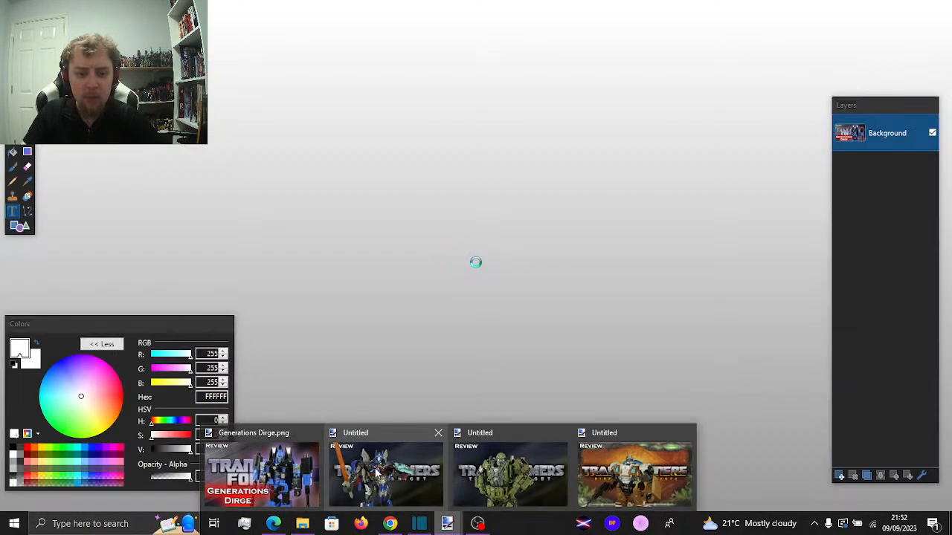
left_click(381, 477)
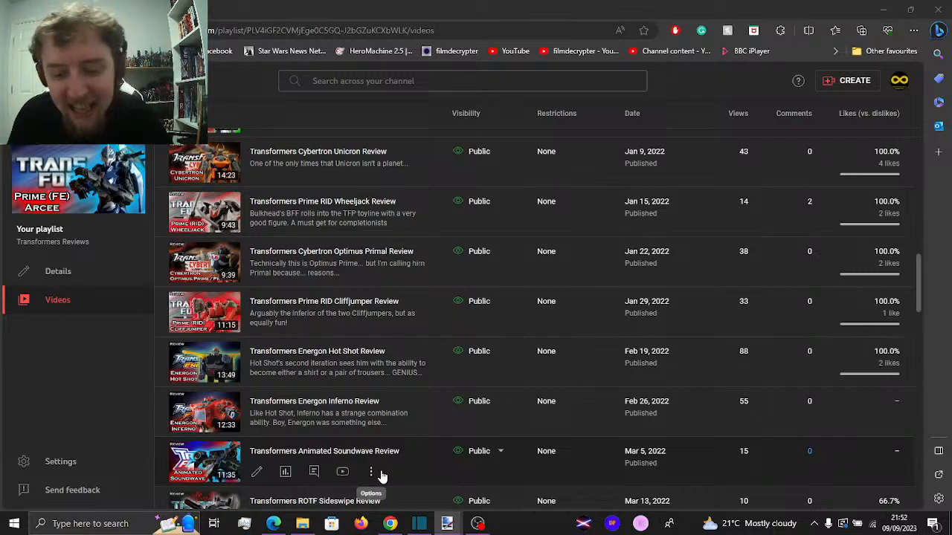
left_click(448, 524)
left_click(266, 482)
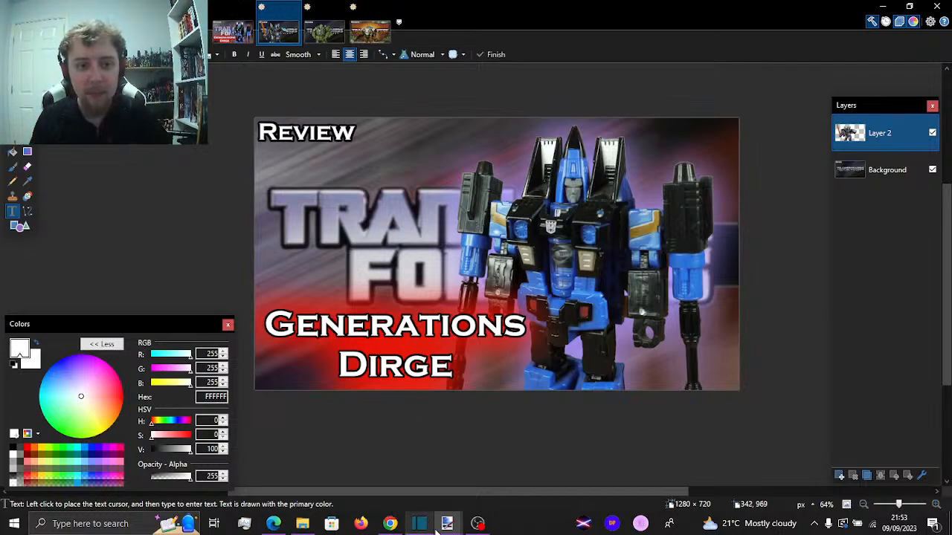
mouse_move(447, 524)
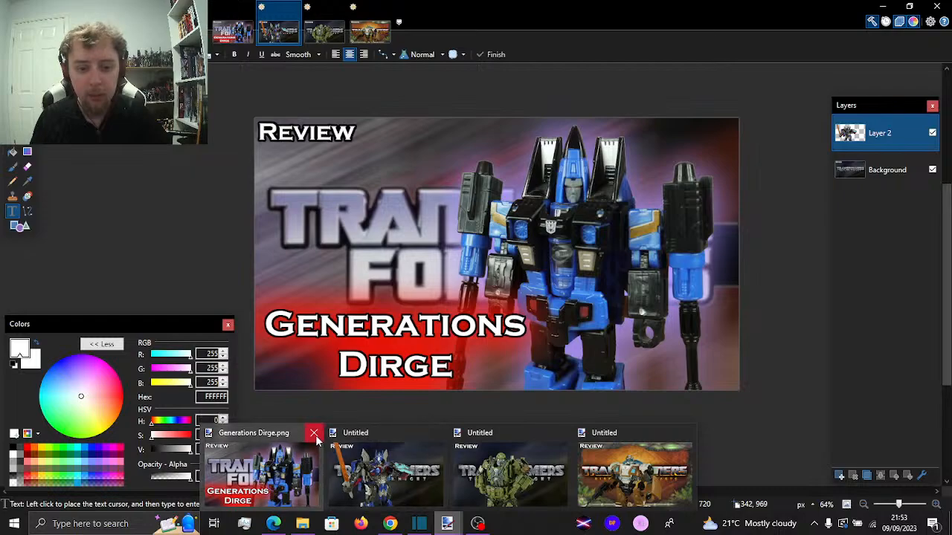
key("ctrl+w")
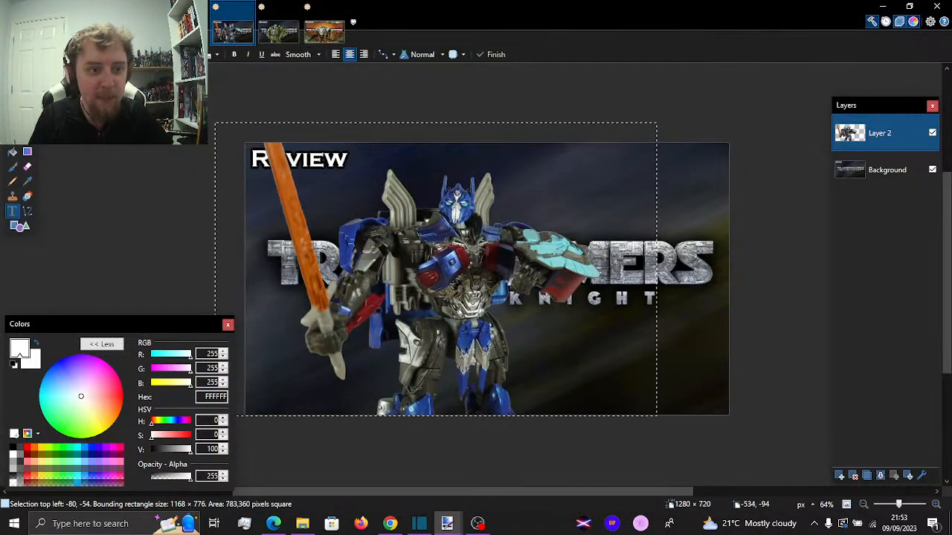
Move the Optimus Prime figure on Layer 2 to the right side of the thumbnail and add a new layer above it
left_click(28, 92)
left_click_drag(465, 263, 603, 262)
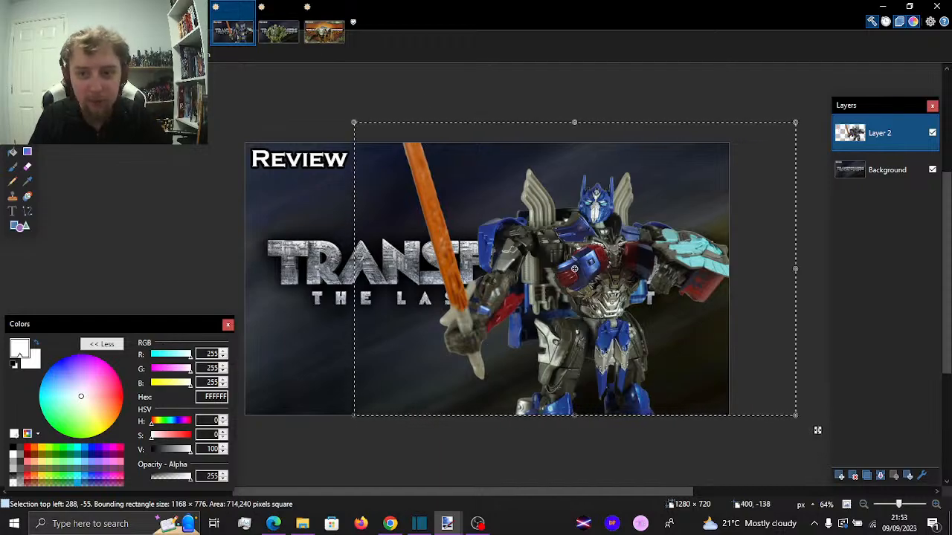
left_click(109, 22)
left_click(135, 37)
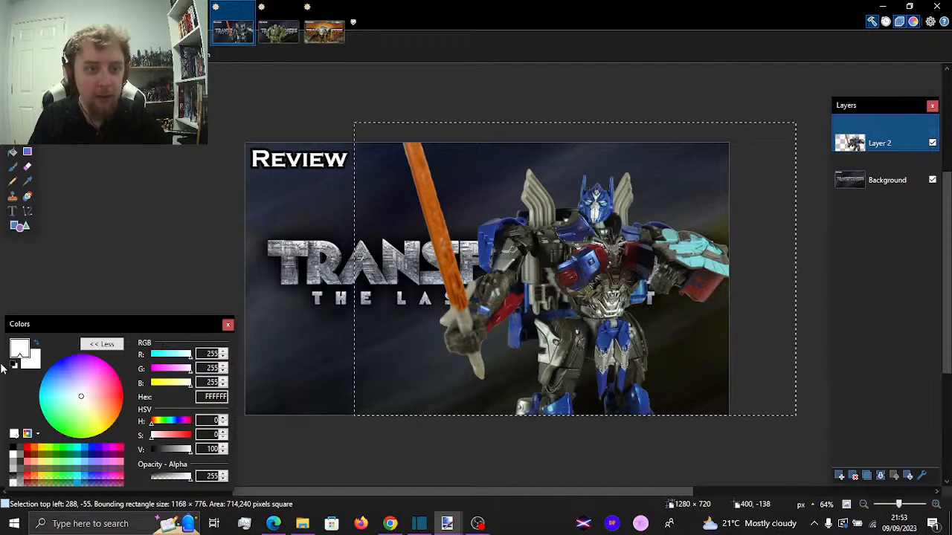
Clear the selection and add the two-line text "TLK" / "Optimus Prime" to Layer 3 in the thumbnail's lower-left area
left_click(12, 211)
key("ctrl+d")
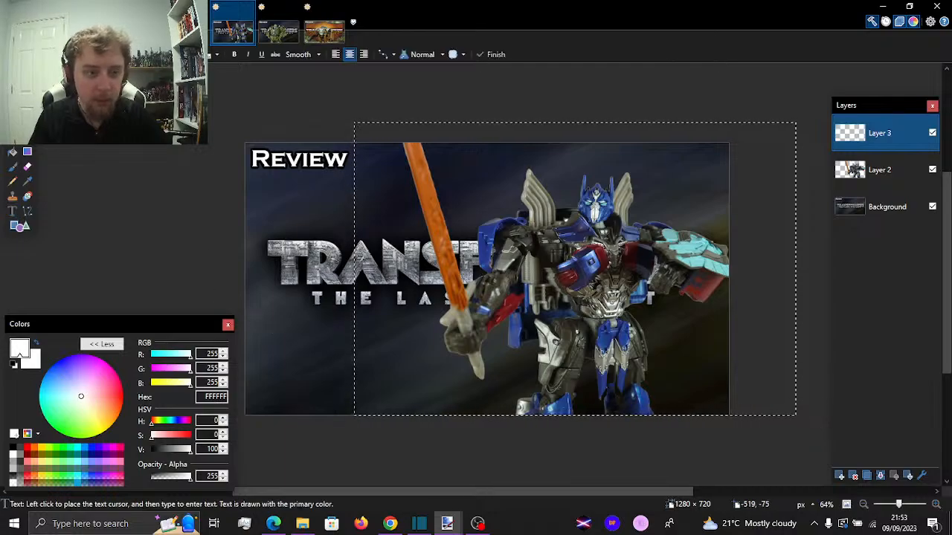
left_click(318, 325)
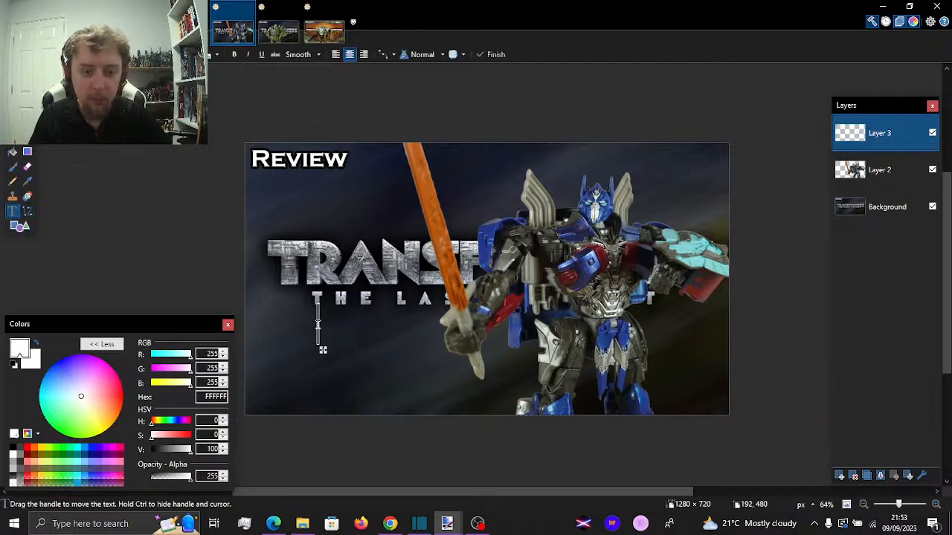
type("TLK")
key("Return")
type("Optimus")
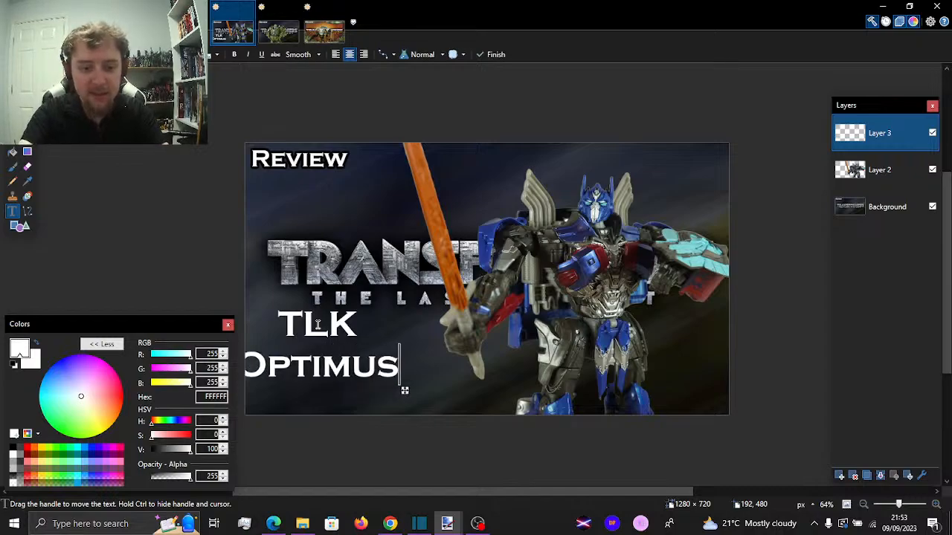
type(" Prime")
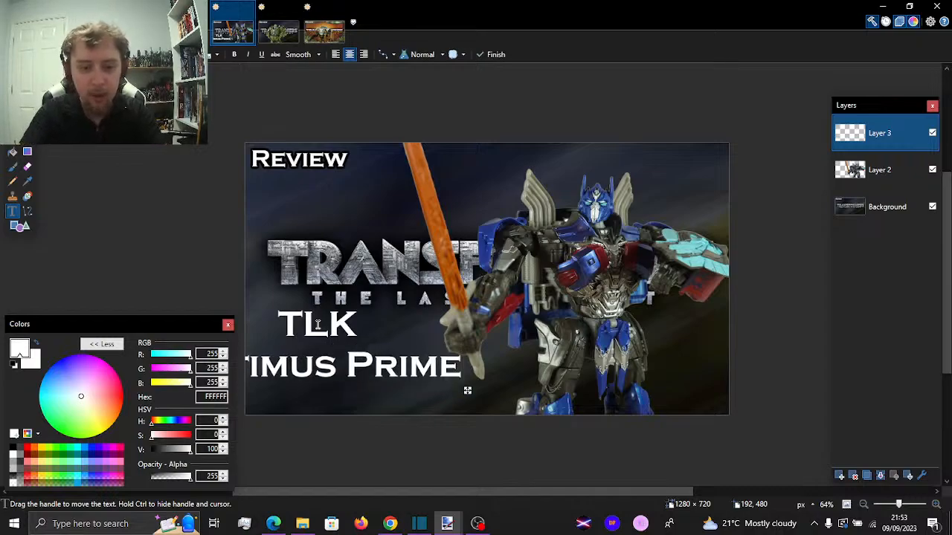
left_click_drag(467, 390, 542, 416)
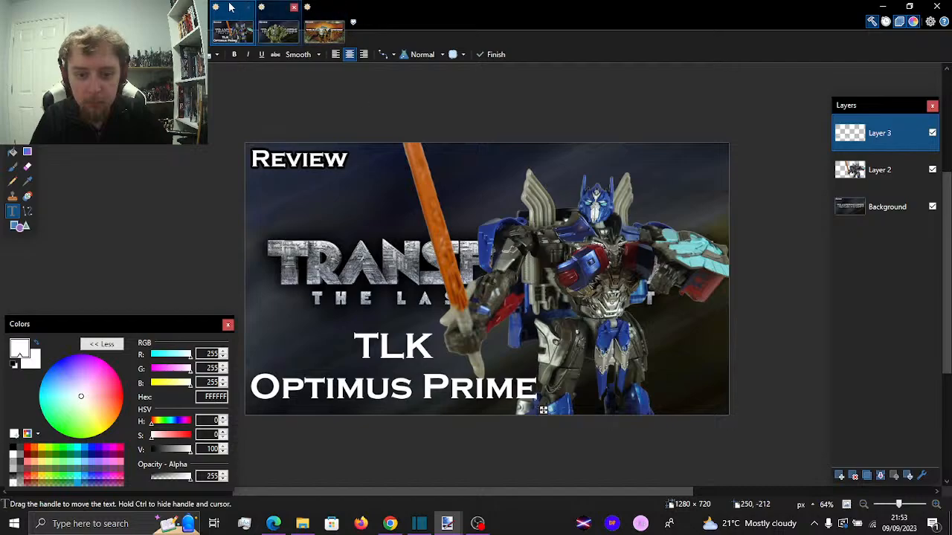
Apply the Outline Object effect to the title text in black with width 7 and softness 158
left_click(188, 22)
mouse_move(294, 132)
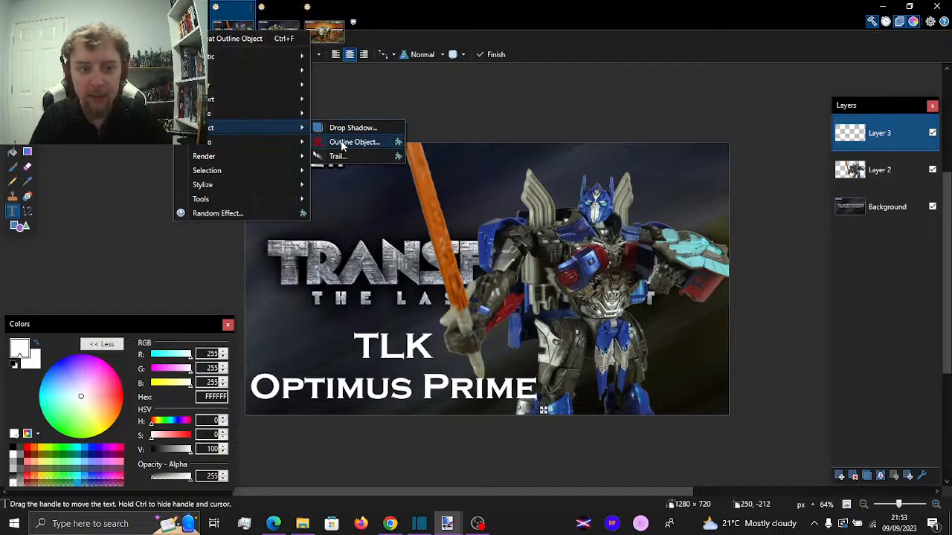
left_click(357, 142)
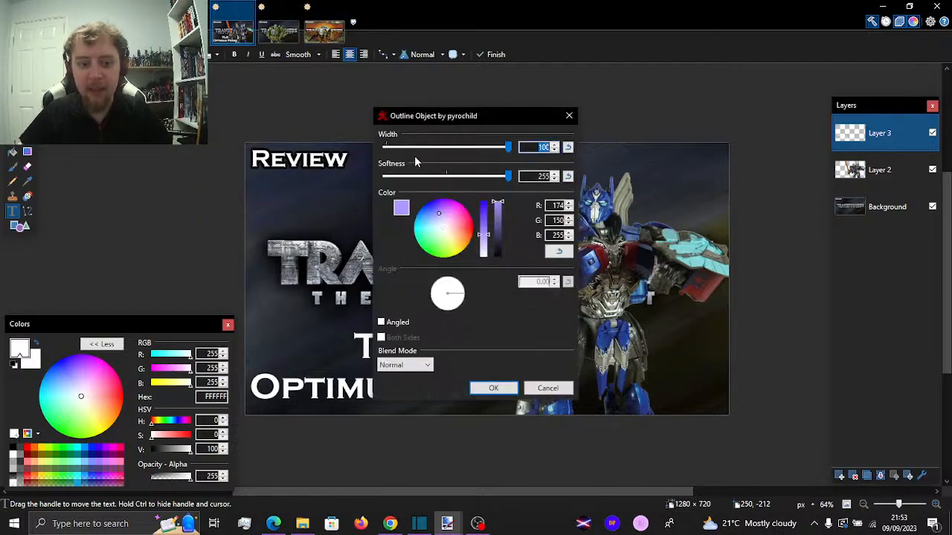
left_click(497, 255)
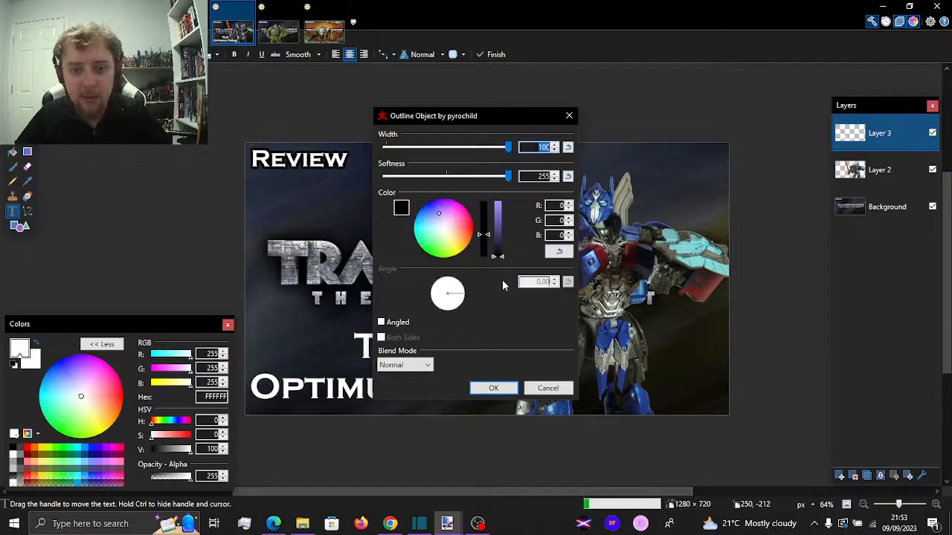
type("7")
left_click_drag(507, 175, 459, 177)
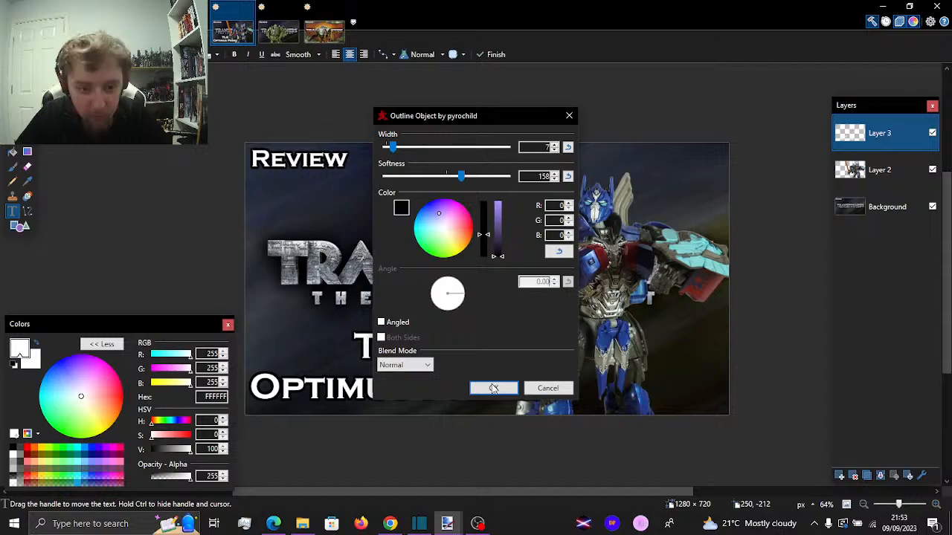
left_click(493, 388)
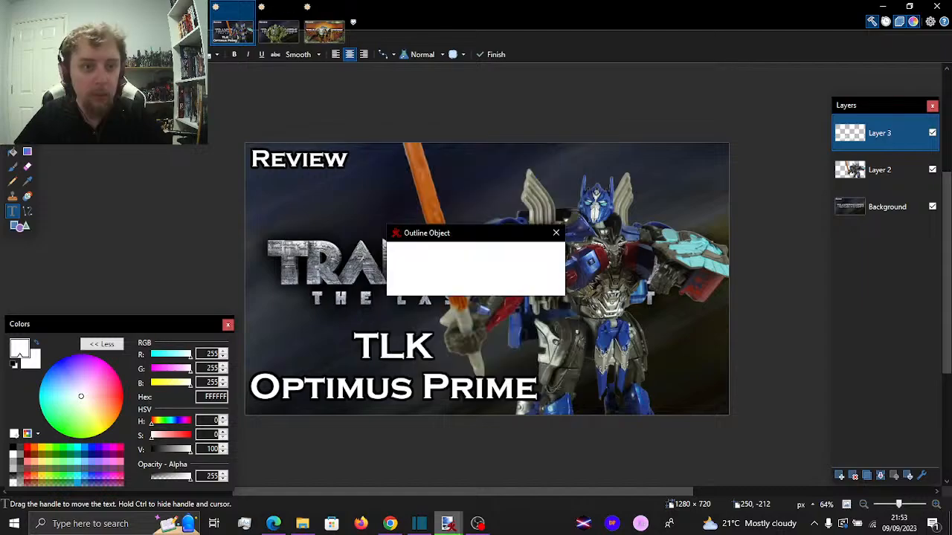
Apply a red (255, 12, 0) Outline Object glow to the title text with width 100 and softness 255
left_click(186, 15)
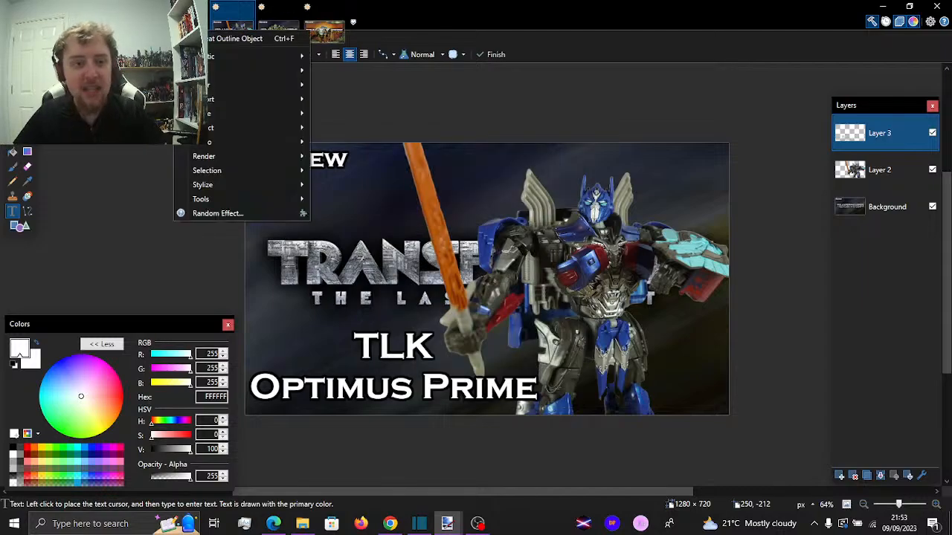
mouse_move(277, 125)
left_click(325, 141)
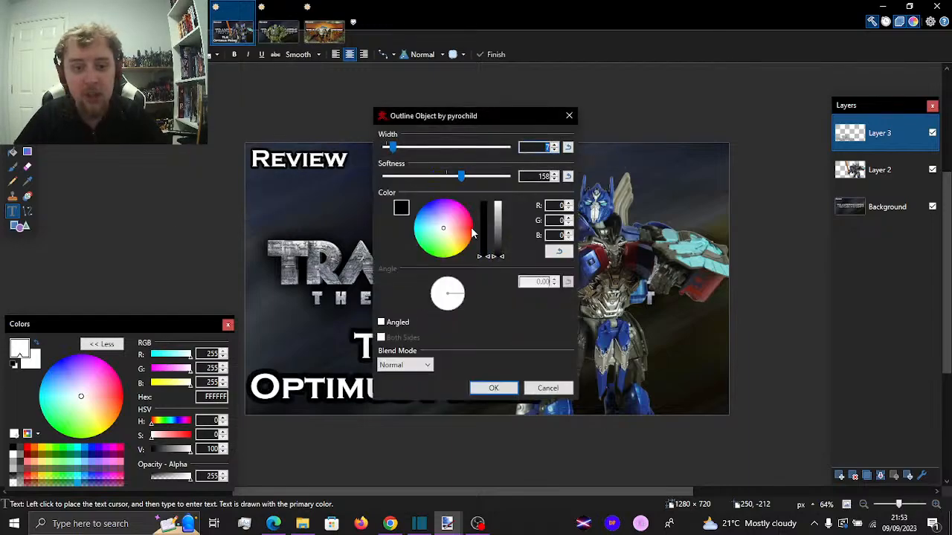
left_click(471, 228)
left_click_drag(502, 146, 522, 180)
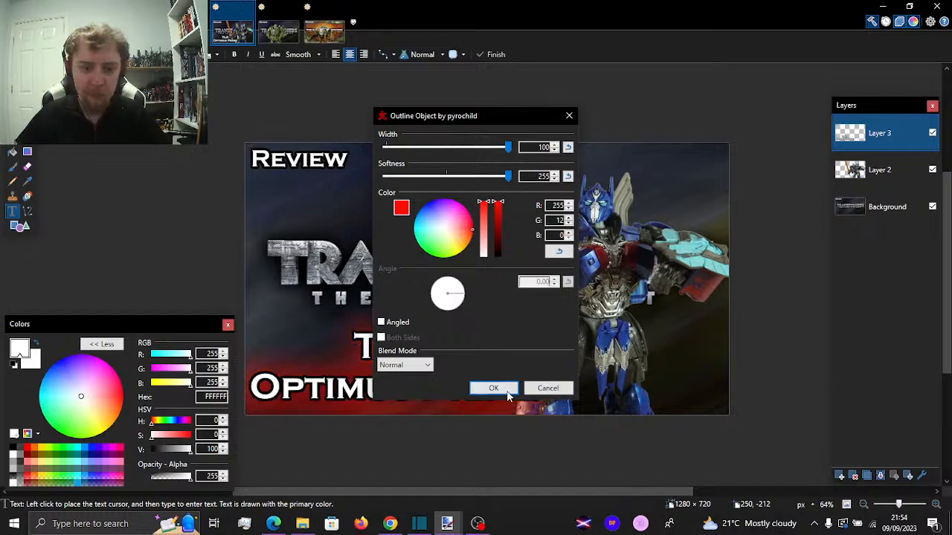
left_click(492, 388)
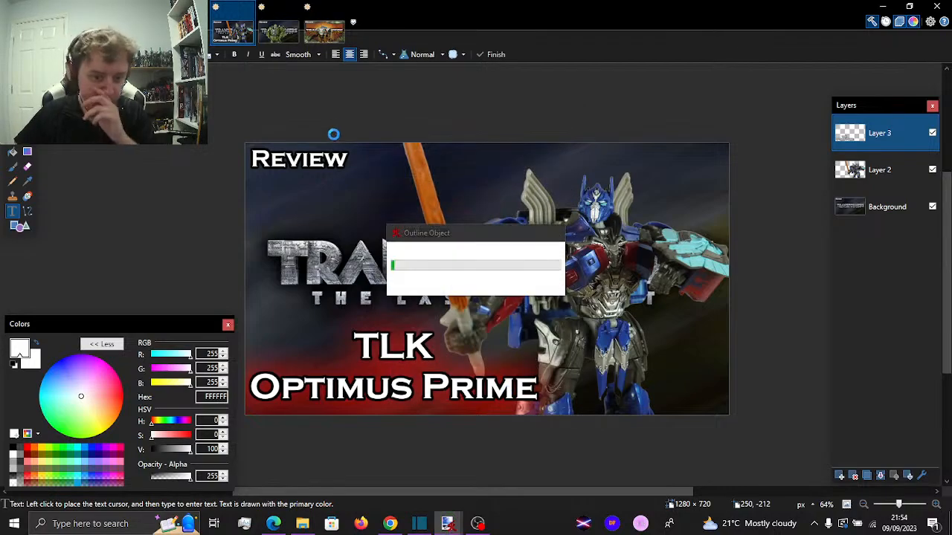
Repeat the red Outline Object glow on the Layer 3 title text
left_click(193, 22)
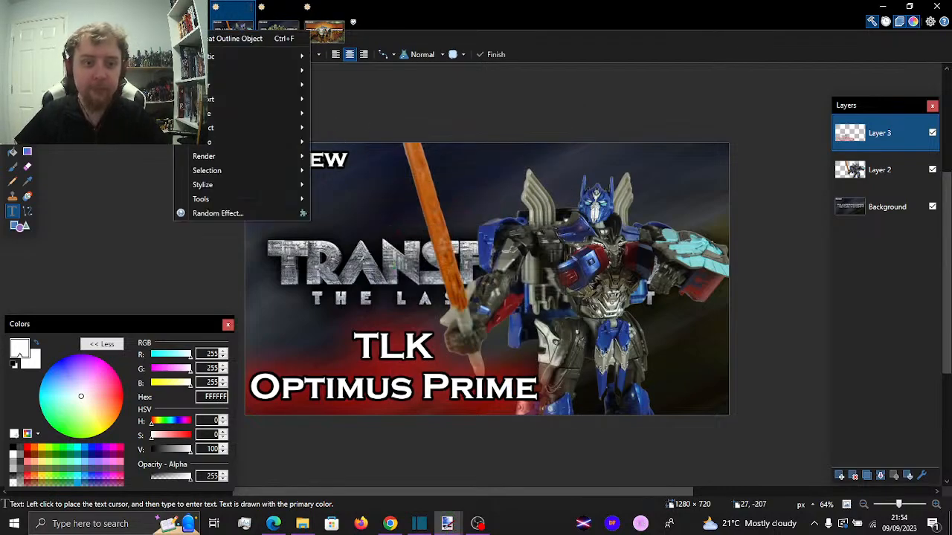
left_click(214, 39)
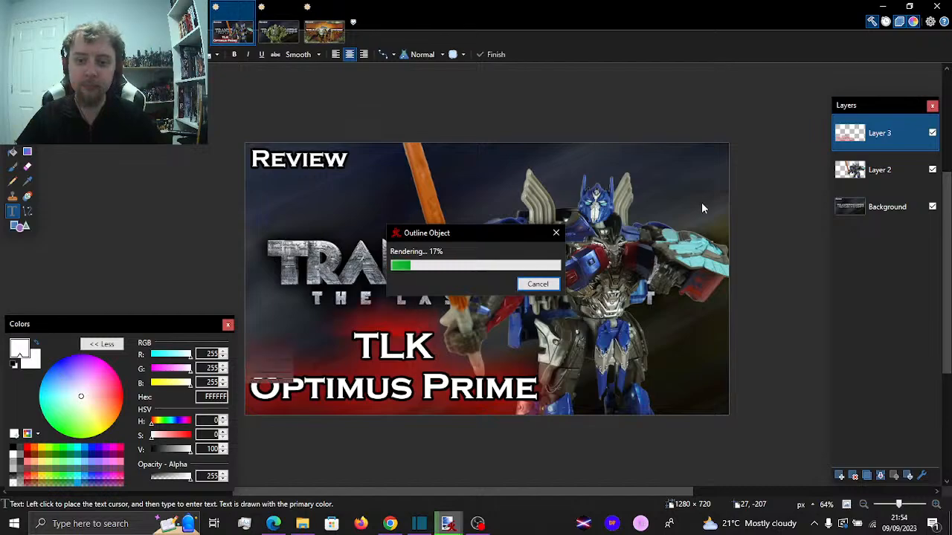
Start an Outline Object glow on the Optimus Prime figure on Layer 2 in pale blue (204, 221, 255), width 100 and softness 255
left_click(856, 181)
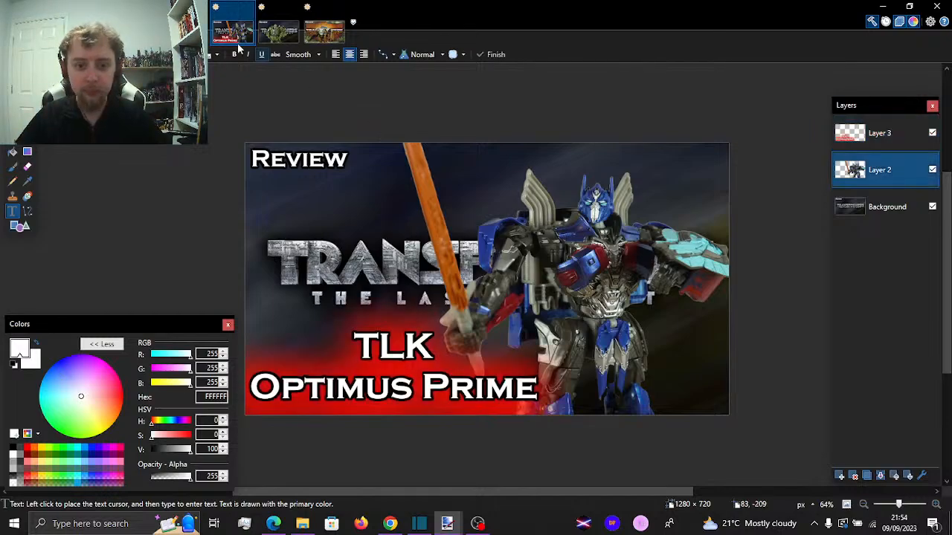
left_click(190, 10)
mouse_move(296, 127)
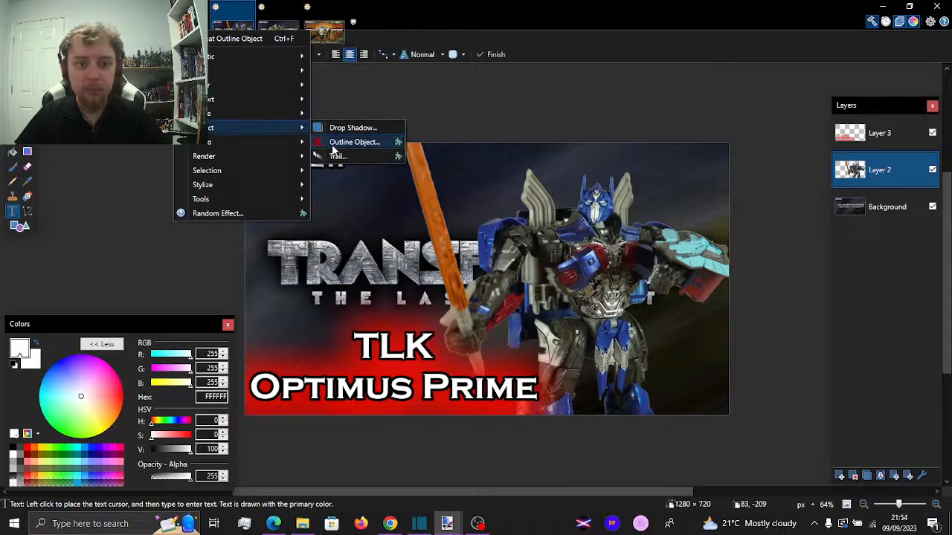
left_click(325, 141)
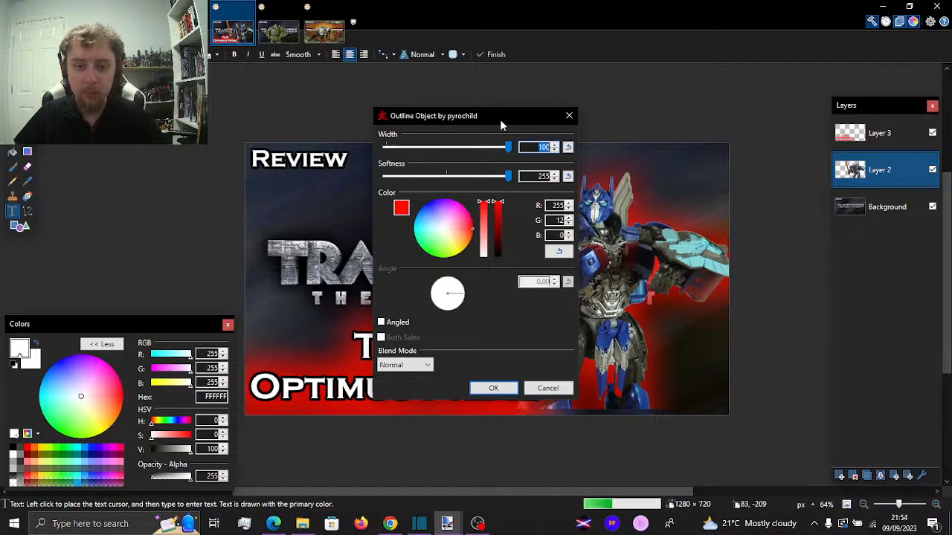
left_click_drag(499, 118, 268, 77)
left_click(207, 183)
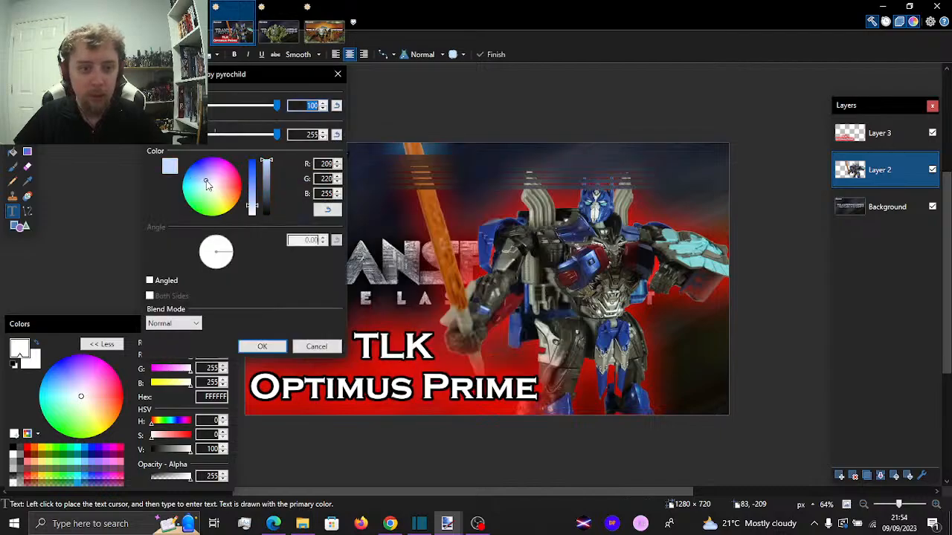
left_click_drag(206, 181, 204, 180)
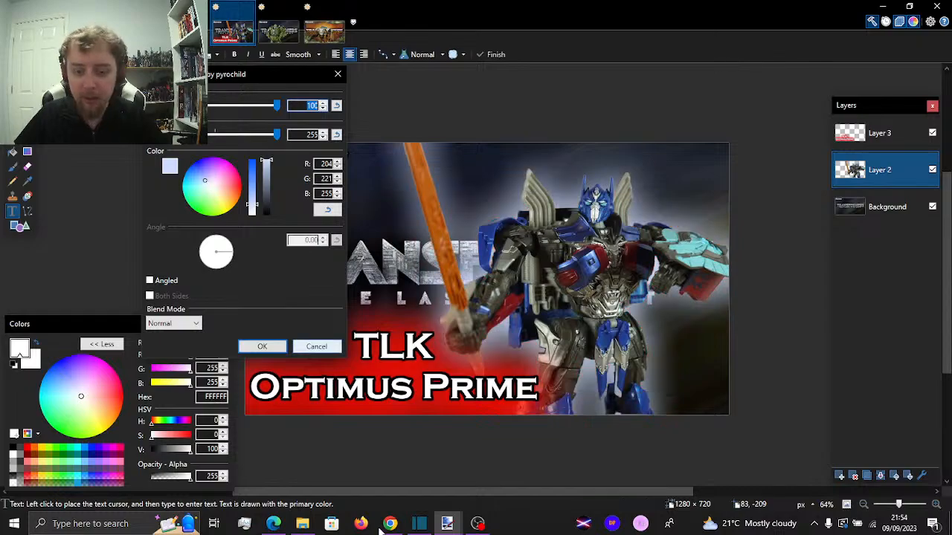
Switch to YouTube Studio in Edge and check the TLK KO Optimus Prime review's thumbnail on the playlist's second page, then return to paint.net
left_click(274, 524)
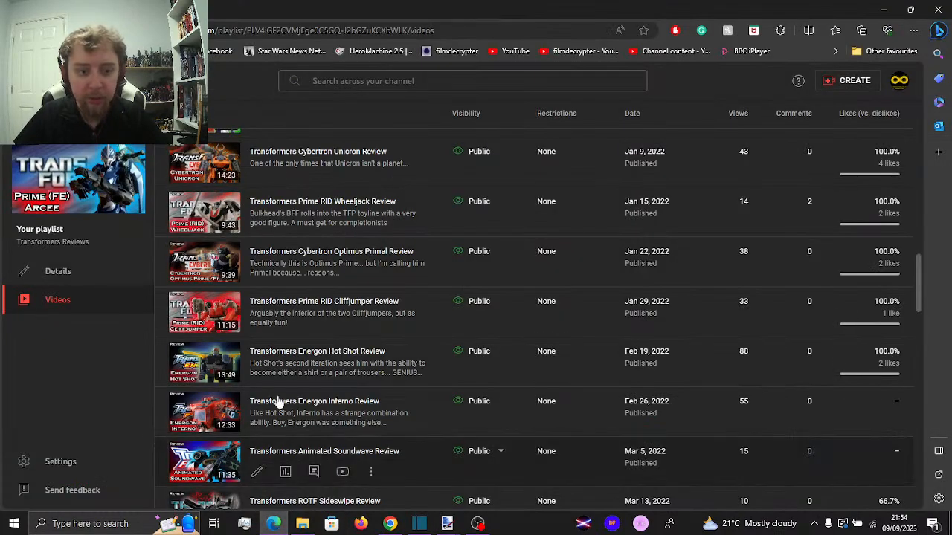
scroll(276, 397, "down", 15)
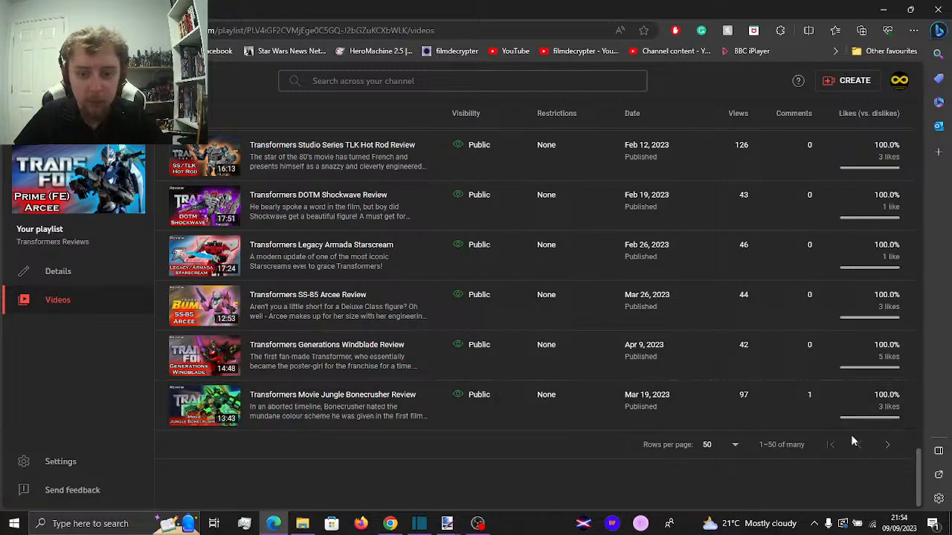
left_click(889, 445)
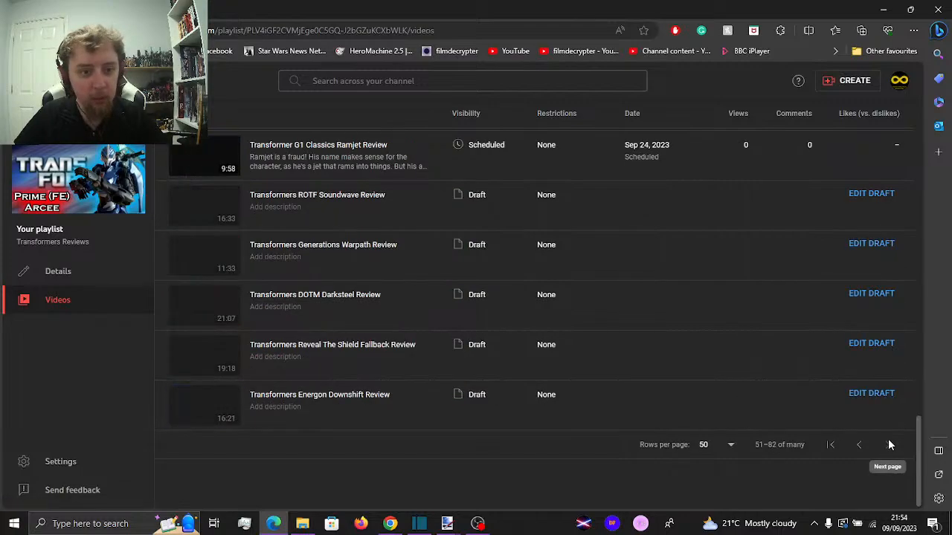
scroll(607, 315, "up", 5)
mouse_move(606, 314)
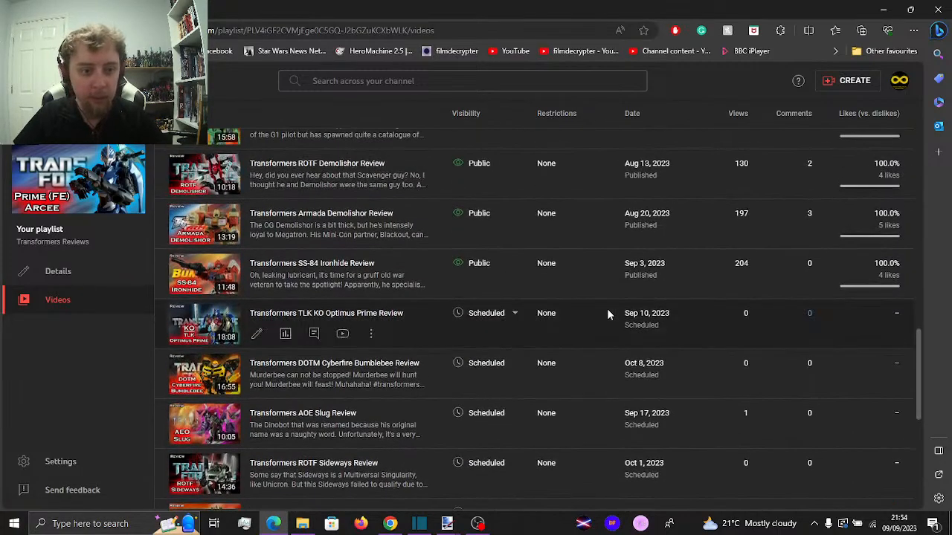
key("alt+Tab")
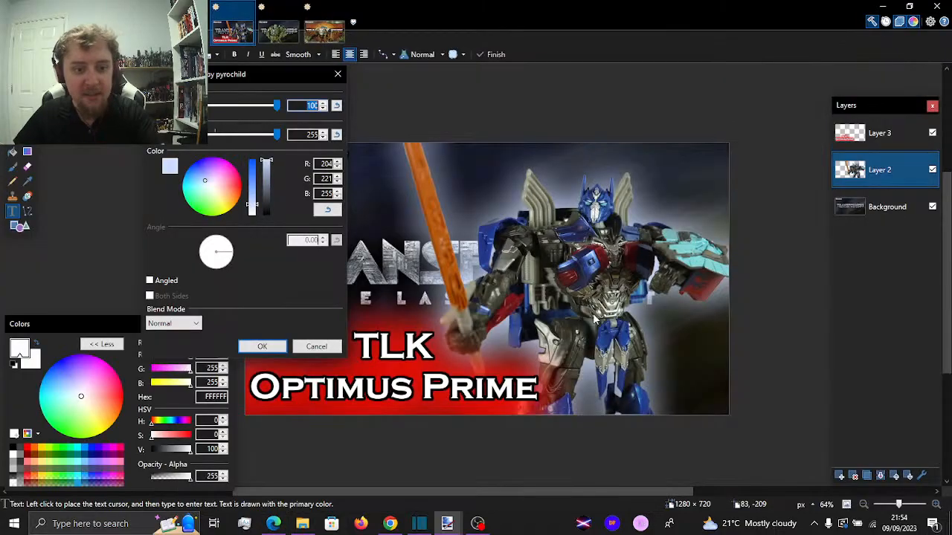
Deepen the figure's glow colour to blue (124, 168, 255) and apply the outline effect
left_click(254, 189)
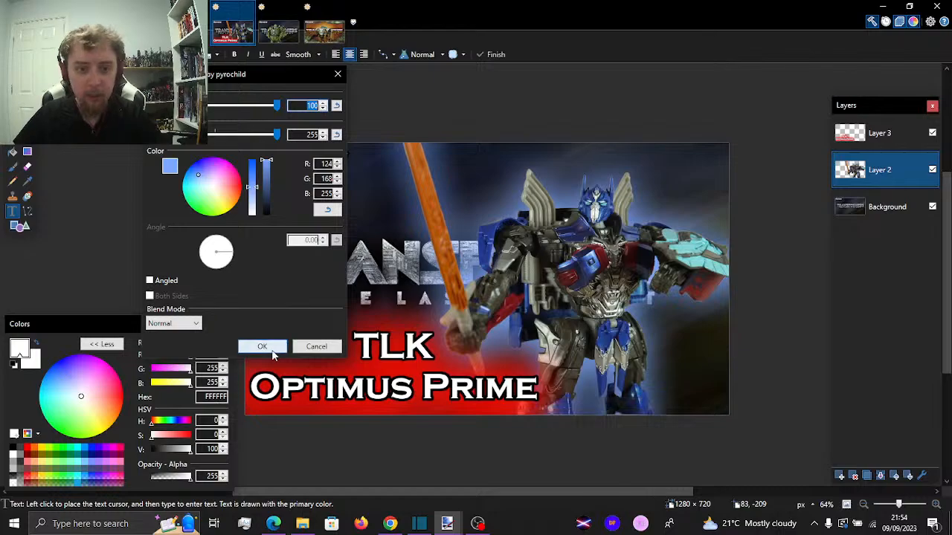
left_click(262, 347)
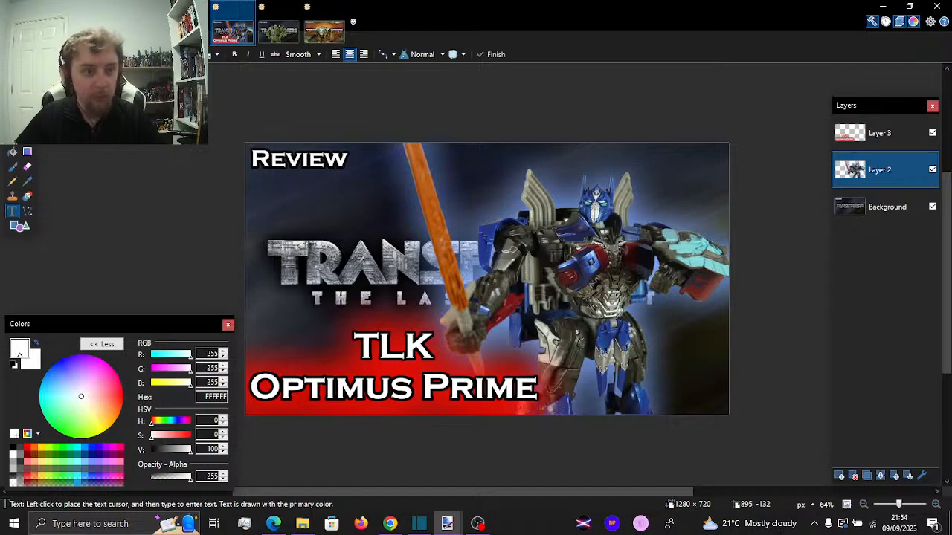
Save the TLK Optimus Prime thumbnail with its layers flattened, checking OBS in between, and close the image
left_click(13, 21)
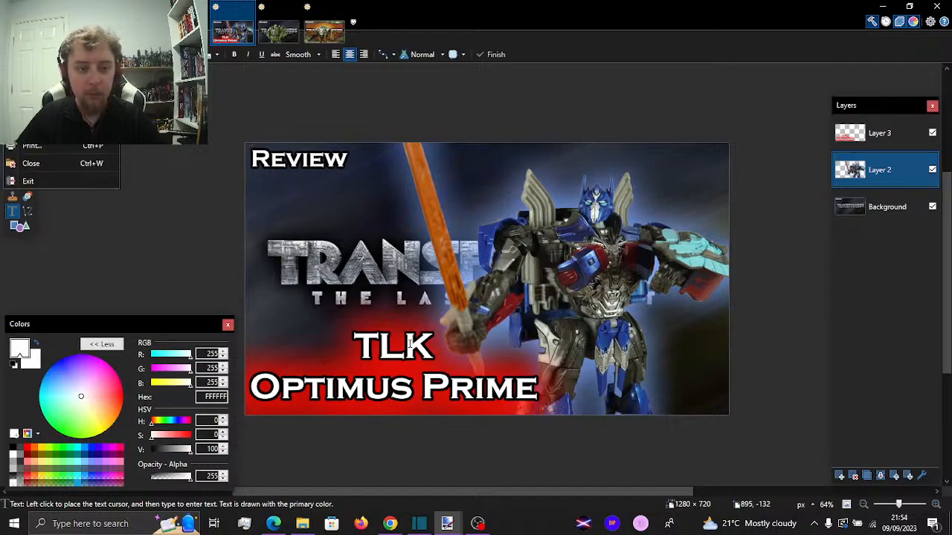
mouse_move(316, 516)
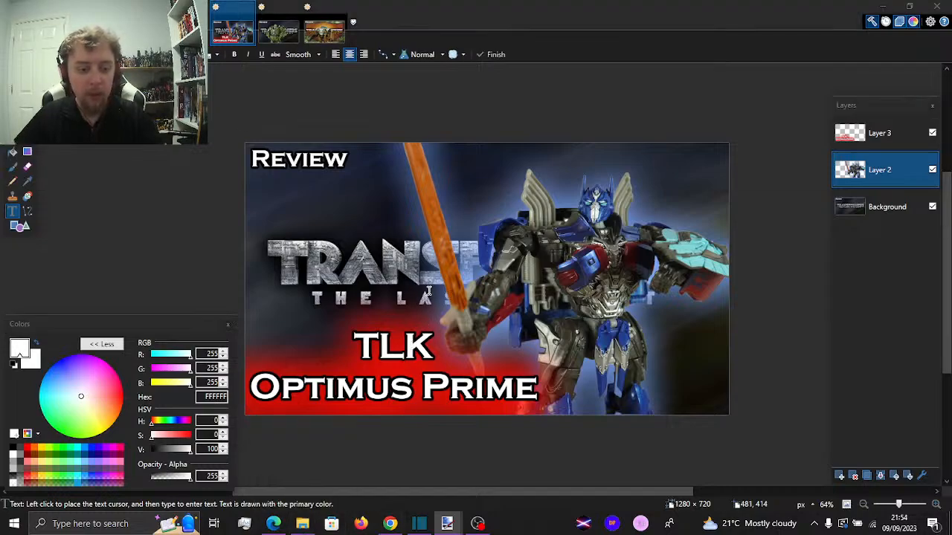
key("alt+Tab")
key("alt+Tab")
key("alt+Tab")
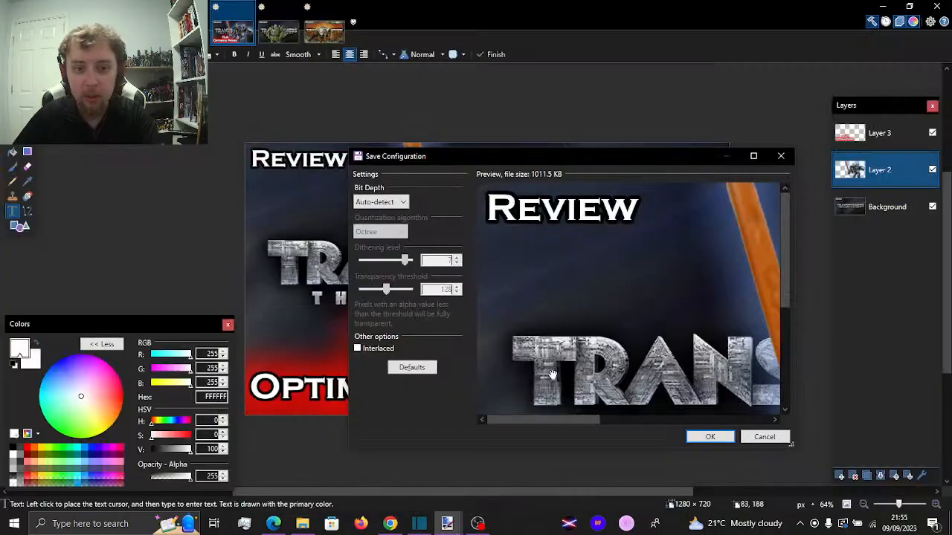
left_click(712, 439)
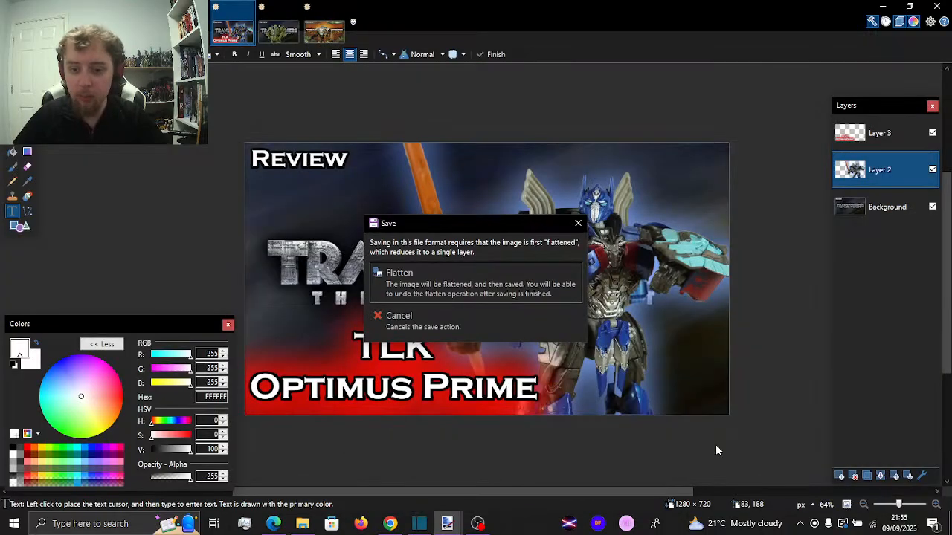
key("Return")
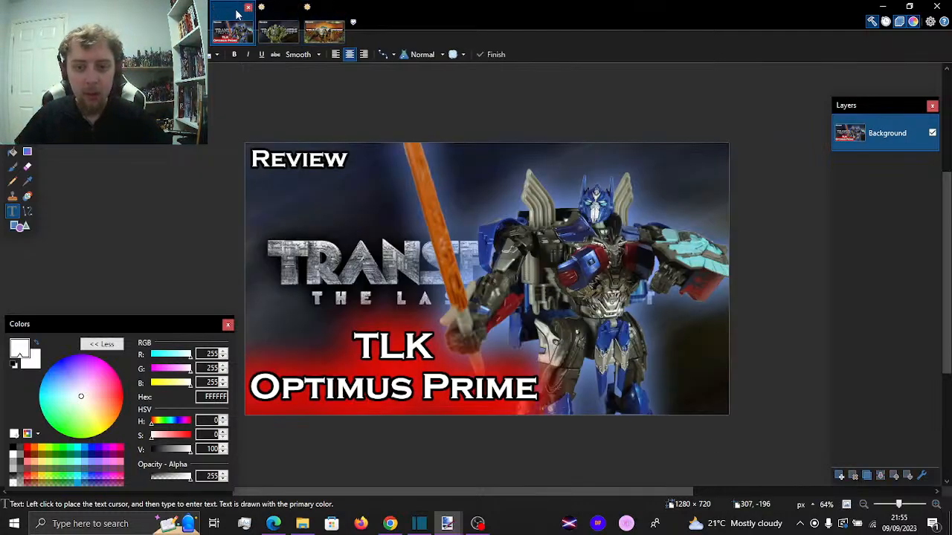
left_click(248, 8)
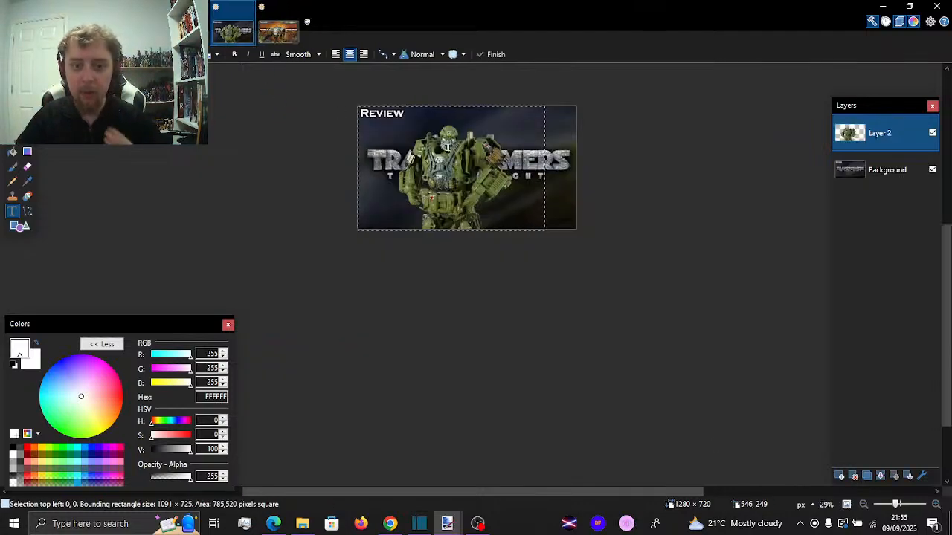
Move the green figure on Layer 2 to the right side of the thumbnail and enlarge its selection to about 1224 × 813 px
scroll(440, 142, "up", 4)
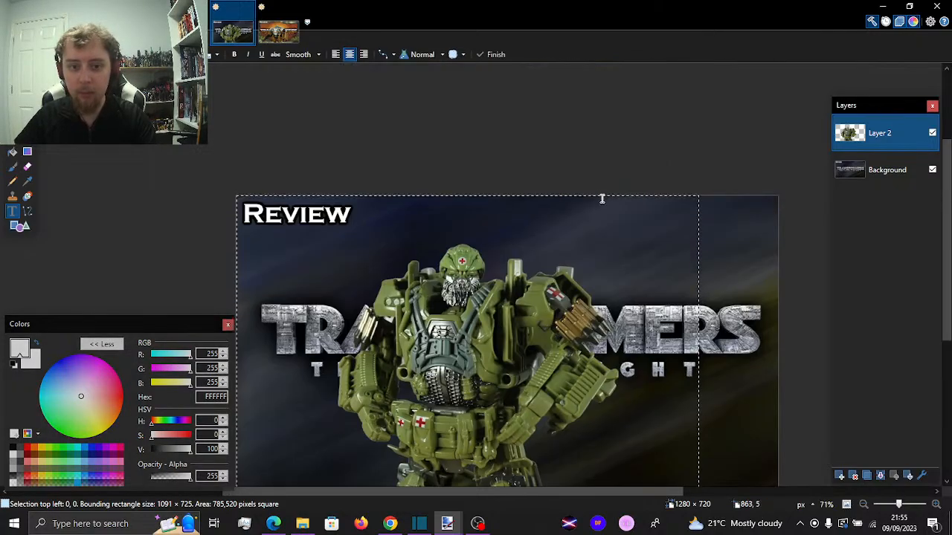
scroll(602, 207, "down", 4)
scroll(372, 127, "up", 2)
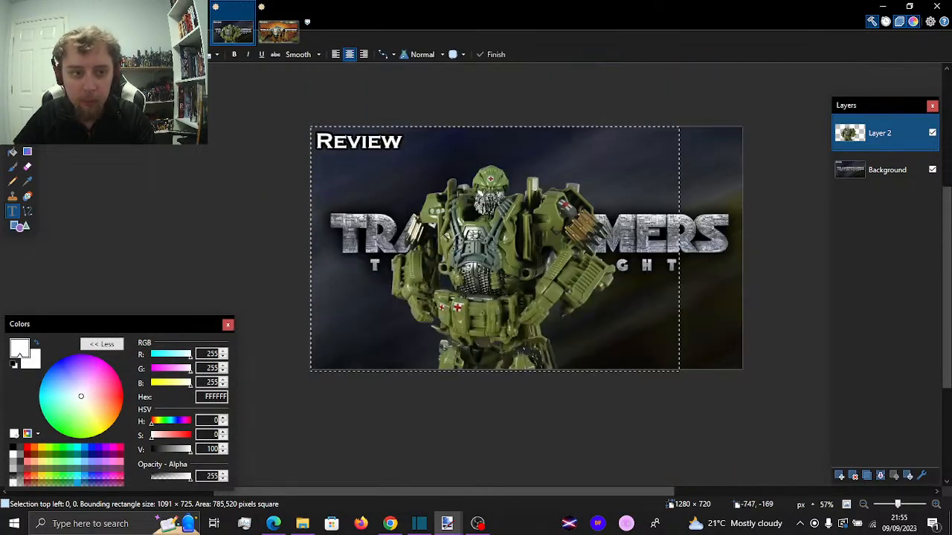
key("m")
left_click_drag(492, 242, 620, 240)
key("Caps_Lock")
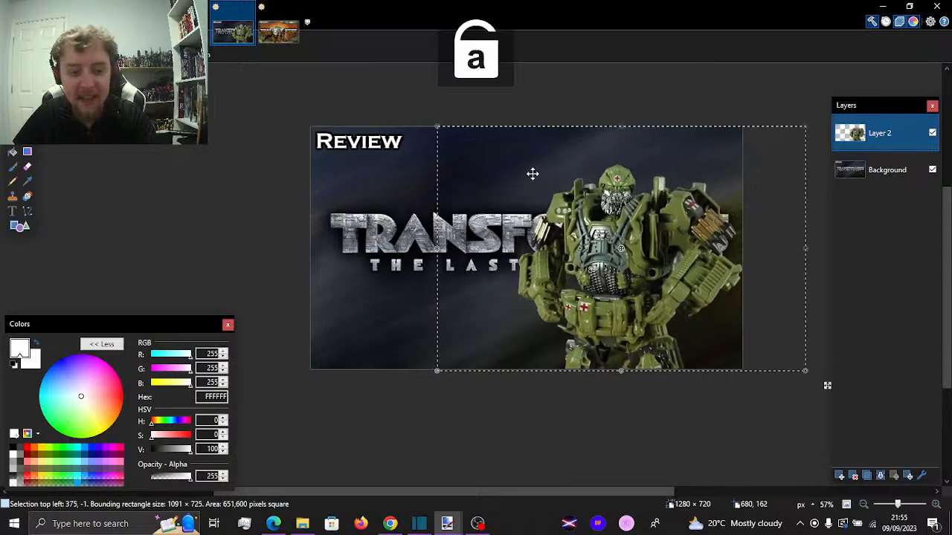
left_click_drag(436, 126, 380, 93)
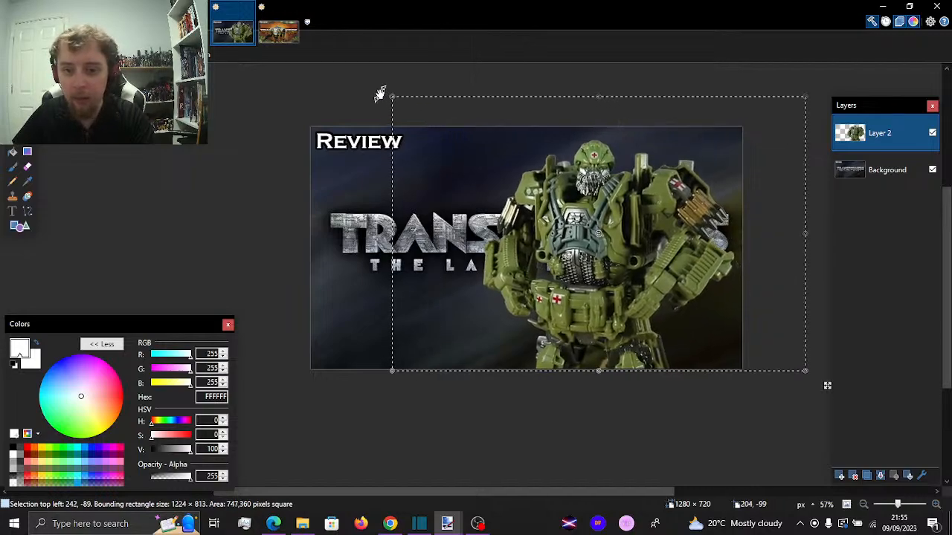
Add a new layer above the green figure and clear the selection
left_click(111, 22)
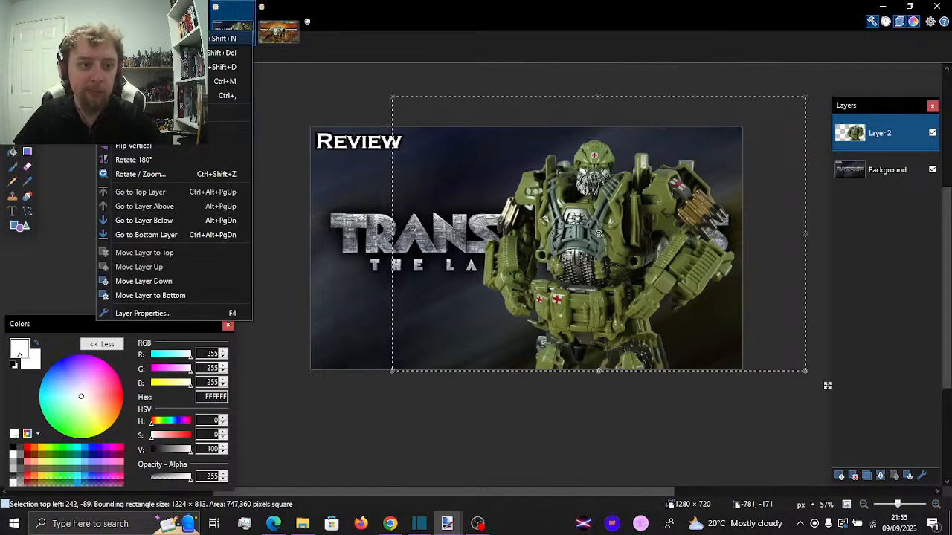
left_click(142, 132)
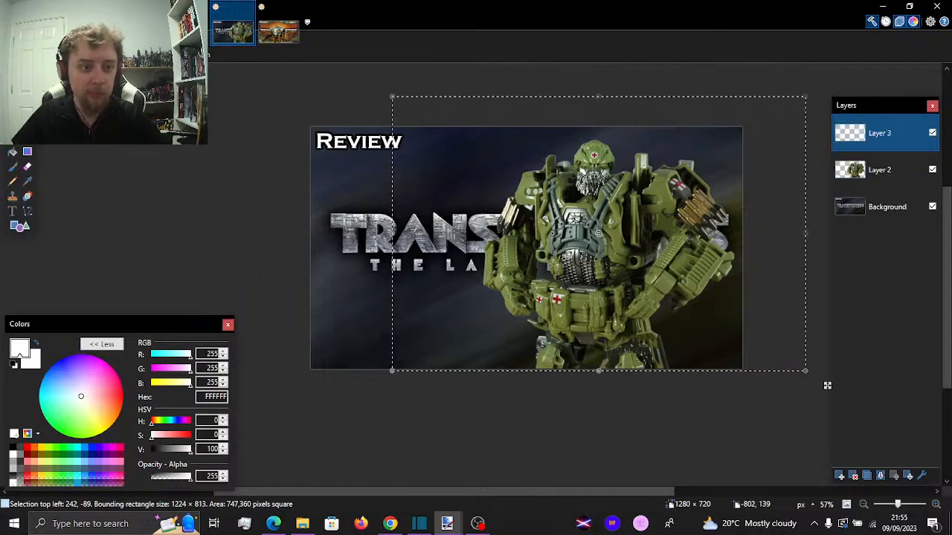
key("ctrl+d")
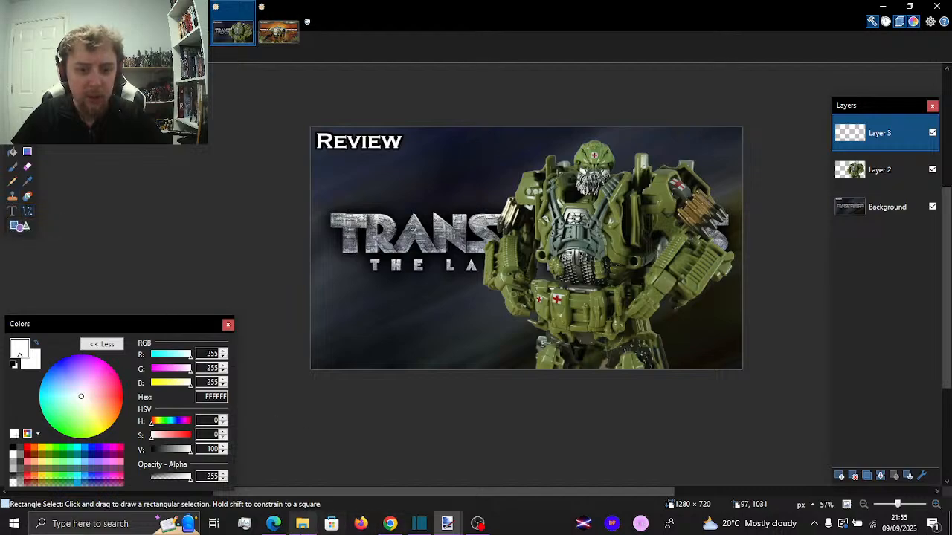
Switch to YouTube Studio in Edge, look through the review titles and thumbnails in the Transformers Reviews playlist, and return to paint.net
left_click(285, 525)
scroll(325, 301, "down", 5)
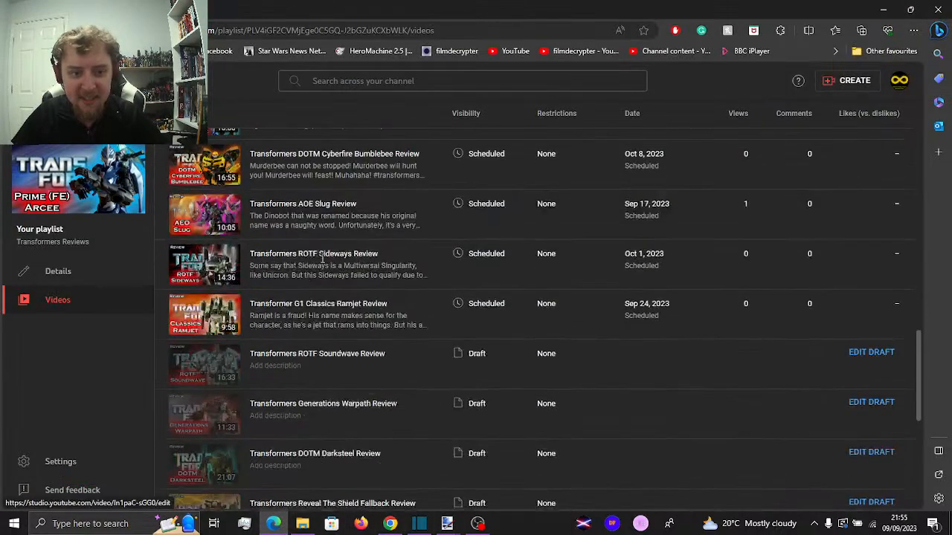
scroll(325, 301, "up", 15)
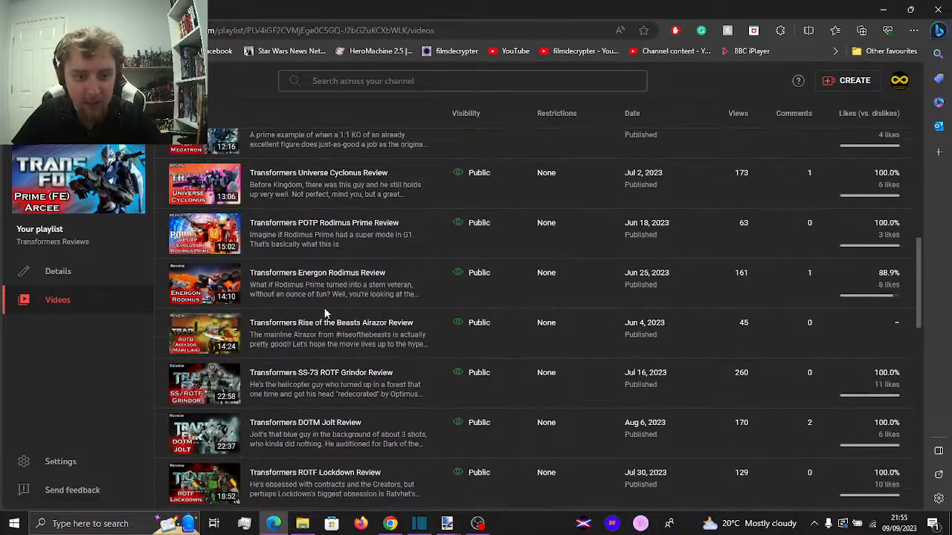
scroll(325, 314, "up", 3)
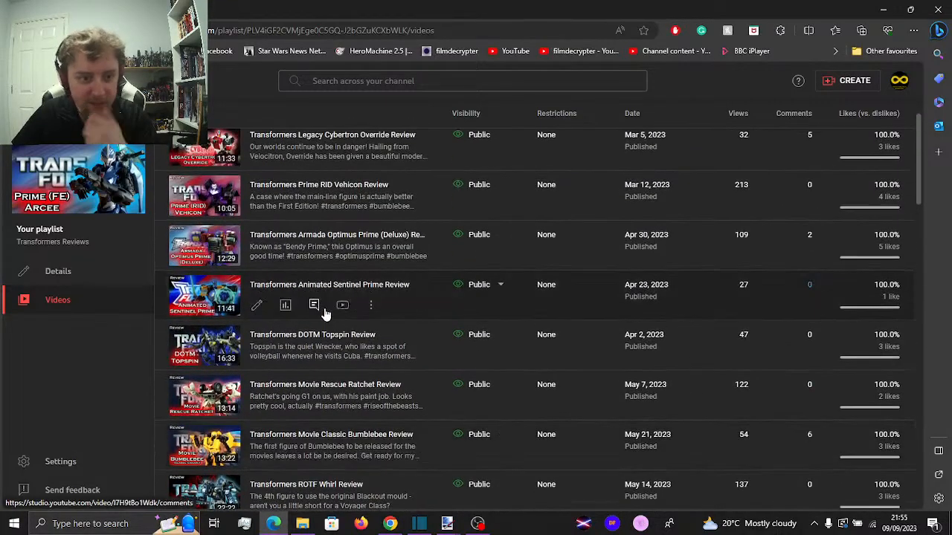
scroll(325, 314, "down", 10)
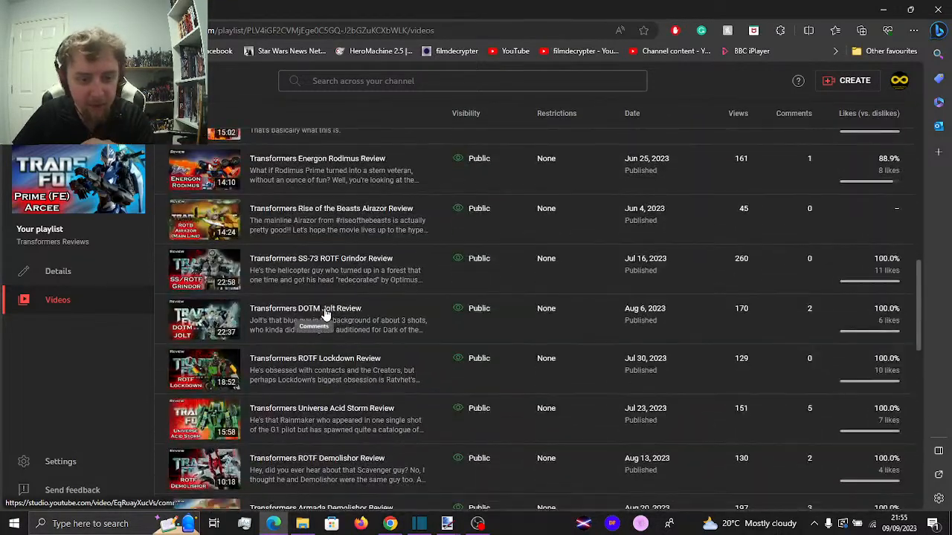
scroll(325, 312, "down", 4)
scroll(325, 312, "up", 2)
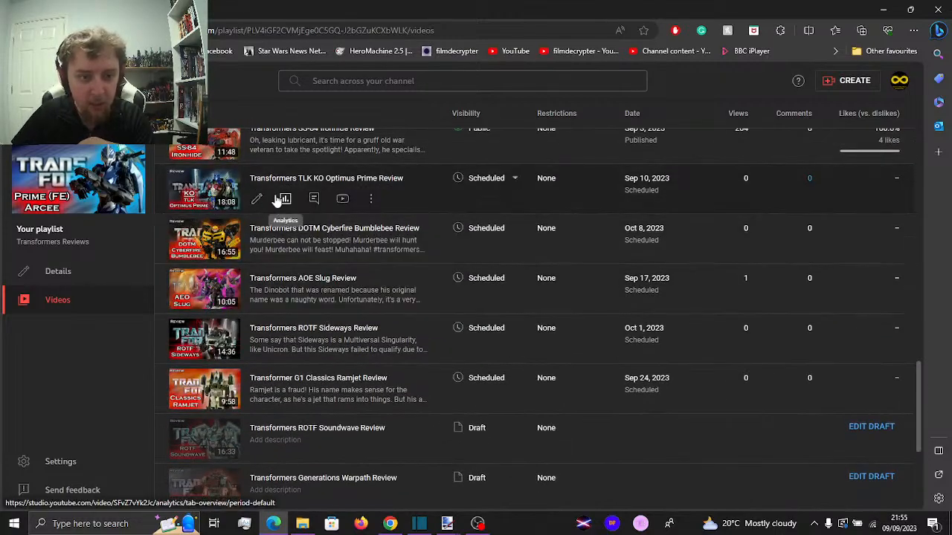
key("alt+Tab")
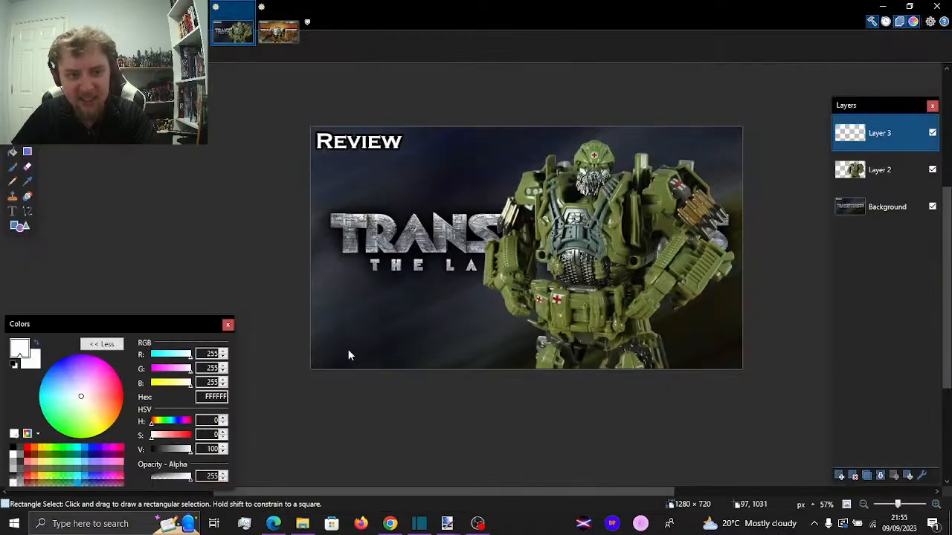
Add the white text "TLK Hound" on two lines to Layer 3, placed below the Transformers logo beside the green figure
left_click(12, 212)
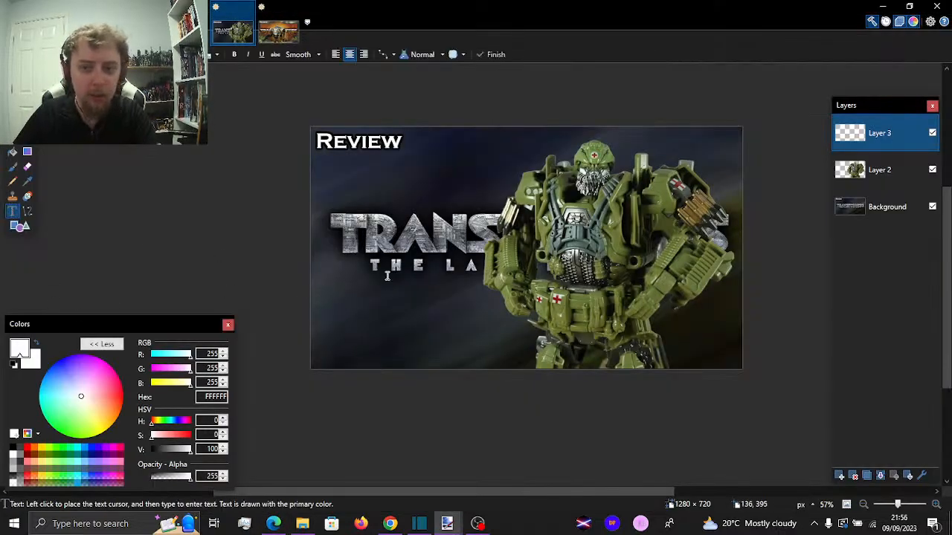
left_click(408, 283)
type("TLK")
key("Return")
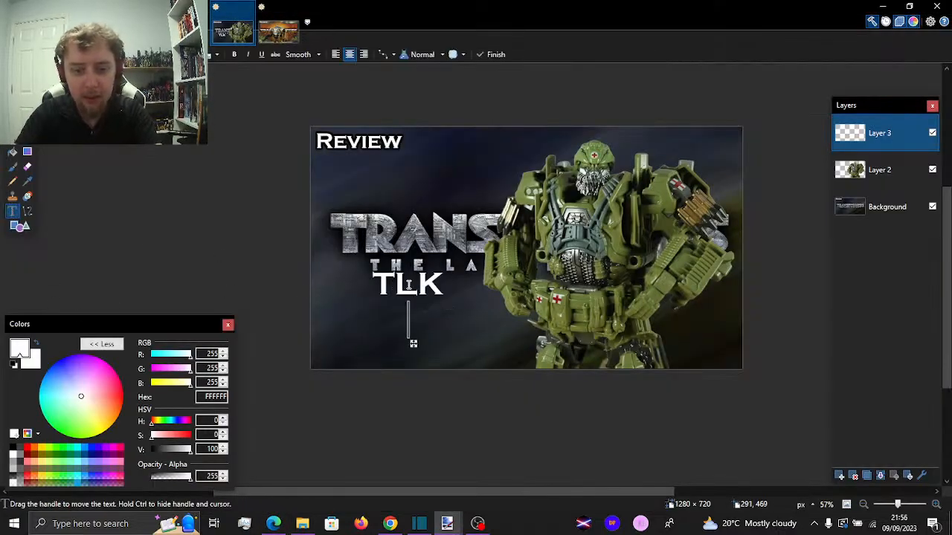
type("Hound")
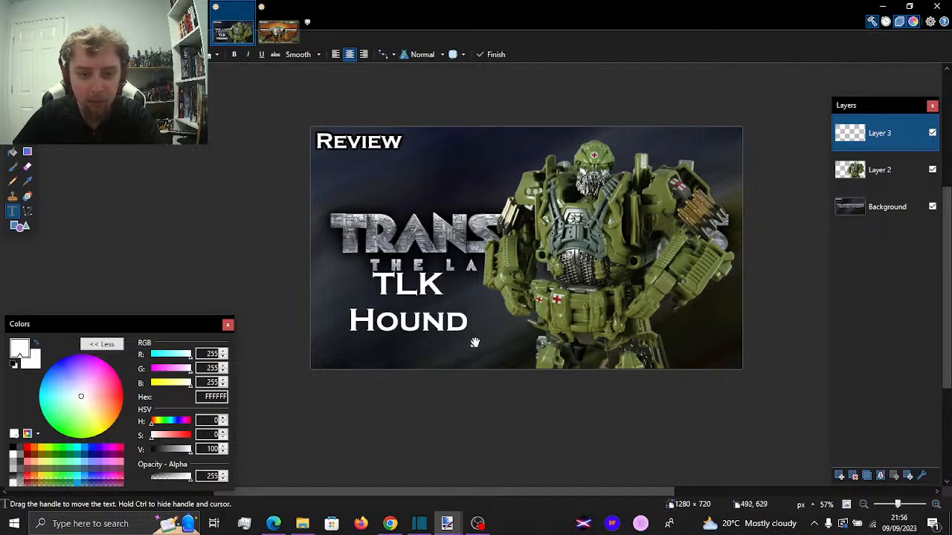
left_click_drag(471, 342, 460, 362)
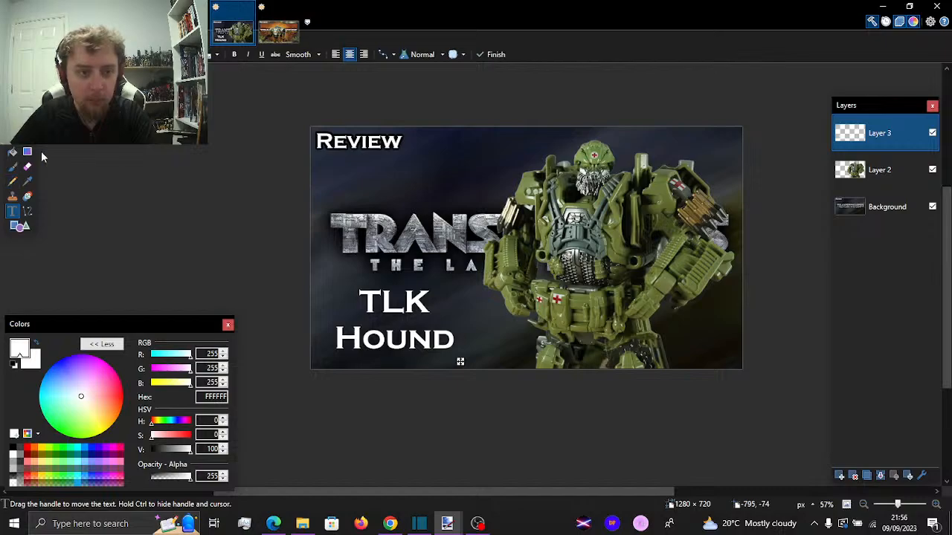
Add a new layer above Layer 3 and place the white text "KO" on it, above the TLK Hound title
left_click(27, 93)
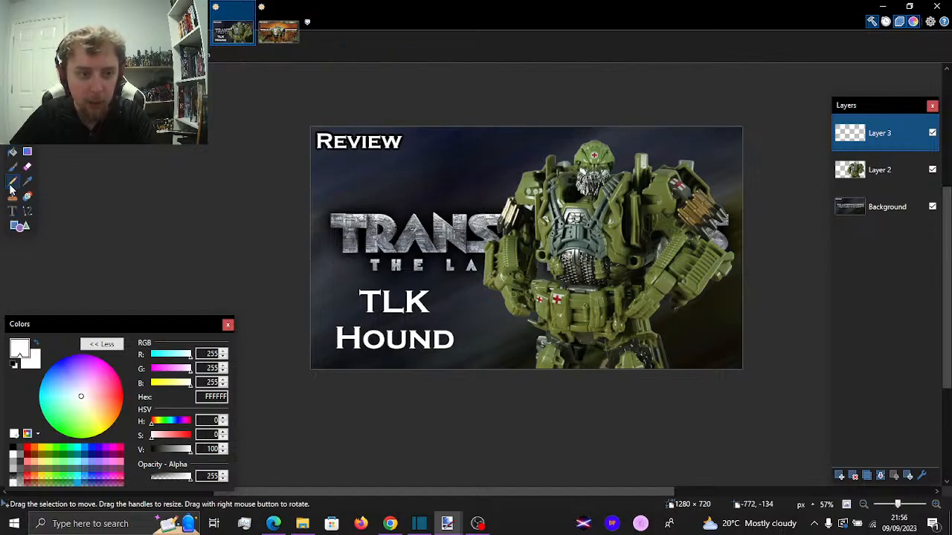
left_click(11, 211)
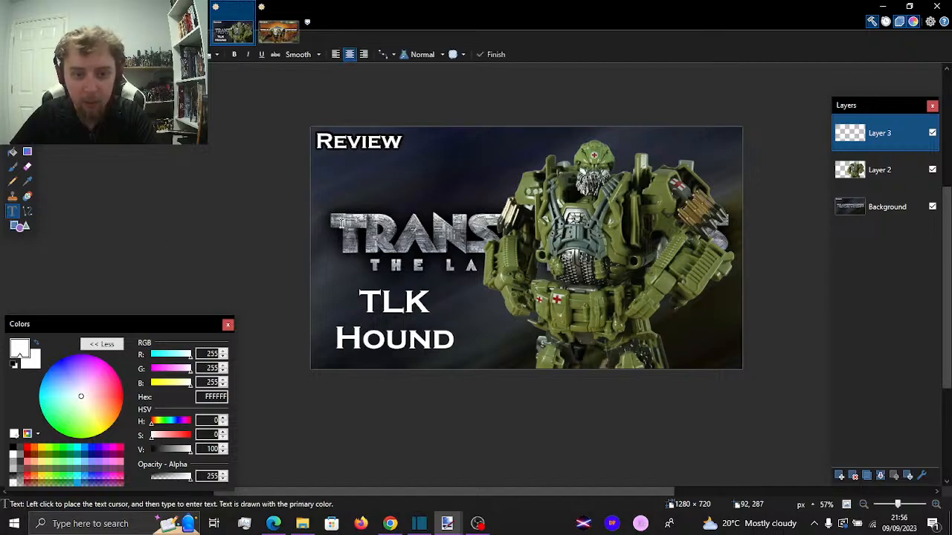
left_click(110, 22)
left_click(164, 38)
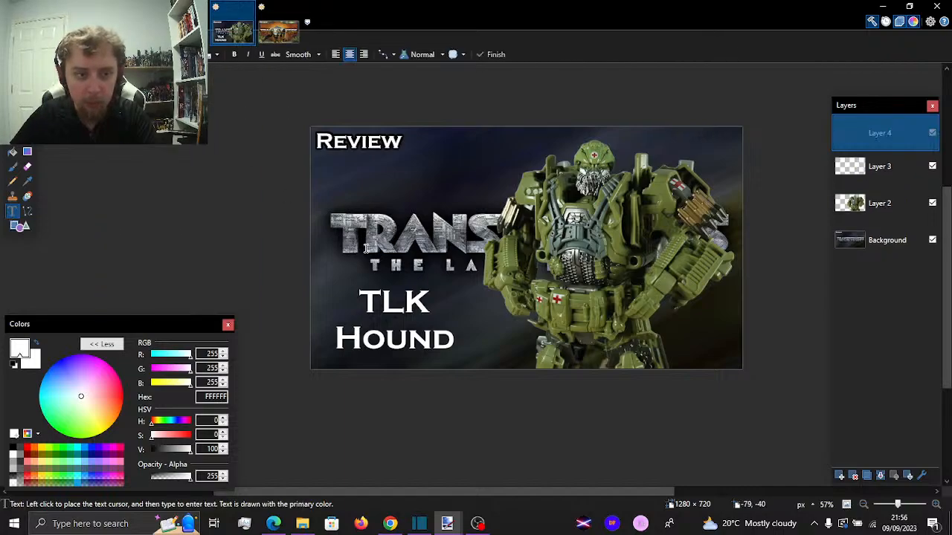
left_click(362, 231)
type("KO")
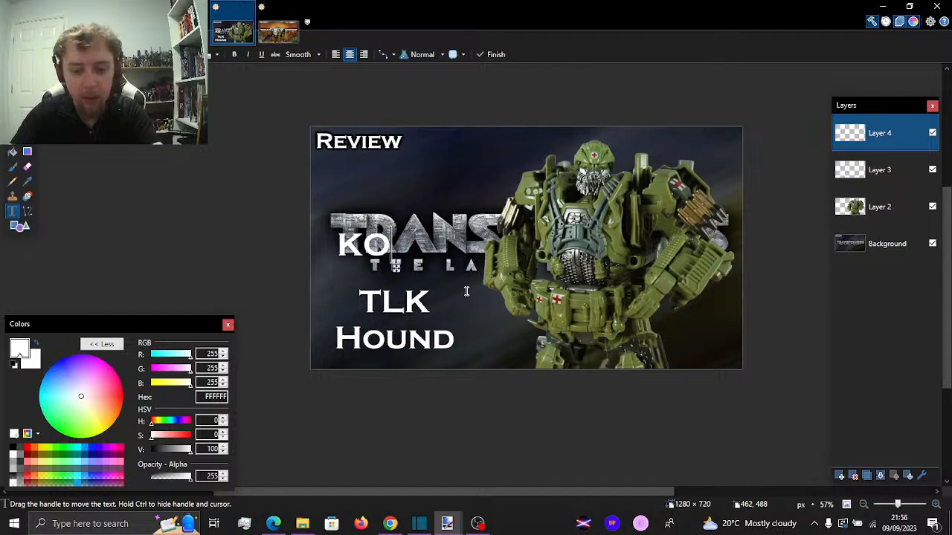
Make the KO text italic and underlined, move it directly above TLK, and merge its layer down into Layer 3
left_click(261, 54)
left_click(249, 55)
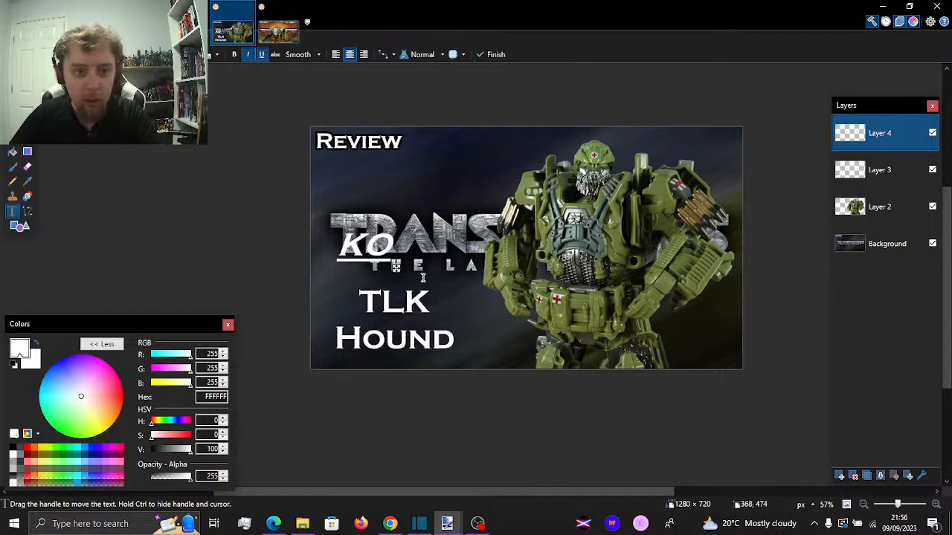
left_click_drag(398, 268, 428, 285)
left_click(880, 476)
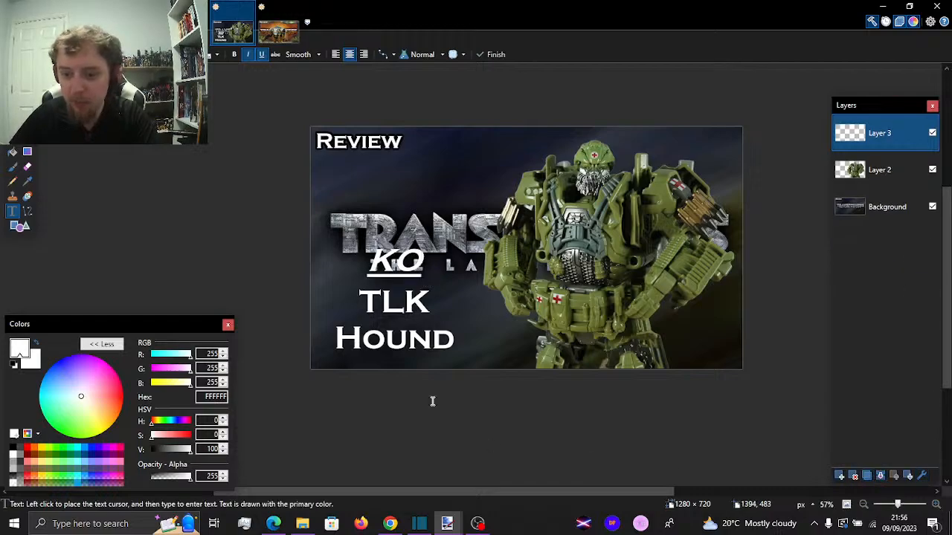
Apply a black Outline Object effect to the title text on Layer 3 with width 12 and softness 131
left_click(189, 22)
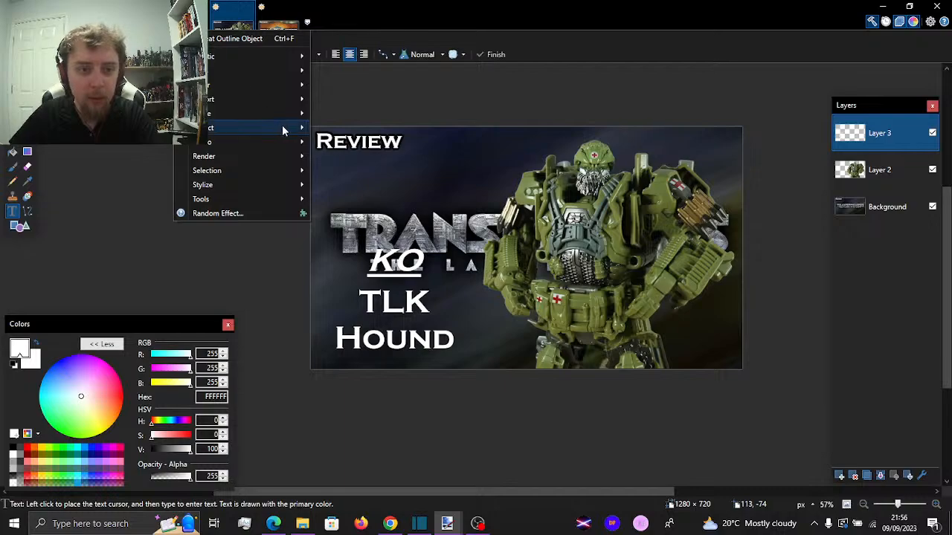
mouse_move(283, 126)
left_click(336, 141)
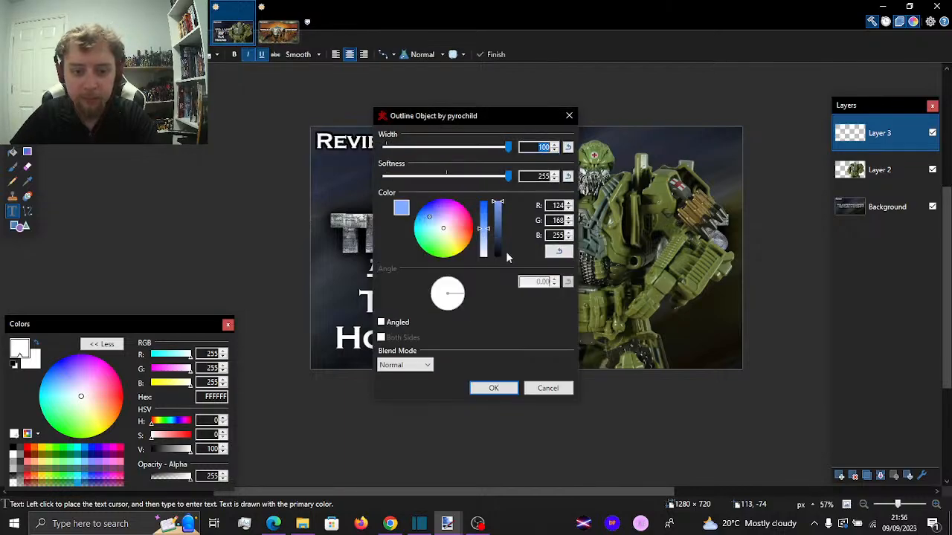
left_click_drag(497, 246, 491, 278)
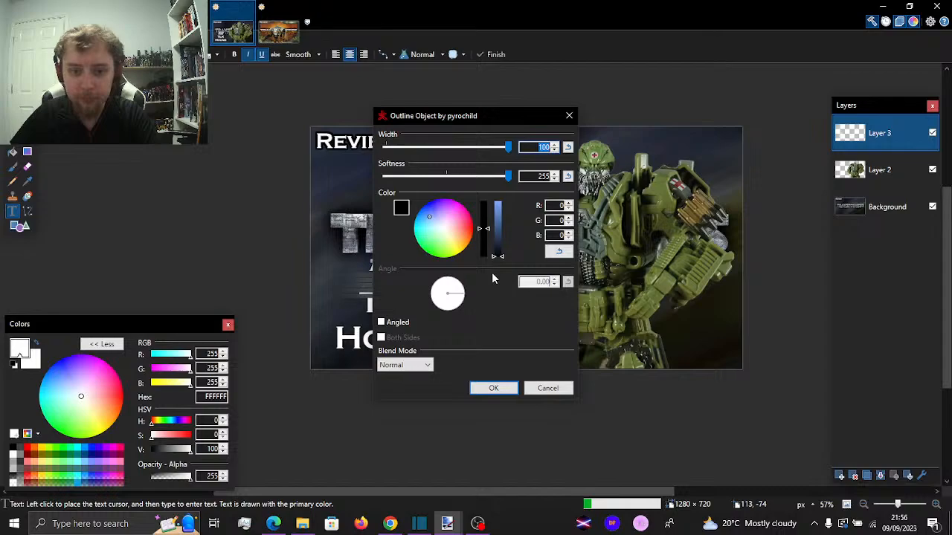
left_click_drag(508, 147, 399, 147)
left_click_drag(508, 176, 449, 177)
left_click_drag(479, 116, 661, 98)
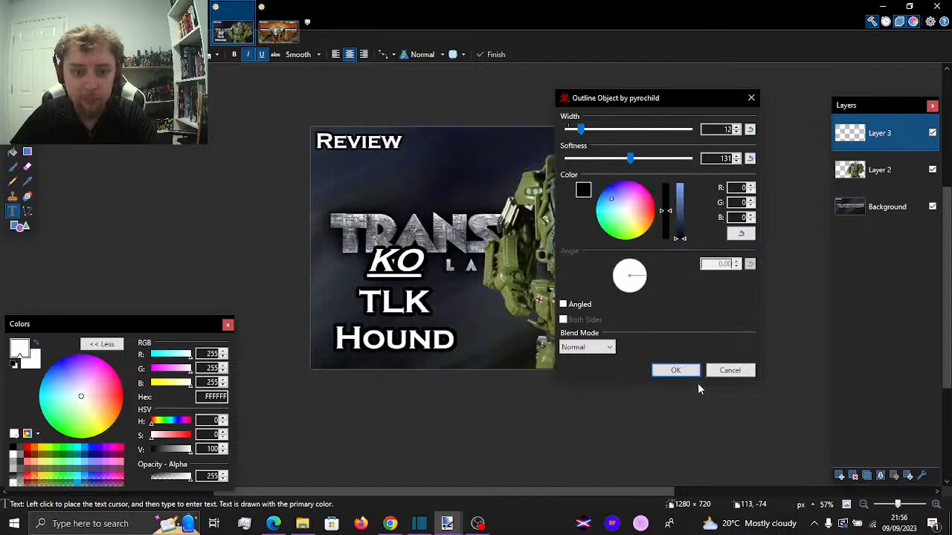
left_click(680, 370)
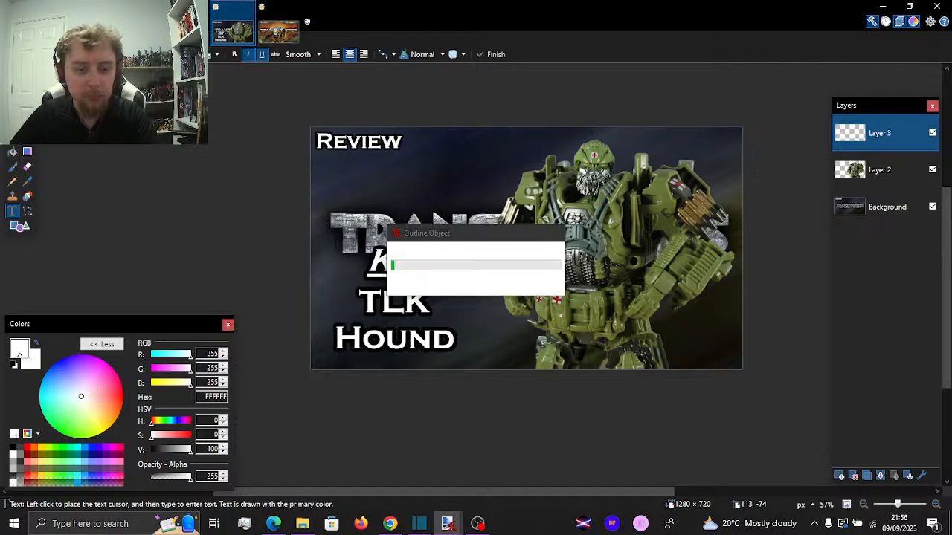
Give the title a red Outline Object glow (RGB 255, 0, 8) with width 100 and softness 255, and nudge it slightly down and right
left_click(191, 22)
mouse_move(265, 126)
left_click(327, 141)
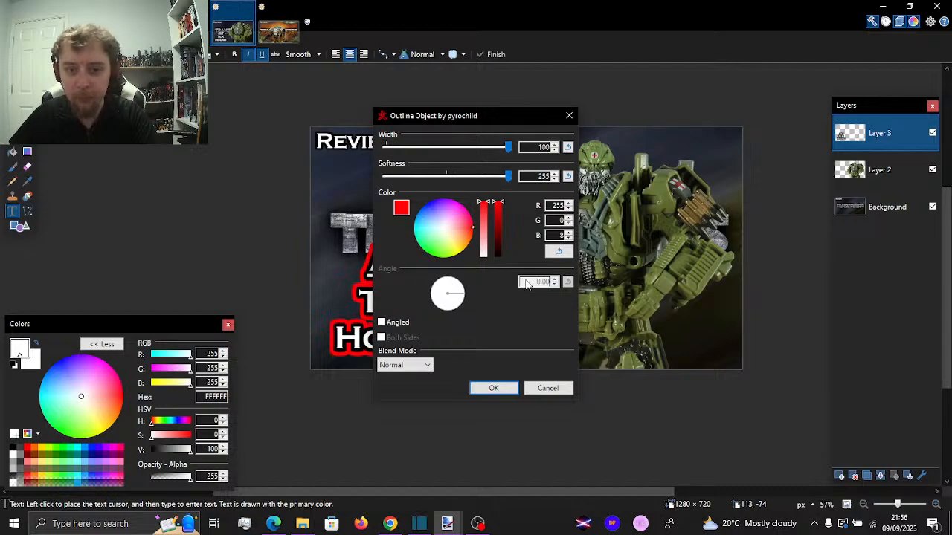
left_click(493, 388)
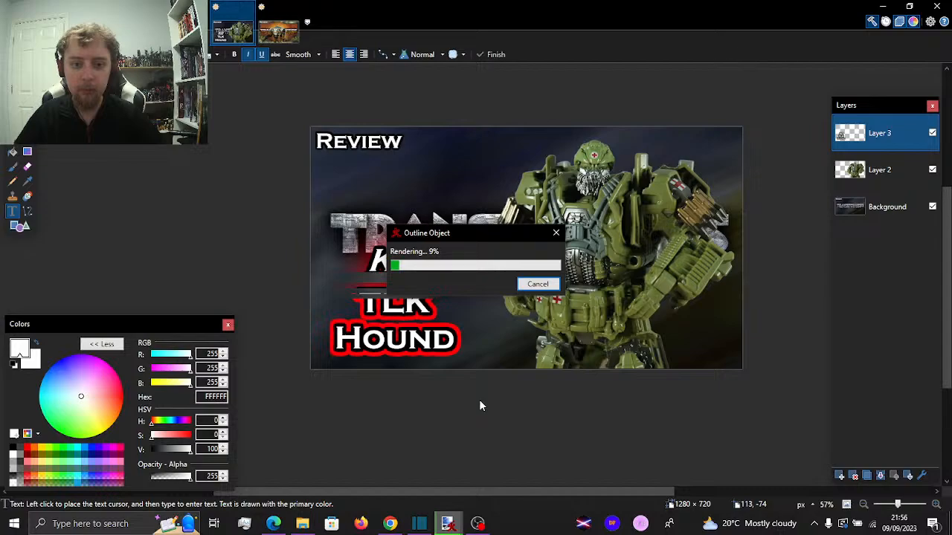
key("m")
left_click_drag(422, 304, 420, 301)
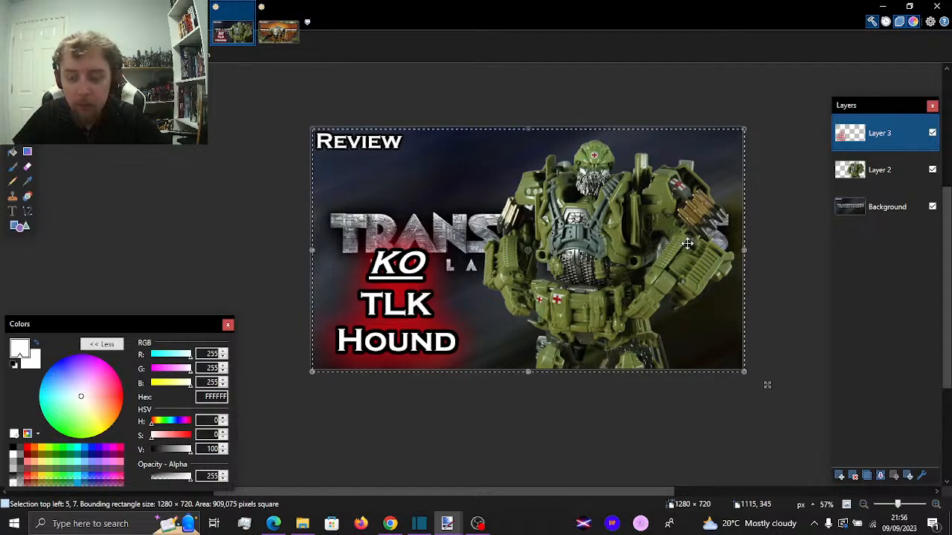
left_click(189, 21)
left_click(210, 39)
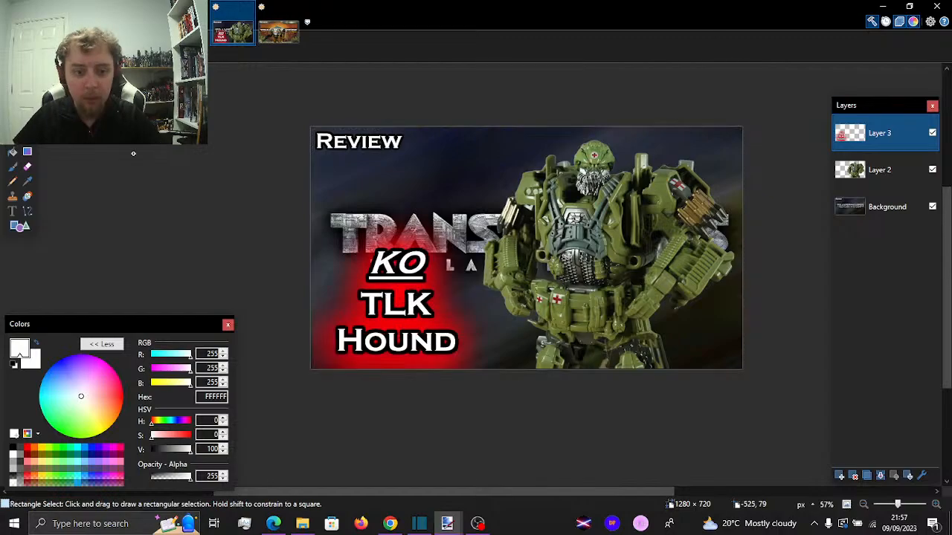
key("ctrl+z")
key("ctrl+z")
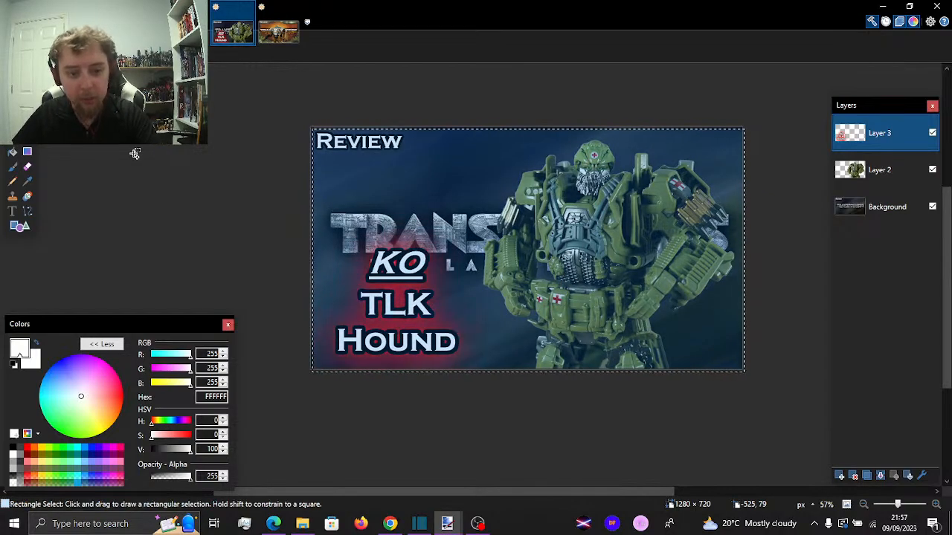
Clear the selection and repeat the red Outline Object effect on the title to strengthen its glow
left_click(131, 115)
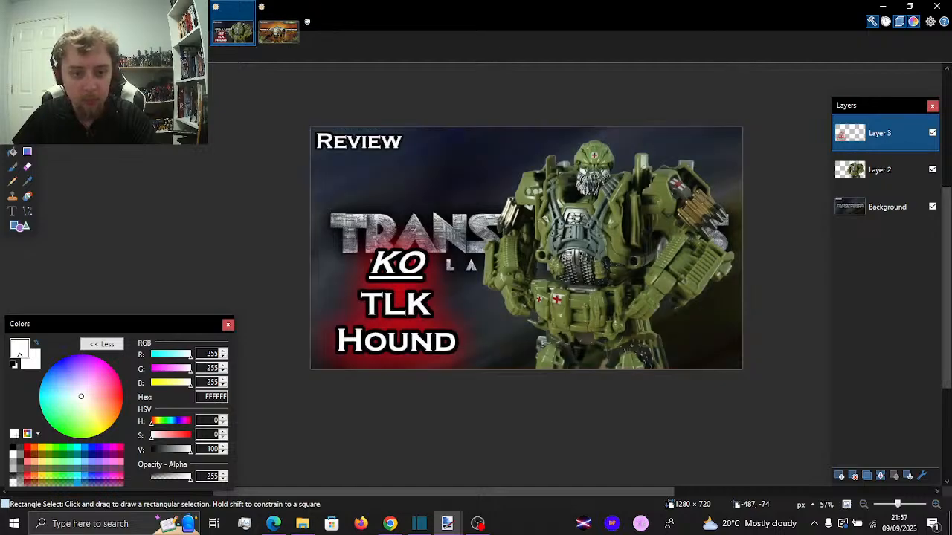
left_click(187, 21)
left_click(193, 38)
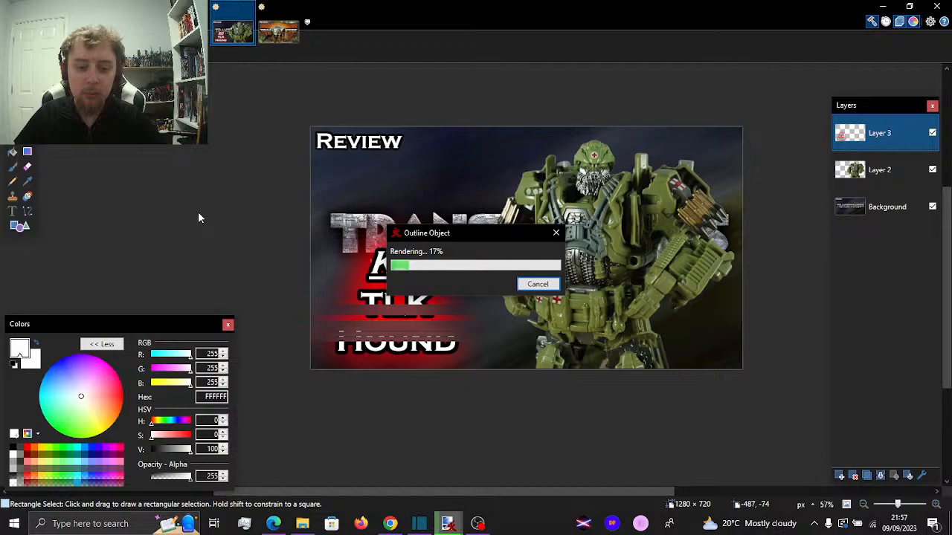
Apply a dark green Outline Object glow (RGB 13, 114, 0) to the figure on Layer 2 with width 100 and softness 255
left_click(901, 172)
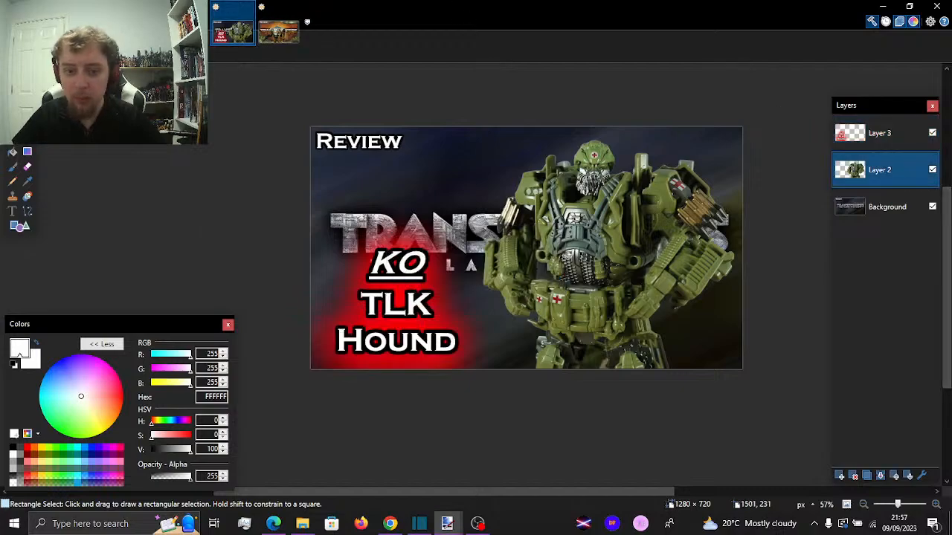
left_click(188, 22)
mouse_move(290, 131)
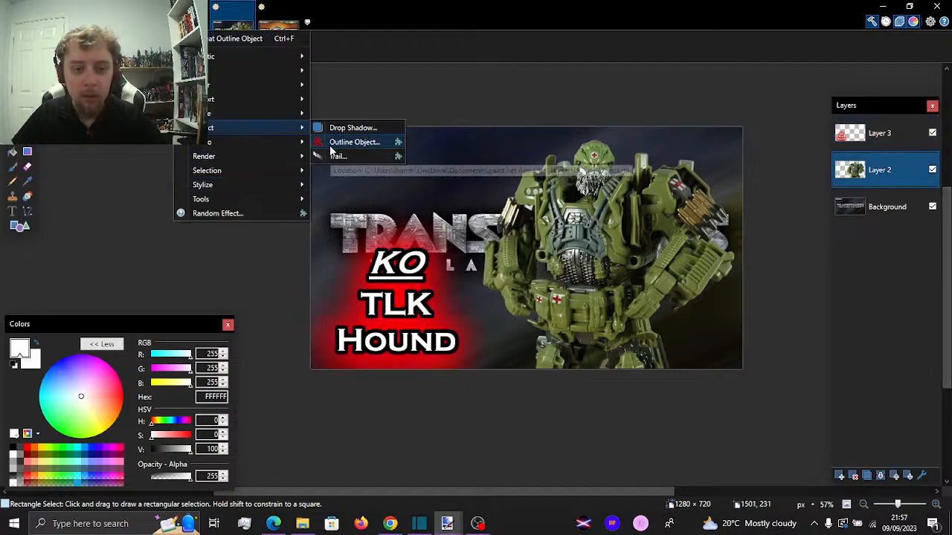
left_click(330, 145)
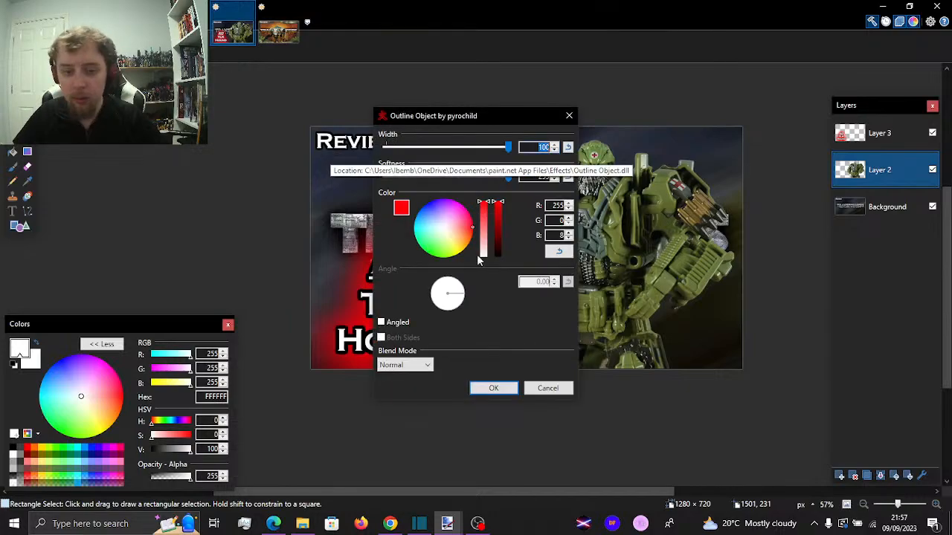
left_click(456, 247)
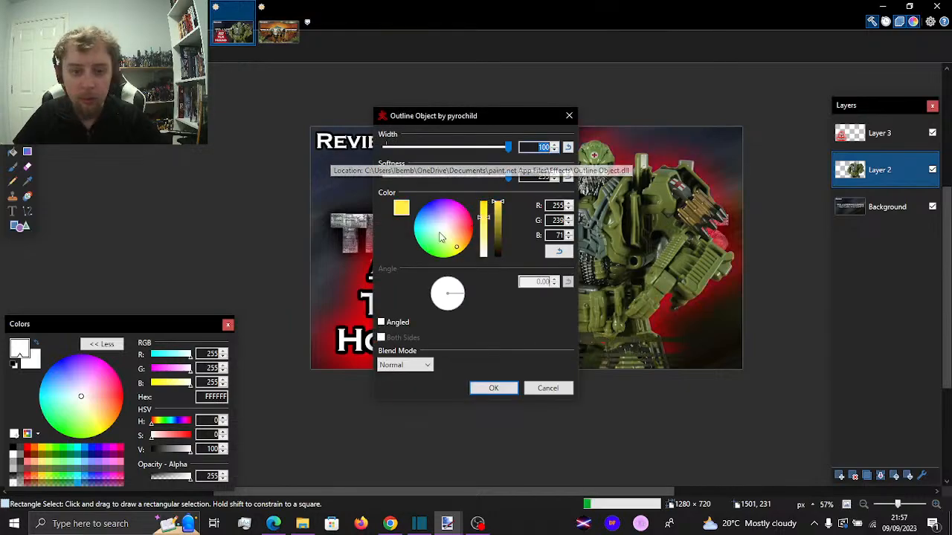
left_click(440, 236)
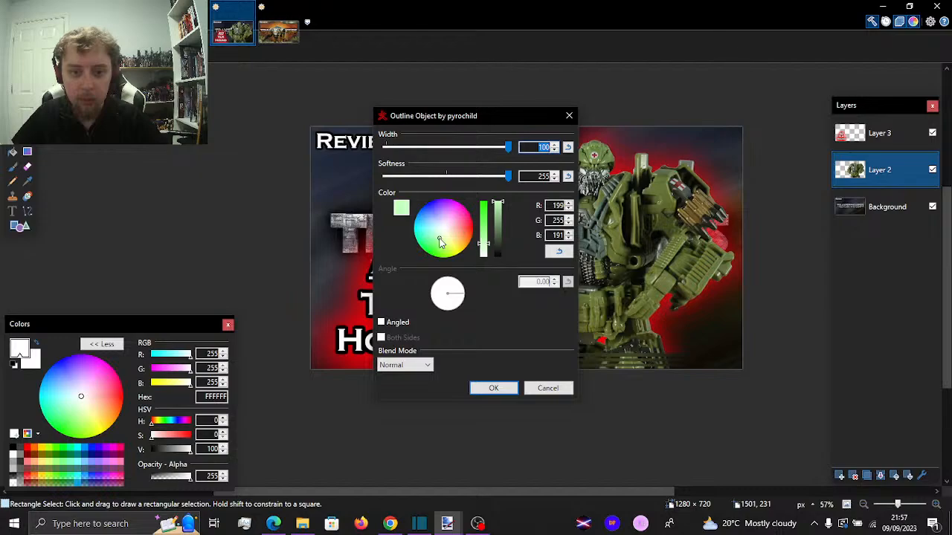
left_click_drag(443, 116, 255, 81)
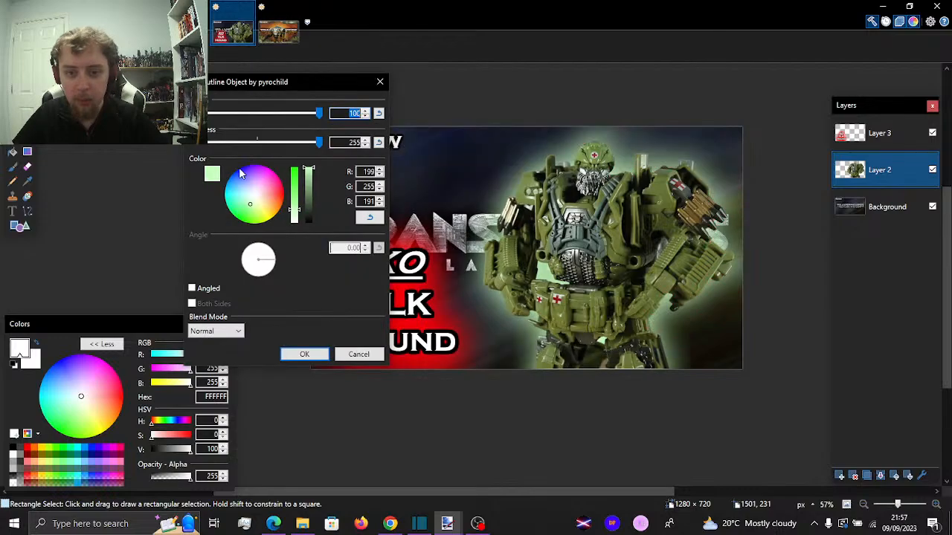
left_click(246, 211)
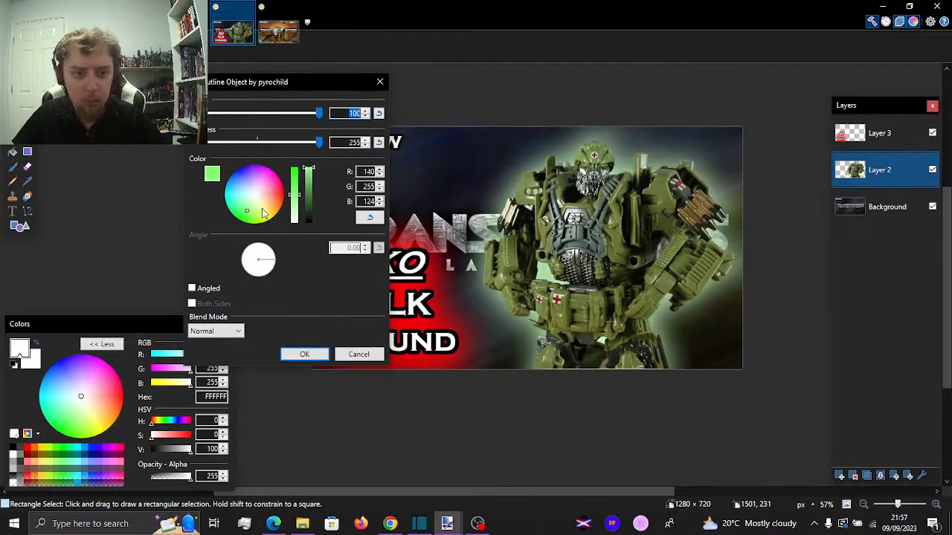
left_click(312, 195)
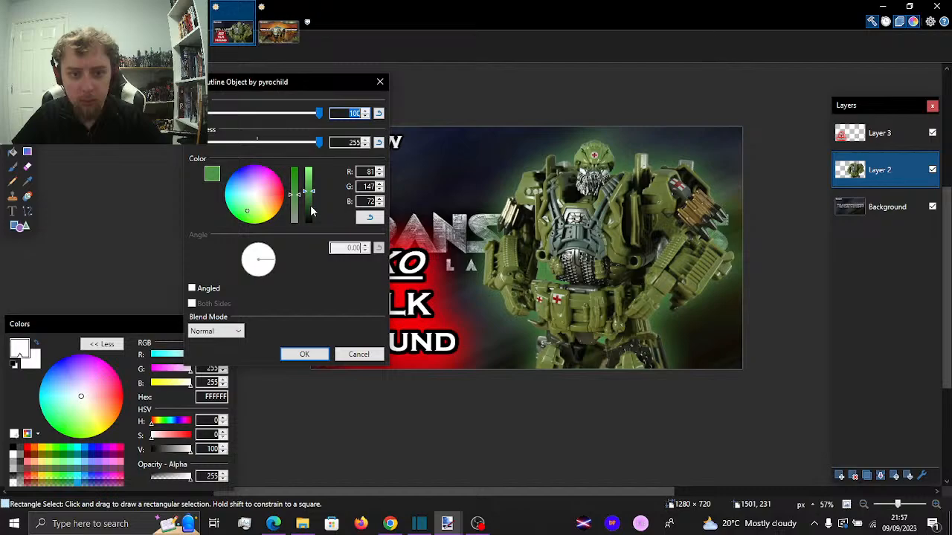
left_click(311, 201)
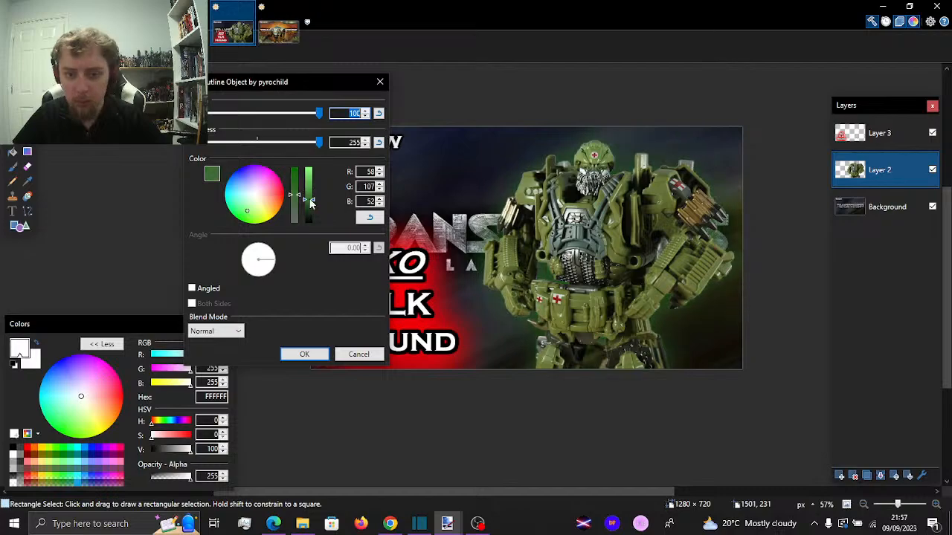
left_click(295, 167)
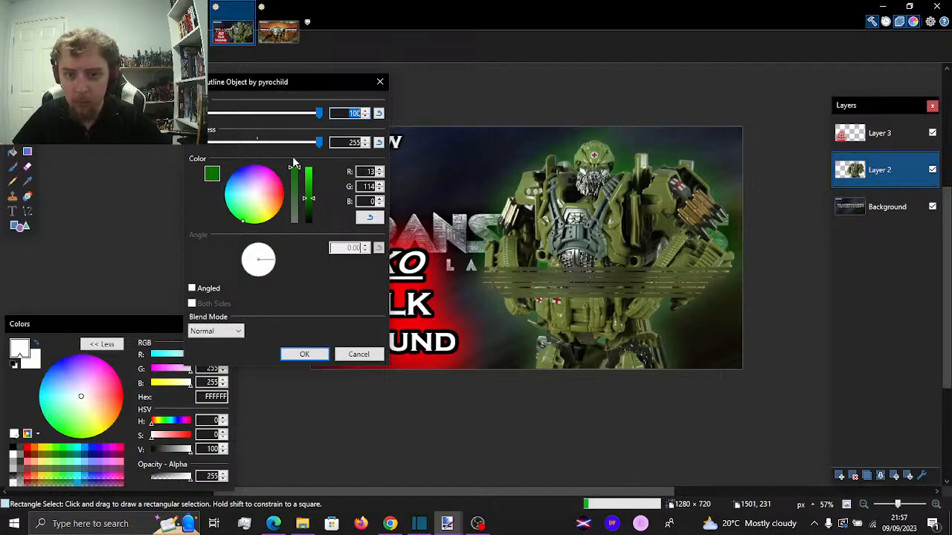
left_click(301, 355)
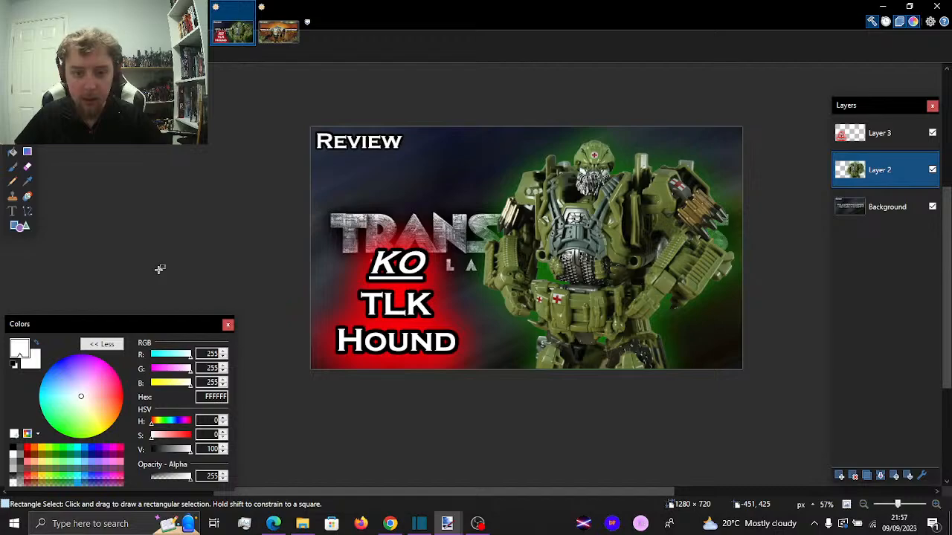
Save the finished thumbnail as KO TLK Hound in PNG format with its layers flattened, and close that image
key("ctrl+s")
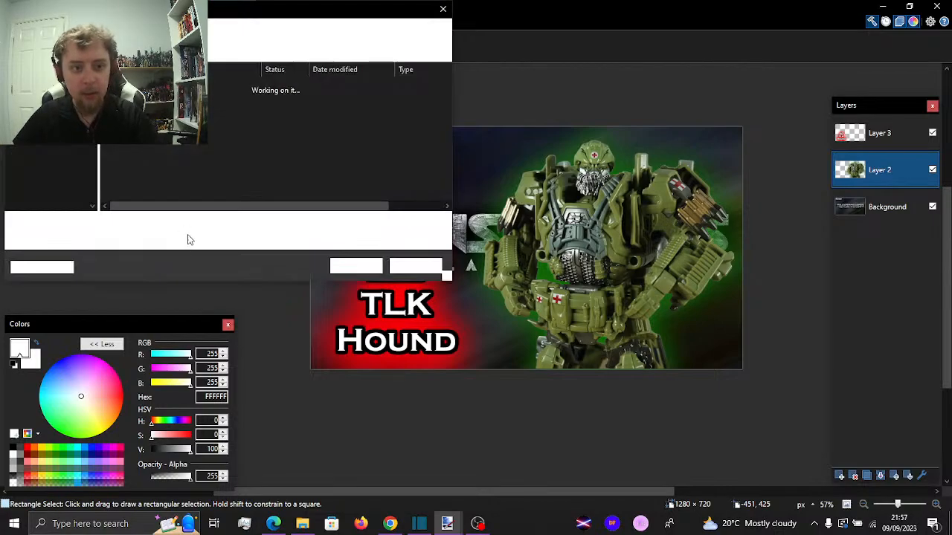
type("TLK")
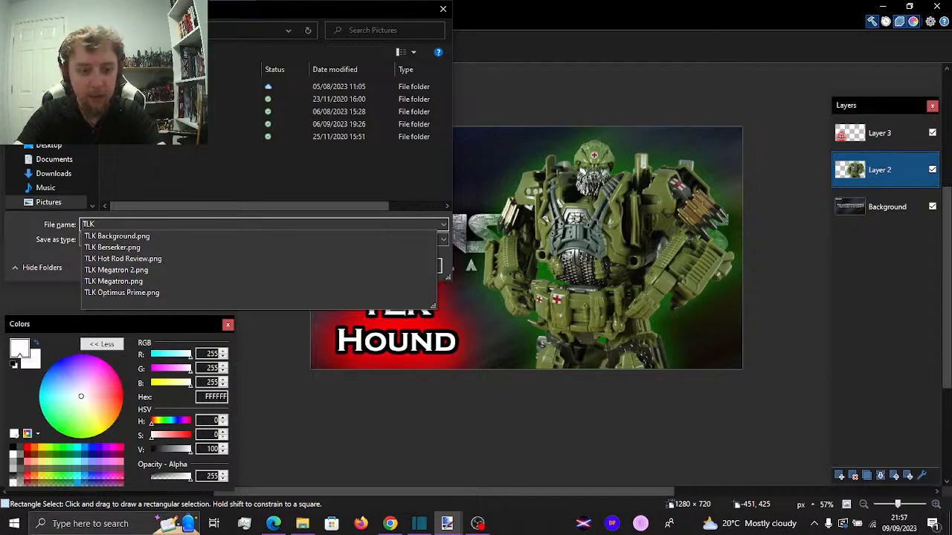
key("Home")
type("KO TLK")
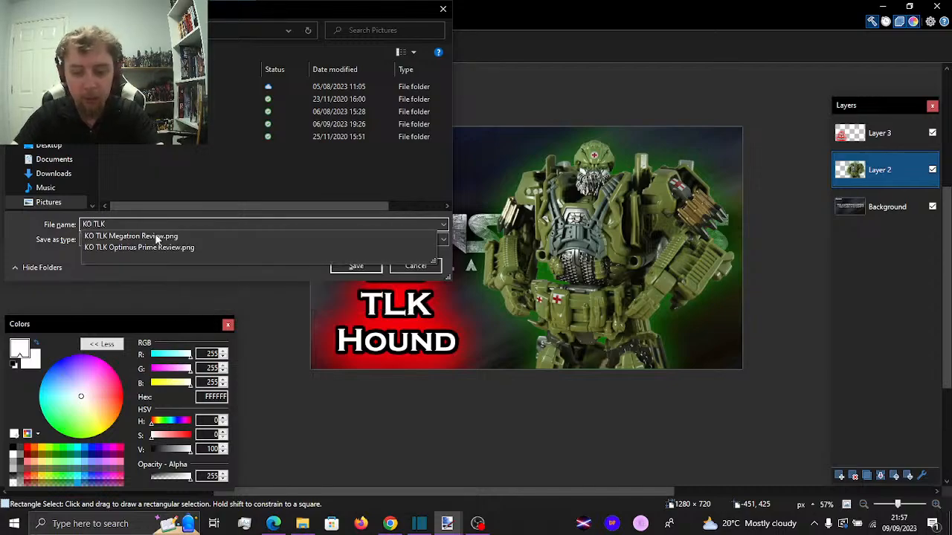
type(" Hound")
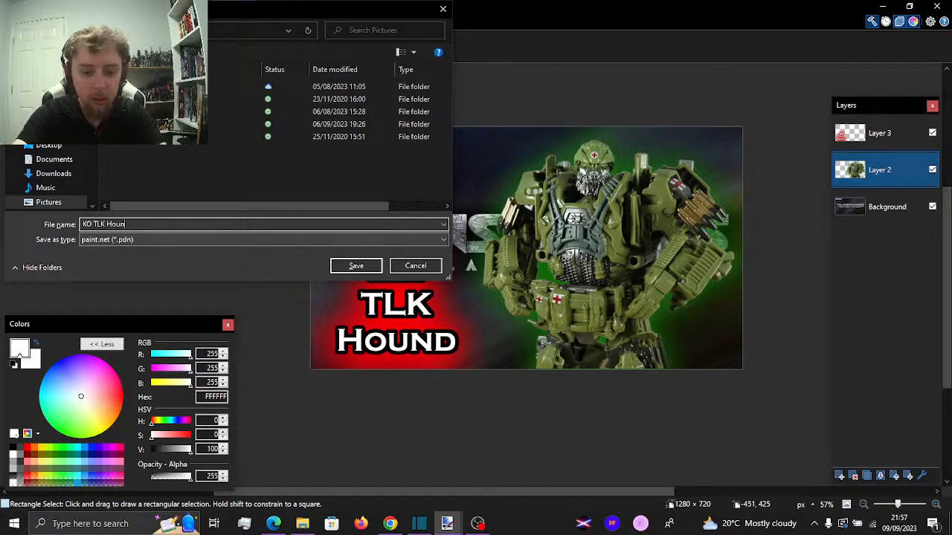
left_click(181, 237)
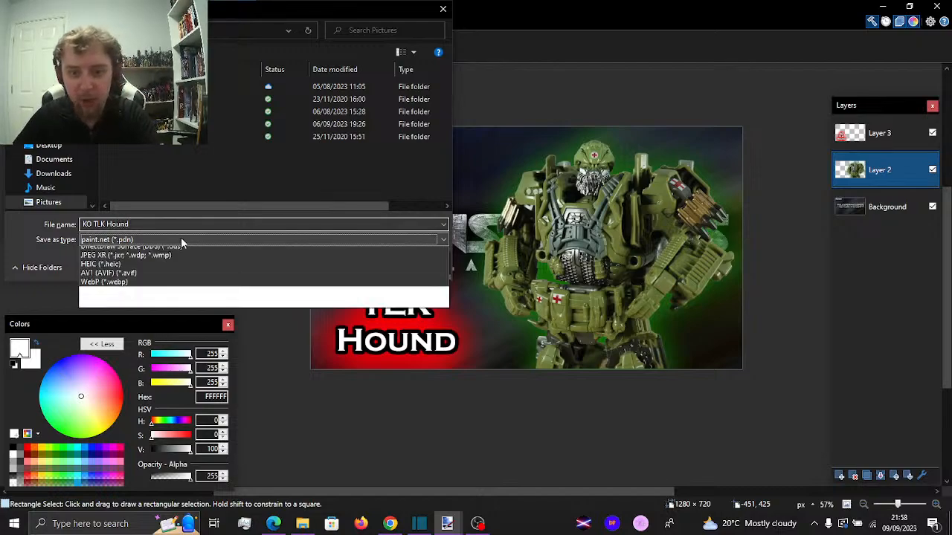
left_click(167, 260)
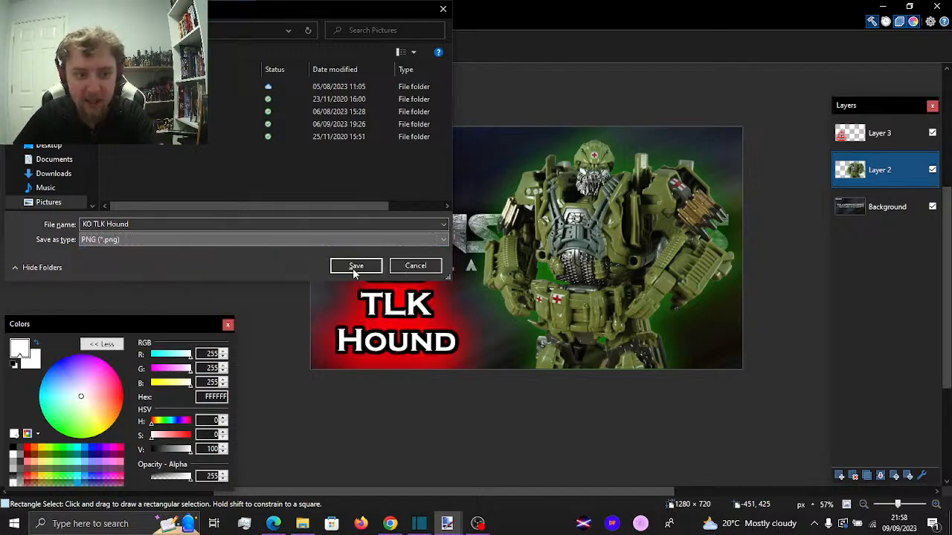
left_click(368, 267)
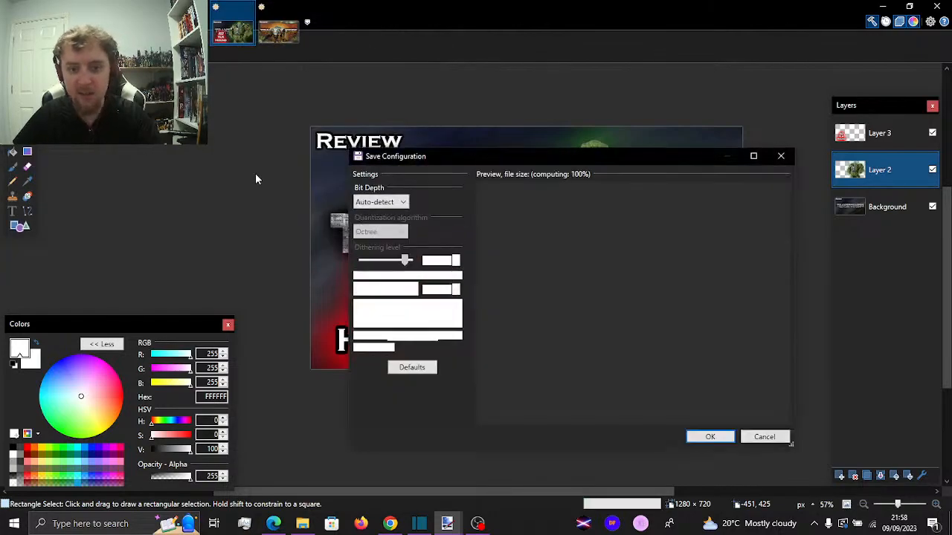
key("Return")
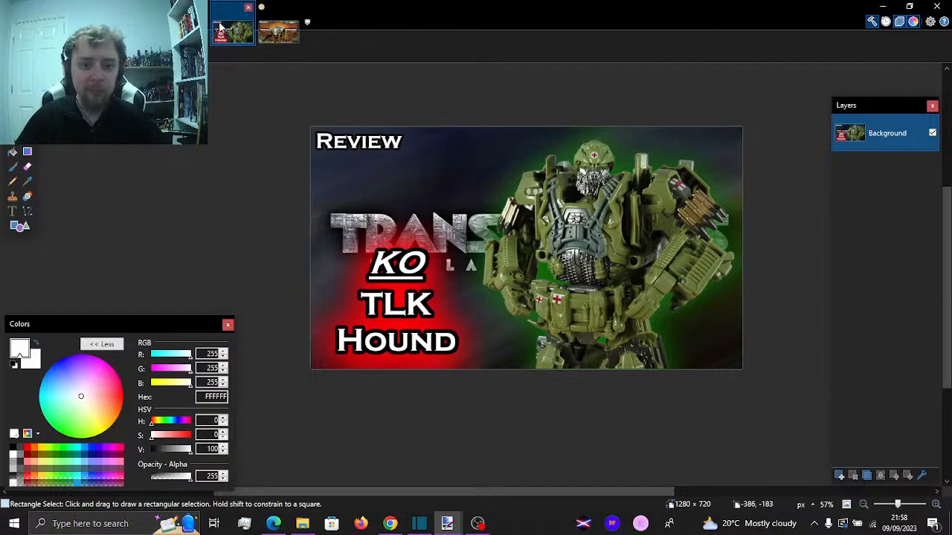
left_click(249, 7)
Move the robot figure on Layer 2 toward the right of the thumbnail, enlarge it to about 1889 × 1254 pixels, and deselect it
key("ctrl+shift+v")
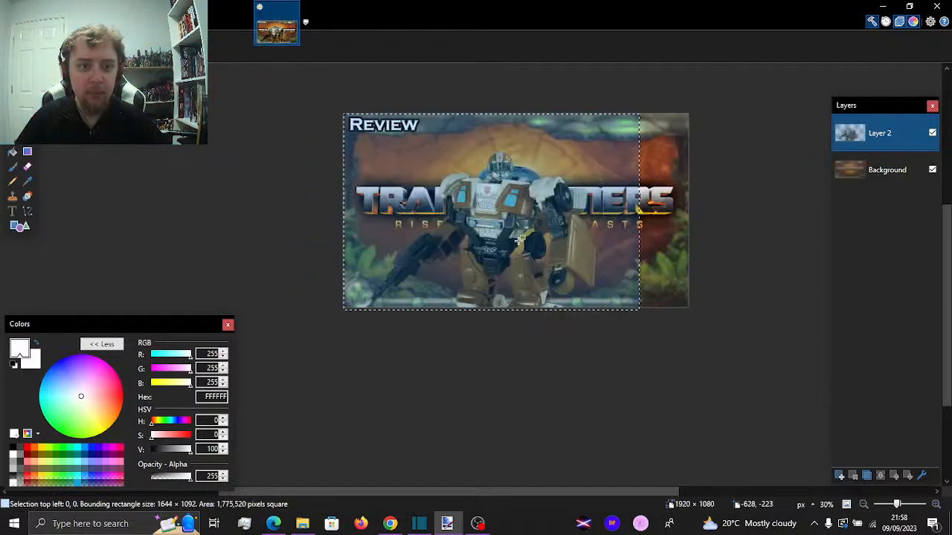
scroll(686, 193, "up", 2)
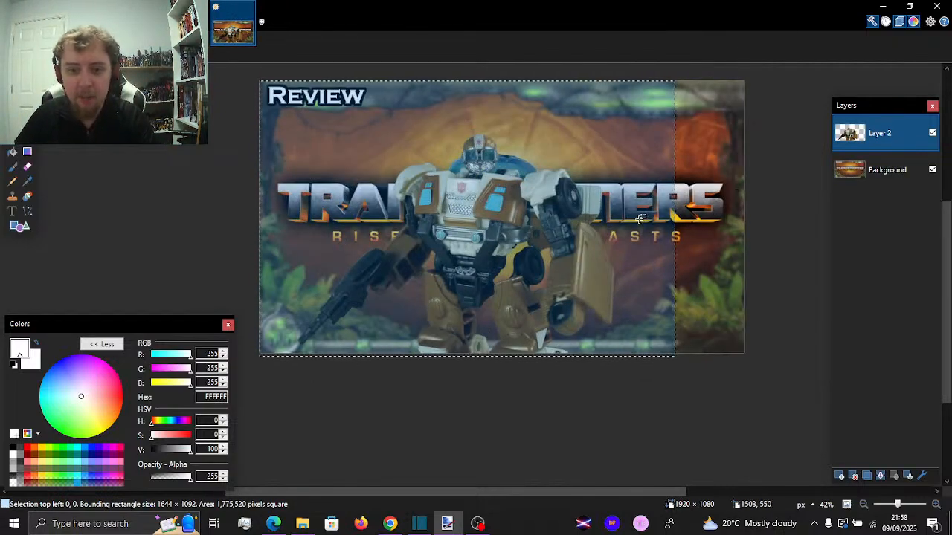
scroll(523, 280, "up", 2)
left_click_drag(524, 280, 650, 289)
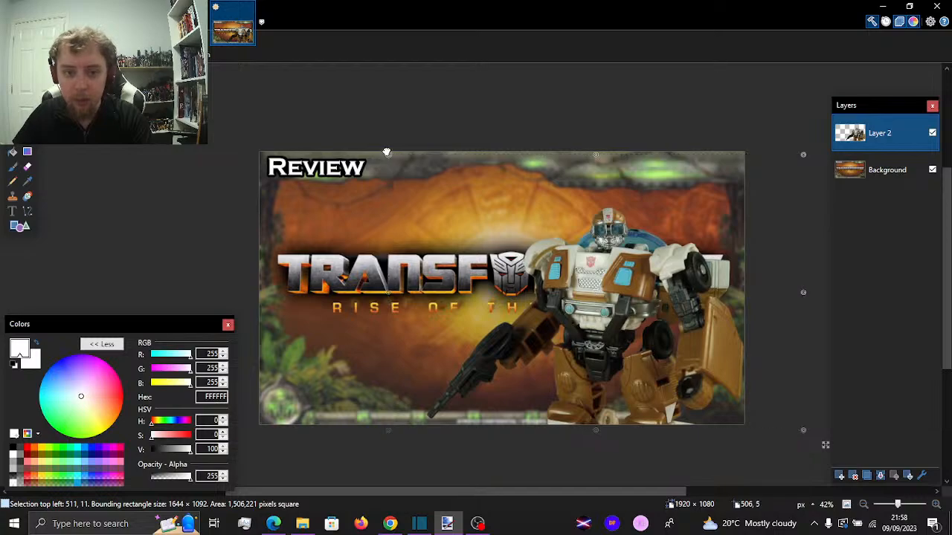
left_click_drag(385, 156, 325, 107)
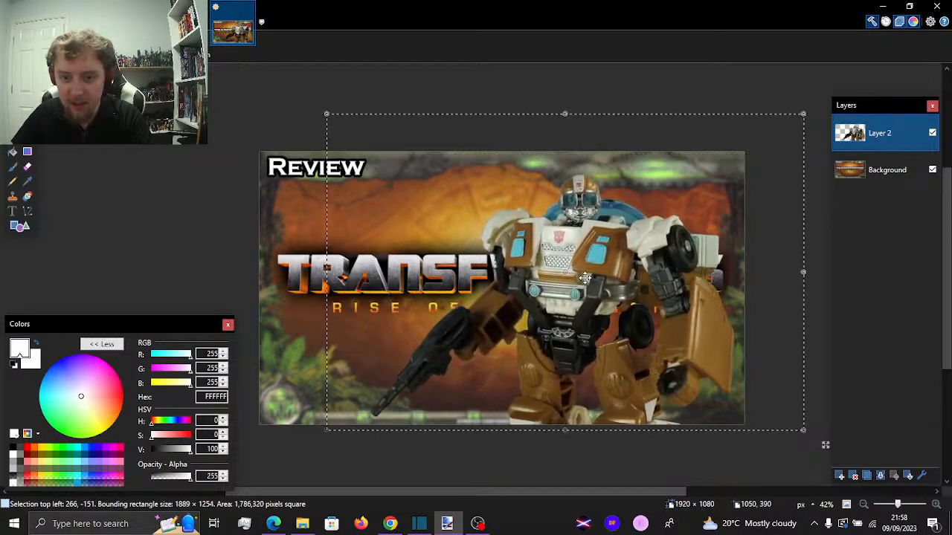
left_click_drag(598, 282, 596, 283)
left_click(13, 92)
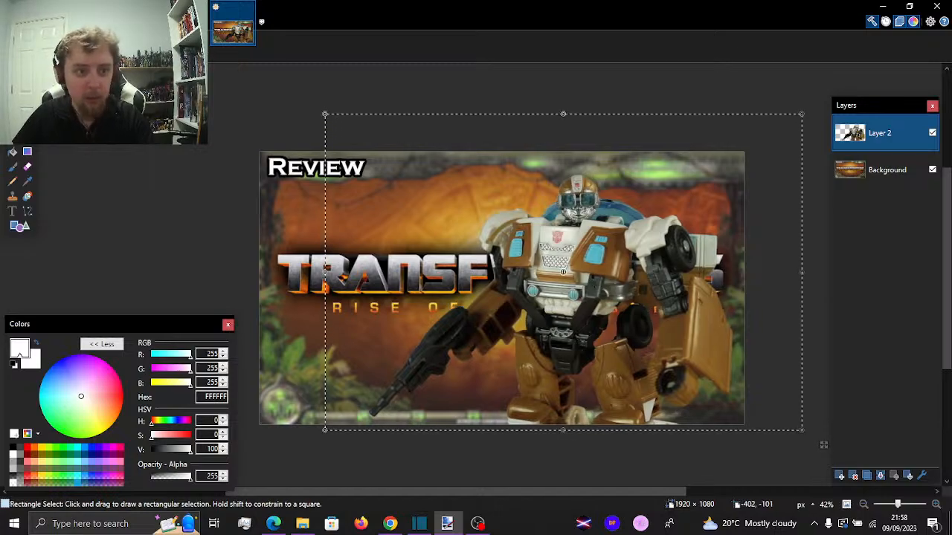
left_click(158, 125)
Add a new empty layer above the figure's layer for the title text
left_click(188, 22)
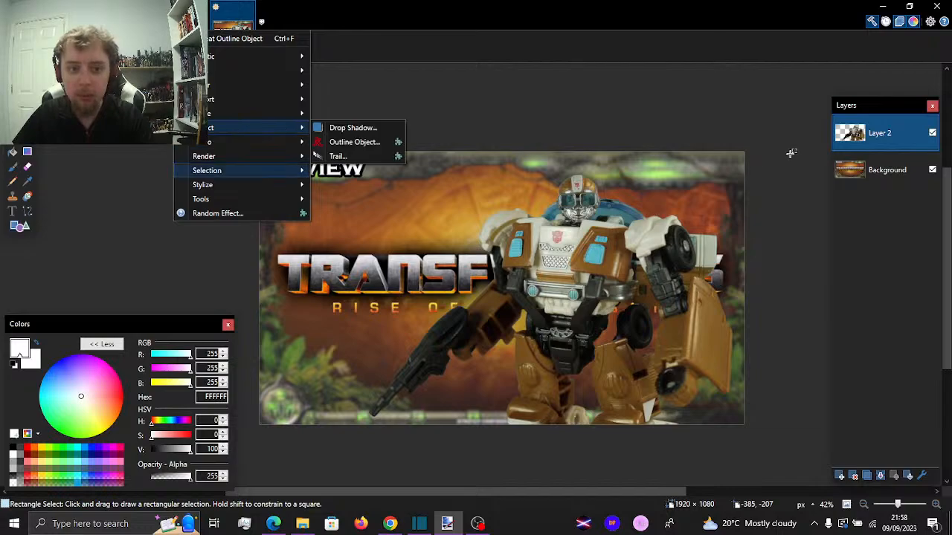
left_click(788, 108)
left_click(110, 21)
left_click(125, 38)
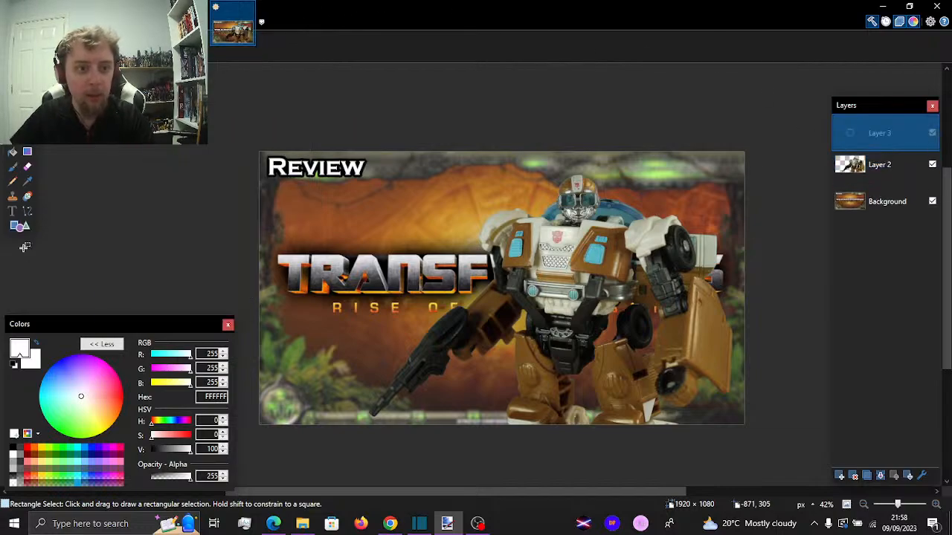
Write the two-line white title "ROTB Wheeljack" on Layer 3 with italic and underline turned off
left_click(12, 211)
left_click(379, 335)
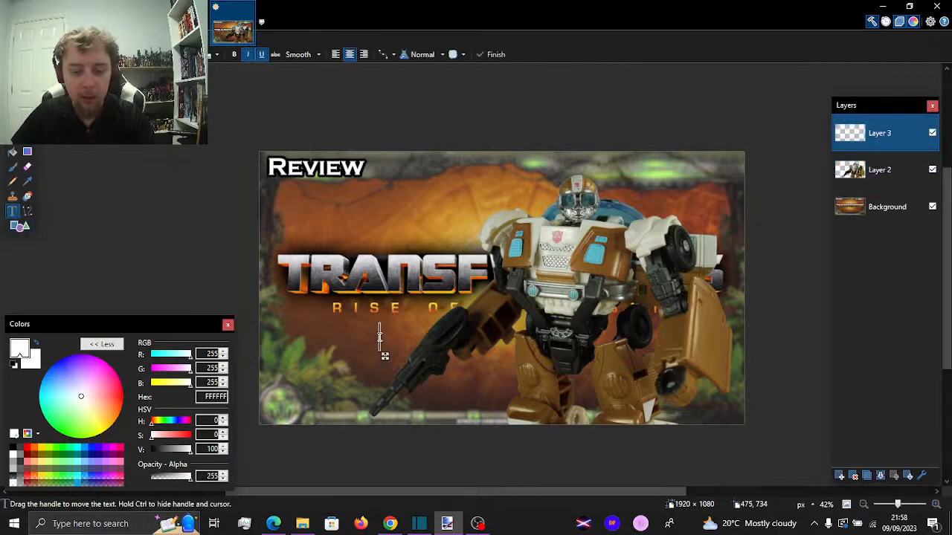
type("ROTB")
key("BackSpace")
key("BackSpace")
key("BackSpace")
key("BackSpace")
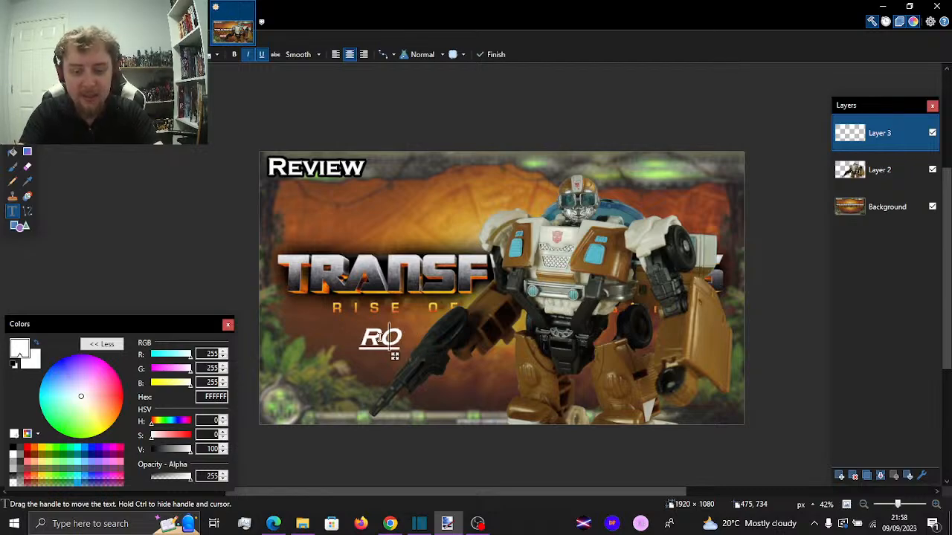
left_click(262, 56)
left_click(247, 54)
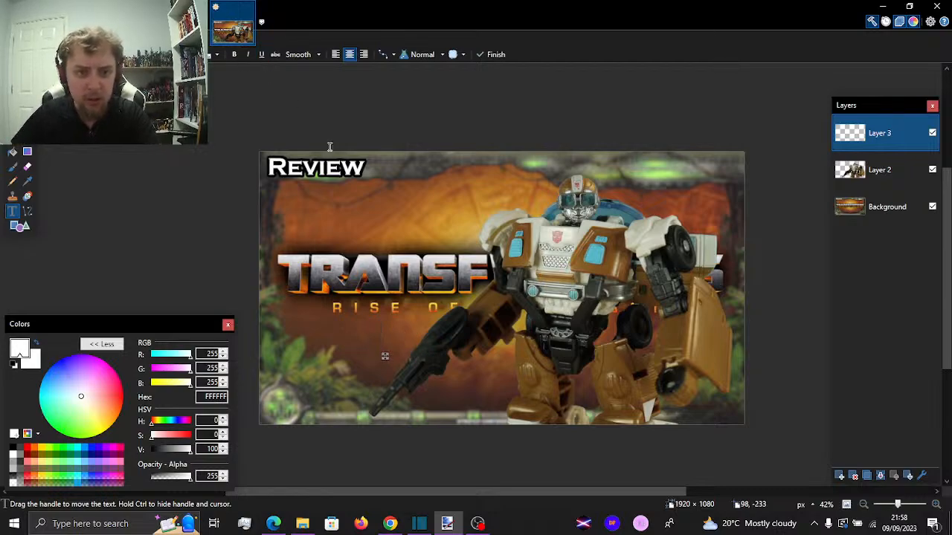
type("ROTB")
key("Return")
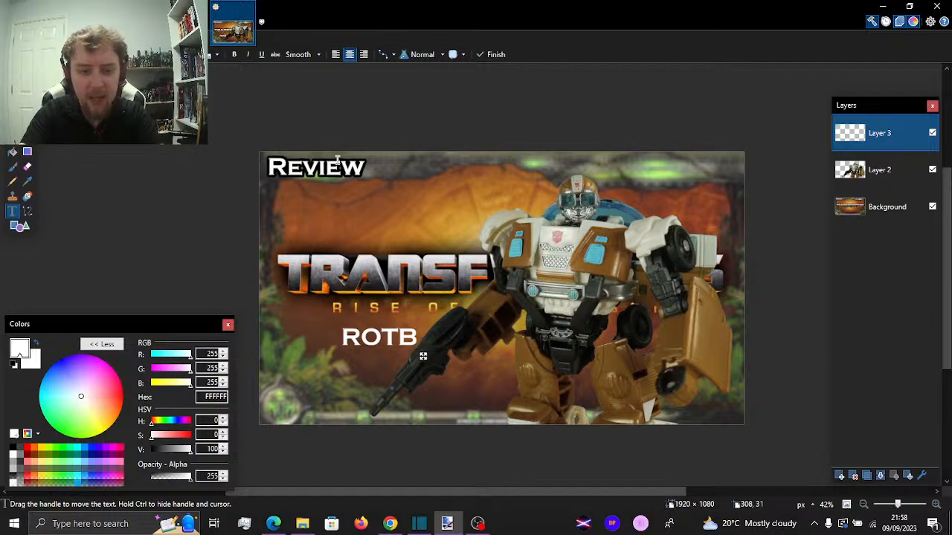
type("Wheeljack")
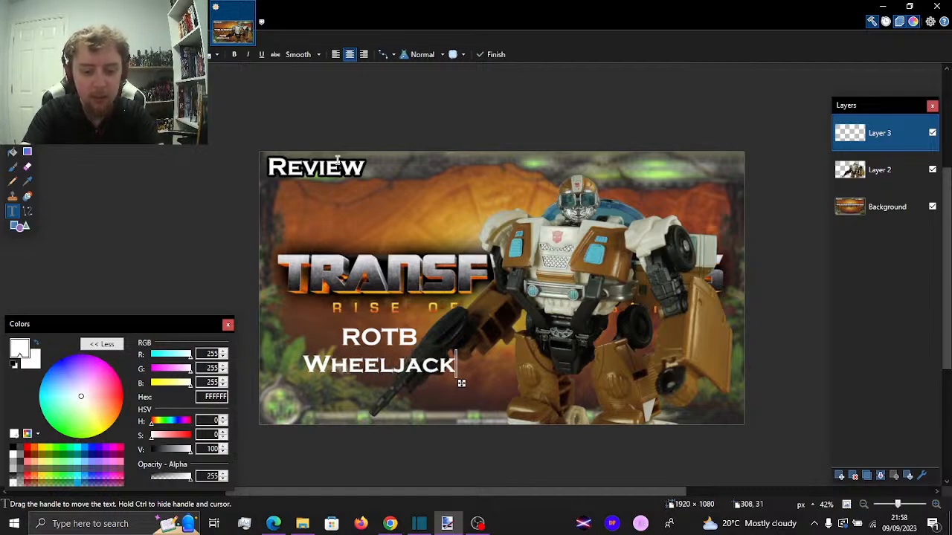
Enlarge the title to font size 108 and position it in the lower-left area of the thumbnail, below the logo
left_click(216, 54)
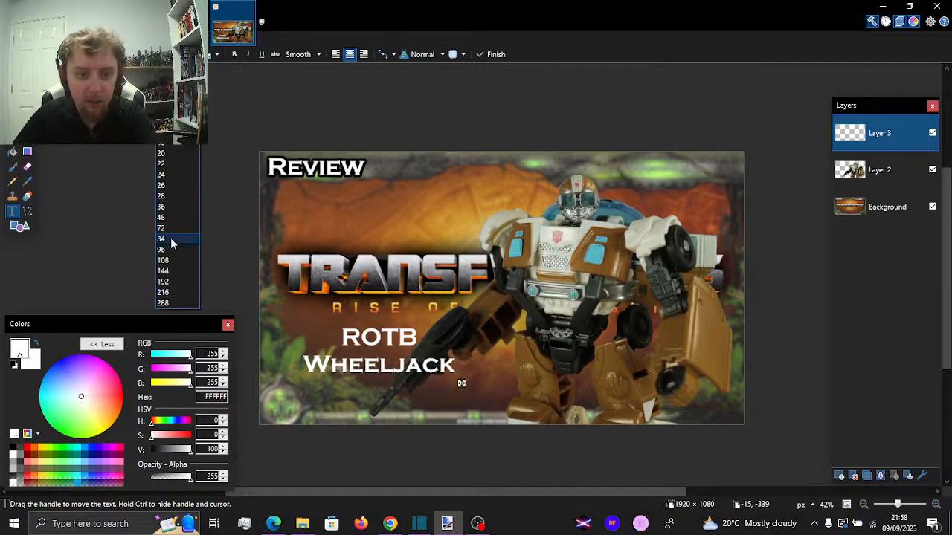
left_click(167, 251)
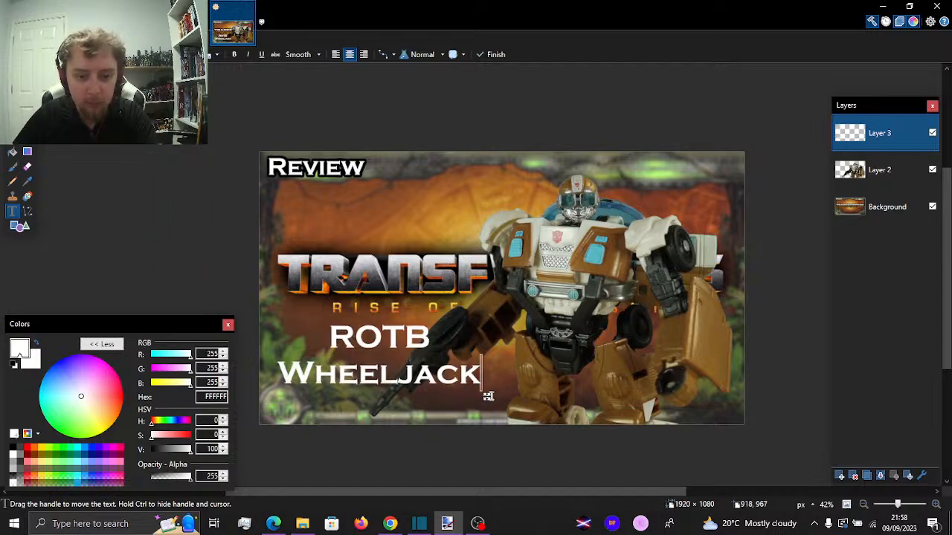
left_click_drag(486, 397, 492, 413)
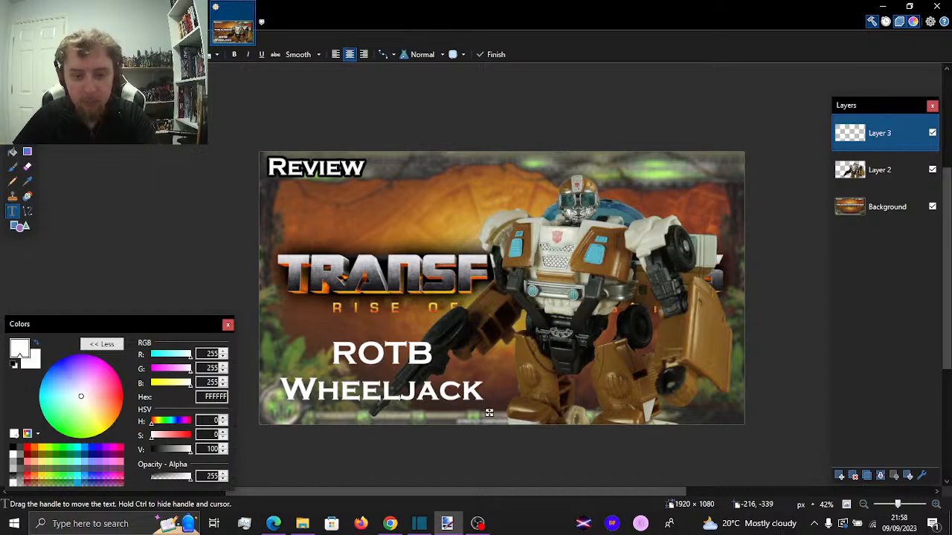
left_click(215, 54)
left_click(186, 261)
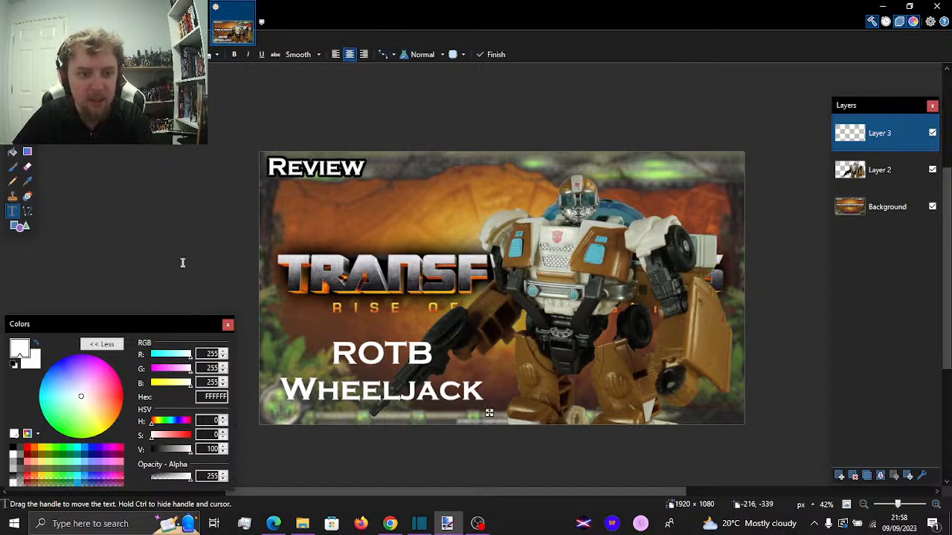
left_click_drag(509, 419, 512, 416)
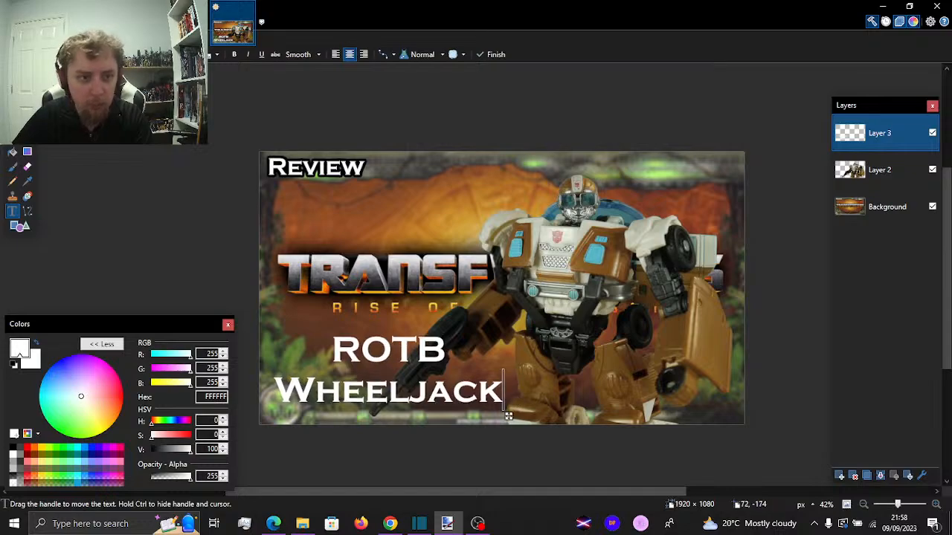
left_click(111, 22)
mouse_move(81, 21)
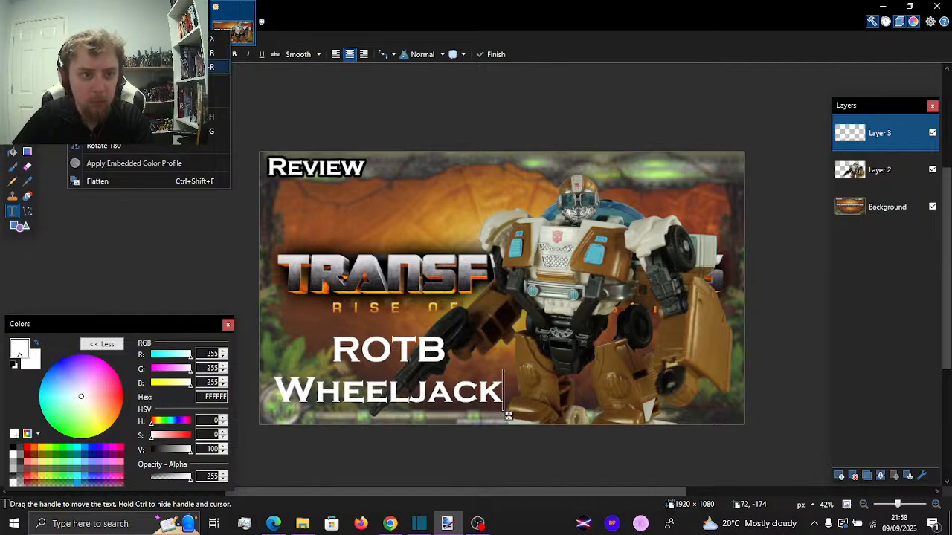
left_click(110, 67)
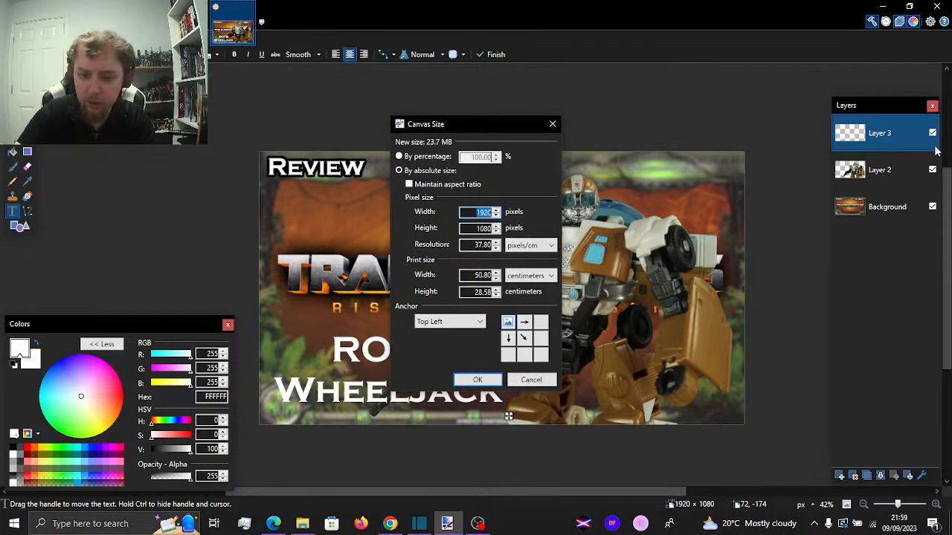
type("128")
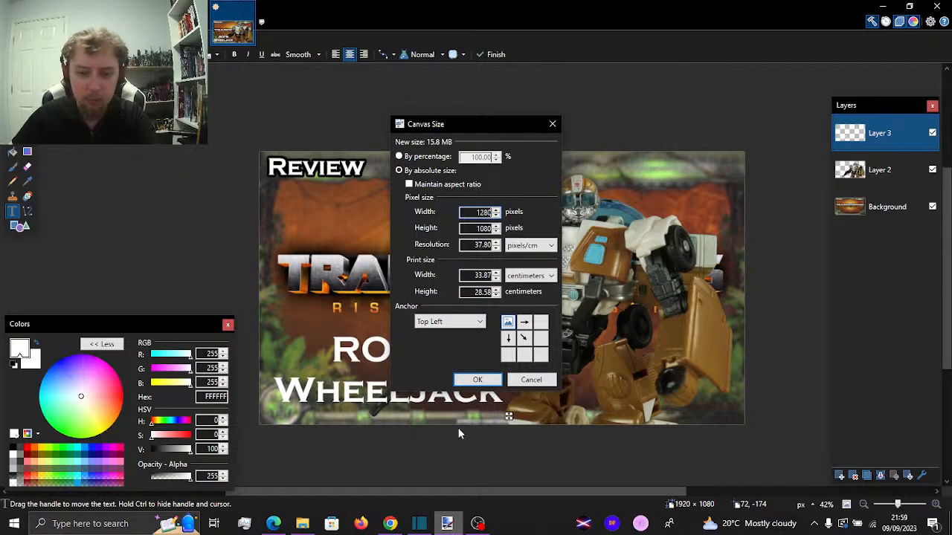
left_click(551, 380)
Resize the whole image to 1280 × 720 pixels
left_click(80, 22)
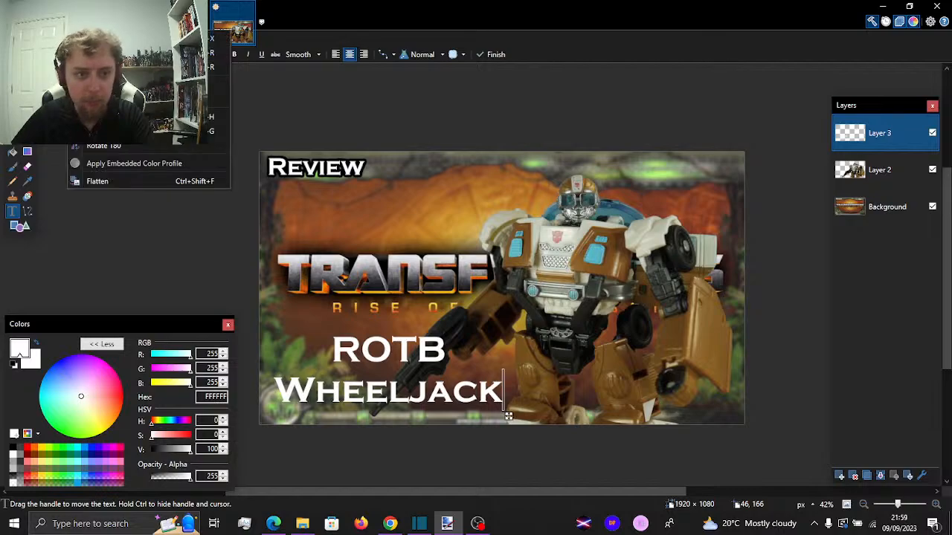
left_click(149, 52)
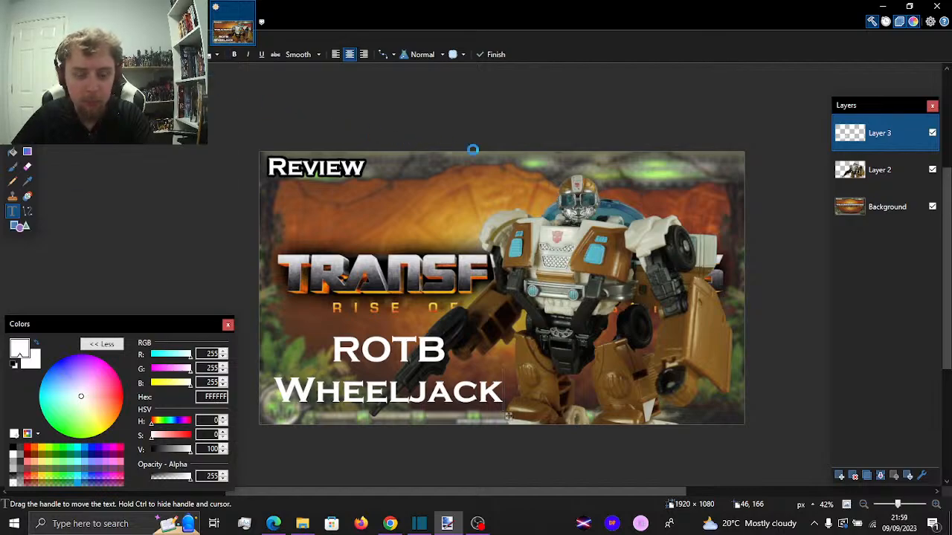
type("1280")
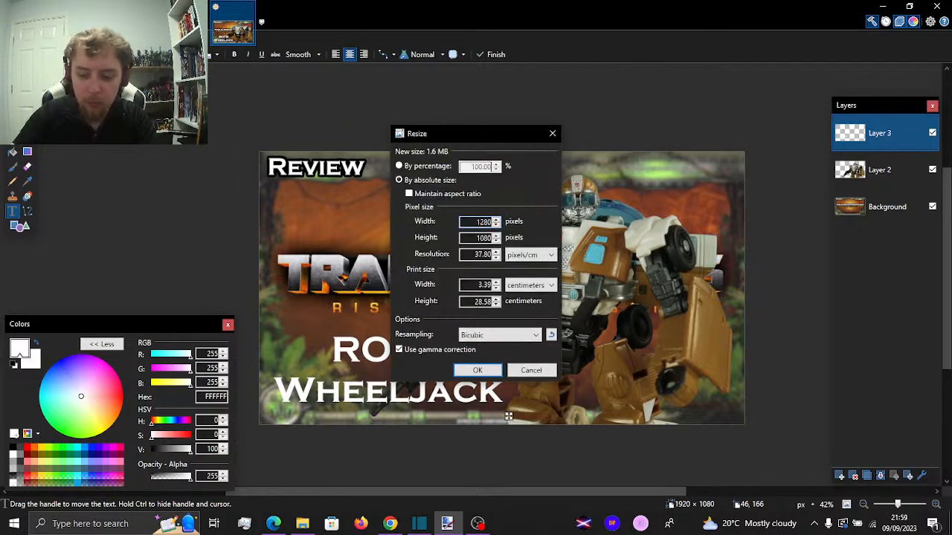
key("Tab")
type("720")
key("Return")
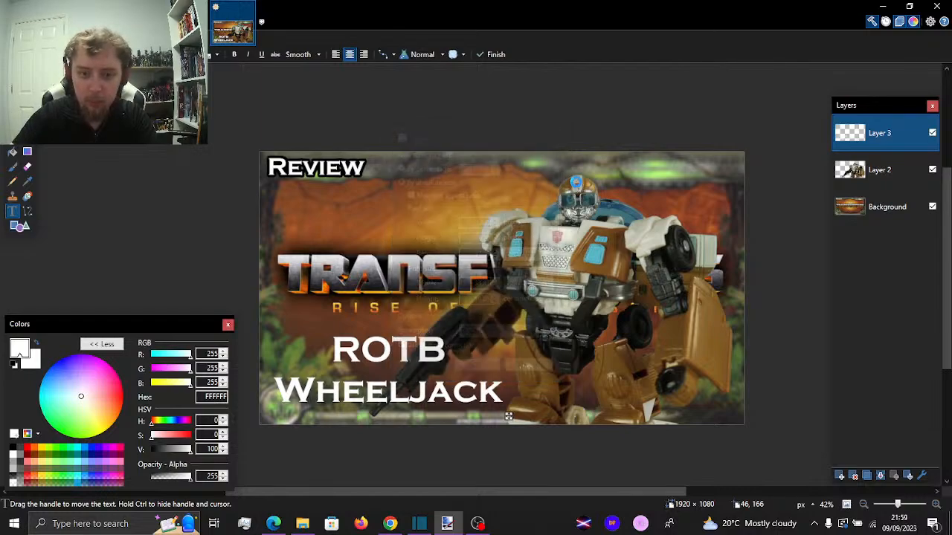
scroll(327, 214, "up", 2)
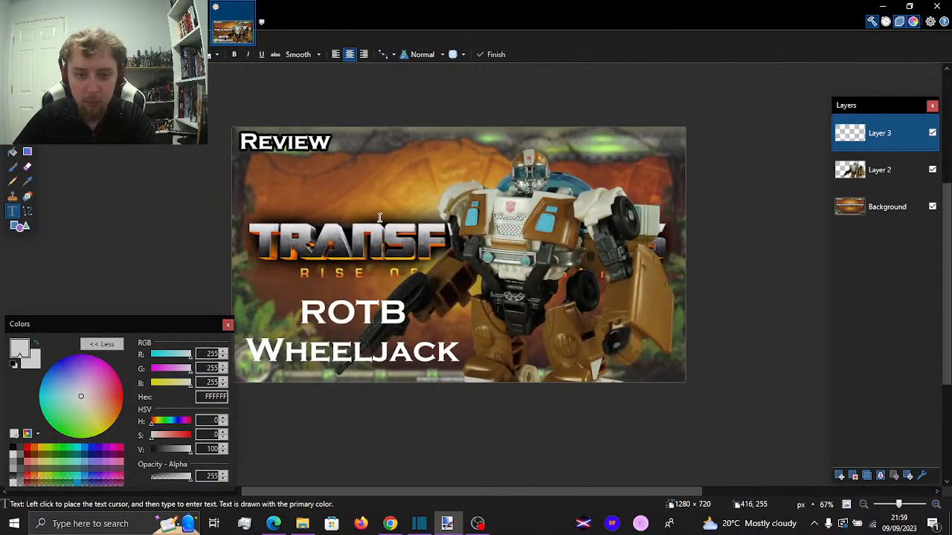
scroll(381, 218, "up", 1)
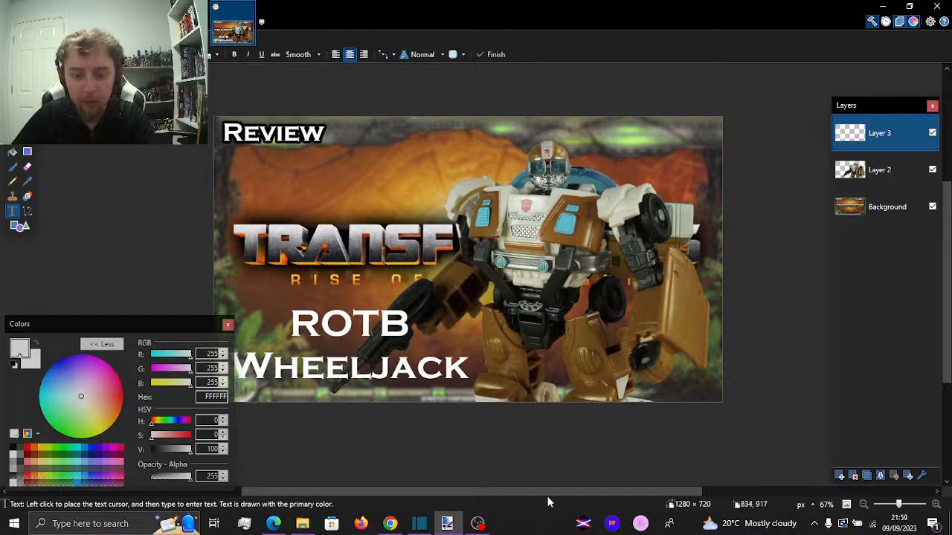
scroll(548, 491, "left", 3)
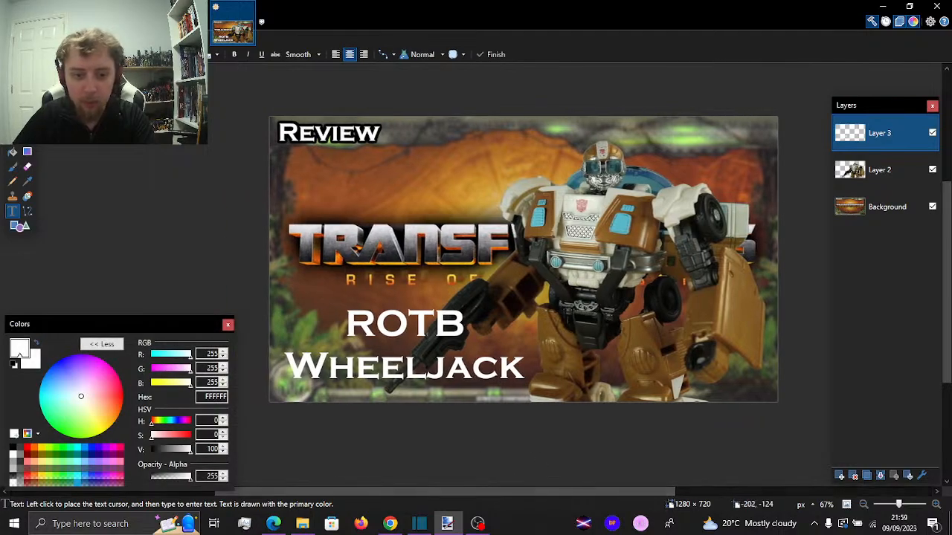
Shift the "ROTB Wheeljack" title on Layer 3 slightly down within the lower-left area of the thumbnail
left_click(27, 107)
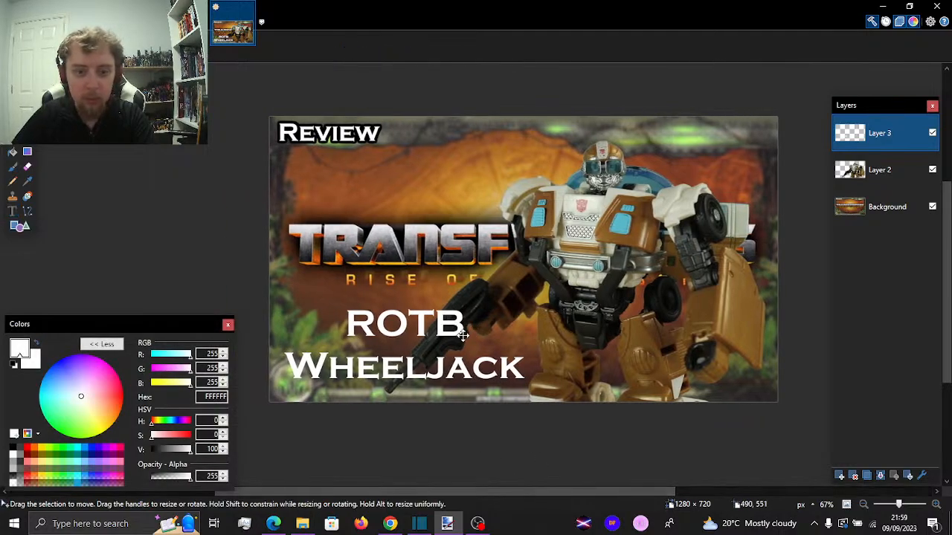
mouse_move(463, 336)
left_mouse_down()
mouse_move(453, 343)
mouse_move(466, 337)
left_mouse_up()
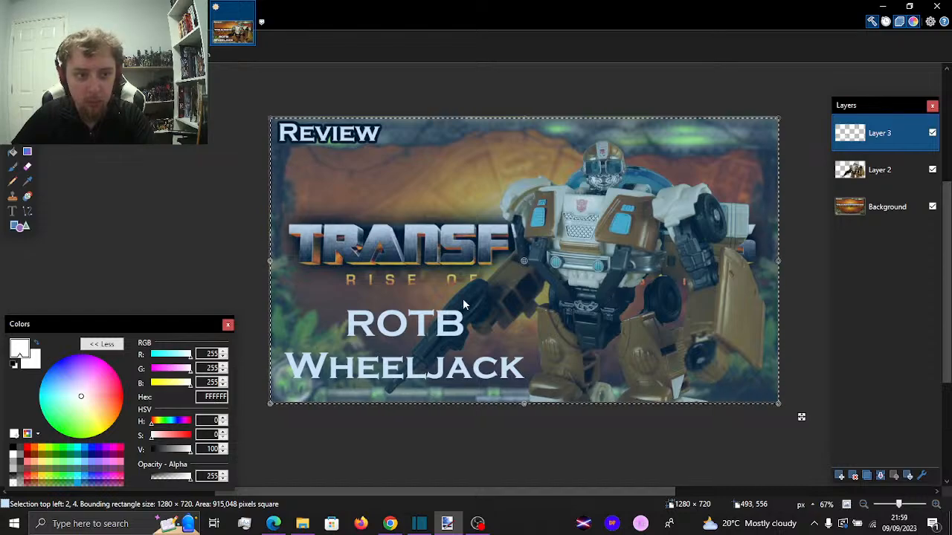
mouse_move(465, 301)
left_mouse_down()
mouse_move(457, 302)
mouse_move(465, 306)
left_mouse_up()
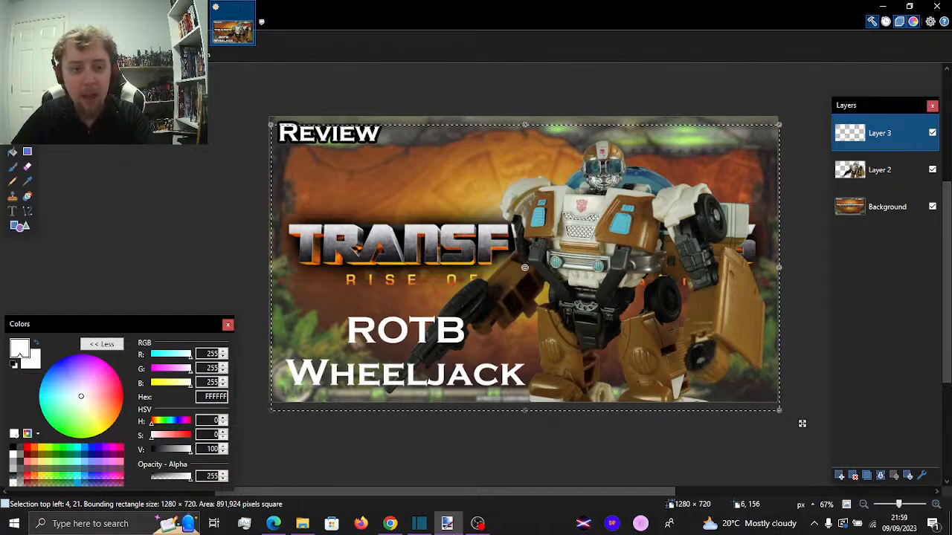
Outline the title in black with Outline Object at width 10 and softness 153, and clear the selection
left_click(190, 22)
mouse_move(289, 128)
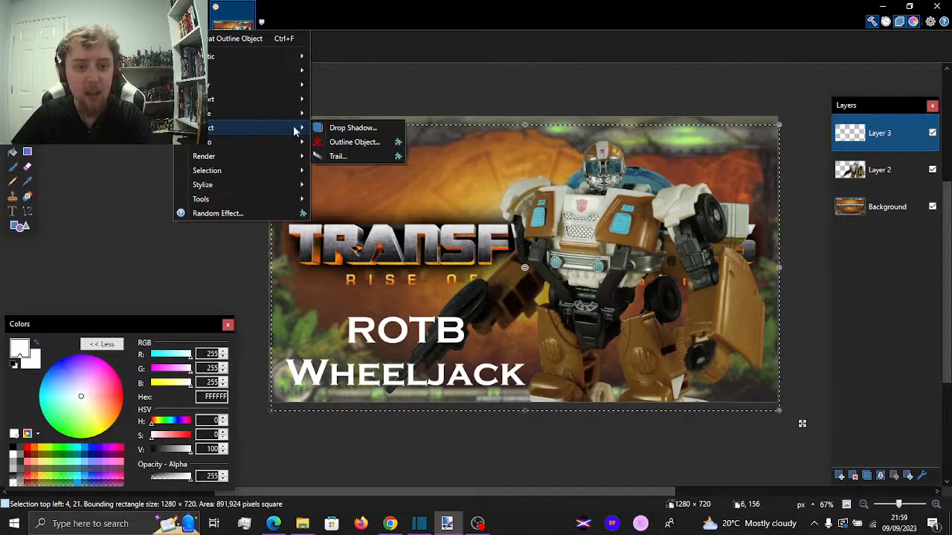
left_click(318, 143)
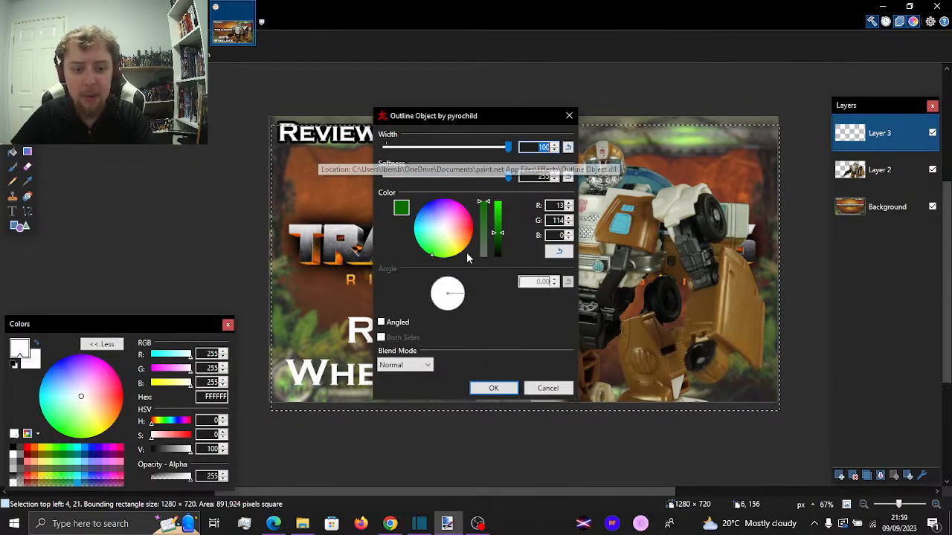
left_click(496, 255)
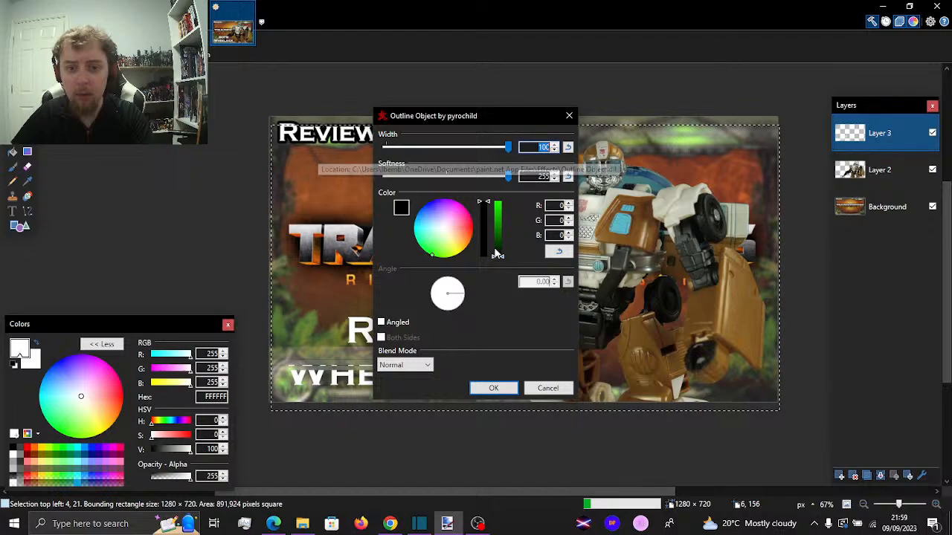
type("95")
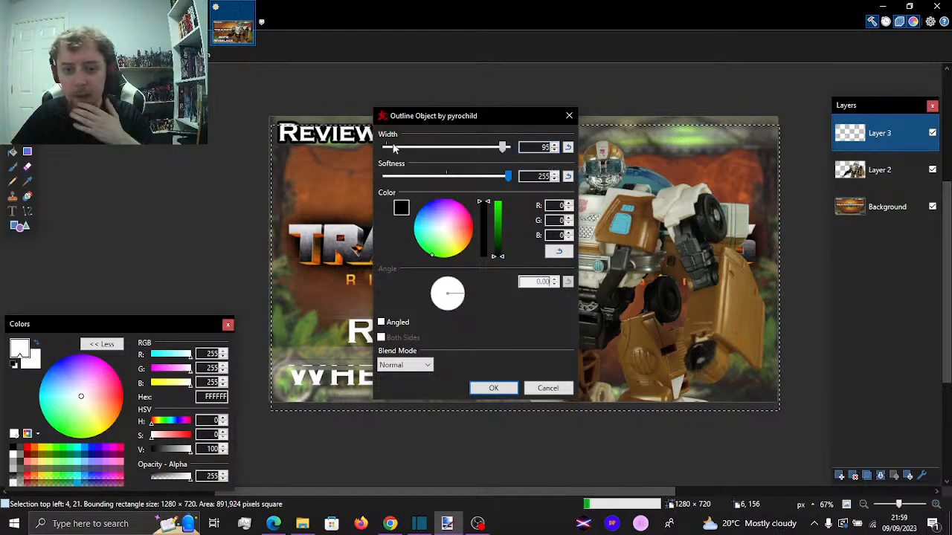
left_click(394, 148)
left_click(458, 177)
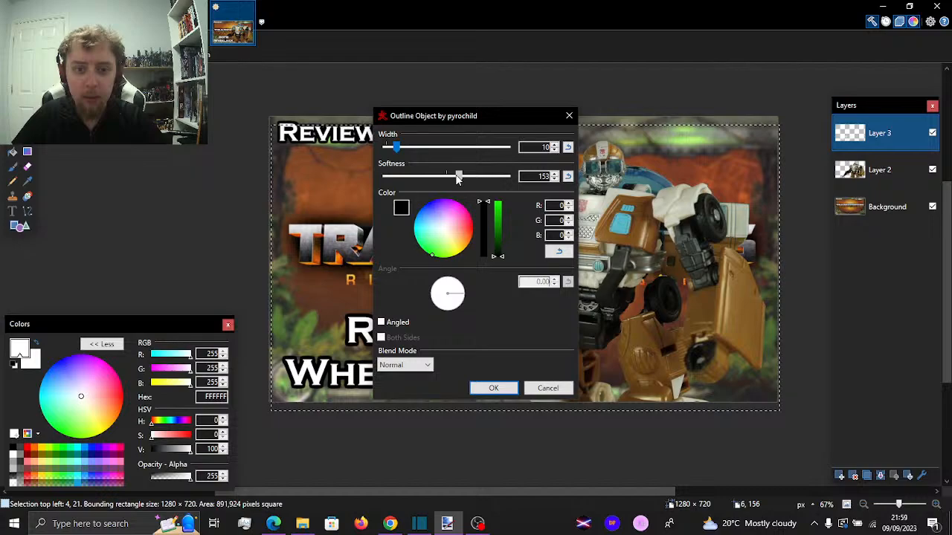
left_click(489, 388)
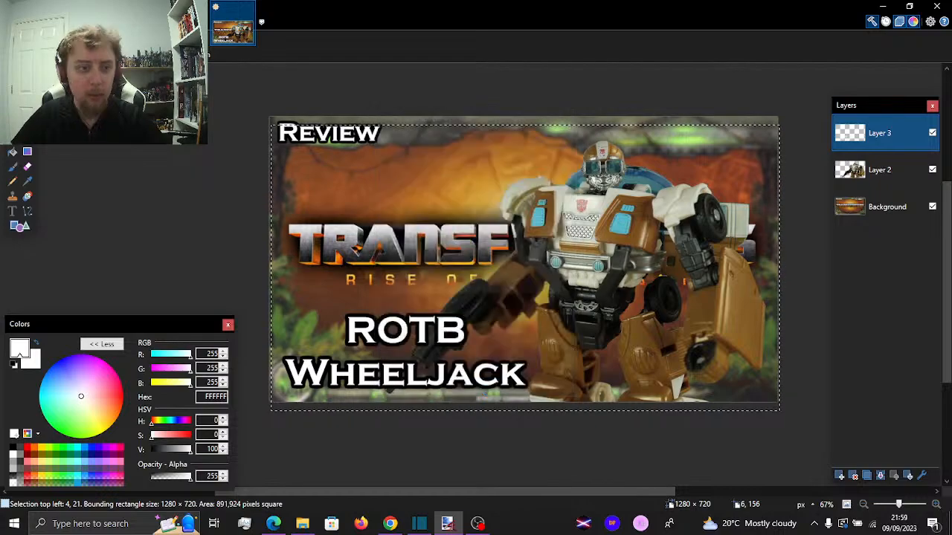
left_click(13, 93)
left_click(77, 105)
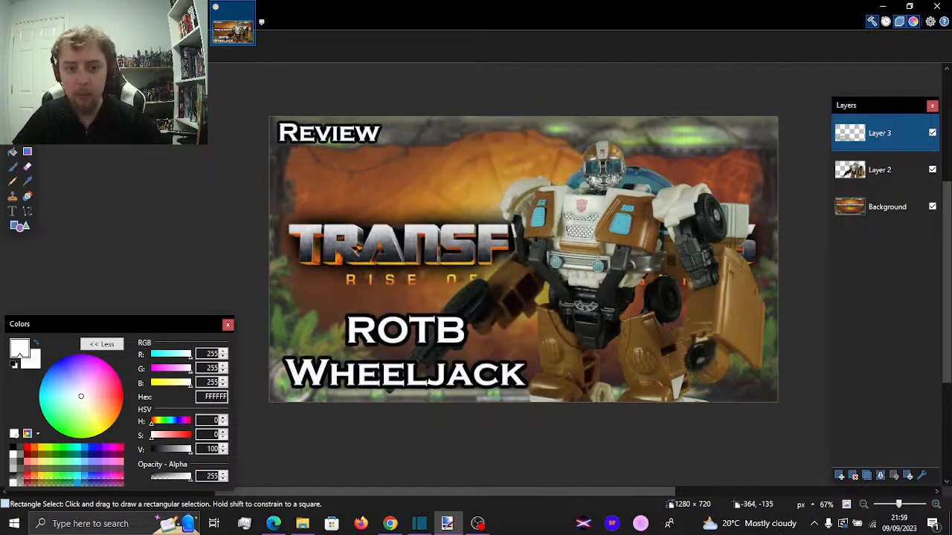
Add a red glow around the title with Outline Object at width 100 and softness 255, applying the effect twice
left_click(189, 23)
mouse_move(292, 128)
left_click(342, 142)
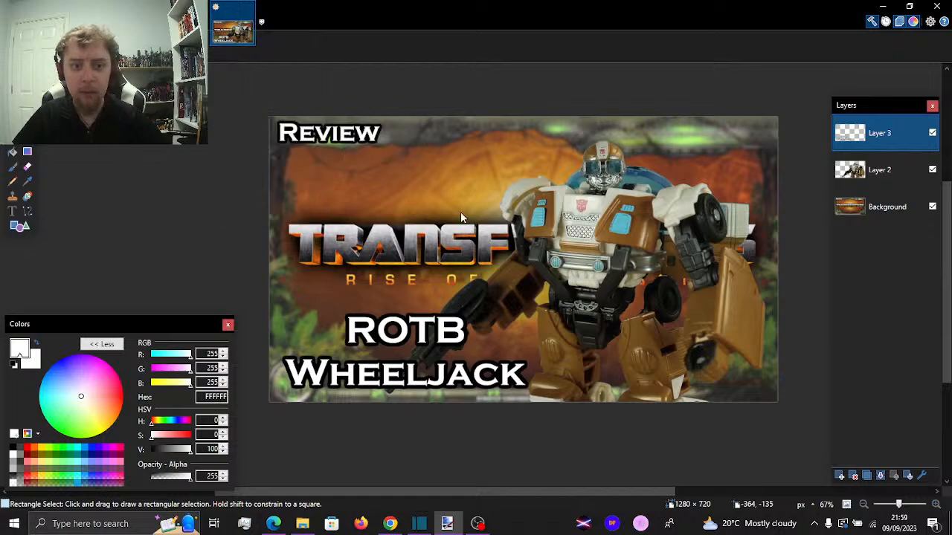
left_click(471, 229)
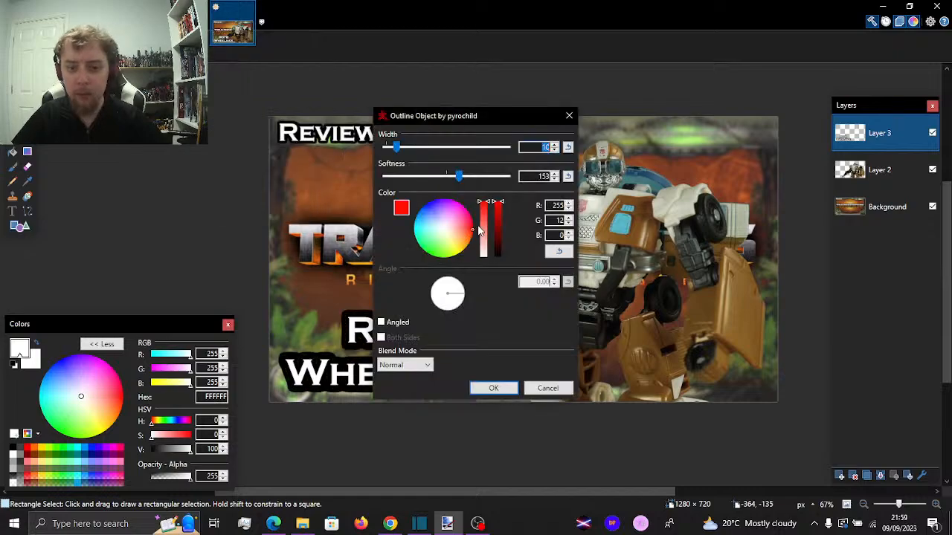
left_click_drag(396, 147, 528, 154)
left_click_drag(458, 175, 520, 176)
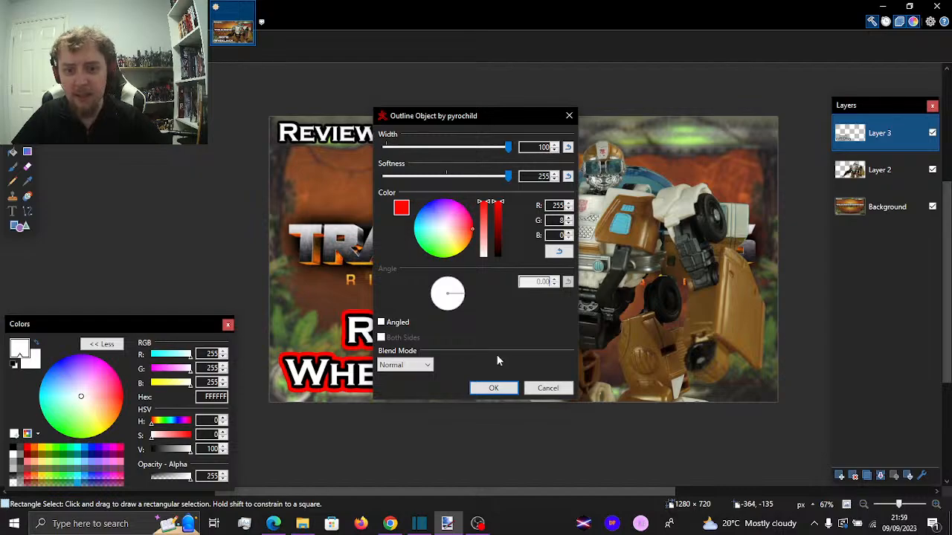
left_click(502, 386)
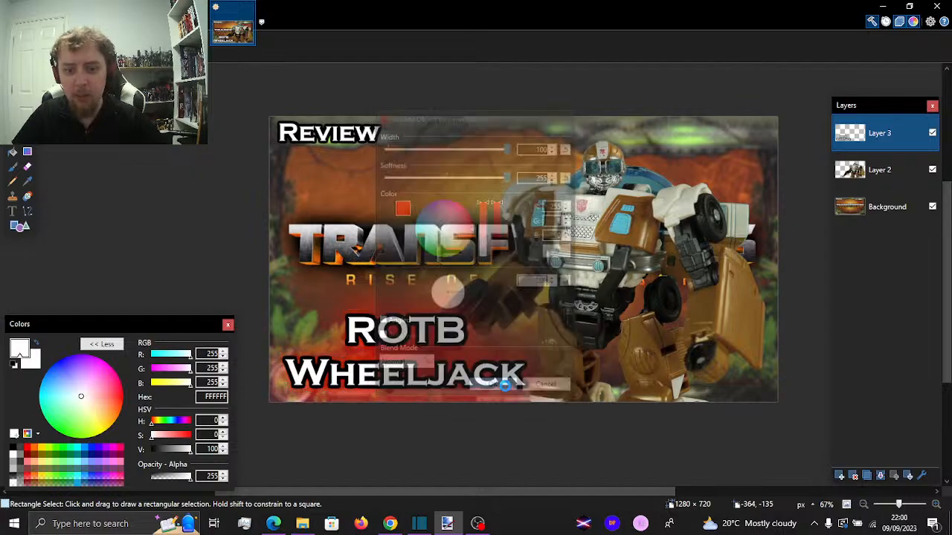
left_click(189, 23)
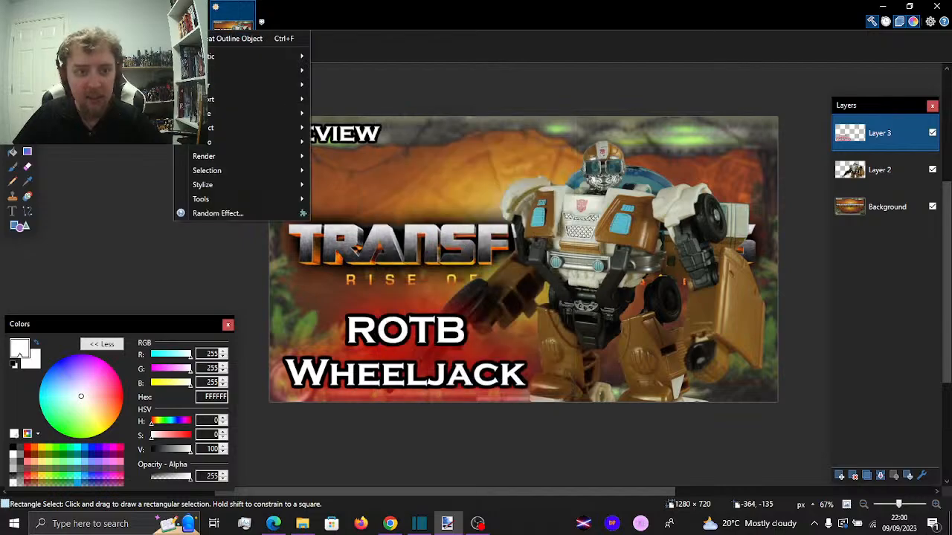
left_click(199, 38)
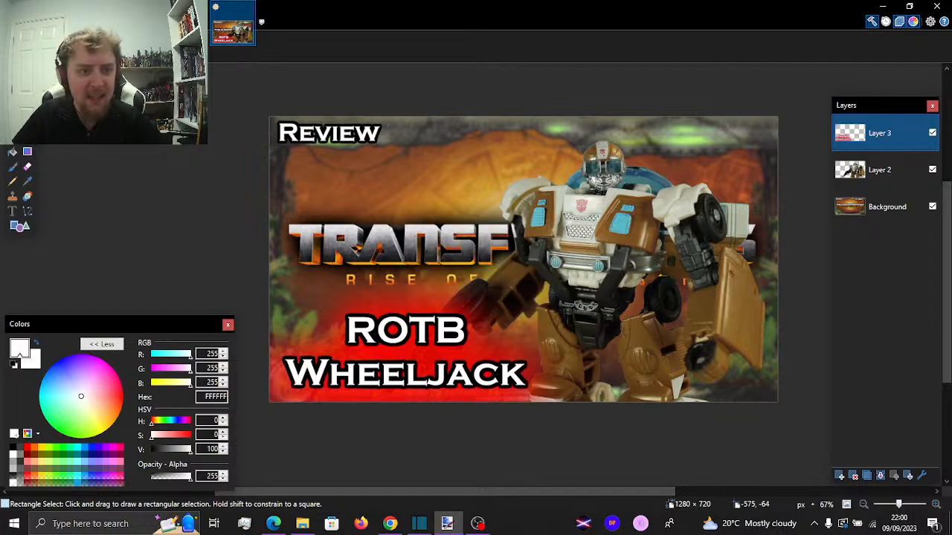
Give the figure on Layer 2 a white glow with Outline Object at width 100 and softness 255, and clear the selection
key("ctrl+a")
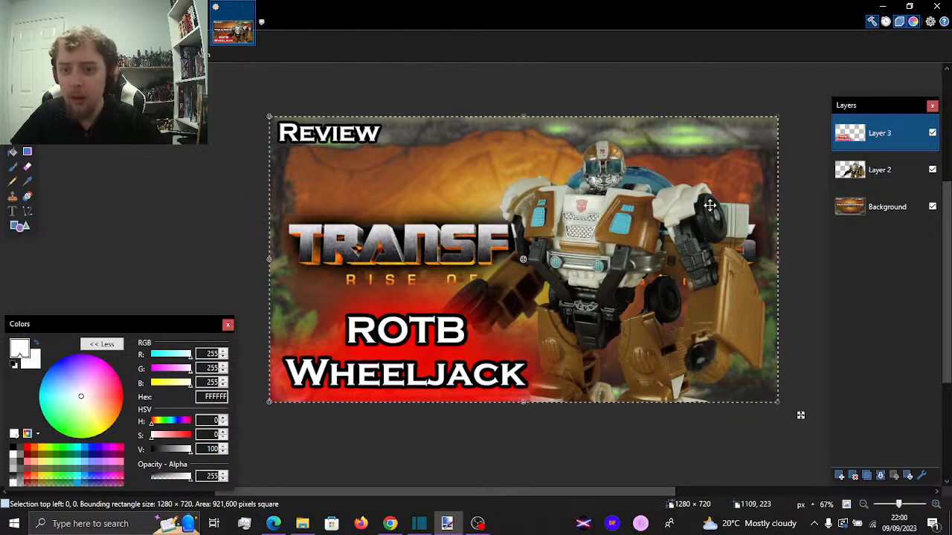
left_click(854, 171)
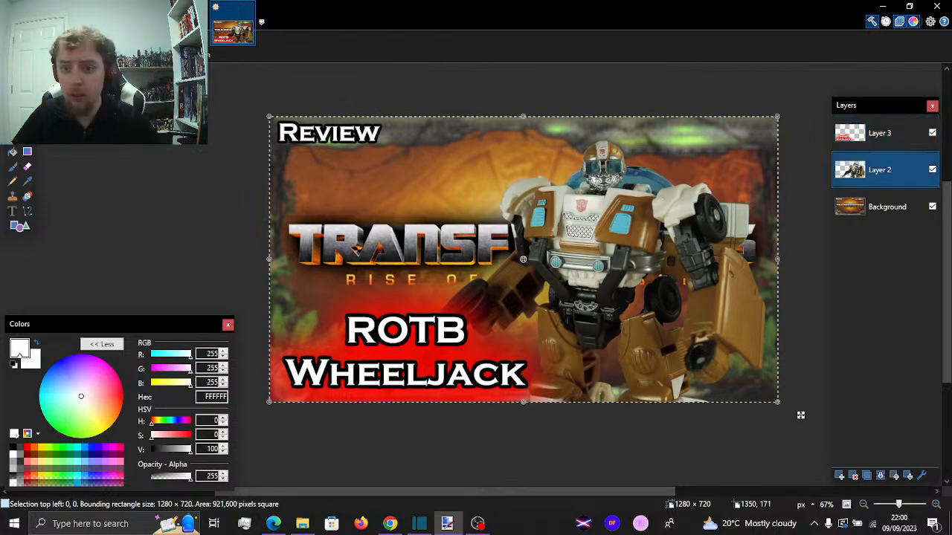
left_click(191, 22)
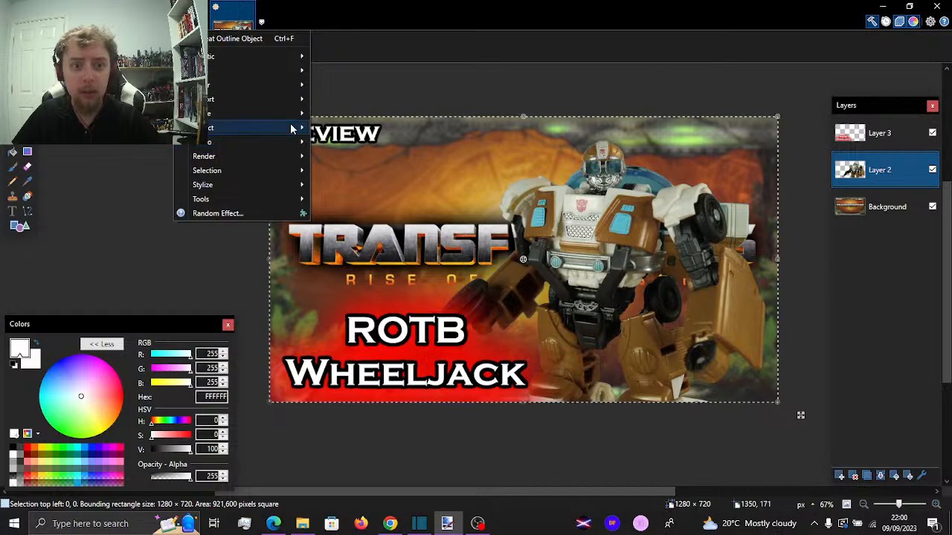
mouse_move(291, 129)
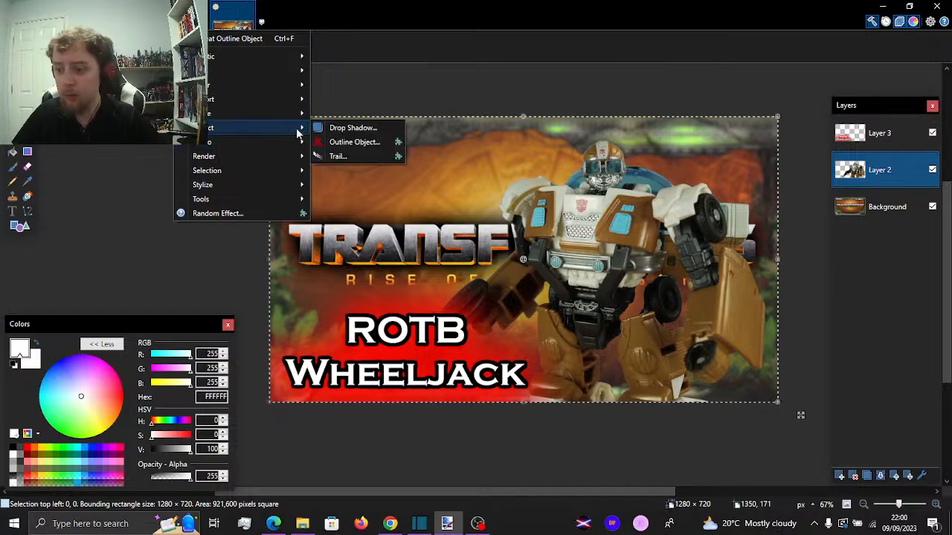
left_click(322, 141)
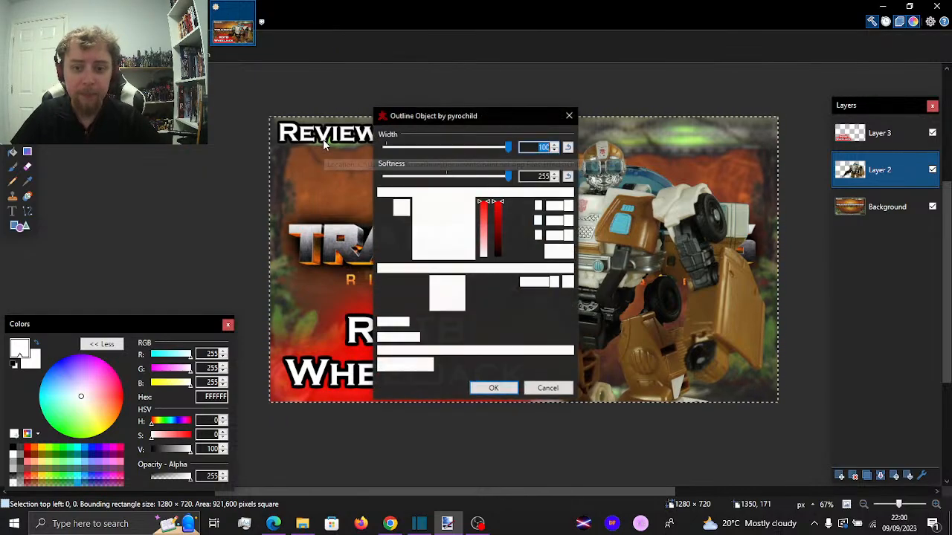
left_click(469, 243)
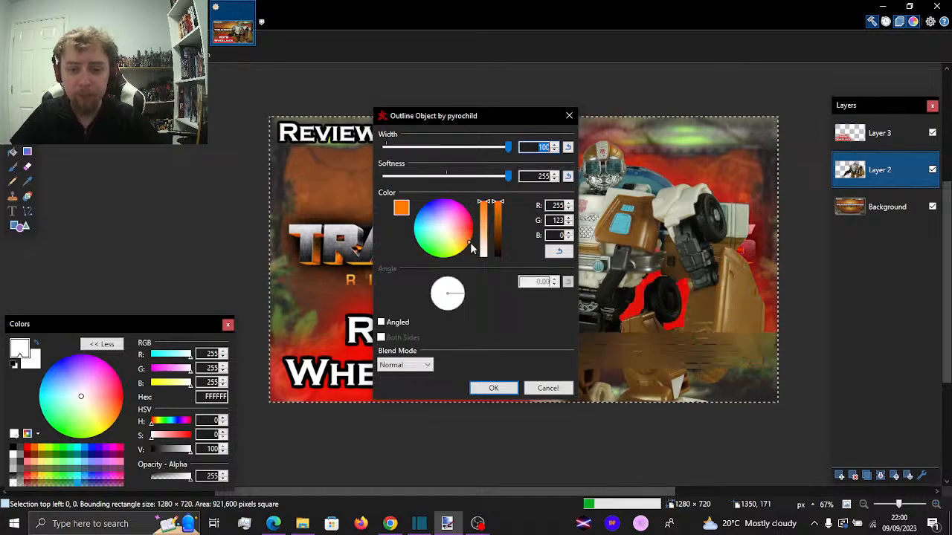
left_click_drag(492, 121, 279, 72)
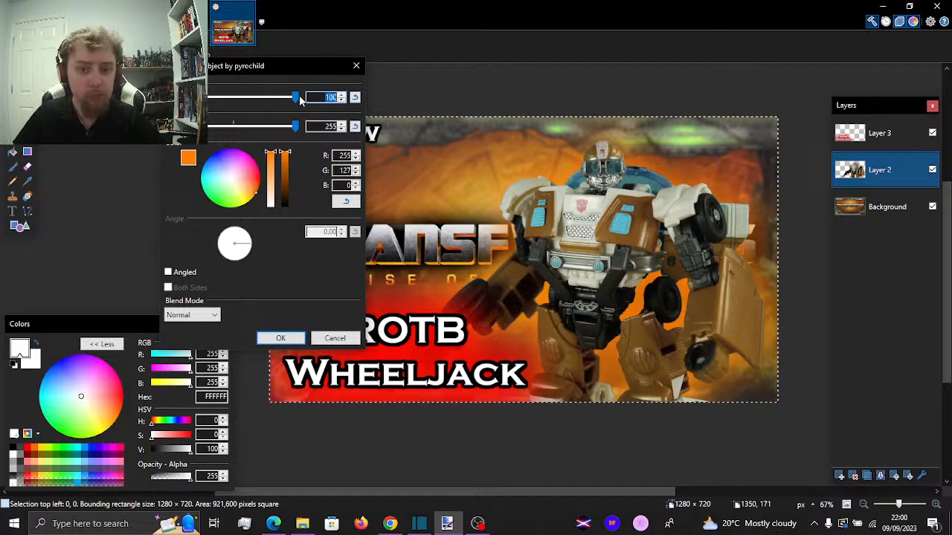
left_click(257, 192)
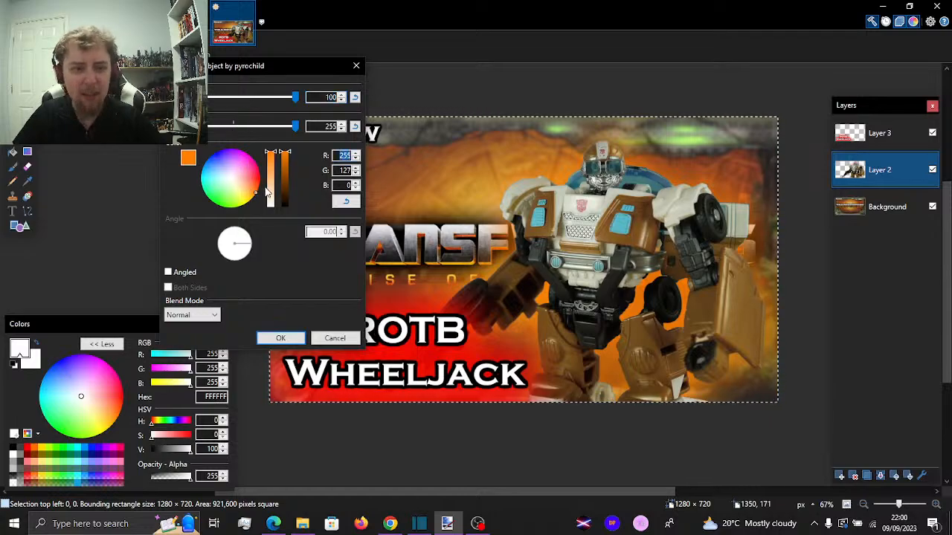
left_click_drag(259, 191, 258, 191)
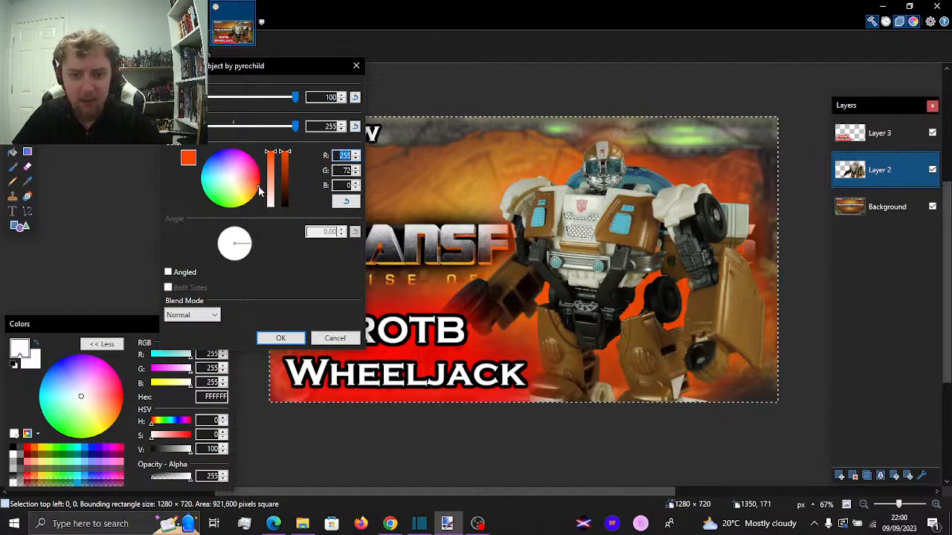
left_click(230, 179)
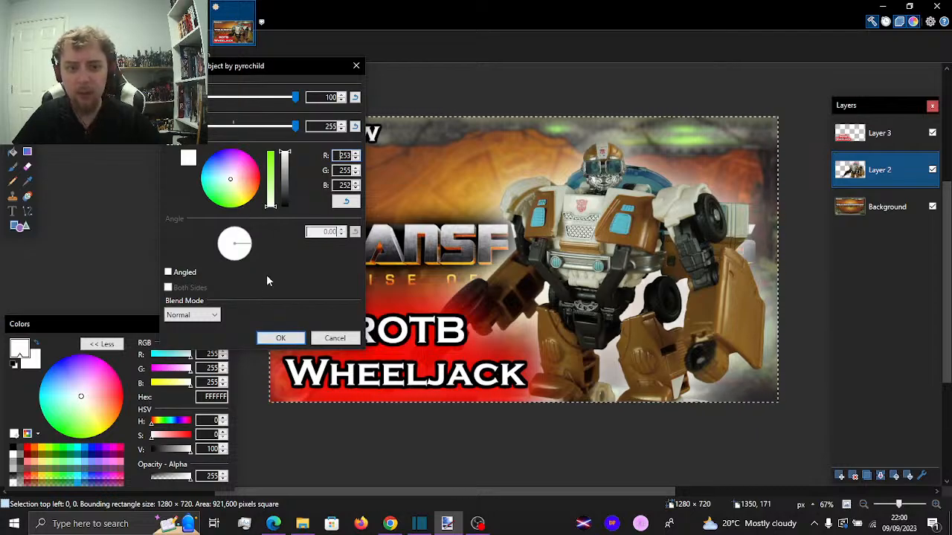
left_click(282, 337)
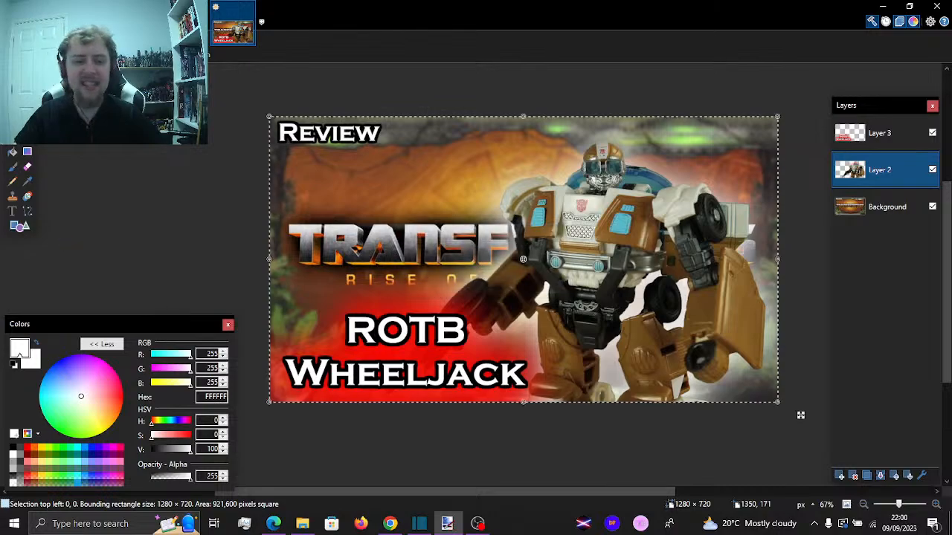
key("ctrl+d")
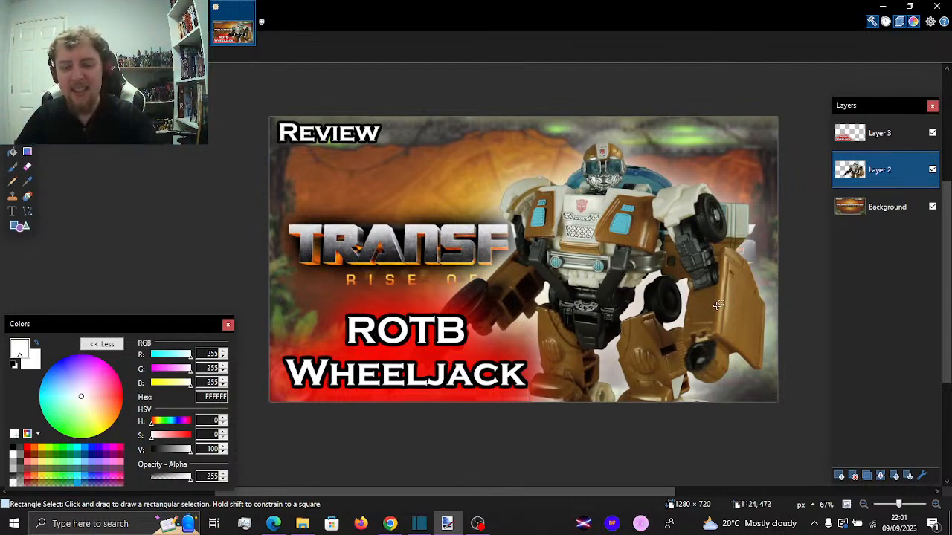
scroll(715, 305, "down", 2)
left_click_drag(629, 489, 675, 476)
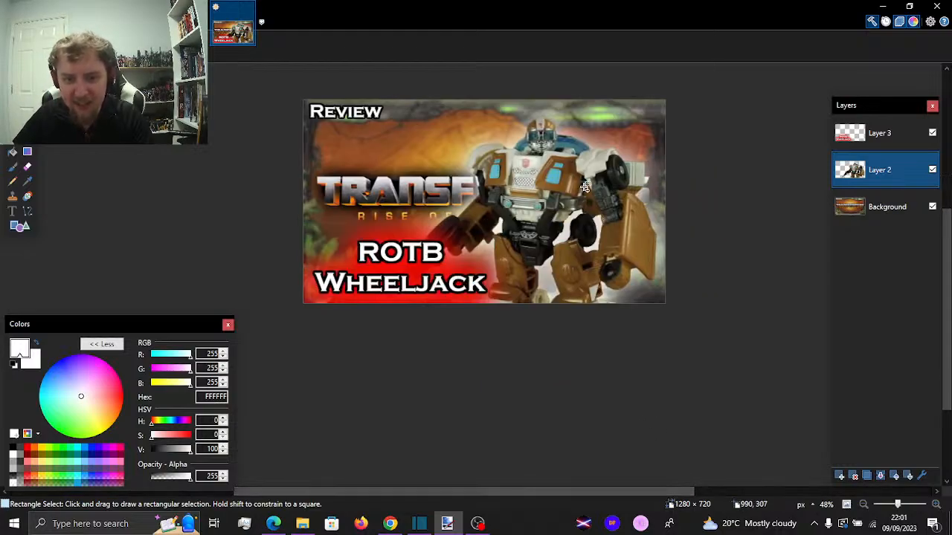
scroll(572, 293, "up", 1)
scroll(572, 293, "up", 2)
scroll(566, 292, "down", 1)
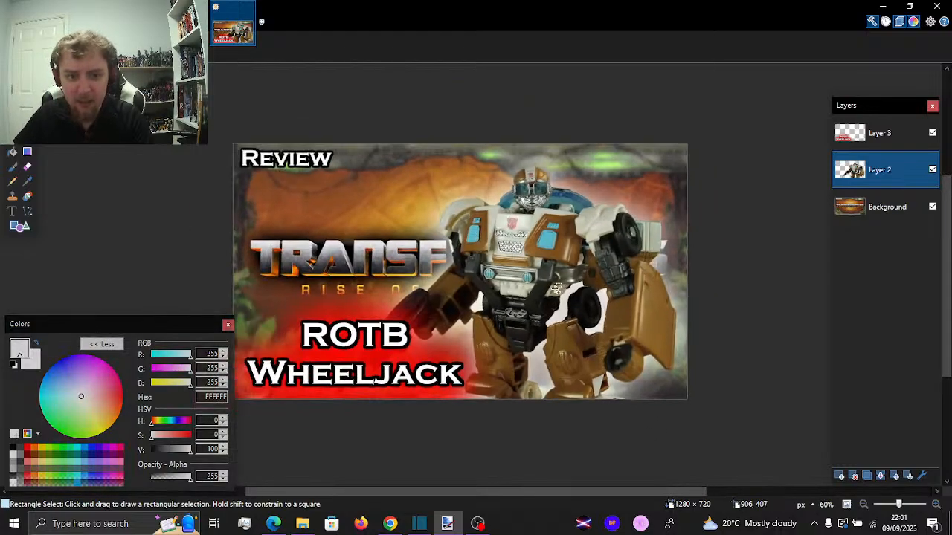
scroll(556, 289, "down", 1)
scroll(556, 289, "down", 1)
Save the thumbnail as a flattened image named "ROTB Wheeljack" in the Pictures folder with the default save configuration, and close paint.net
left_click(12, 22)
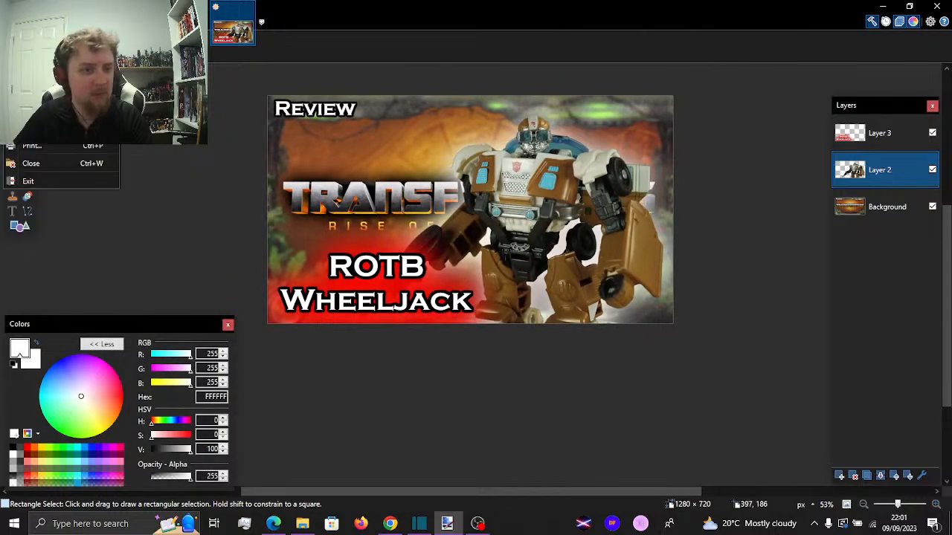
left_click(37, 128)
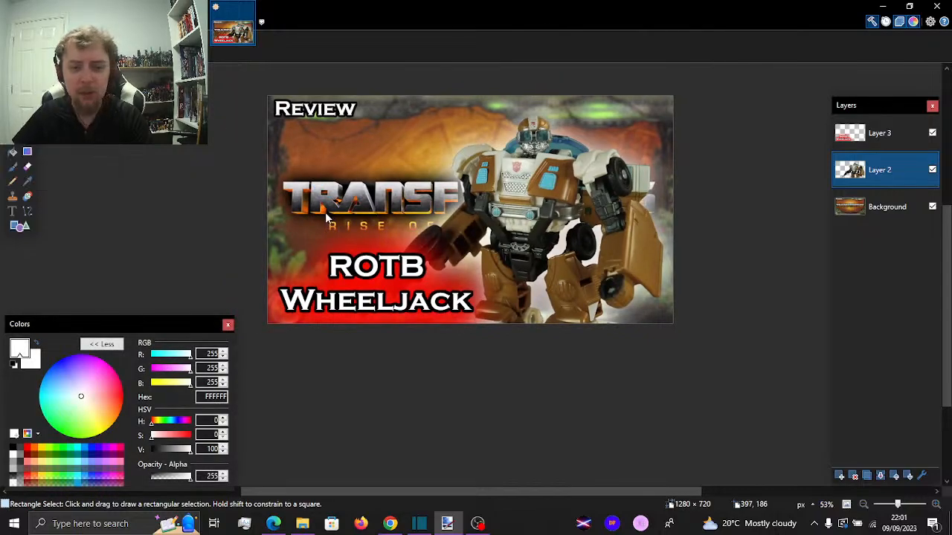
type("ROTB Wheeljack")
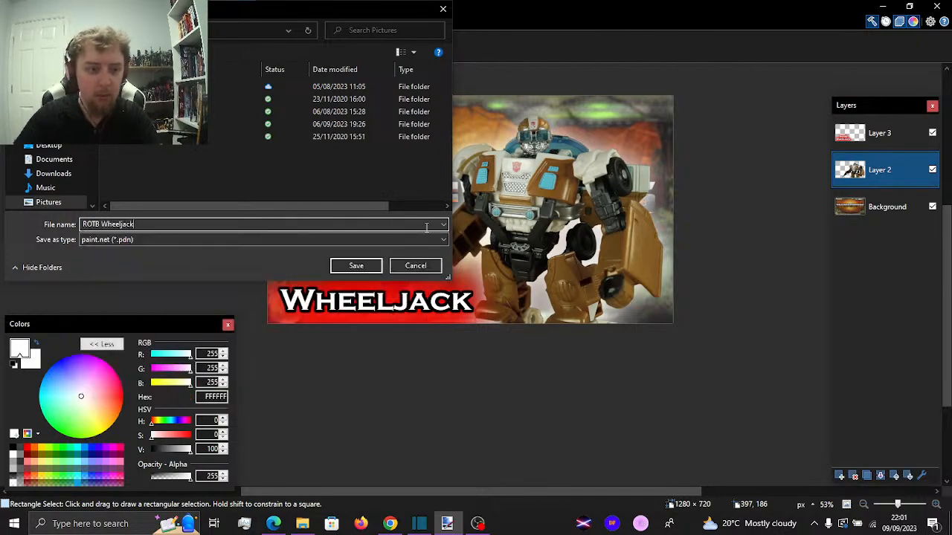
left_click(389, 240)
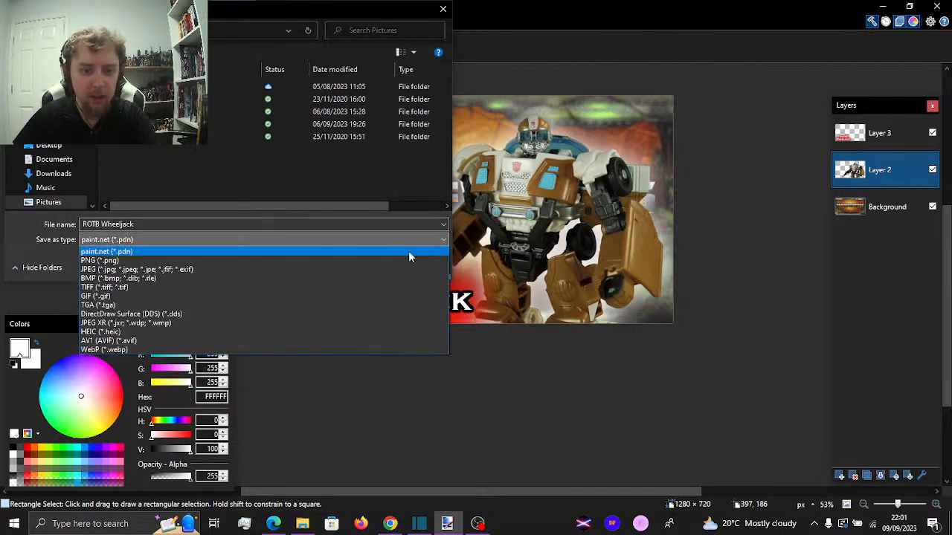
left_click(388, 265)
left_click(370, 269)
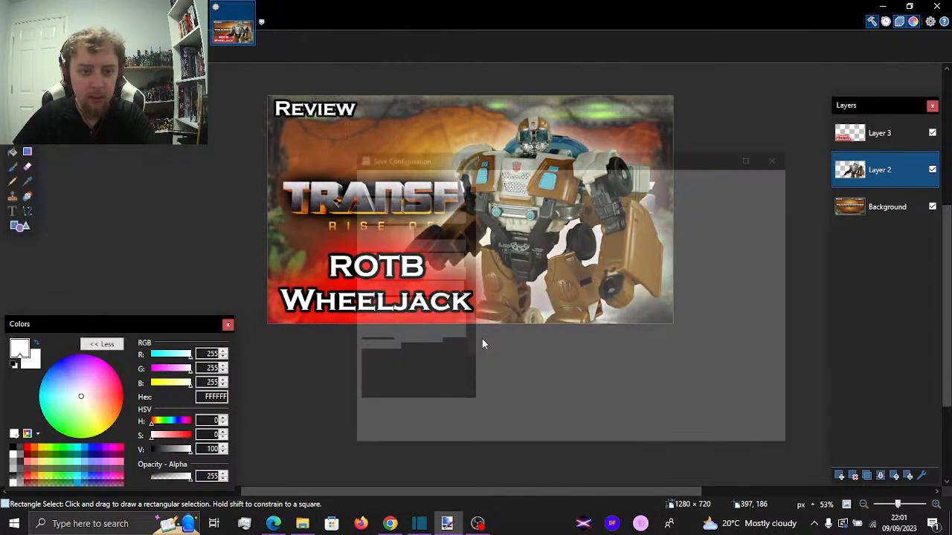
key("Return")
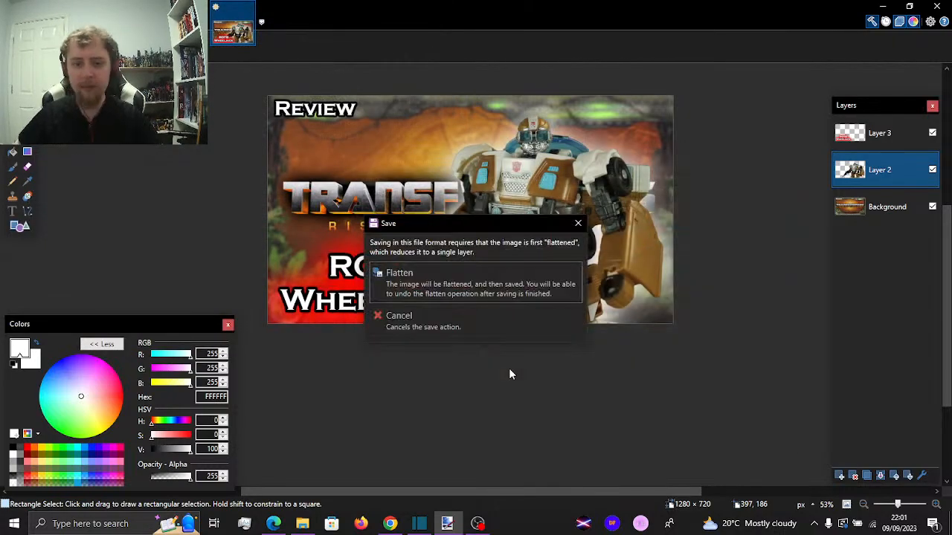
key("Return")
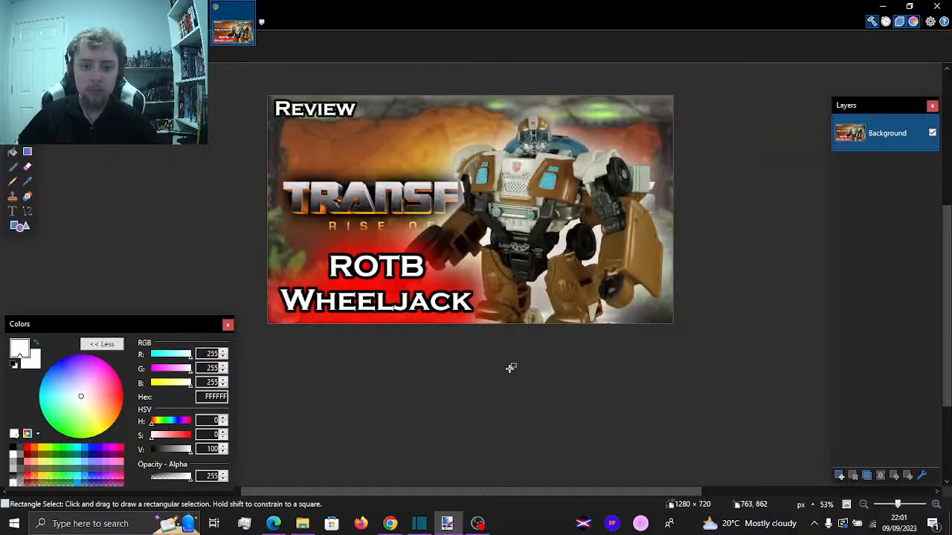
left_click(936, 6)
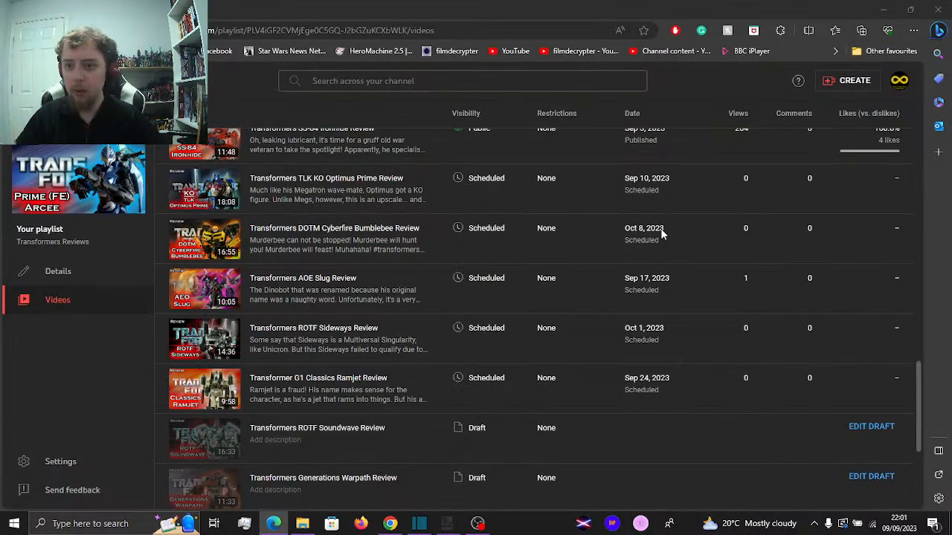
Check the computer's memory usage in Task Manager, close it, and check the video export's progress in Shotcut
left_click(251, 526)
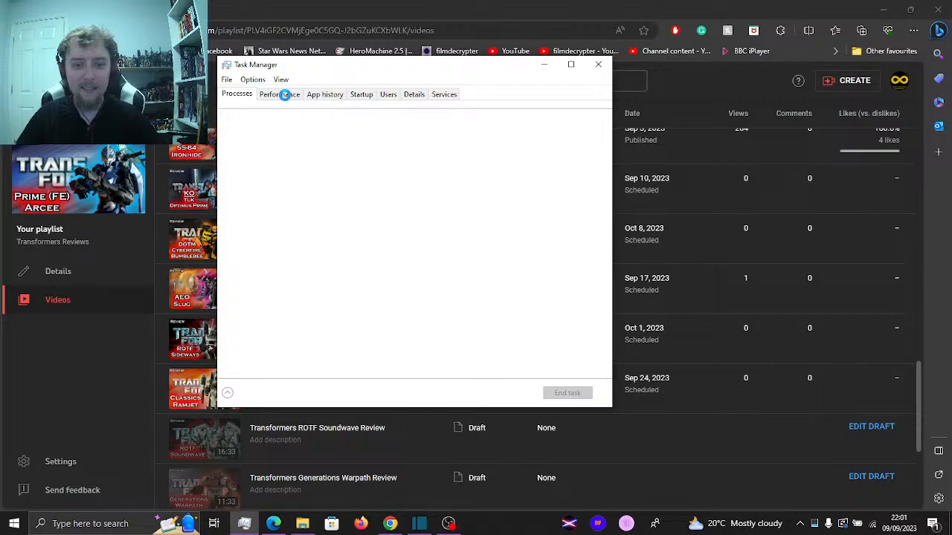
left_click(286, 98)
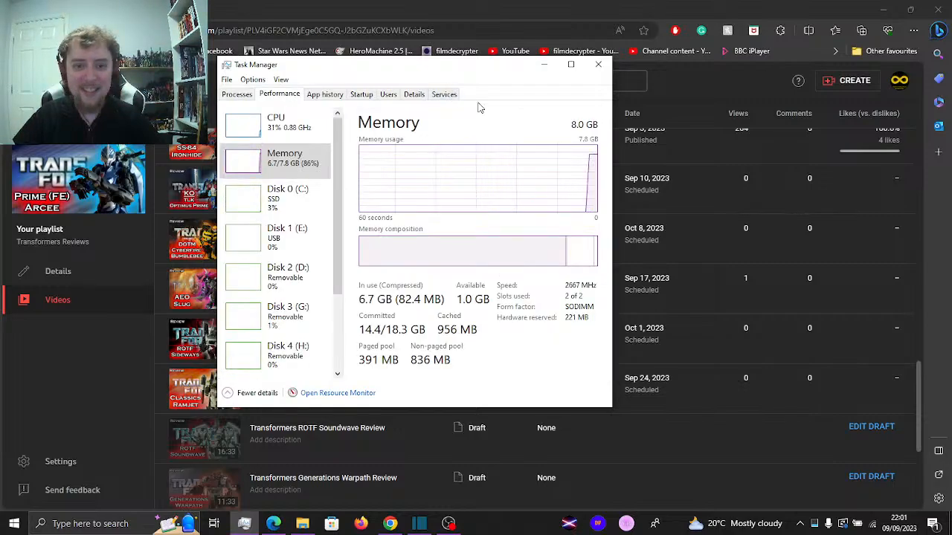
left_click(598, 65)
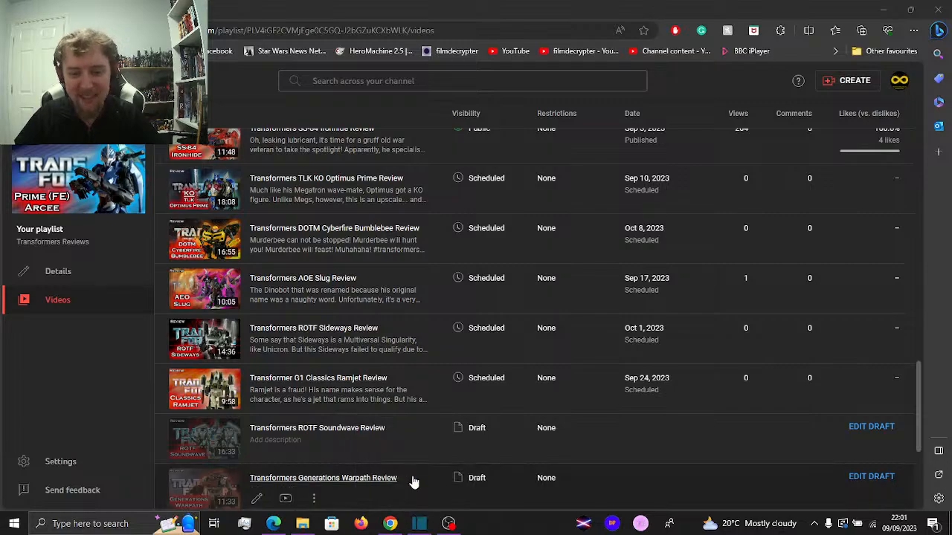
left_click(420, 523)
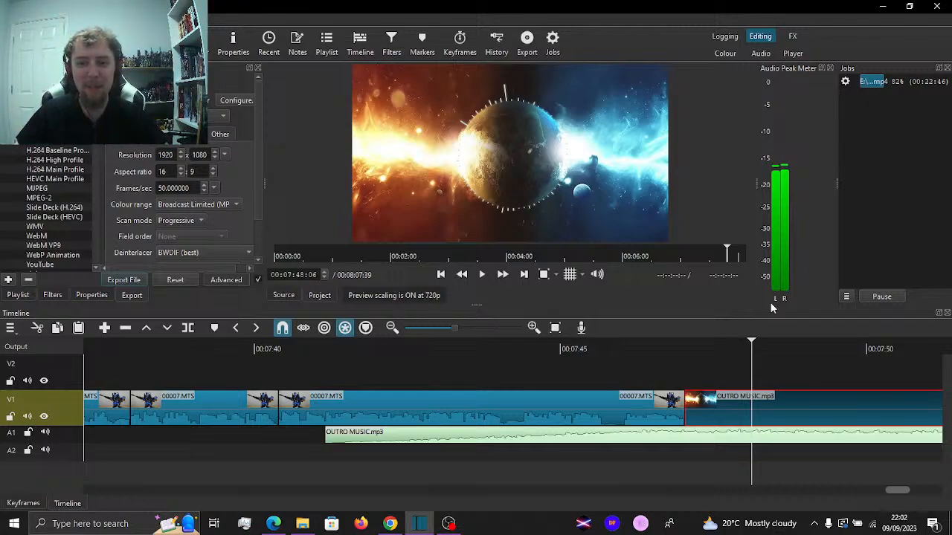
Switch to Edge and open the "Transformers Movie Classic Bumblebee Review" on YouTube from the playlist's video list
left_click(273, 523)
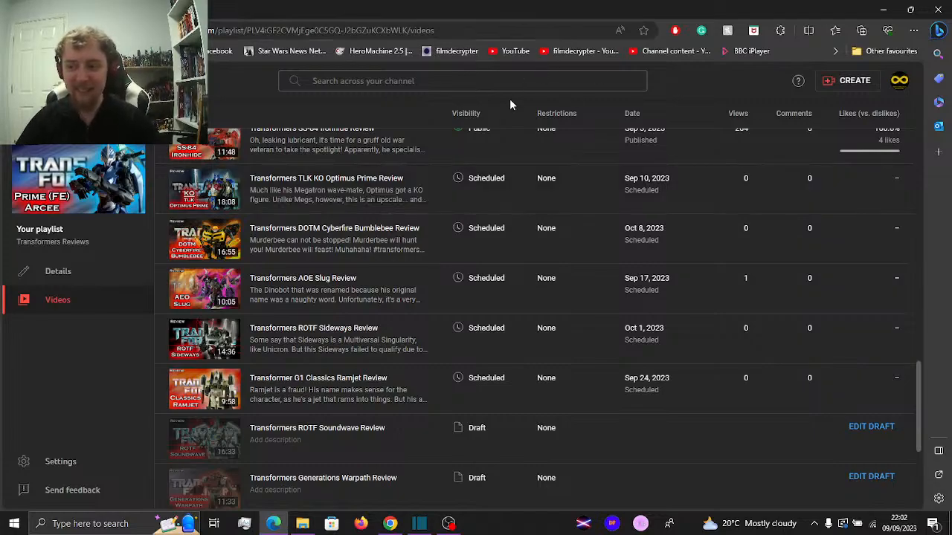
scroll(464, 176, "up", 15)
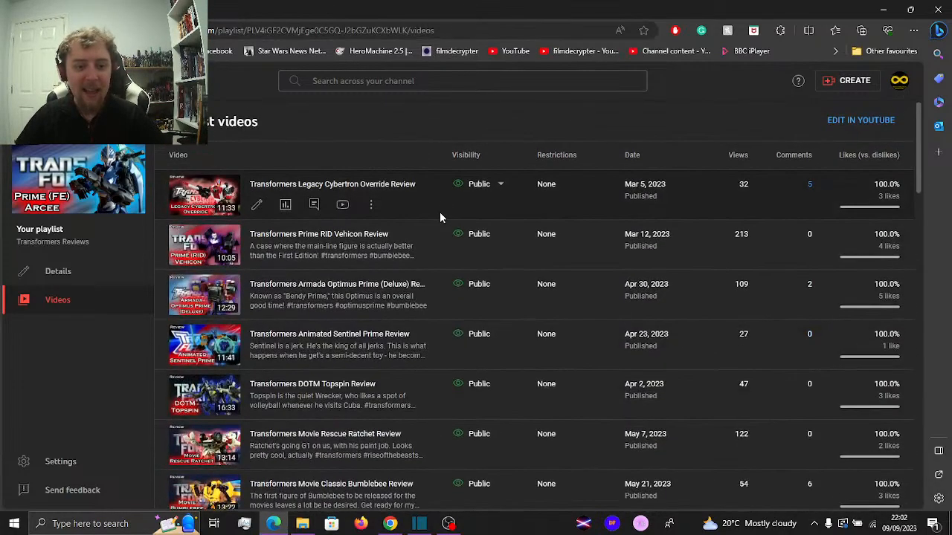
scroll(424, 238, "down", 3)
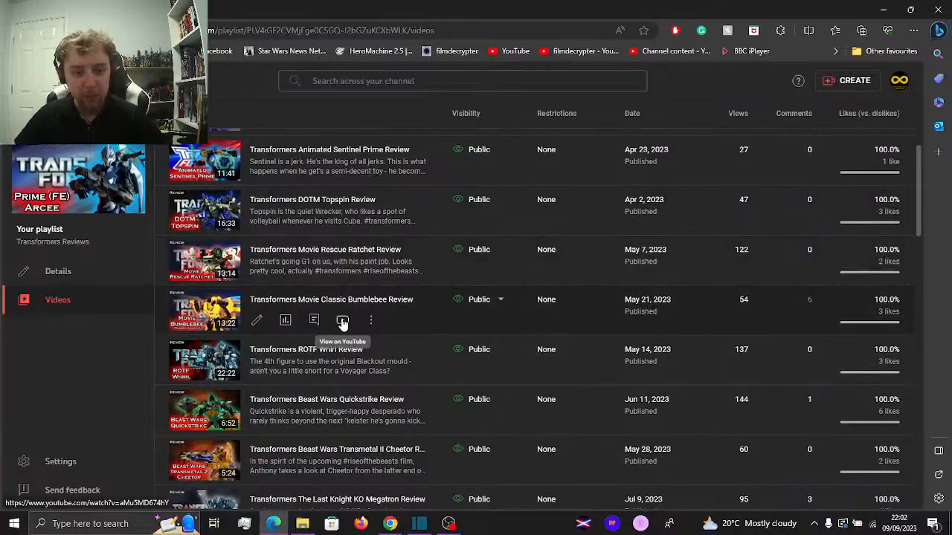
left_click(343, 321)
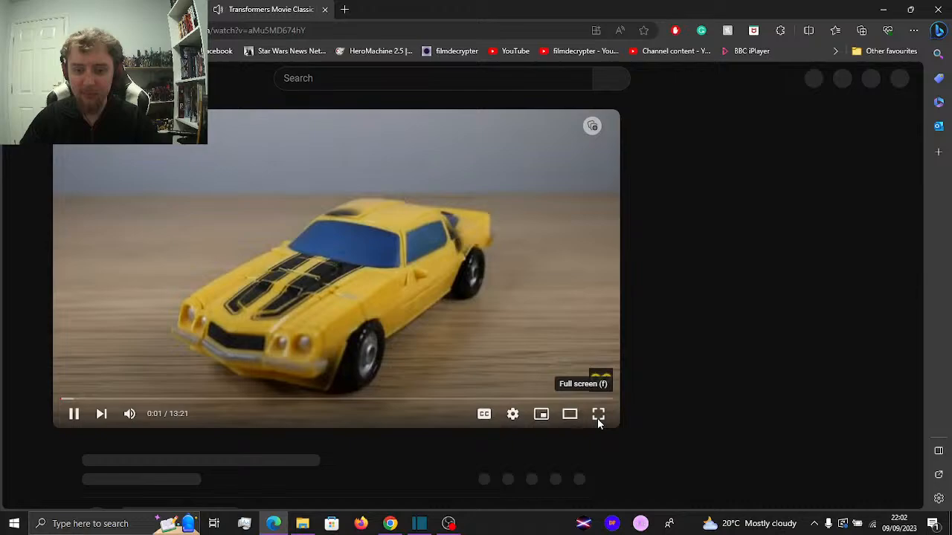
Play the Bumblebee review in full screen, pausing and resuming it before stopping at 0:25
left_click(598, 416)
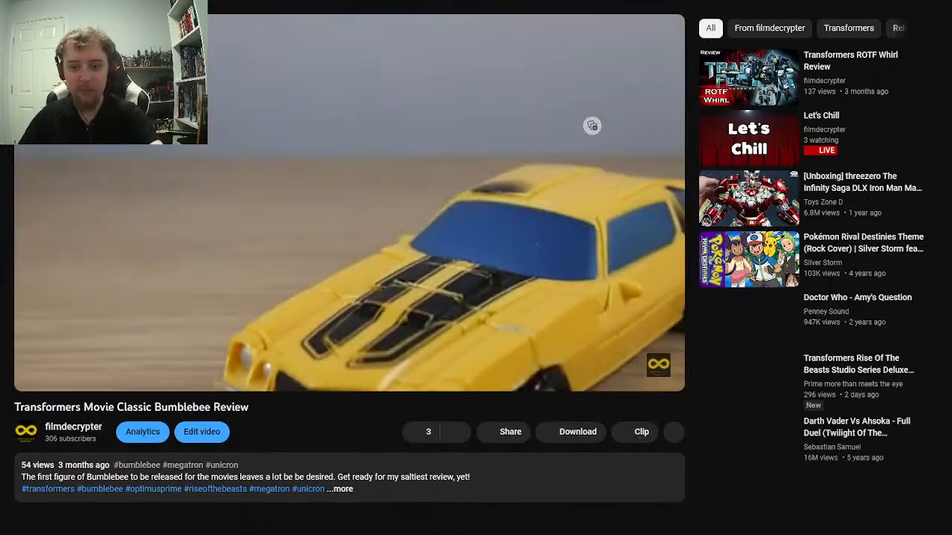
key("Escape")
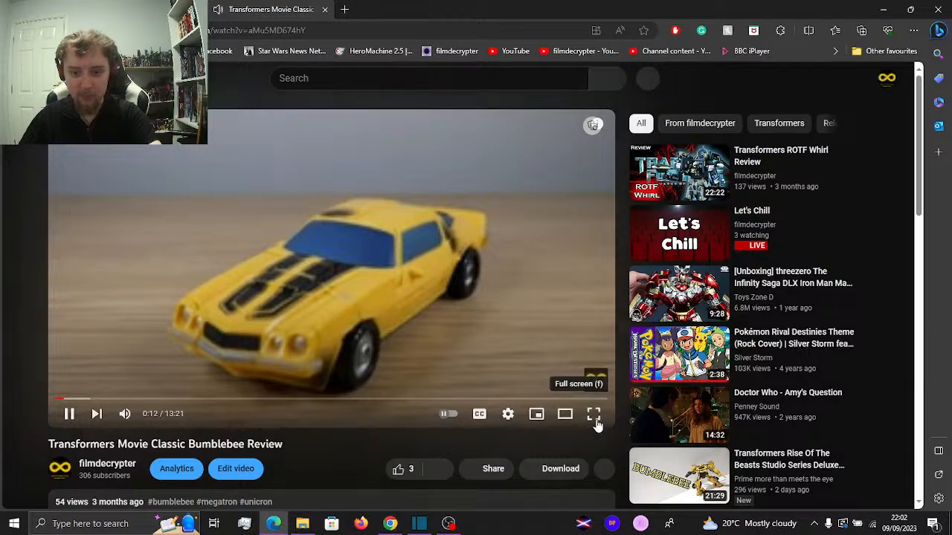
left_click(593, 413)
key("f")
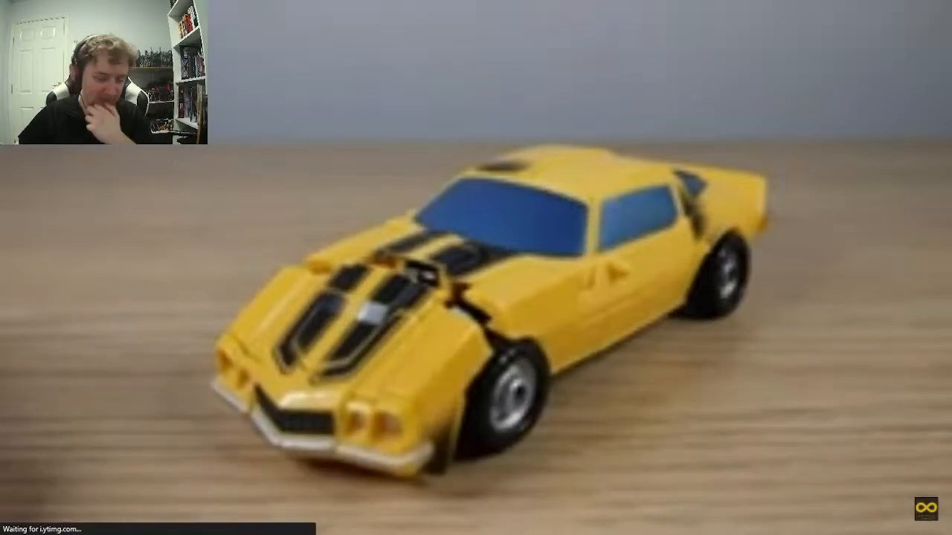
left_click(866, 383)
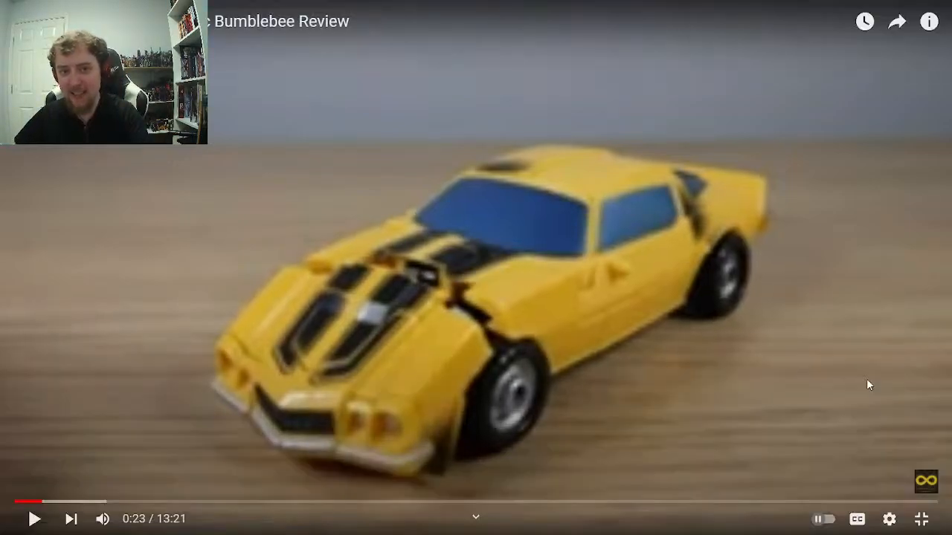
left_click(867, 381)
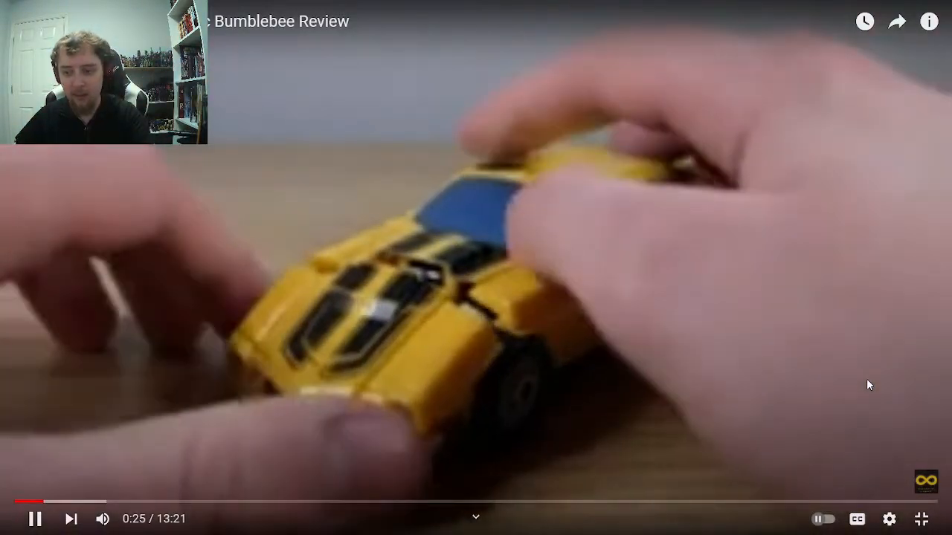
left_click(867, 381)
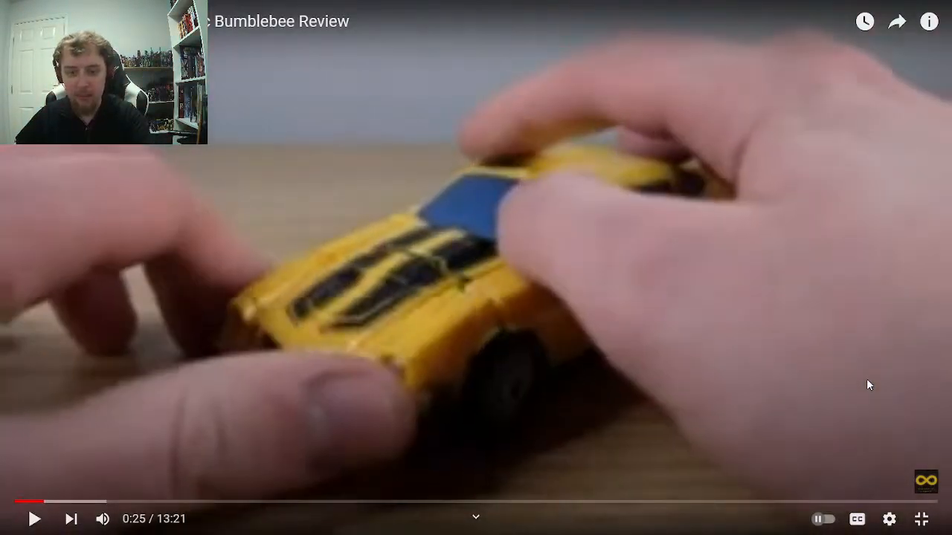